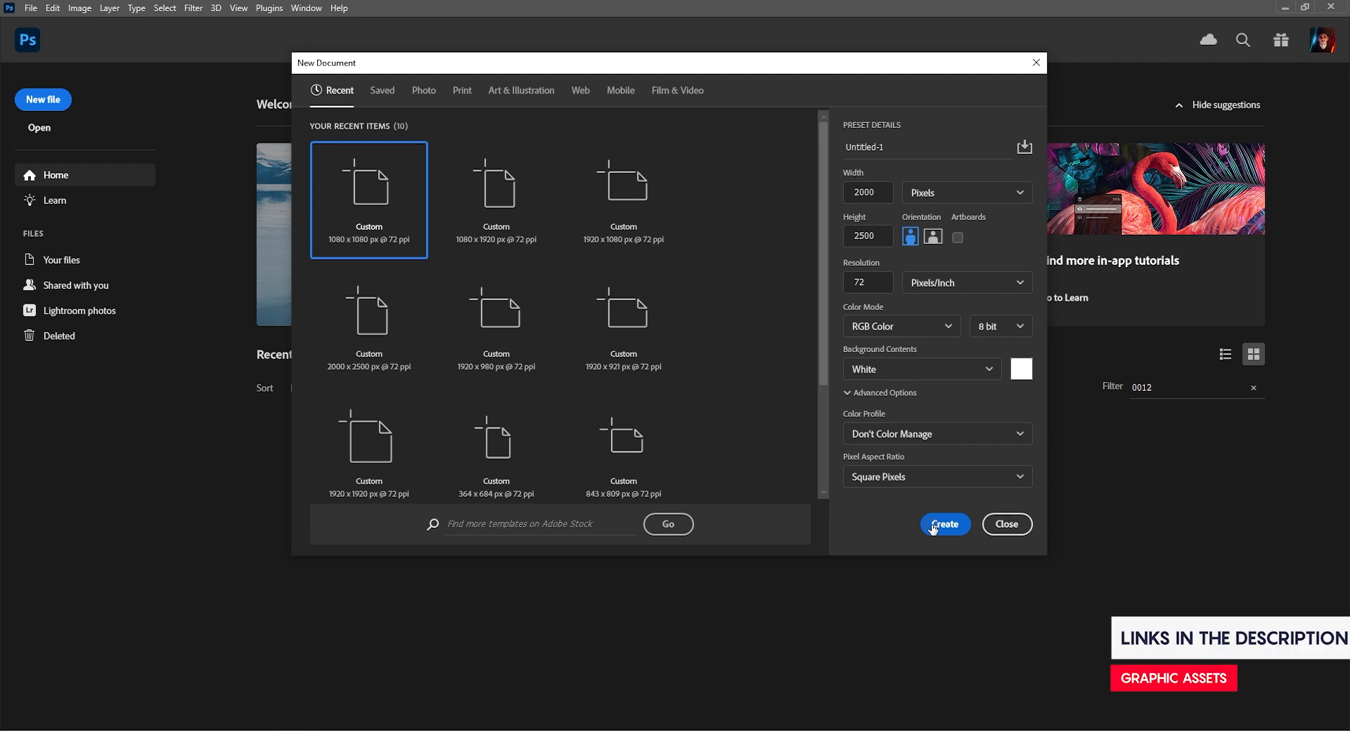
Create a 2000 × 2500 px, 72 ppi RGB document with a white background and unlock its background layer
{"action": "left_click", "coordinate": [939, 524]}
{"action": "left_click", "coordinate": [1323, 417]}
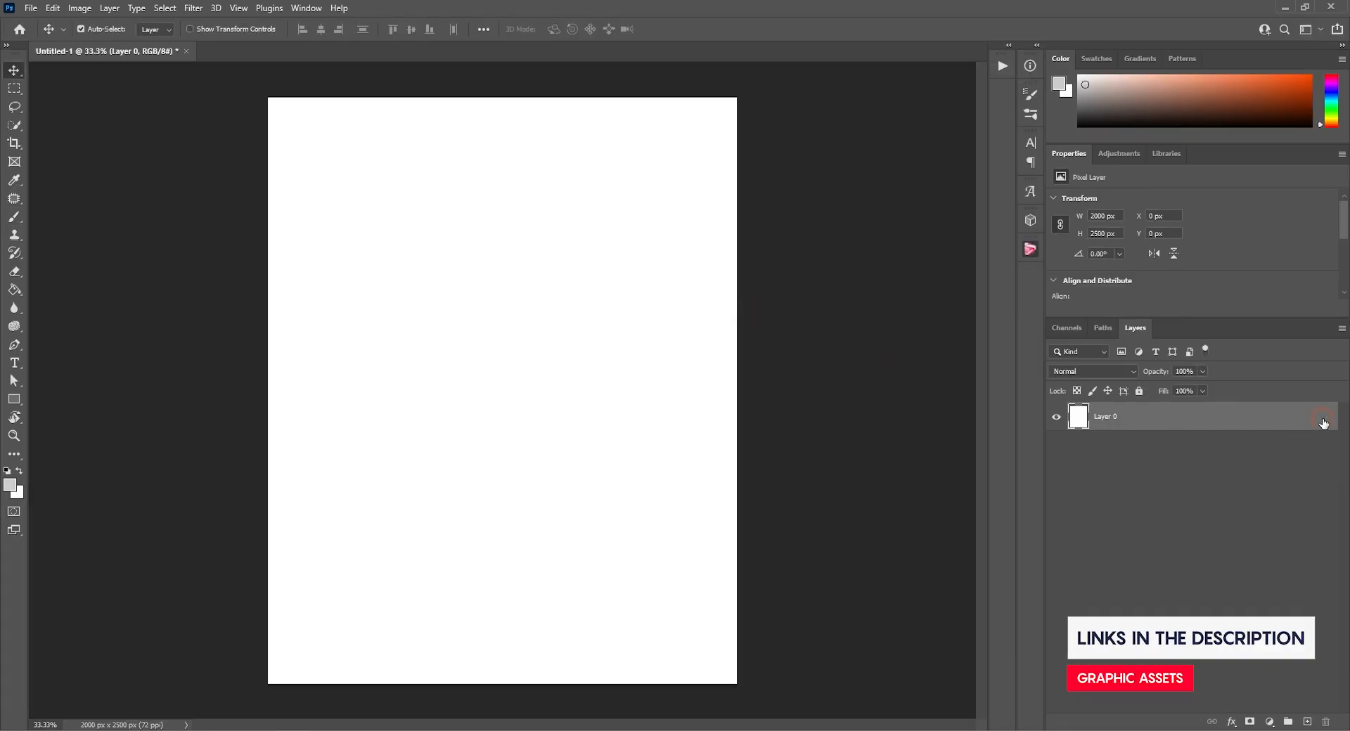
Place the burning-mountain landscape photo at about 60% scale, covering the canvas width with its horizon near mid-height
{"action": "left_click_drag", "start_coordinate": [120, 383], "coordinate": [396, 399]}
{"action": "left_click_drag", "start_coordinate": [737, 234], "coordinate": [992, 56]}
{"action": "left_click_drag", "start_coordinate": [269, 547], "coordinate": [42, 697]}
{"action": "scroll", "coordinate": [284, 572], "scroll_direction": "down", "scroll_amount": 4}
{"action": "left_click_drag", "start_coordinate": [188, 600], "coordinate": [130, 639]}
{"action": "left_click_drag", "start_coordinate": [397, 541], "coordinate": [390, 466]}
{"action": "left_click_drag", "start_coordinate": [124, 560], "coordinate": [211, 502]}
{"action": "left_click_drag", "start_coordinate": [374, 436], "coordinate": [356, 464]}
{"action": "left_click_drag", "start_coordinate": [811, 119], "coordinate": [794, 130]}
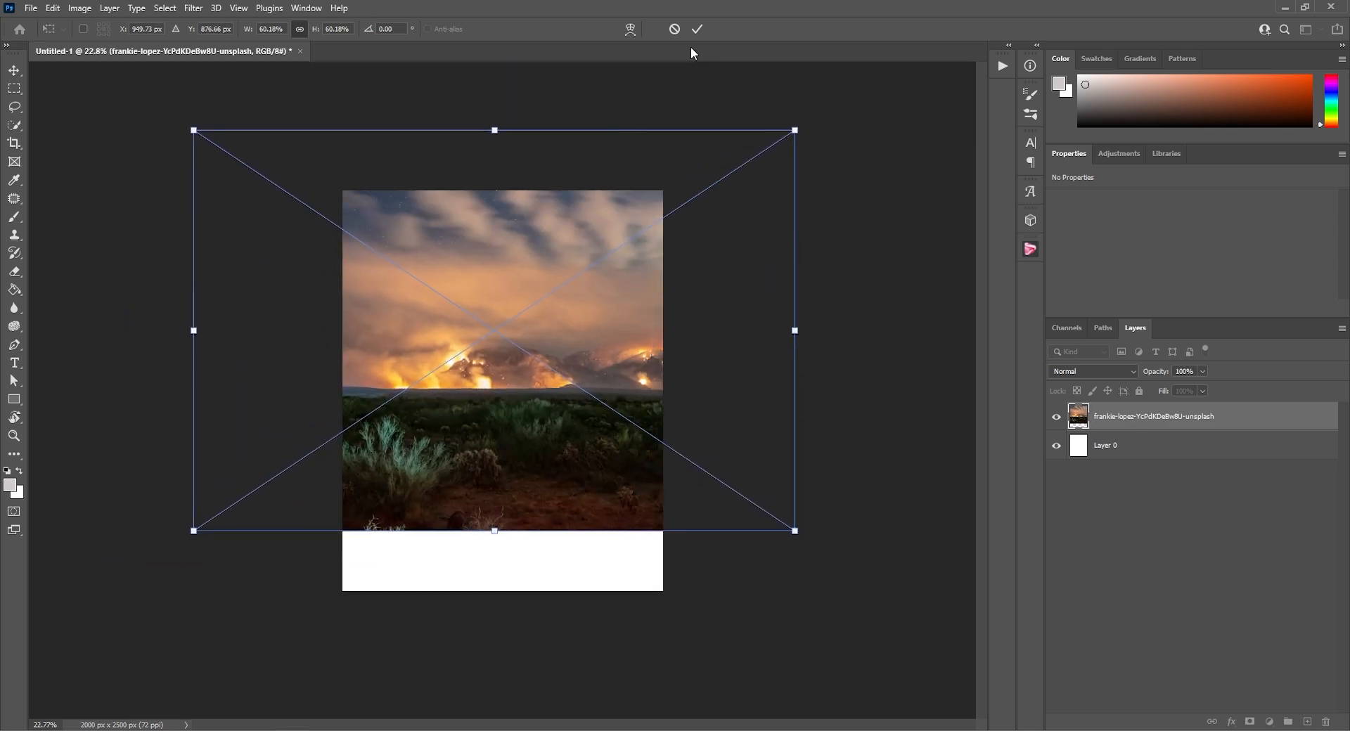
{"action": "left_click", "coordinate": [697, 29]}
Rename the placed landscape layer as Land
{"action": "double_click", "coordinate": [908, 270]}
{"action": "type", "text": "Land"}
{"action": "key", "text": "Return"}
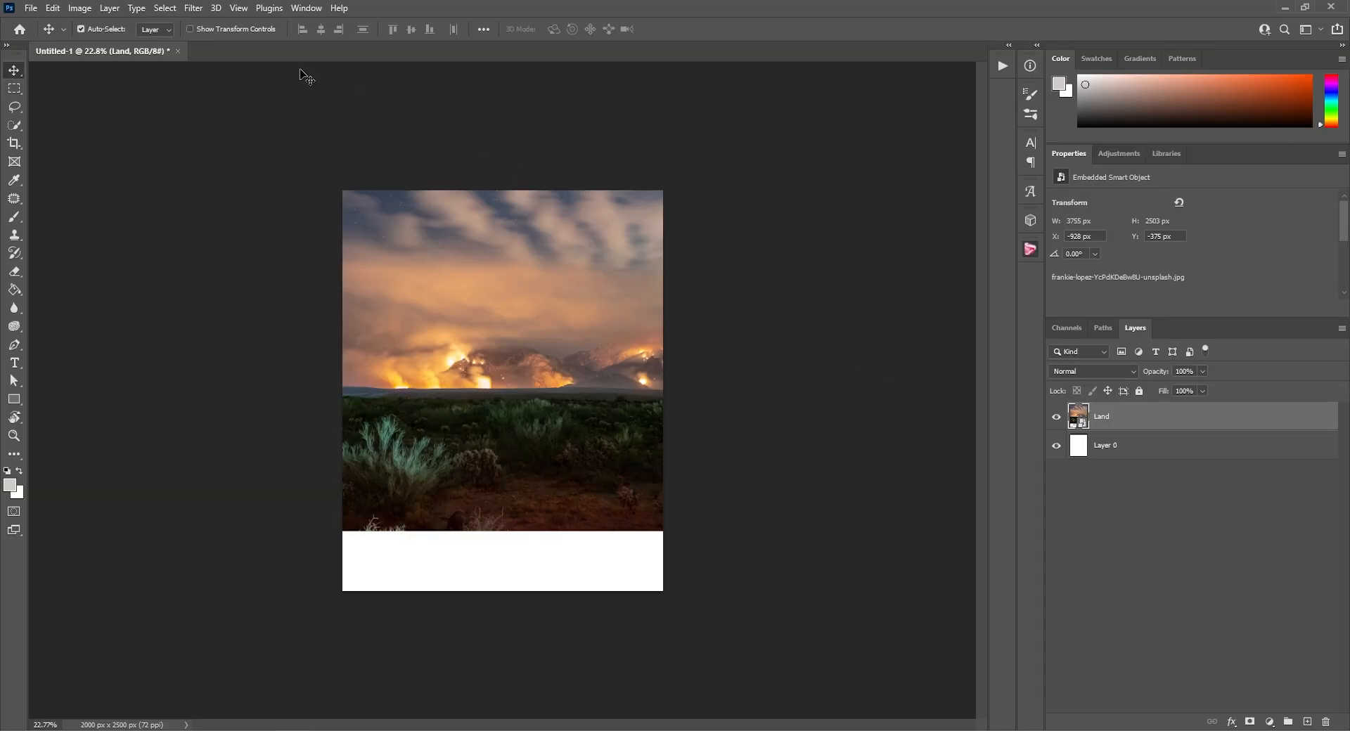
Apply a Gaussian Blur with a 6.2-pixel radius to the Land layer
{"action": "left_click", "coordinate": [194, 8]}
{"action": "mouse_move", "coordinate": [240, 188]}
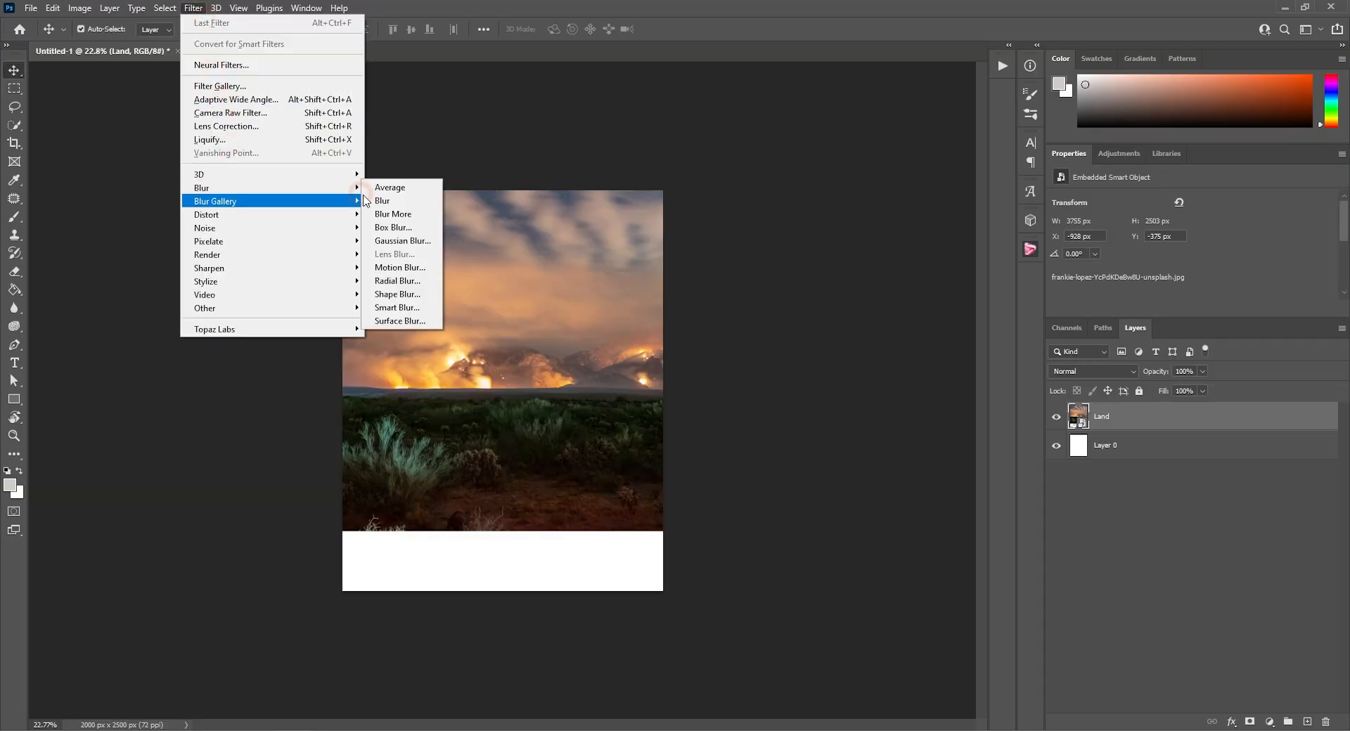
{"action": "left_click", "coordinate": [402, 242]}
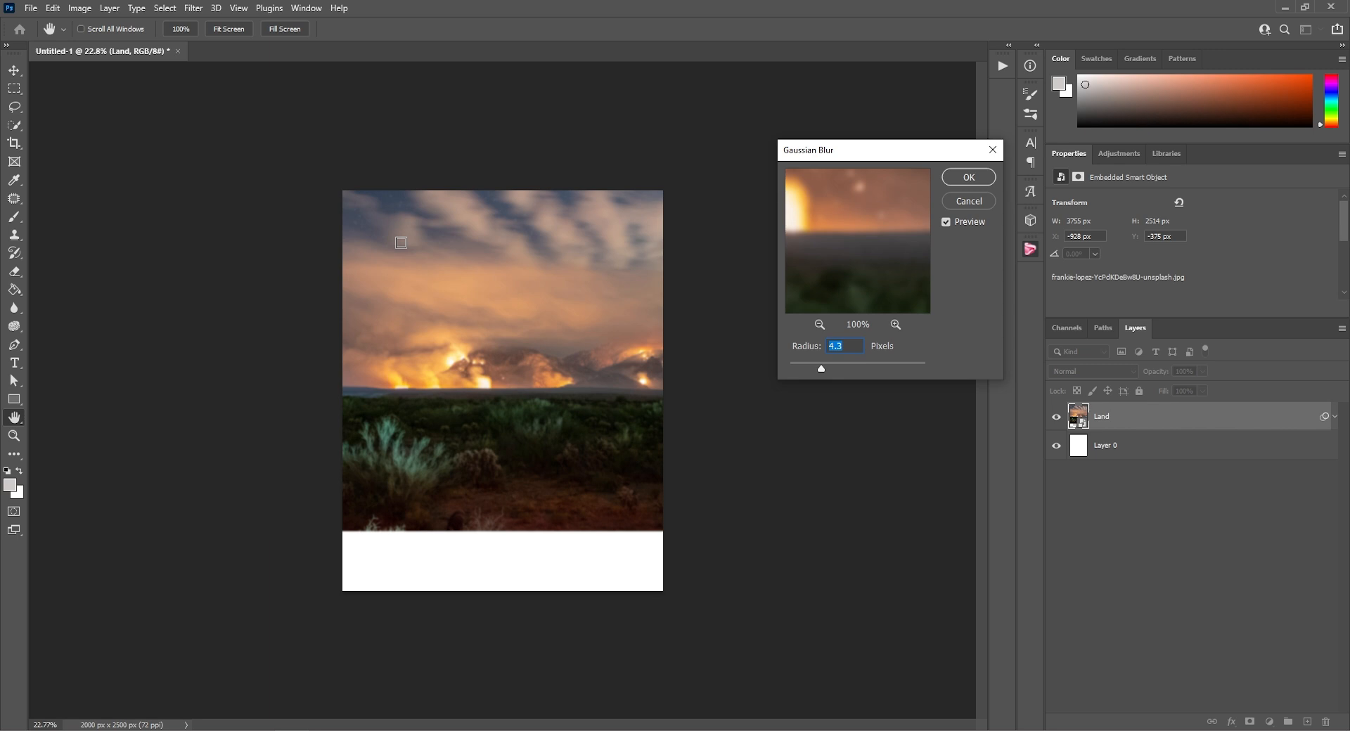
{"action": "type", "text": "6.2"}
{"action": "left_click", "coordinate": [969, 177]}
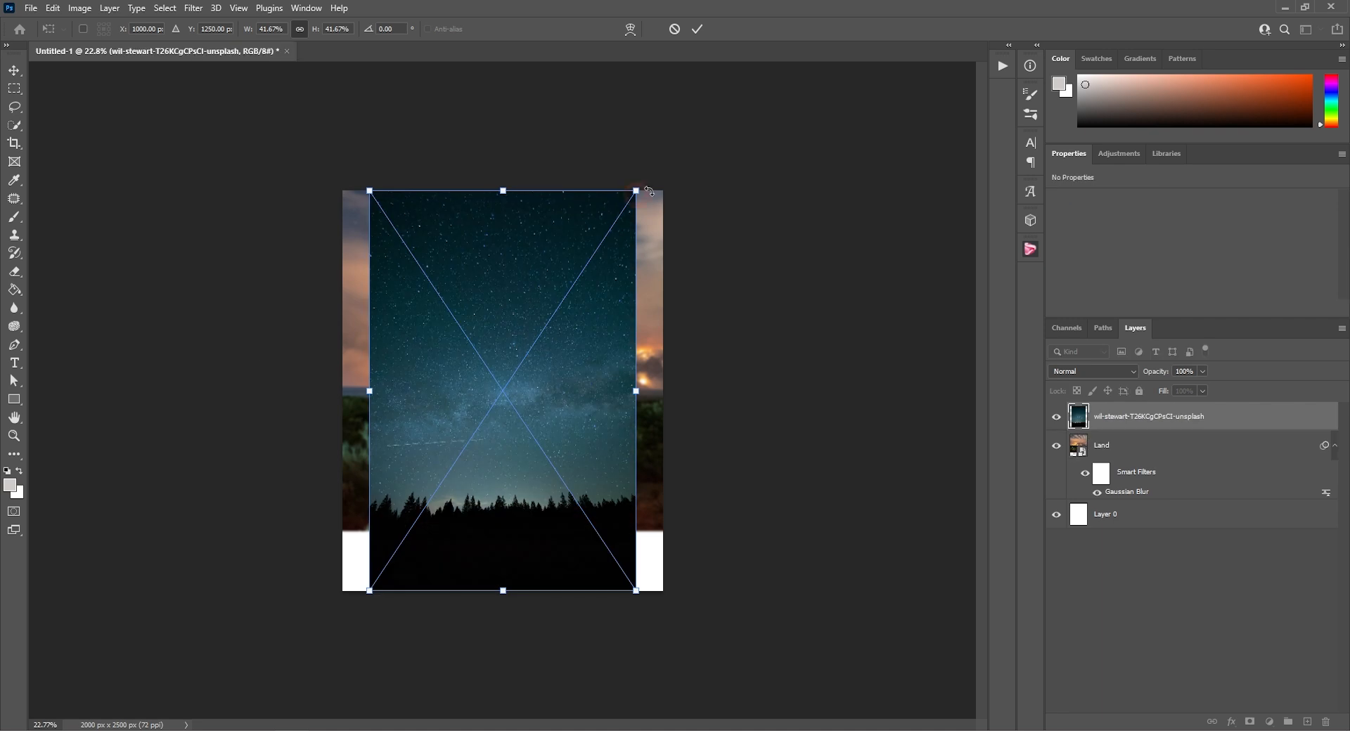
Enlarge the placed starry-sky photo to about 2074 × 3110 px so it covers the canvas, and rename its layer as Sky
{"action": "left_click_drag", "start_coordinate": [636, 190], "coordinate": [688, 153]}
{"action": "left_click_drag", "start_coordinate": [369, 144], "coordinate": [312, 125]}
{"action": "left_click", "coordinate": [696, 29]}
{"action": "double_click", "coordinate": [1166, 420]}
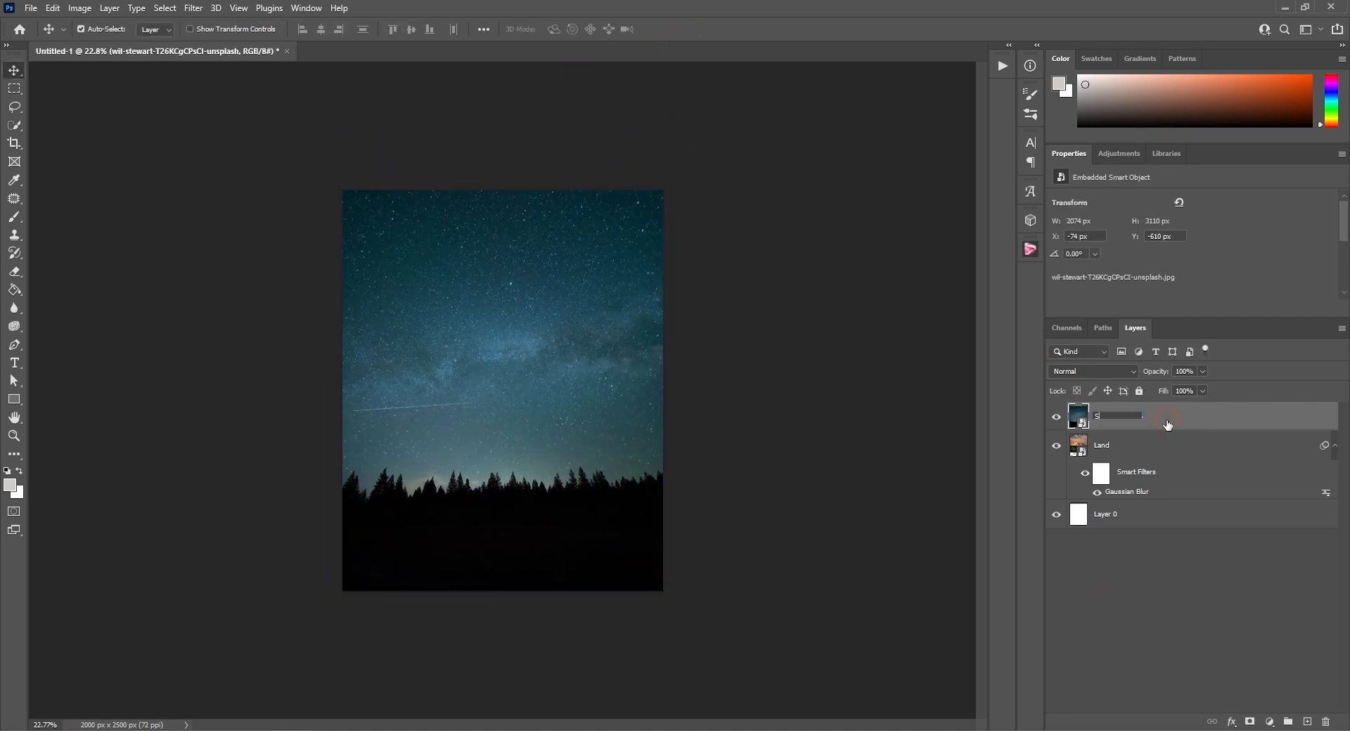
{"action": "type", "text": "Sky"}
{"action": "key", "text": "Return"}
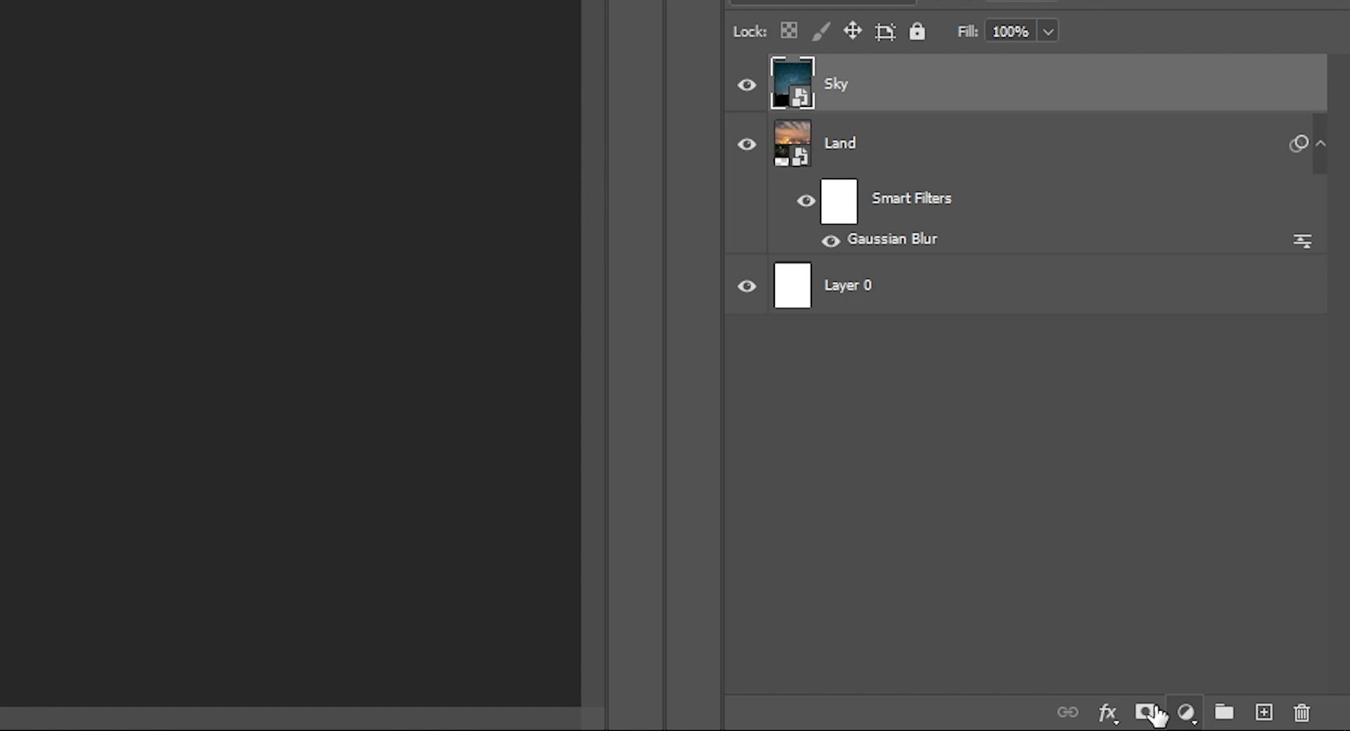
Add a layer mask to Sky and hide its lower part with a soft black brush of about 1992 px
{"action": "left_click", "coordinate": [1250, 722]}
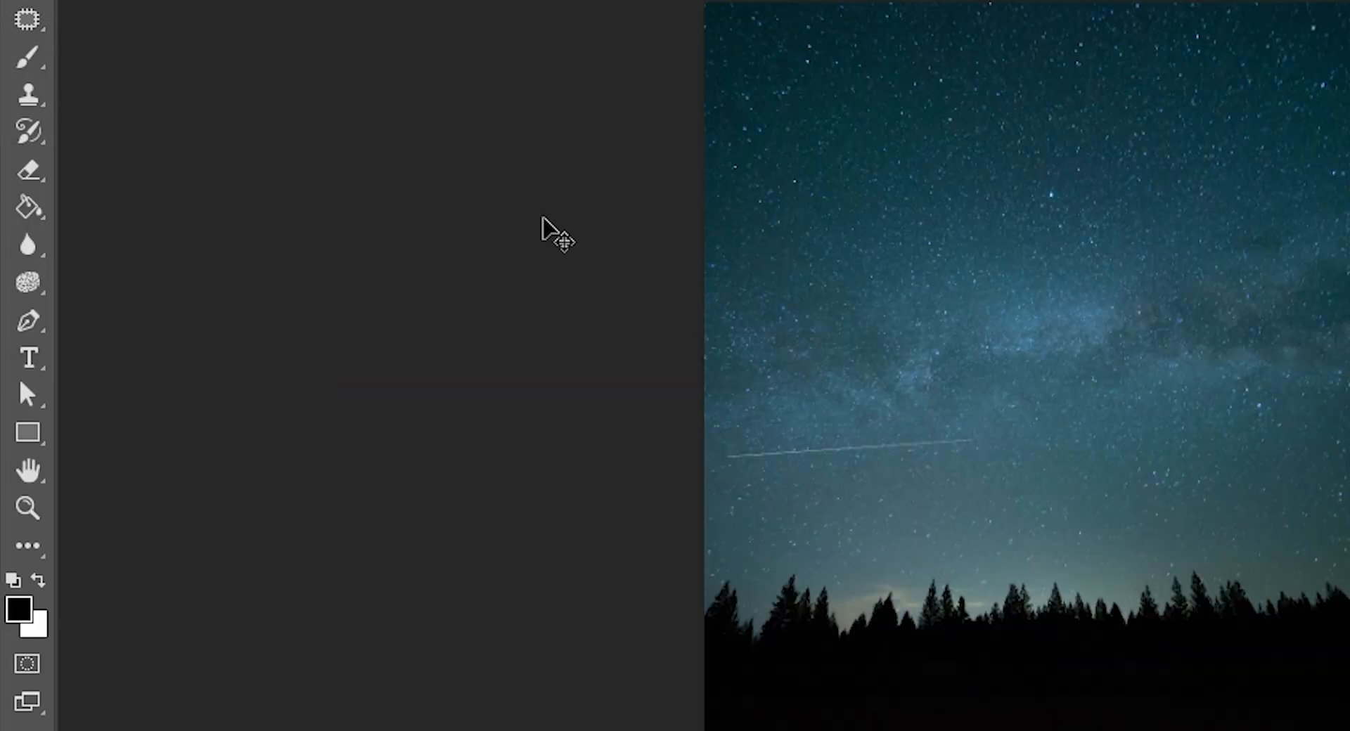
{"action": "left_click", "coordinate": [14, 217]}
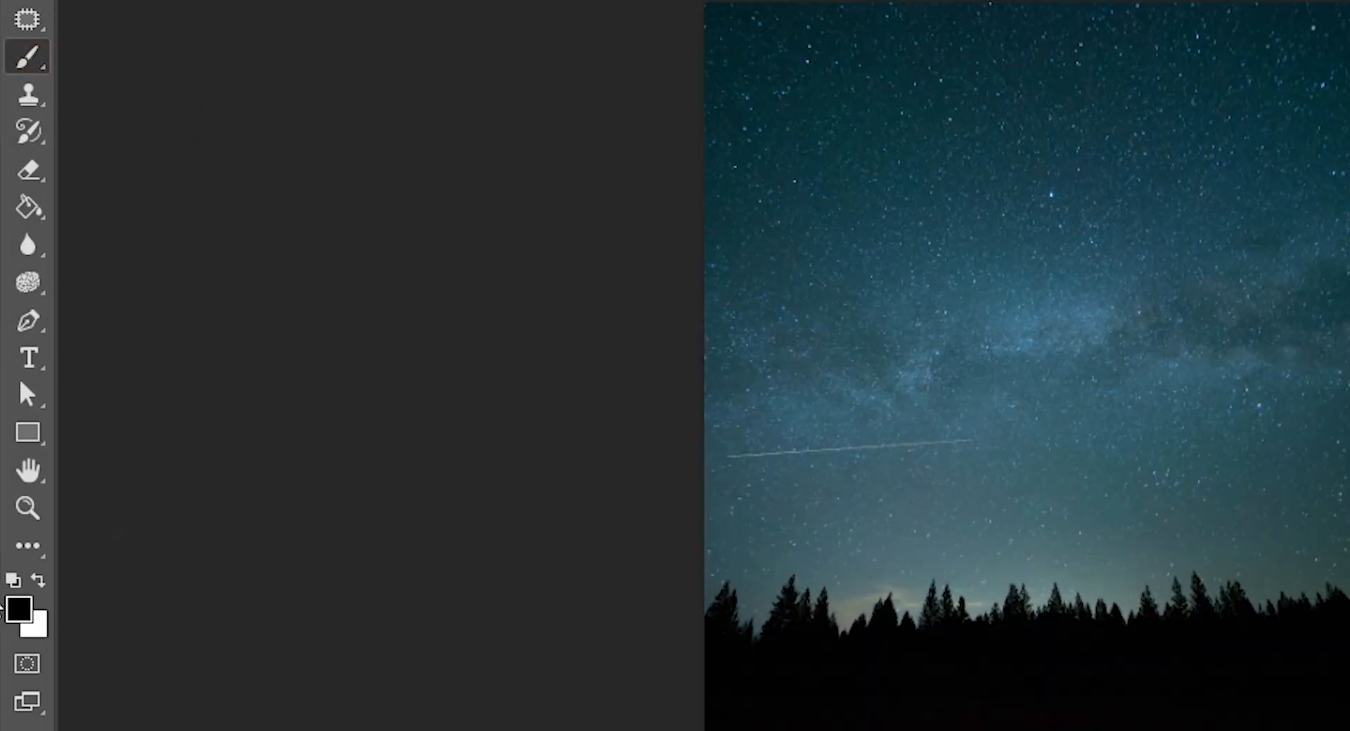
{"action": "mouse_move", "coordinate": [987, 470]}
{"action": "left_mouse_down"}
{"action": "mouse_move", "coordinate": [926, 473]}
{"action": "mouse_move", "coordinate": [940, 473]}
{"action": "left_mouse_up"}
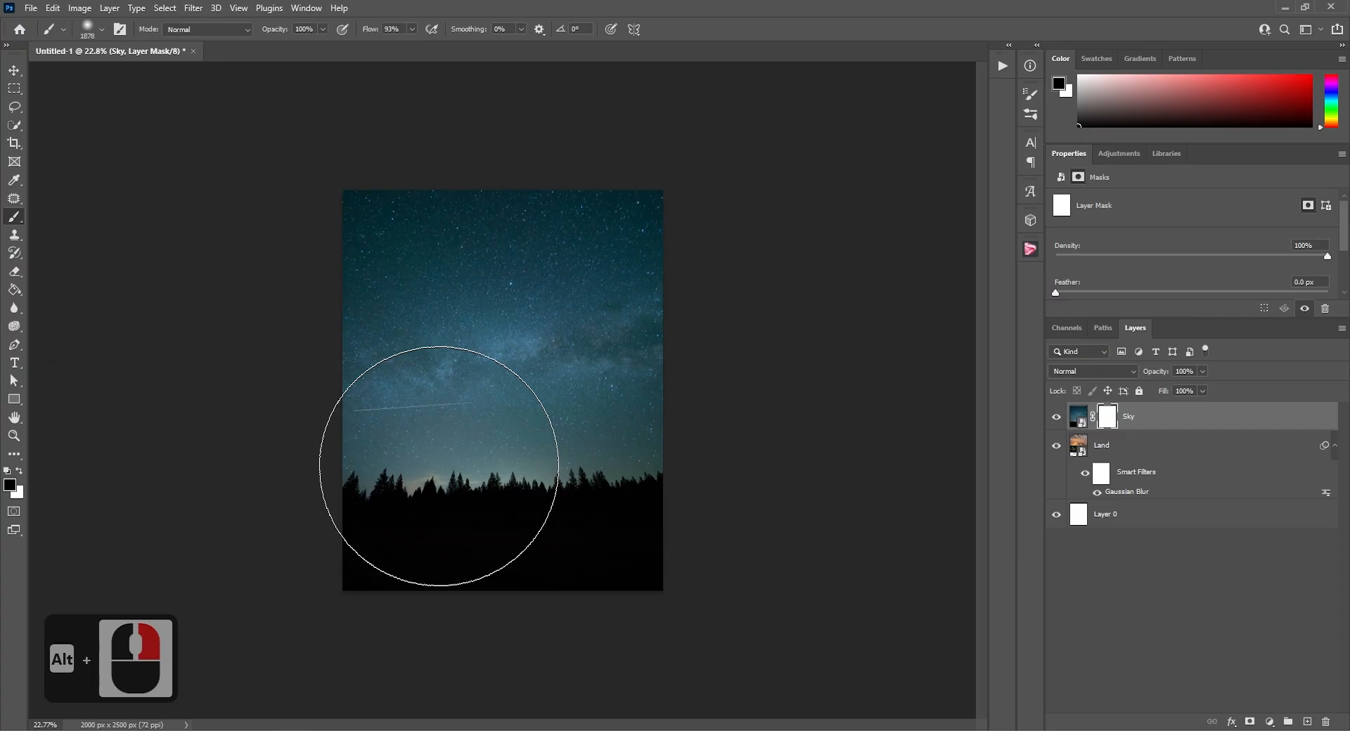
{"action": "left_click_drag", "start_coordinate": [415, 478], "coordinate": [409, 478]}
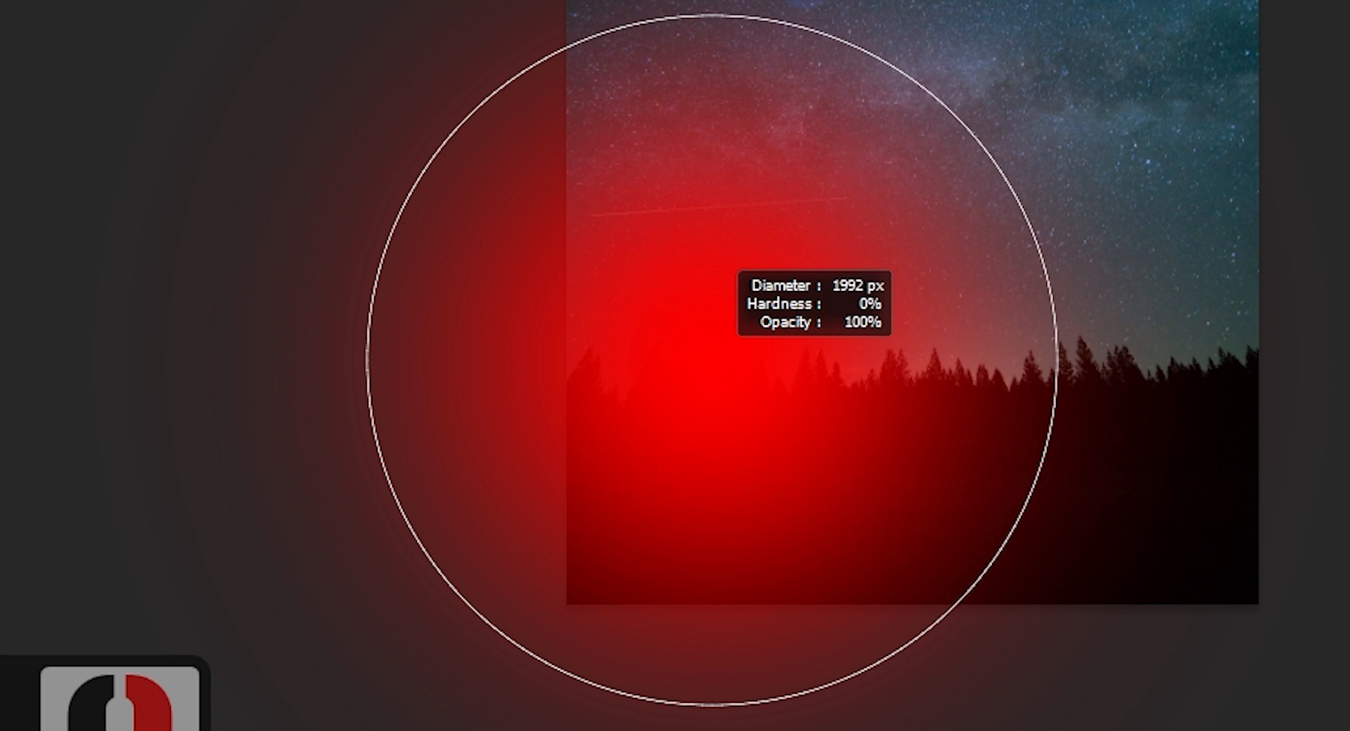
{"action": "left_click_drag", "start_coordinate": [712, 360], "coordinate": [711, 360]}
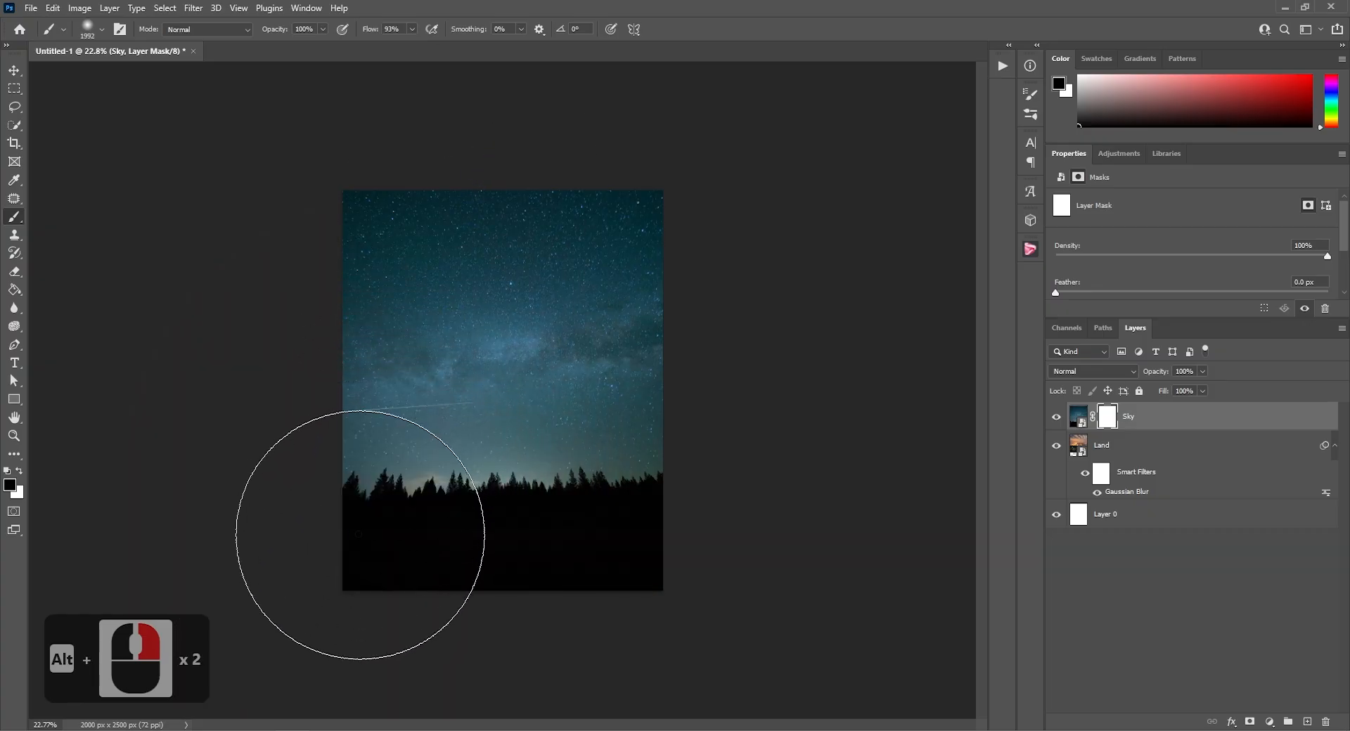
{"action": "left_click_drag", "start_coordinate": [602, 480], "coordinate": [1008, 515]}
{"action": "mouse_move", "coordinate": [547, 550]}
{"action": "left_mouse_down"}
{"action": "mouse_move", "coordinate": [528, 573]}
{"action": "mouse_move", "coordinate": [379, 567]}
{"action": "mouse_move", "coordinate": [567, 546]}
{"action": "mouse_move", "coordinate": [606, 509]}
{"action": "mouse_move", "coordinate": [572, 518]}
{"action": "mouse_move", "coordinate": [532, 489]}
{"action": "mouse_move", "coordinate": [383, 482]}
{"action": "mouse_move", "coordinate": [624, 478]}
{"action": "mouse_move", "coordinate": [697, 467]}
{"action": "mouse_move", "coordinate": [726, 429]}
{"action": "mouse_move", "coordinate": [675, 455]}
{"action": "mouse_move", "coordinate": [331, 465]}
{"action": "left_mouse_up"}
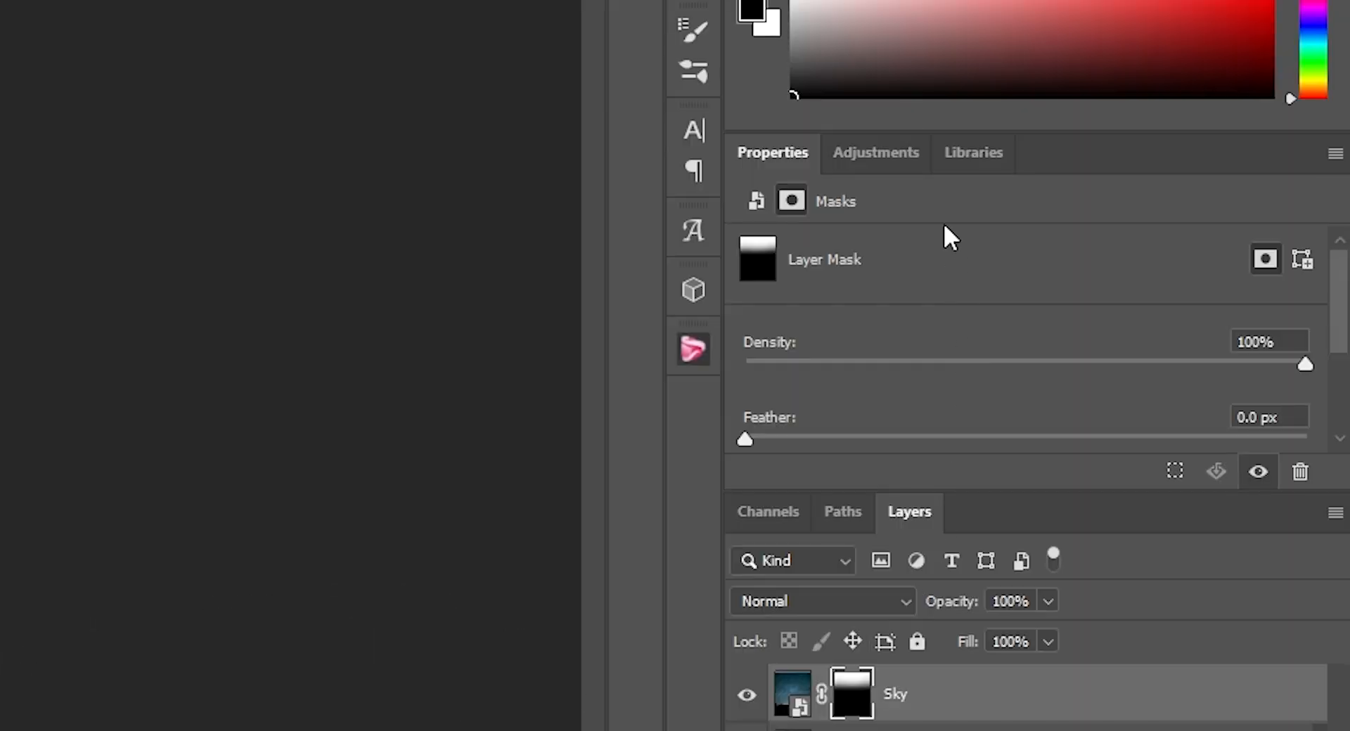
Add an Exposure adjustment clipped to Sky, with exposure -0.21, offset +0.0412 and gamma correction 0.77
{"action": "left_click", "coordinate": [890, 169]}
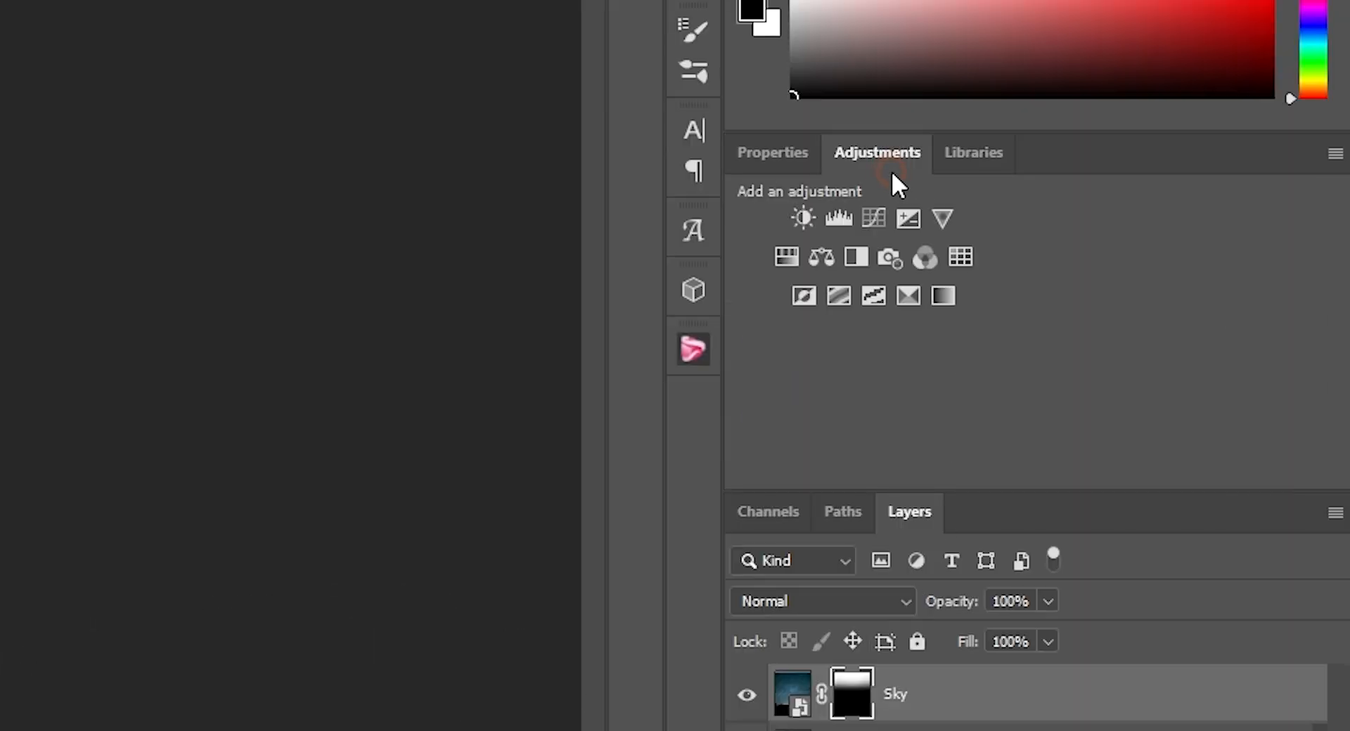
{"action": "left_click", "coordinate": [907, 215]}
{"action": "right_click", "coordinate": [931, 688]}
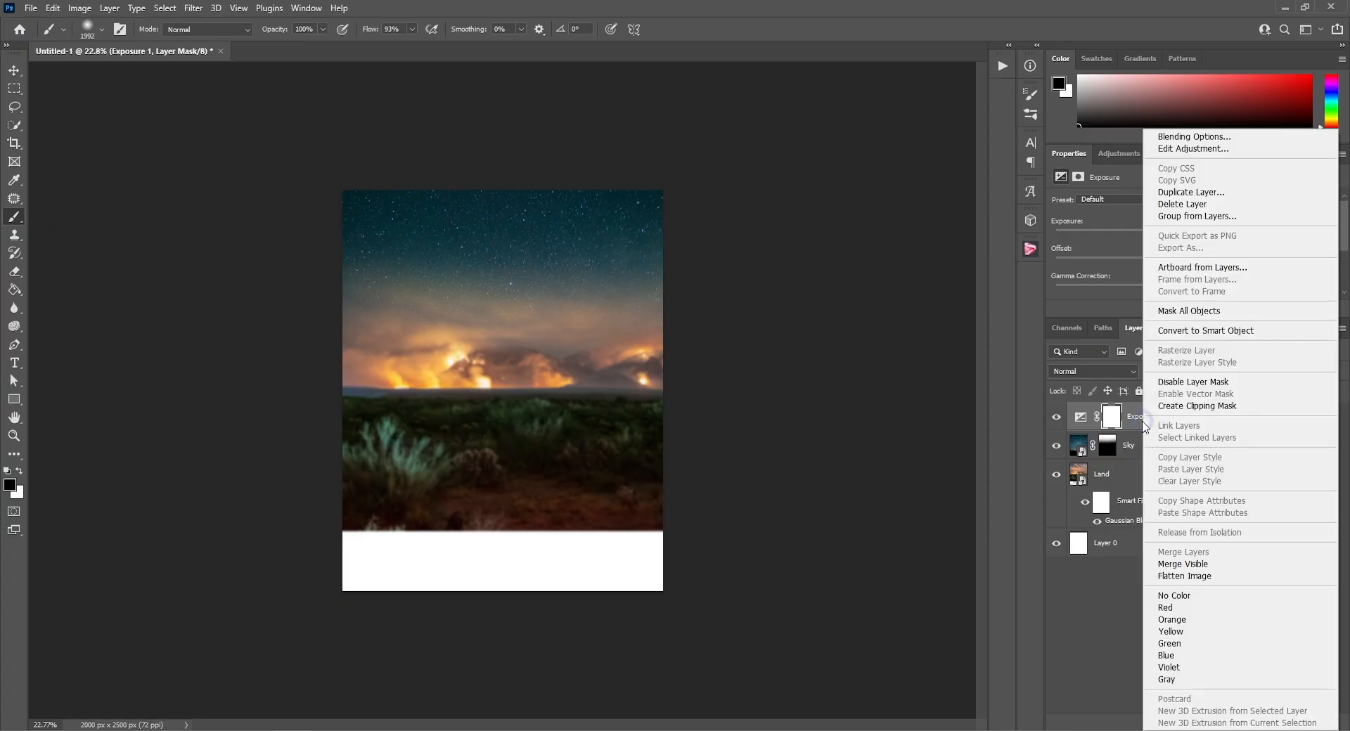
{"action": "left_click", "coordinate": [978, 681]}
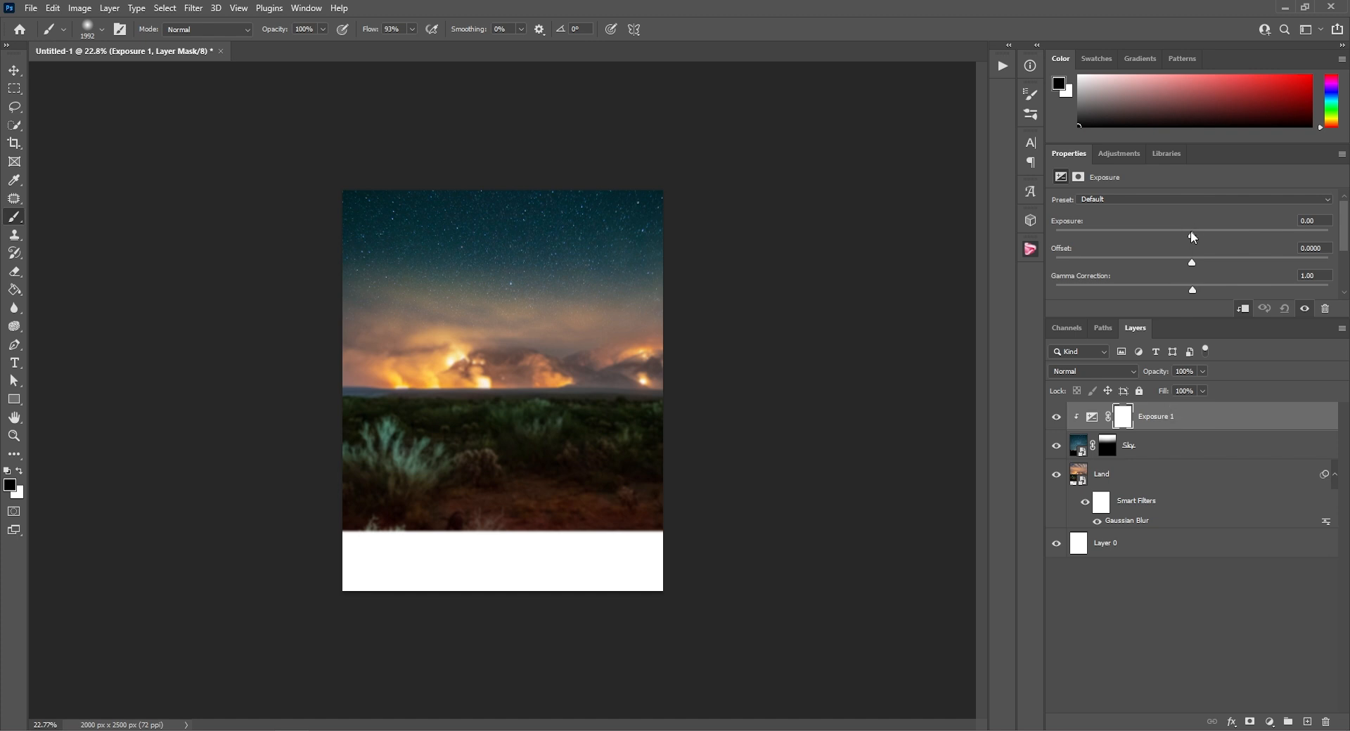
{"action": "left_click_drag", "start_coordinate": [1187, 231], "coordinate": [1188, 231]}
{"action": "left_click_drag", "start_coordinate": [1192, 262], "coordinate": [1203, 262]}
{"action": "left_click_drag", "start_coordinate": [1193, 290], "coordinate": [1217, 288]}
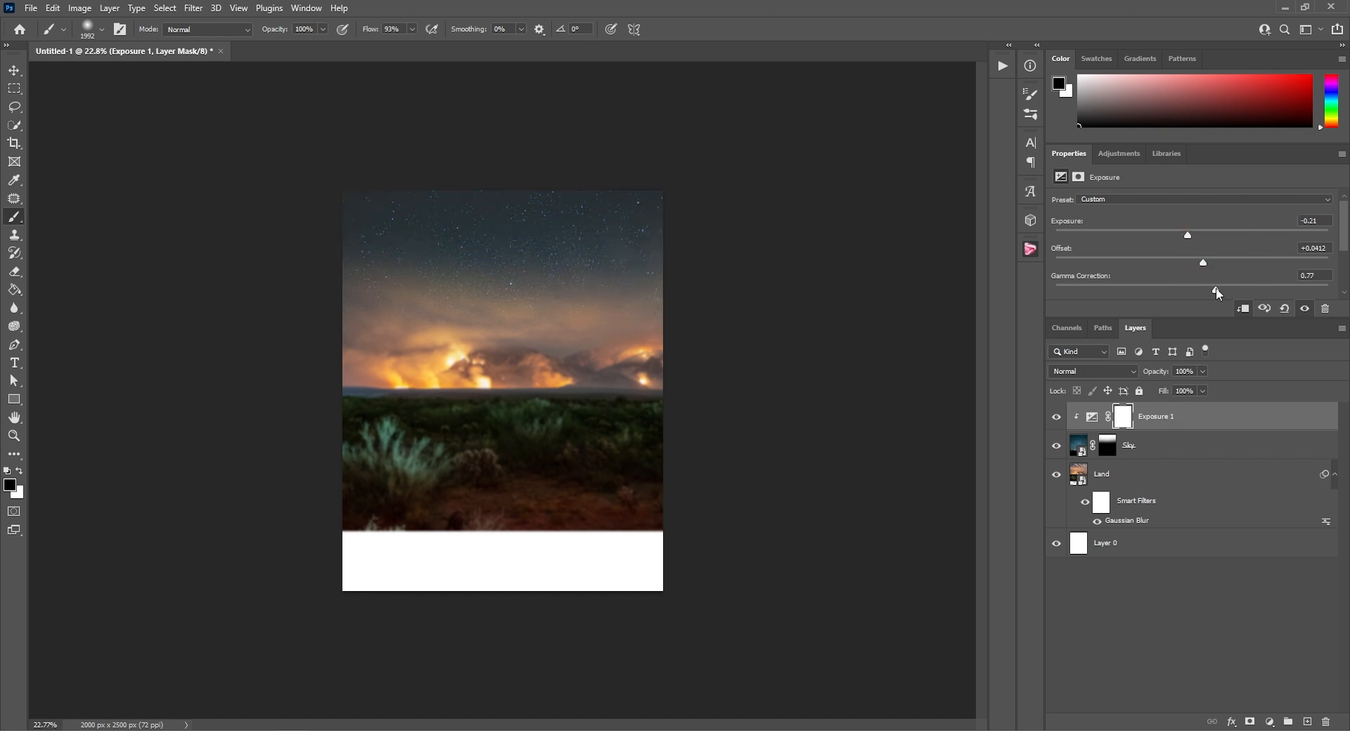
Apply a Gaussian Blur with a 3-pixel radius to the Sky layer's image
{"action": "left_click", "coordinate": [1069, 443]}
{"action": "left_click", "coordinate": [193, 8]}
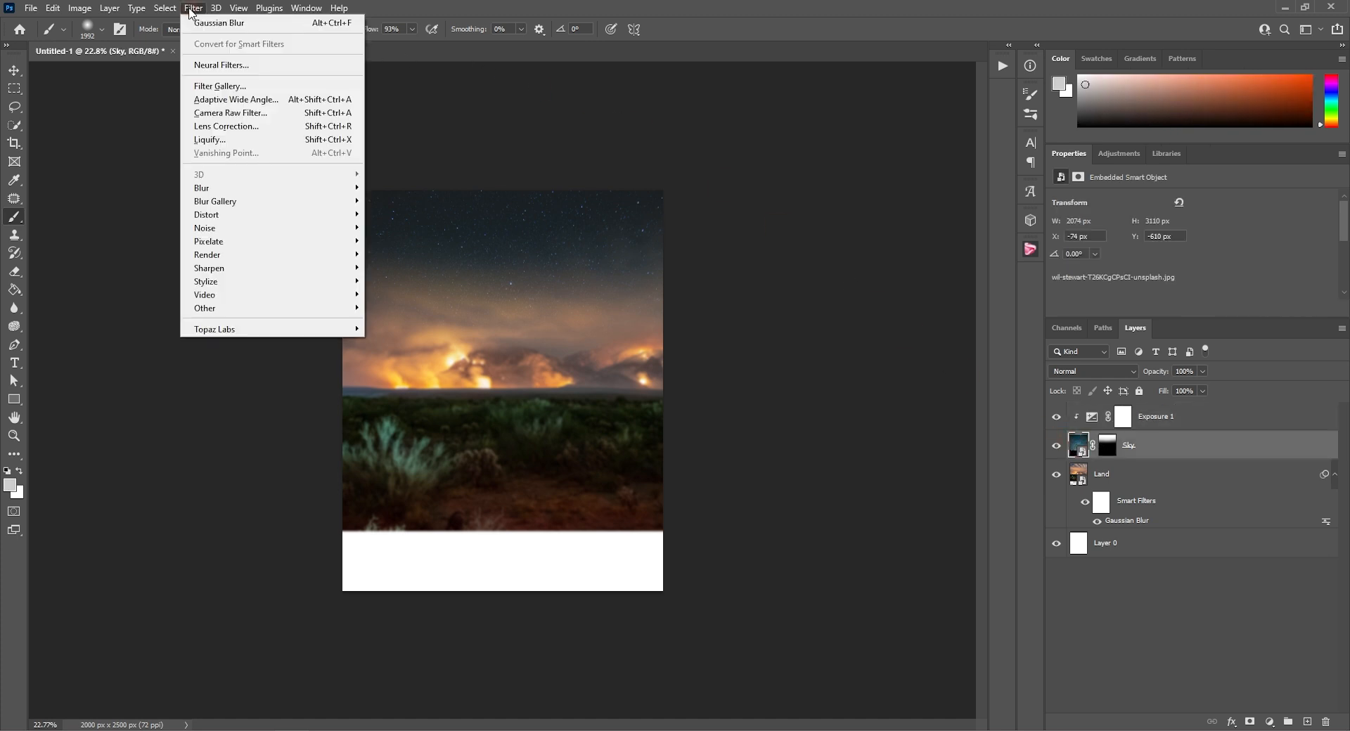
{"action": "left_click", "coordinate": [220, 23]}
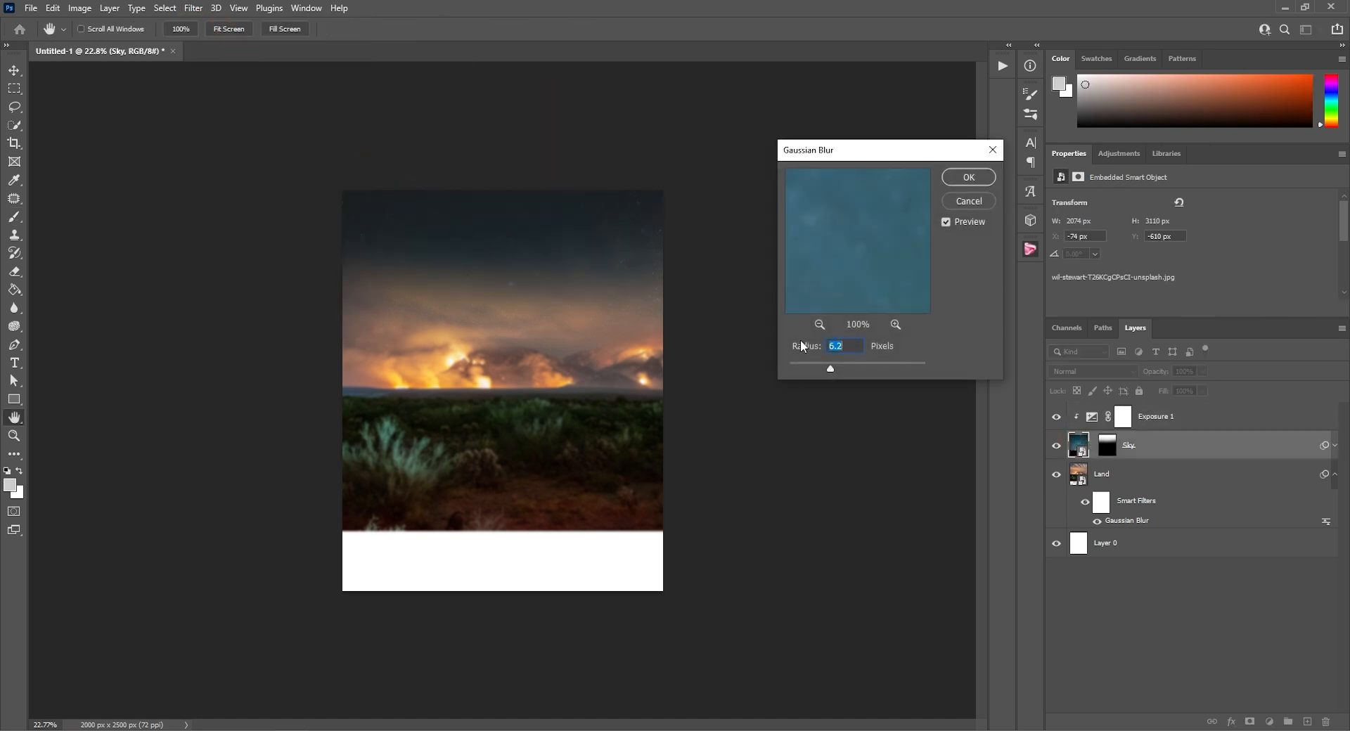
{"action": "type", "text": "3"}
{"action": "left_click", "coordinate": [960, 180]}
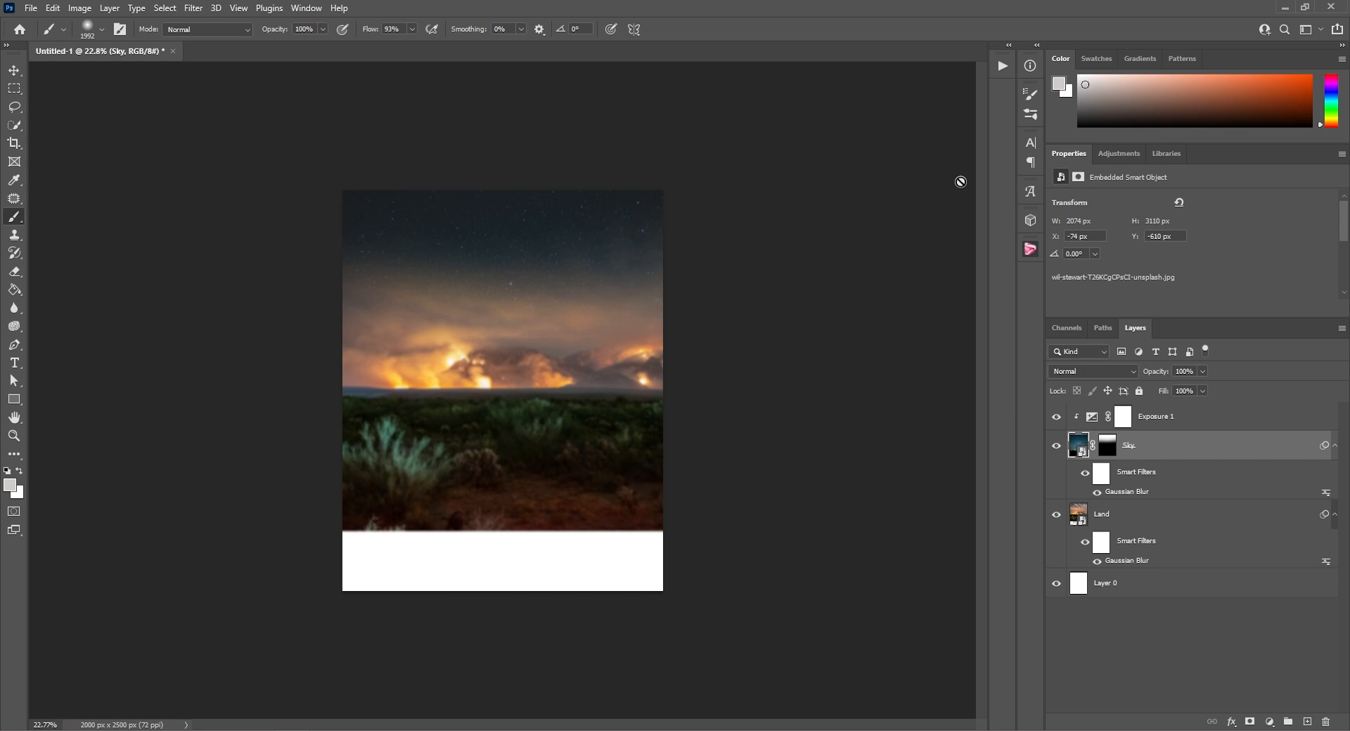
Add a Curves adjustment above the Exposure layer and shape it into a gentle S-curve that darkens the shadows
{"action": "left_click", "coordinate": [1120, 154]}
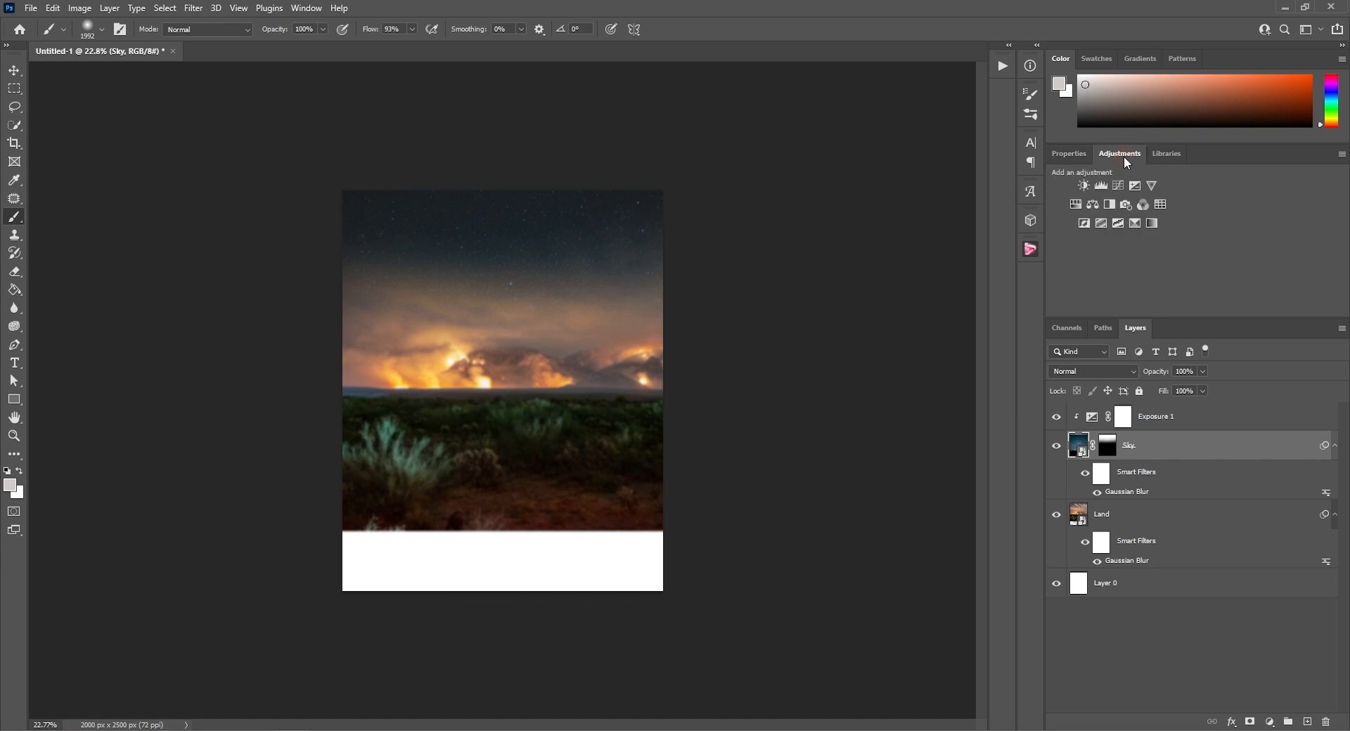
{"action": "left_click", "coordinate": [1155, 420]}
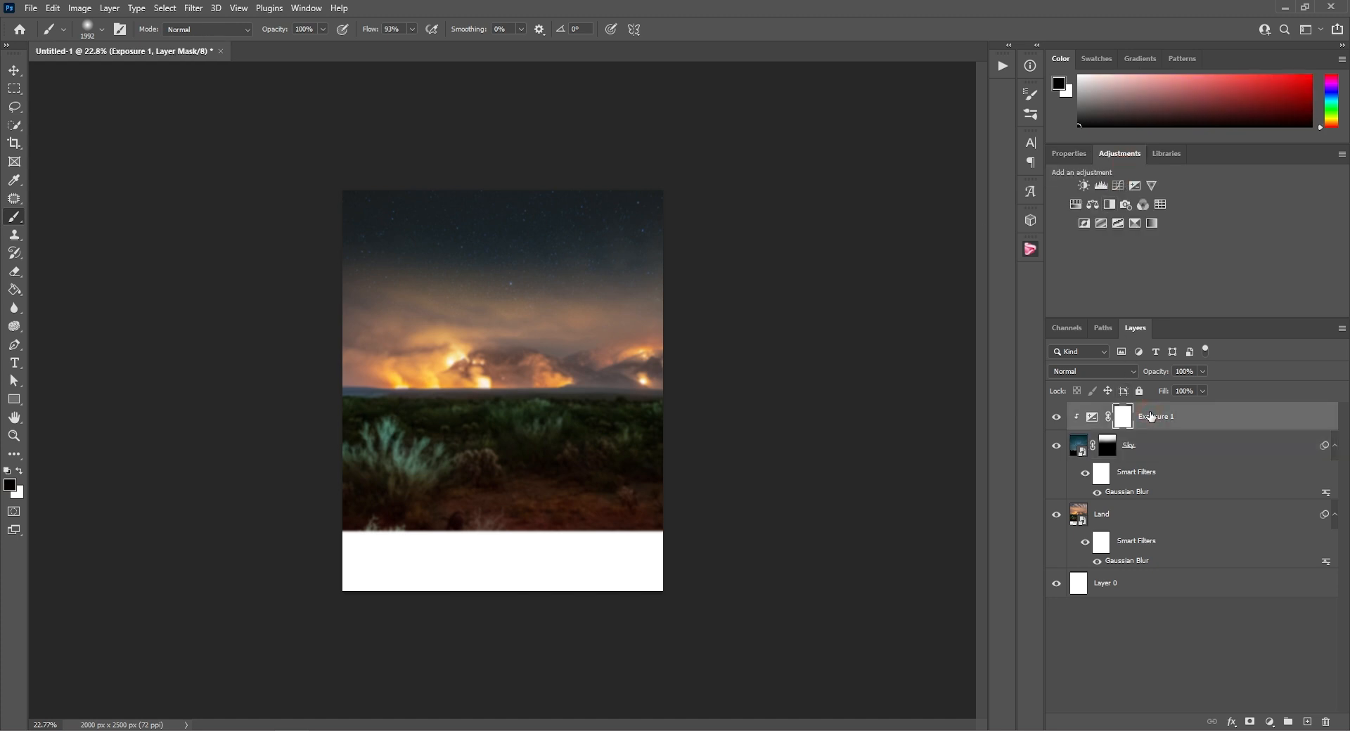
{"action": "left_click", "coordinate": [1118, 185]}
{"action": "left_click", "coordinate": [1249, 158]}
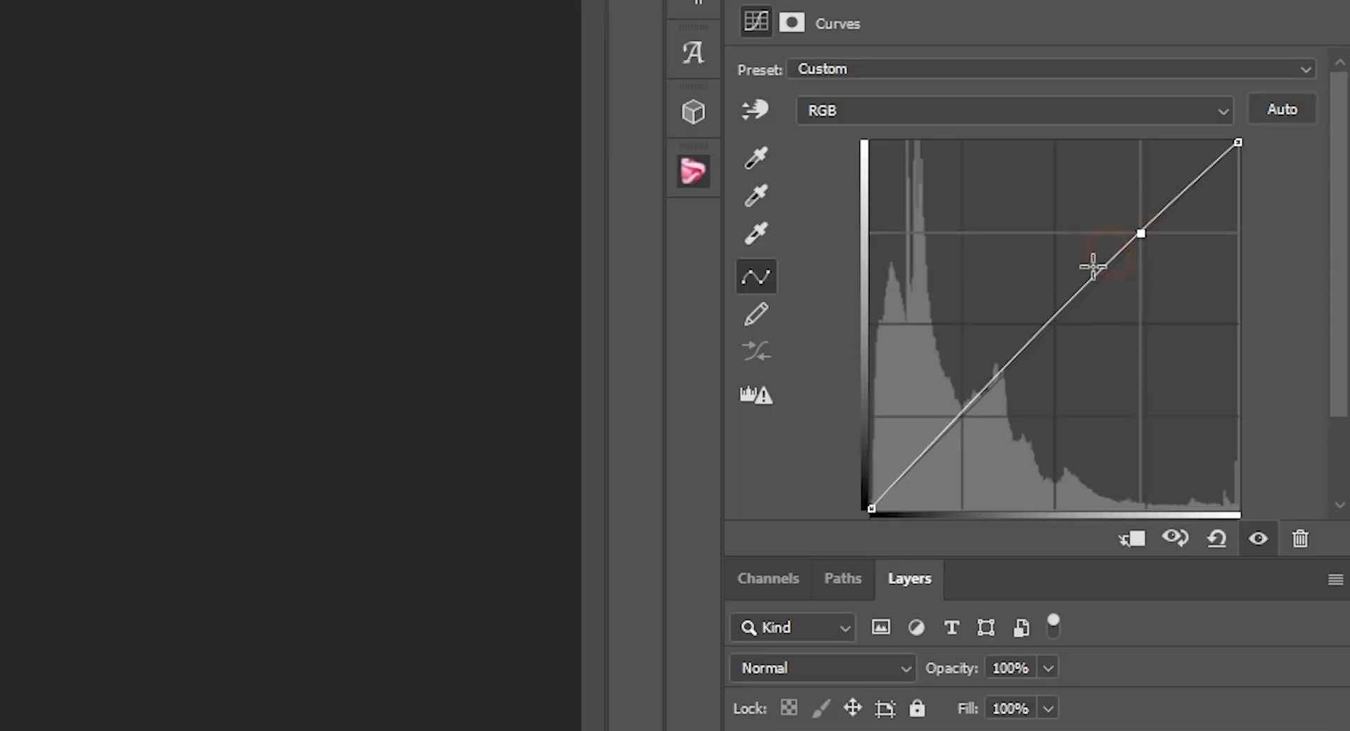
{"action": "left_click_drag", "start_coordinate": [978, 398], "coordinate": [989, 404]}
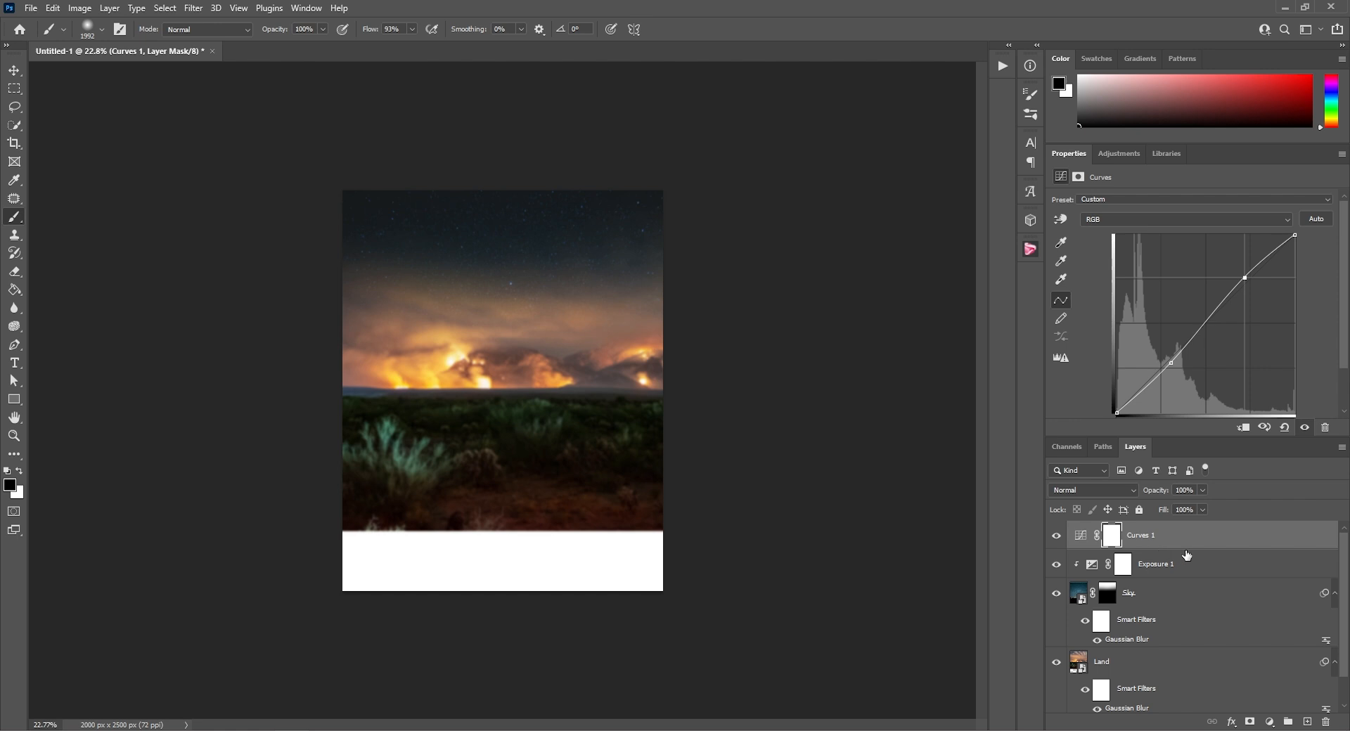
Group all layers from the Curves adjustment down to Land and name the group BG
{"action": "scroll", "coordinate": [1171, 642], "scroll_direction": "down", "scroll_amount": 1}
{"action": "left_click", "coordinate": [1156, 637], "text": "shift"}
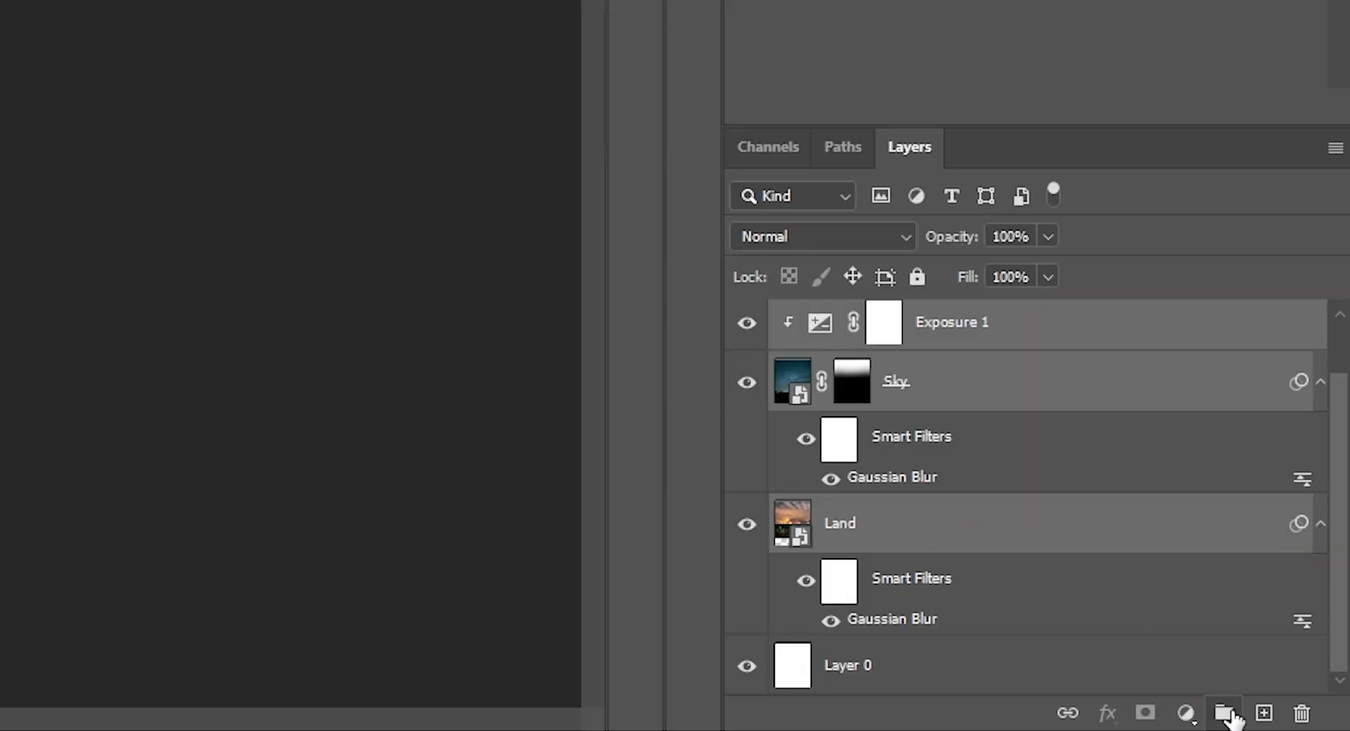
{"action": "left_click", "coordinate": [1288, 721]}
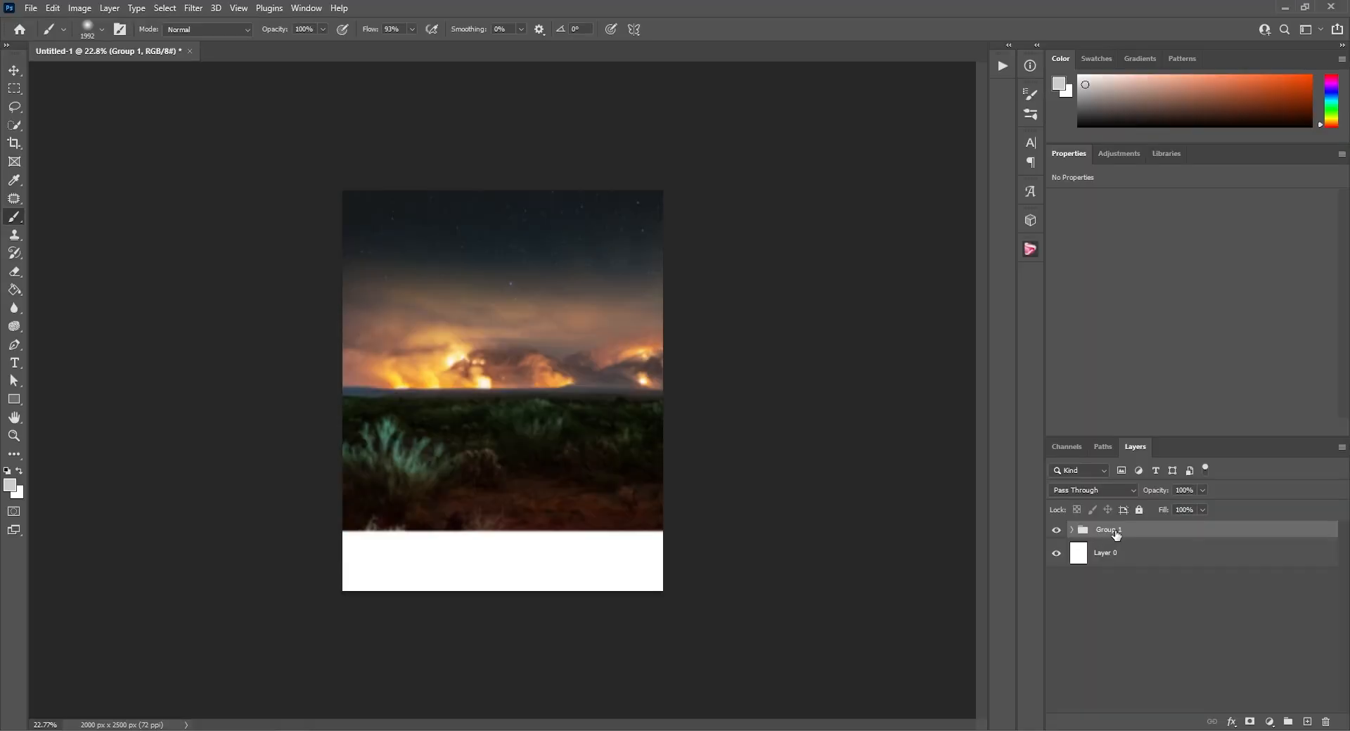
{"action": "double_click", "coordinate": [1115, 531]}
{"action": "left_click", "coordinate": [1152, 531]}
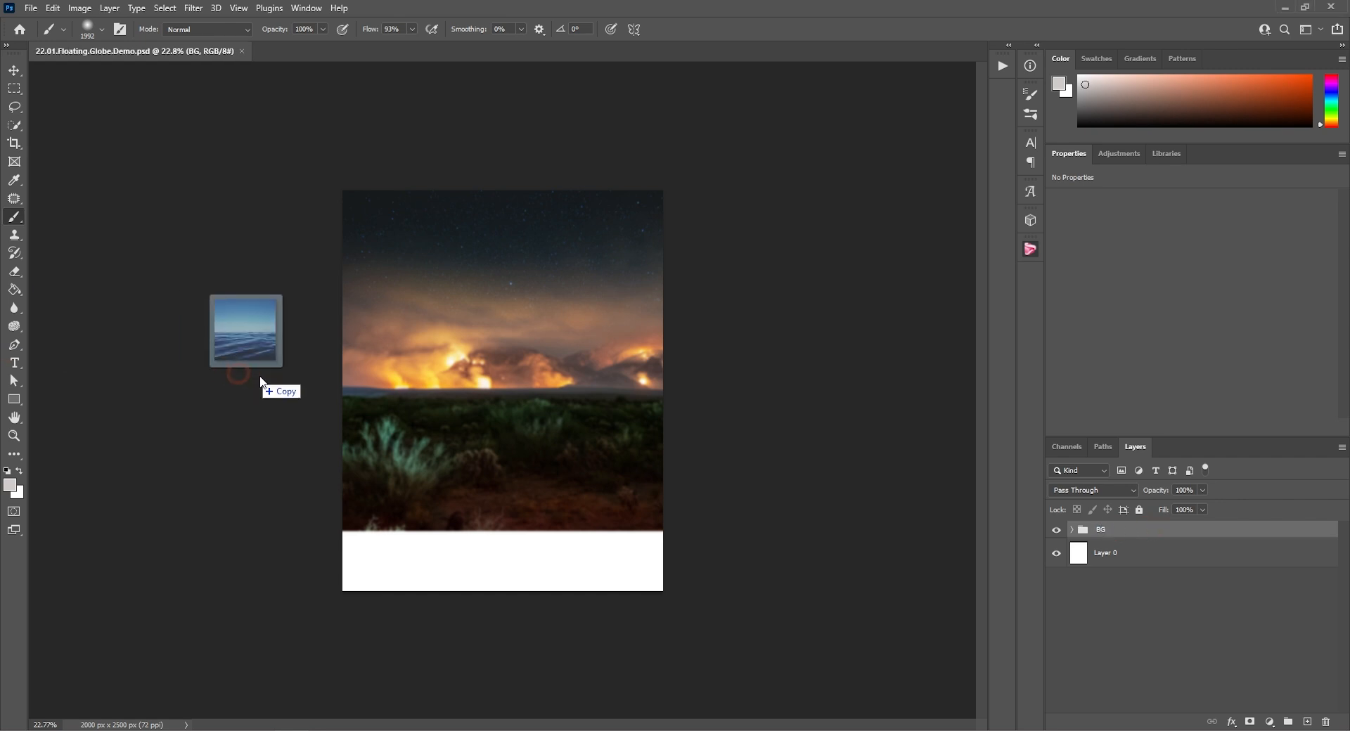
Place the sea photo above BG, scaled to about 2758 × 2748 px to cover the canvas, and rename its layer as Sea
{"action": "left_click_drag", "start_coordinate": [259, 377], "coordinate": [471, 439]}
{"action": "left_click_drag", "start_coordinate": [700, 197], "coordinate": [763, 175]}
{"action": "key", "text": "Return"}
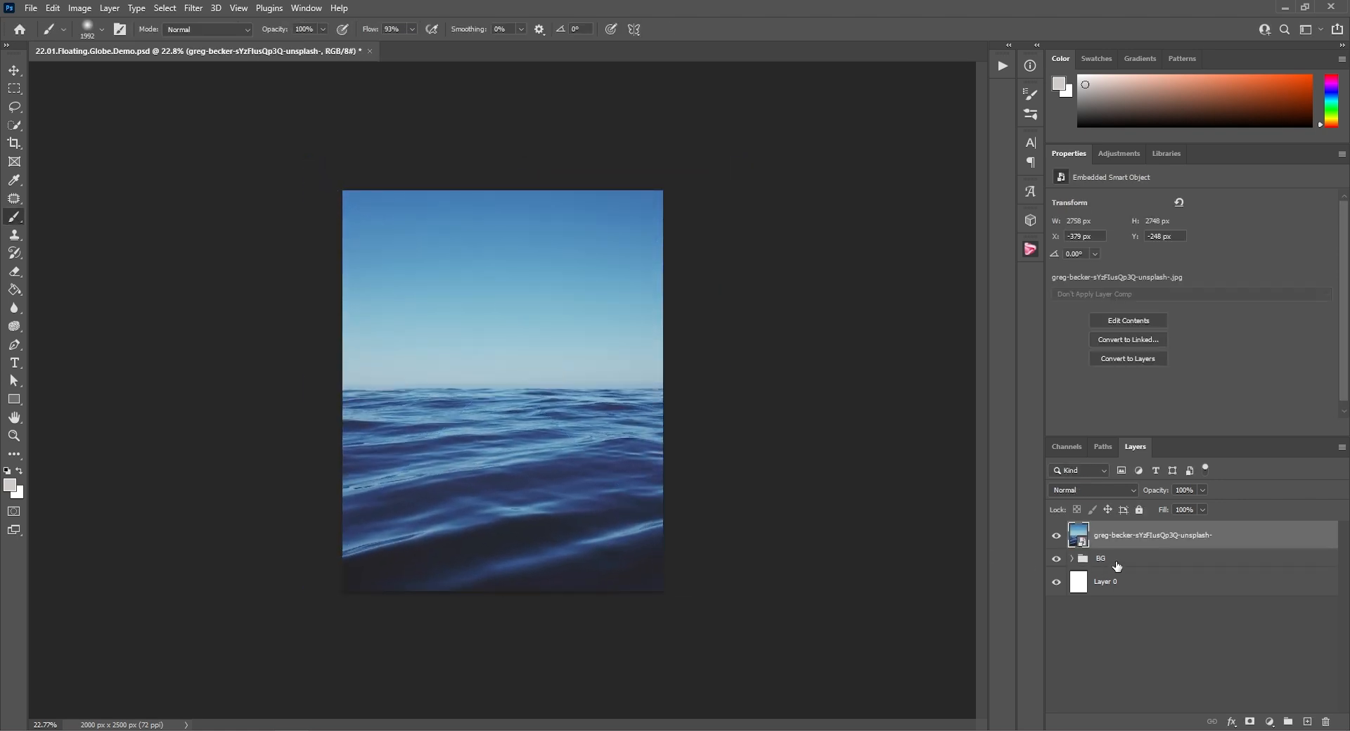
{"action": "double_click", "coordinate": [1132, 537]}
{"action": "type", "text": "Sea"}
{"action": "key", "text": "Return"}
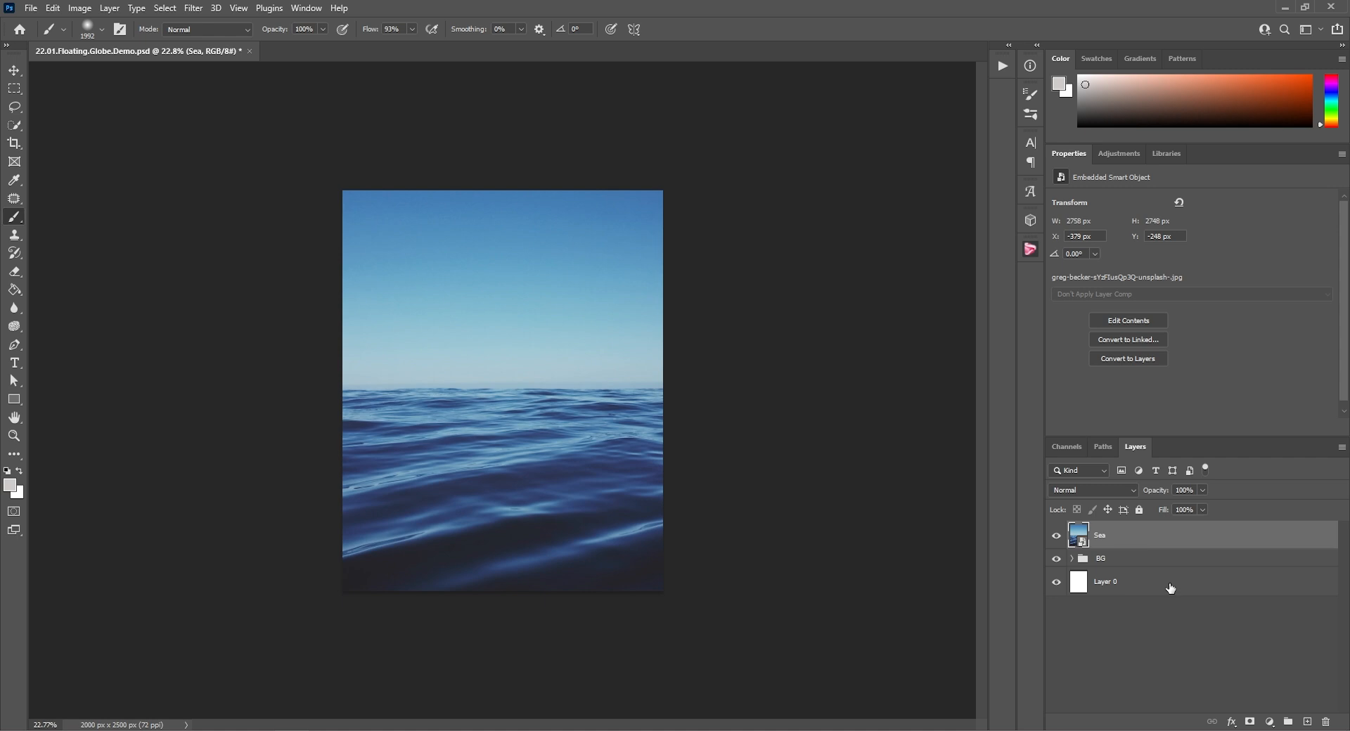
Add a layer mask to Sea and hide the photo's blue sky above the water with a soft black brush
{"action": "left_click", "coordinate": [1251, 722]}
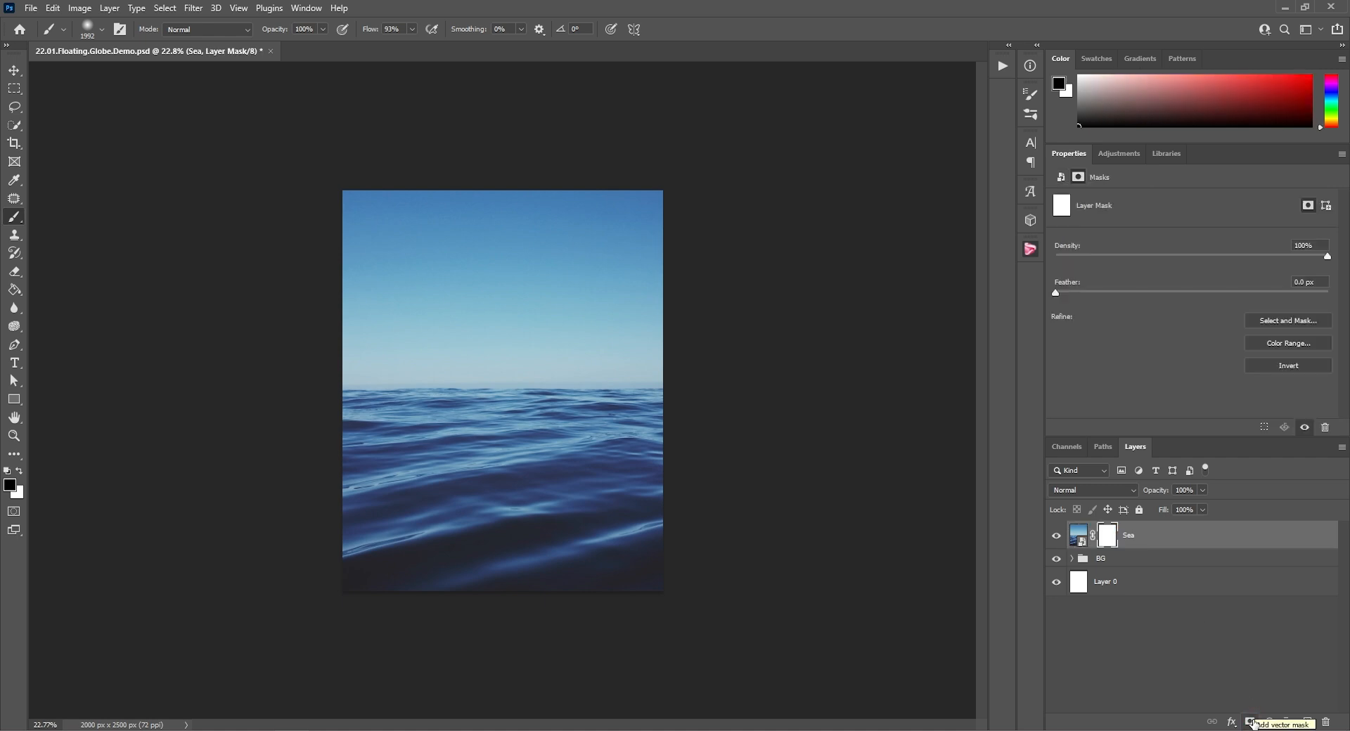
{"action": "mouse_move", "coordinate": [388, 327]}
{"action": "left_mouse_down"}
{"action": "mouse_move", "coordinate": [273, 339]}
{"action": "mouse_move", "coordinate": [270, 437]}
{"action": "left_mouse_up"}
{"action": "mouse_move", "coordinate": [366, 224]}
{"action": "left_mouse_down"}
{"action": "mouse_move", "coordinate": [574, 231]}
{"action": "mouse_move", "coordinate": [698, 301]}
{"action": "mouse_move", "coordinate": [416, 324]}
{"action": "mouse_move", "coordinate": [329, 352]}
{"action": "mouse_move", "coordinate": [804, 336]}
{"action": "mouse_move", "coordinate": [829, 351]}
{"action": "mouse_move", "coordinate": [187, 368]}
{"action": "mouse_move", "coordinate": [644, 328]}
{"action": "mouse_move", "coordinate": [653, 365]}
{"action": "mouse_move", "coordinate": [837, 362]}
{"action": "mouse_move", "coordinate": [317, 363]}
{"action": "left_mouse_up"}
{"action": "scroll", "coordinate": [380, 325], "scroll_direction": "up", "scroll_amount": 7}
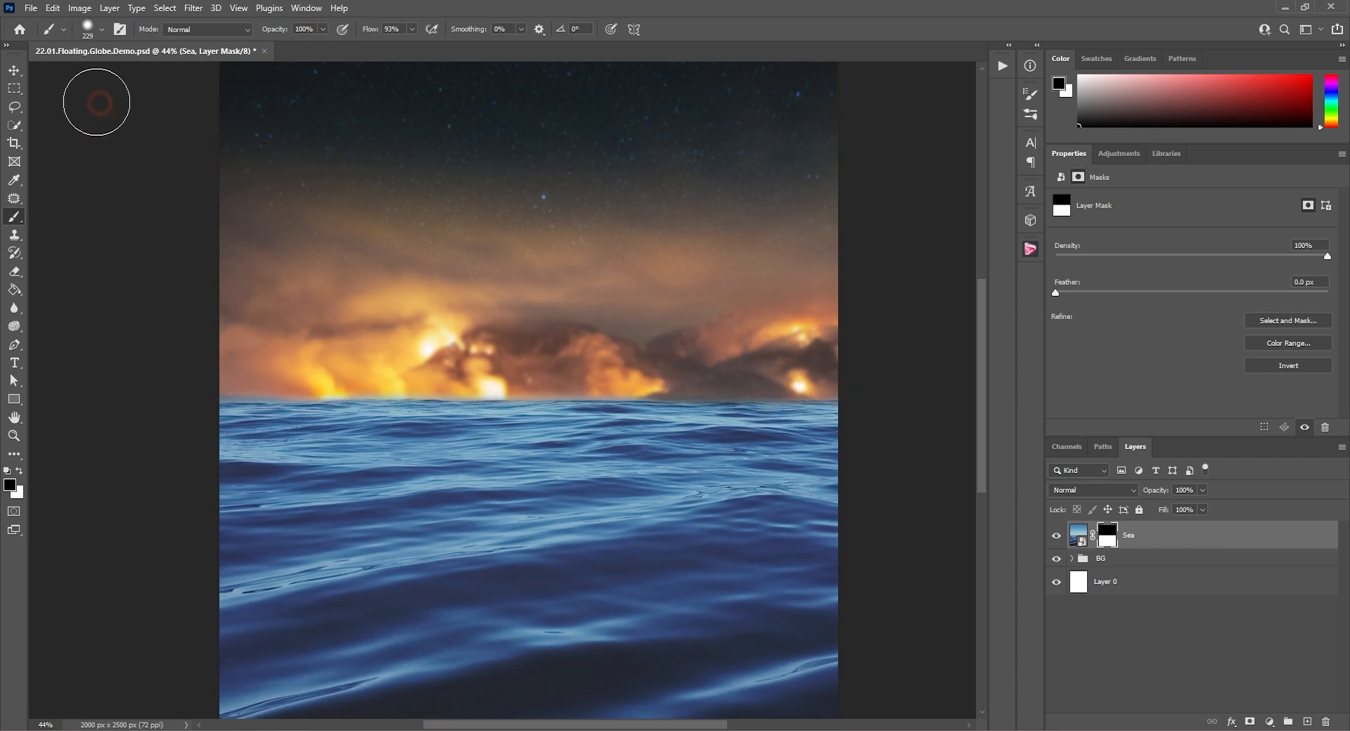
Shift the Sea layer slightly and soften its mask along the horizon with a black brush of about 84 px
{"action": "left_click", "coordinate": [15, 71]}
{"action": "left_click_drag", "start_coordinate": [522, 549], "coordinate": [518, 549]}
{"action": "key", "text": "b"}
{"action": "scroll", "coordinate": [282, 389], "scroll_direction": "up", "scroll_amount": 3}
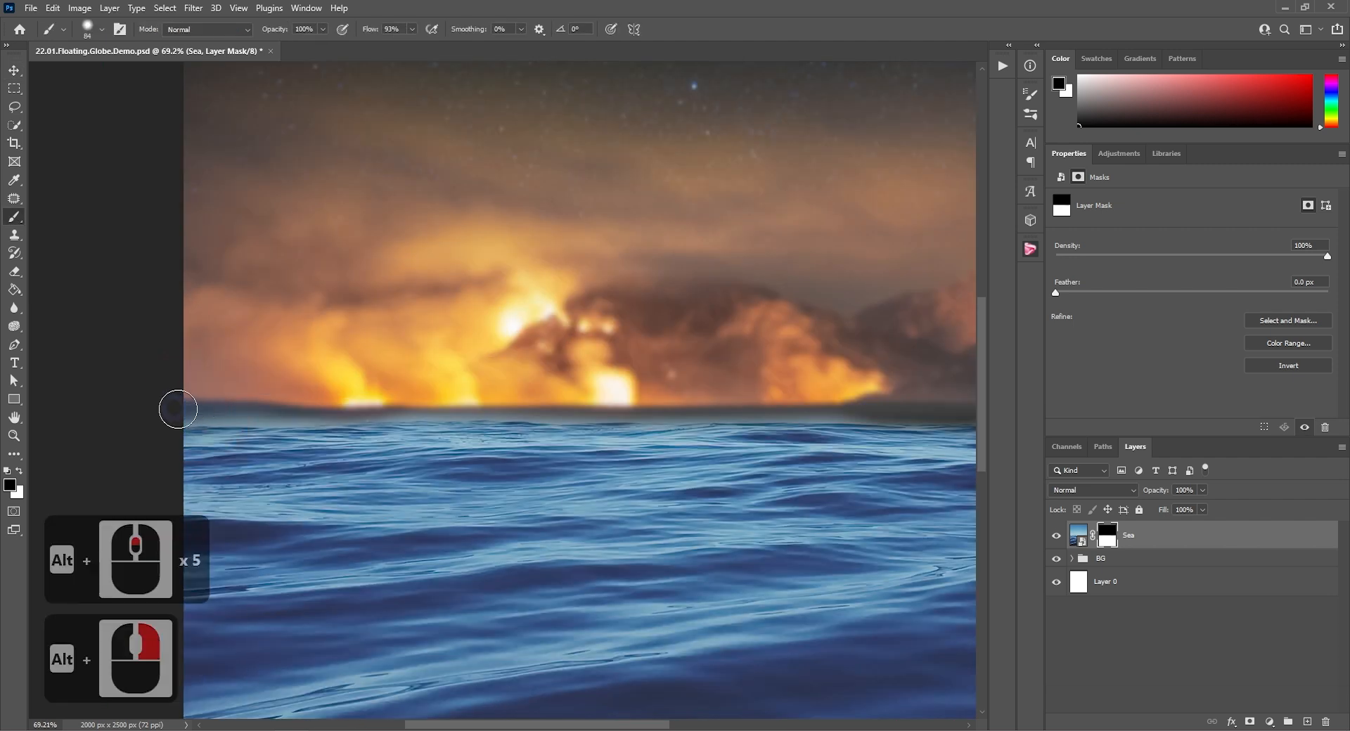
{"action": "mouse_move", "coordinate": [258, 403]}
{"action": "left_mouse_down"}
{"action": "mouse_move", "coordinate": [288, 405]}
{"action": "mouse_move", "coordinate": [214, 400]}
{"action": "mouse_move", "coordinate": [926, 406]}
{"action": "left_mouse_up"}
{"action": "scroll", "coordinate": [927, 406], "scroll_direction": "down", "scroll_amount": 9}
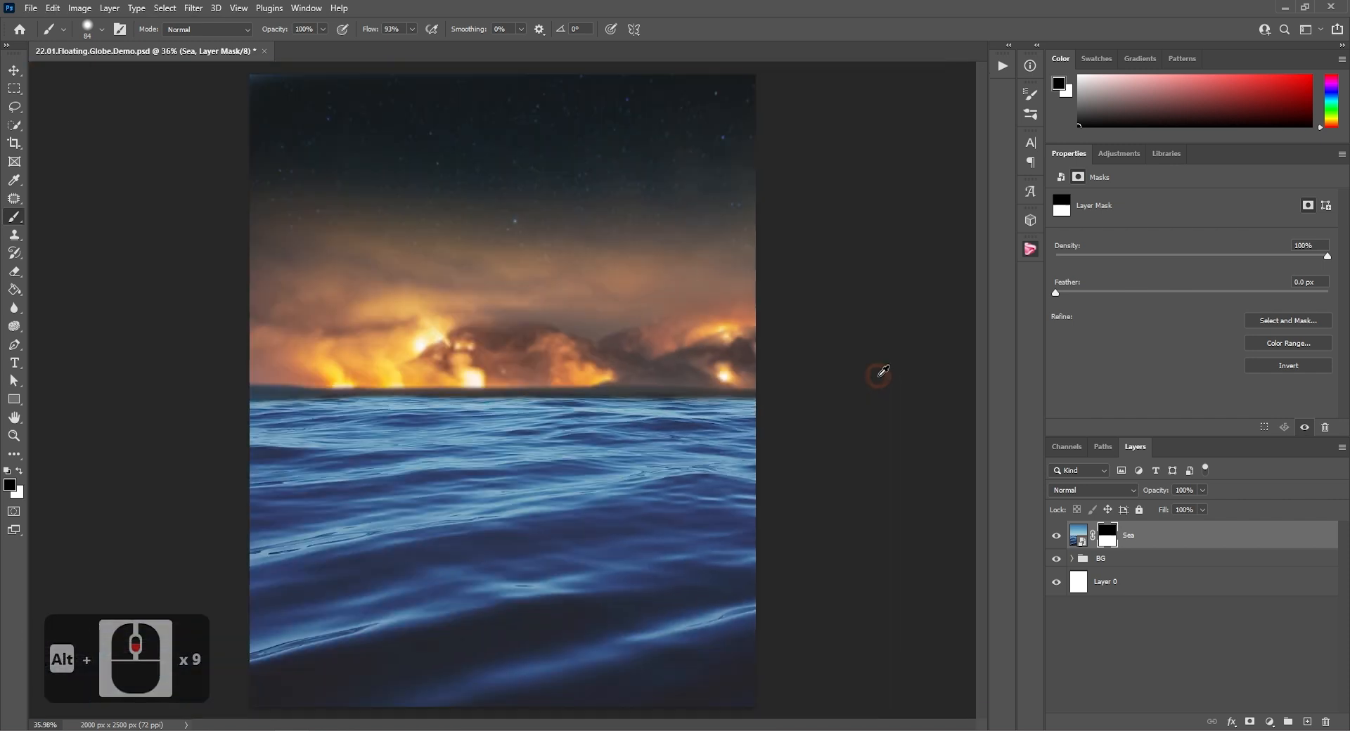
{"action": "scroll", "coordinate": [875, 371], "scroll_direction": "down", "scroll_amount": 1}
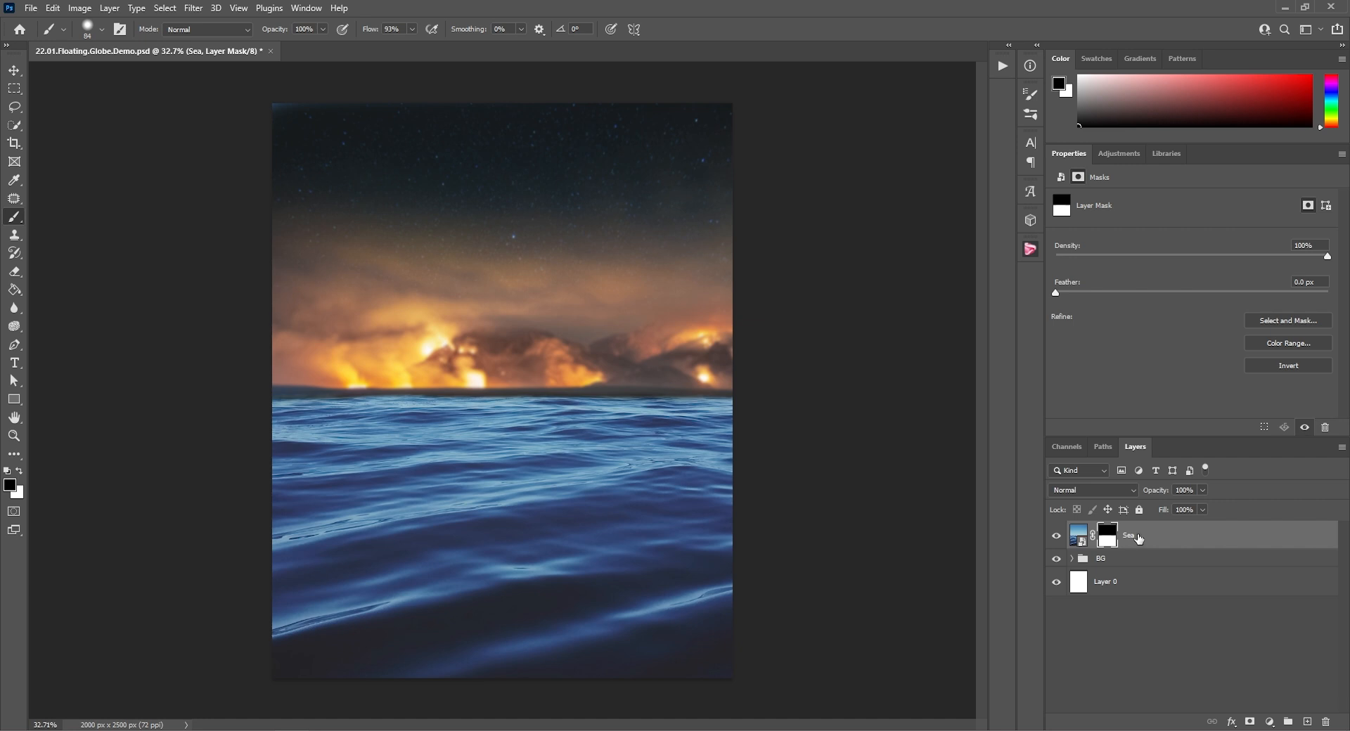
Duplicate the Sea layer with its mask and rename the copy as Sea_orange
{"action": "key", "text": "ctrl+j"}
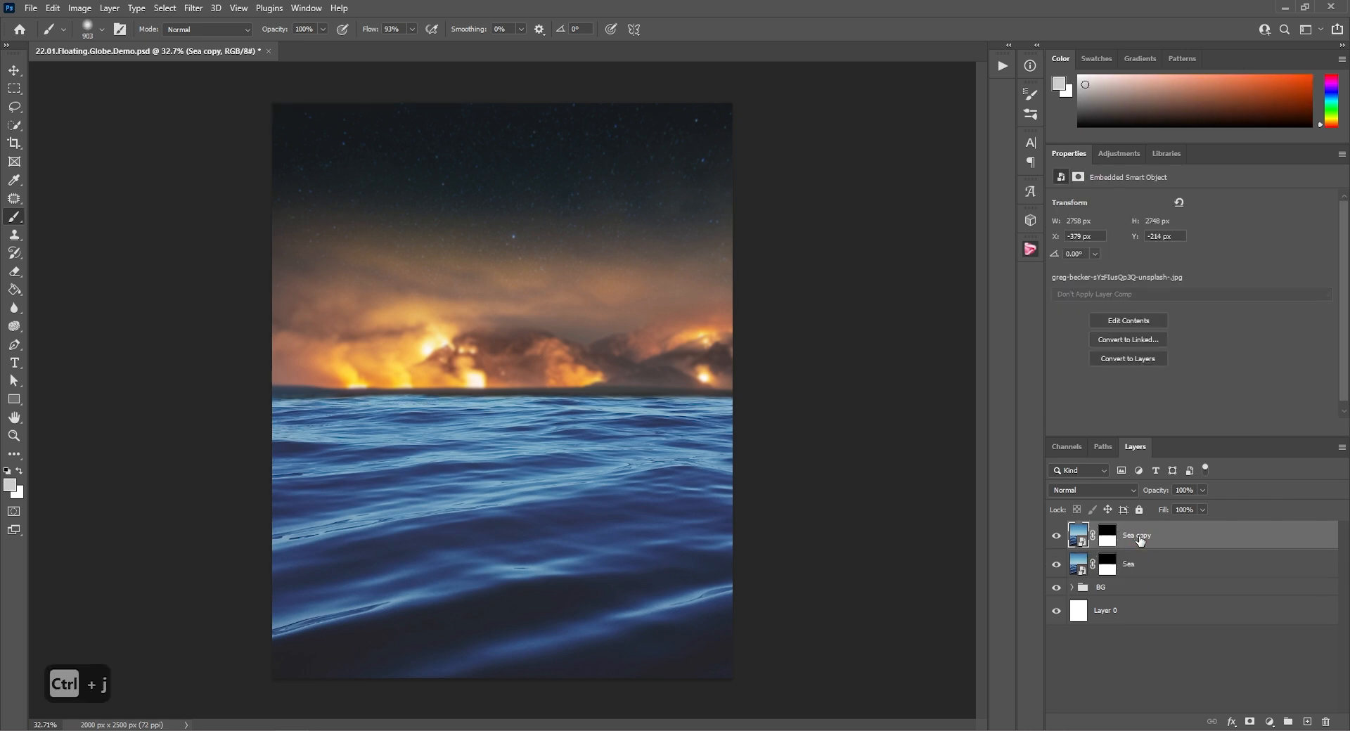
{"action": "double_click", "coordinate": [1140, 538]}
{"action": "key", "text": "BackSpace"}
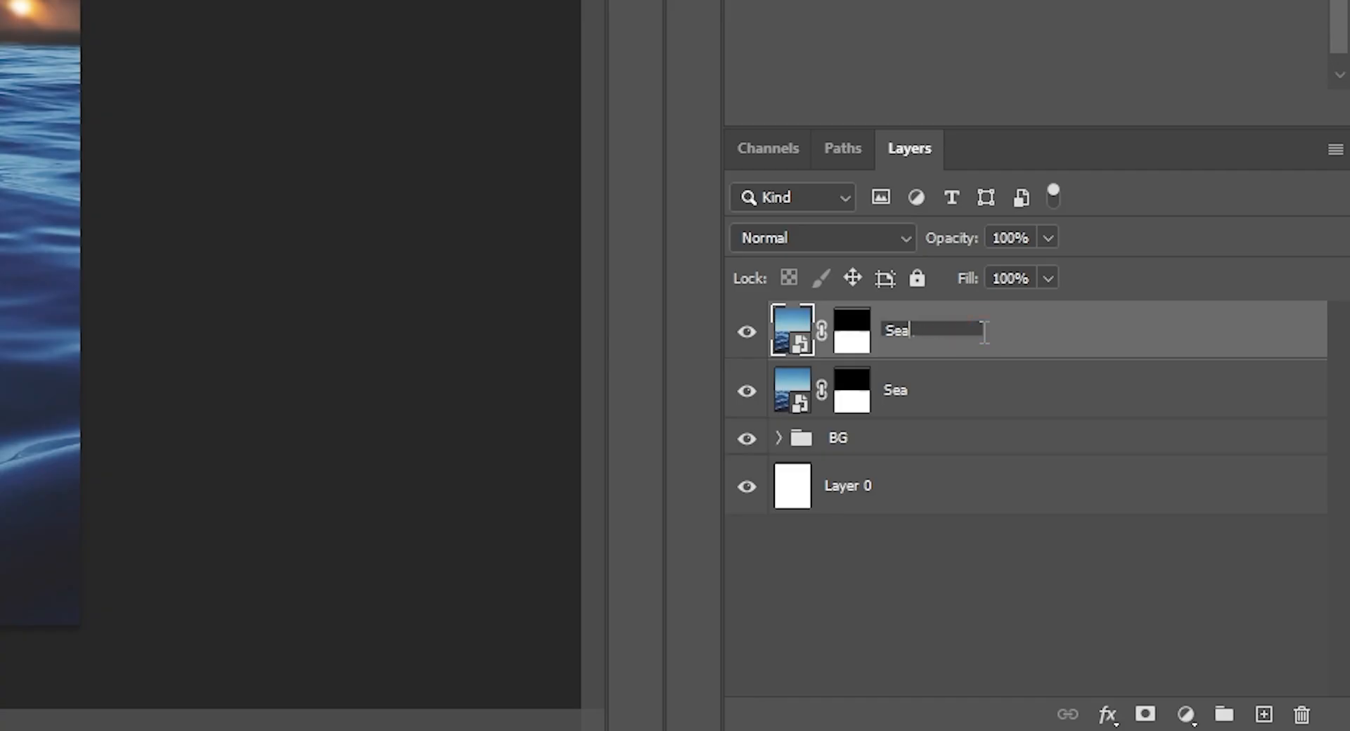
{"action": "key", "text": "BackSpace"}
{"action": "type", "text": "_orange"}
{"action": "key", "text": "Return"}
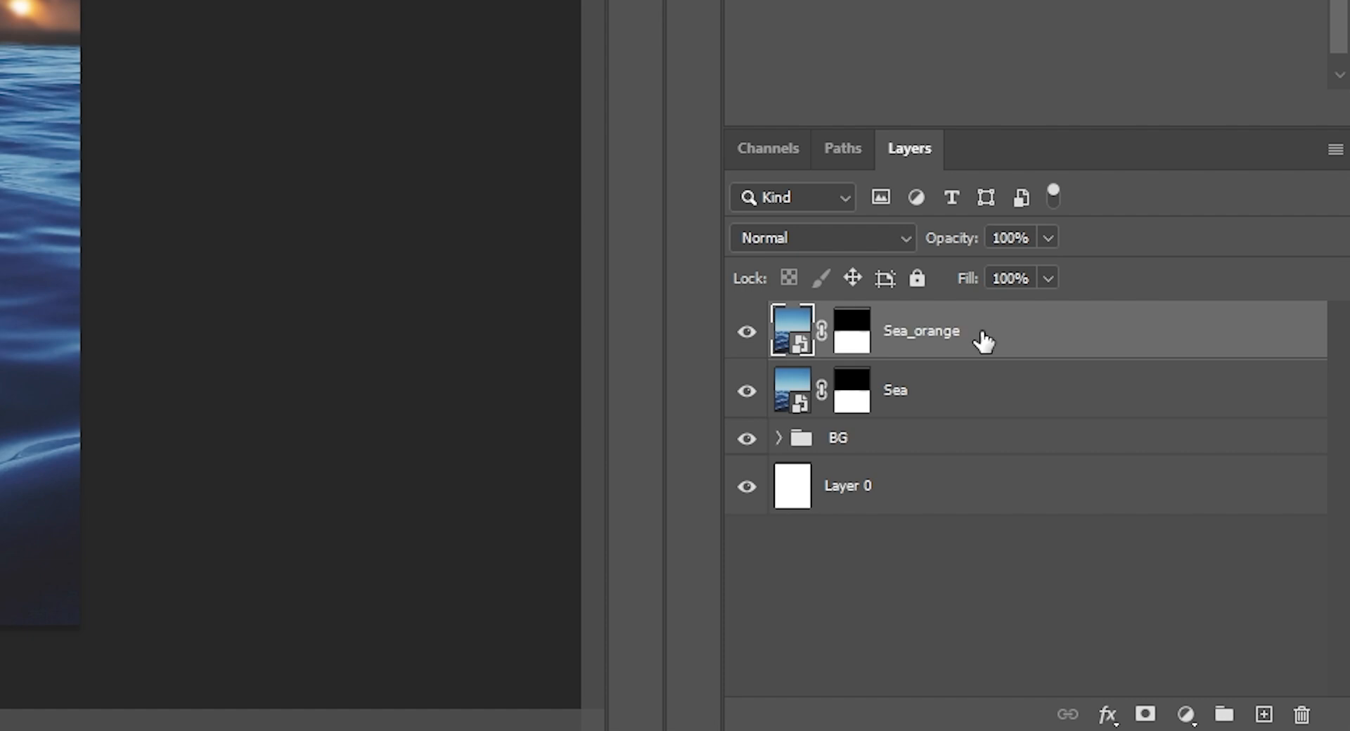
Shift Sea_orange to a more saturated orange with Hue/Saturation and set its blend mode to Hard Light
{"action": "key", "text": "ctrl+u"}
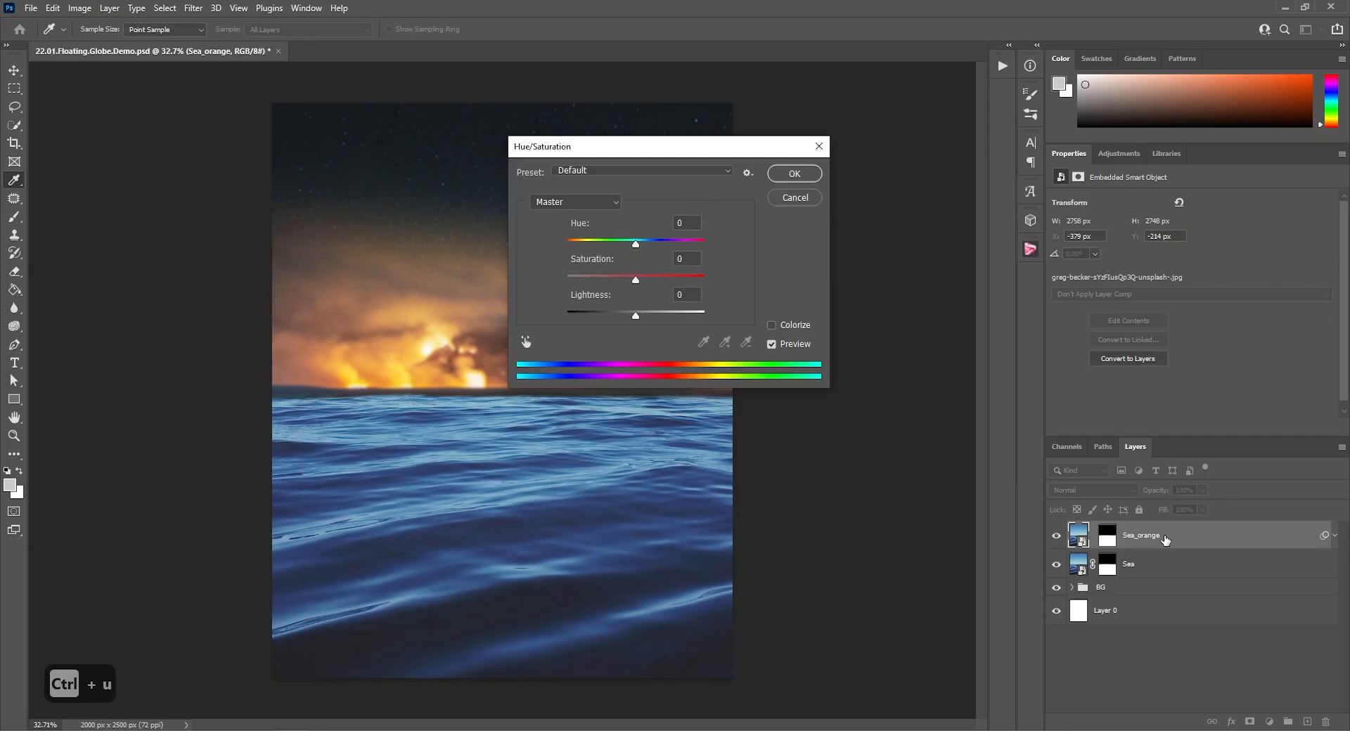
{"action": "left_click_drag", "start_coordinate": [636, 243], "coordinate": [705, 243]}
{"action": "left_click_drag", "start_coordinate": [636, 280], "coordinate": [665, 280]}
{"action": "left_click", "coordinate": [794, 174]}
{"action": "left_click", "coordinate": [1069, 488]}
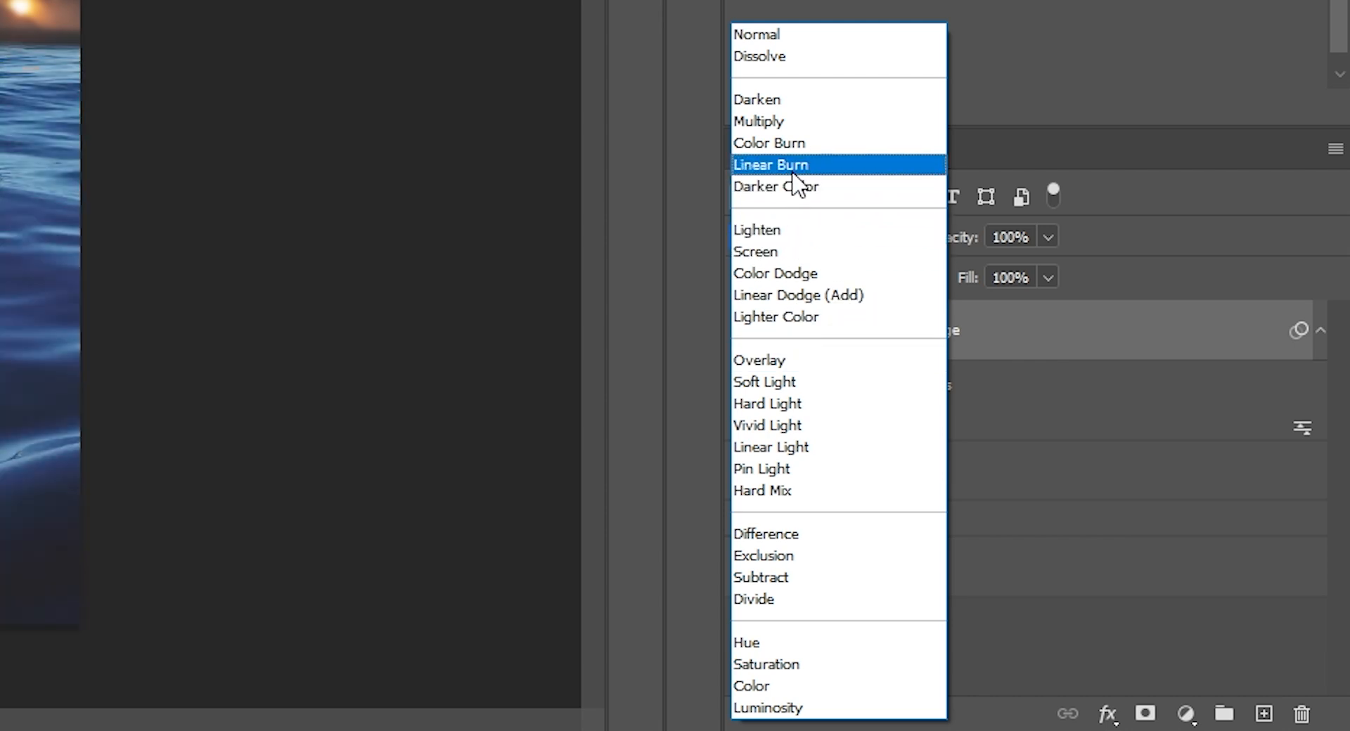
{"action": "left_click", "coordinate": [801, 407]}
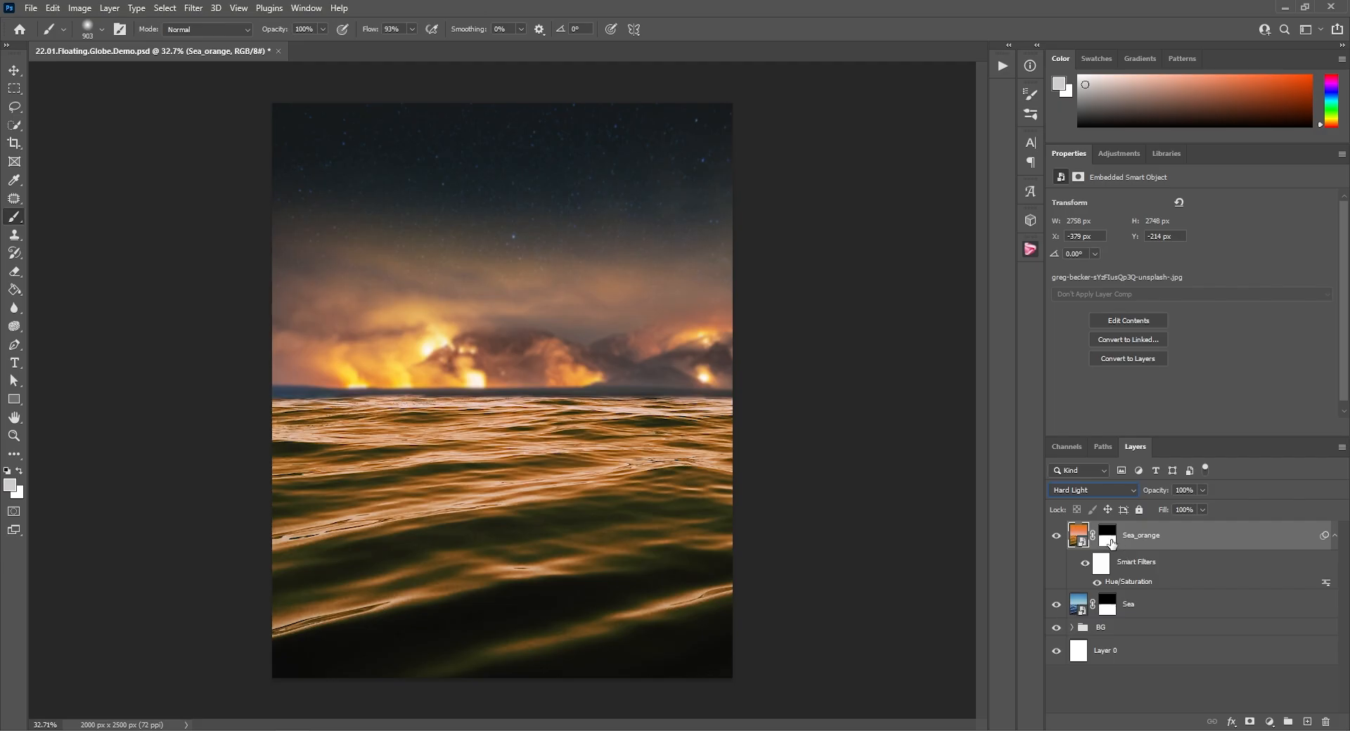
Fade the orange from the lower sea by painting black on the Sea_orange mask with a 903 px soft brush at 44% opacity
{"action": "left_click", "coordinate": [1108, 537]}
{"action": "left_click_drag", "start_coordinate": [267, 32], "coordinate": [261, 33]}
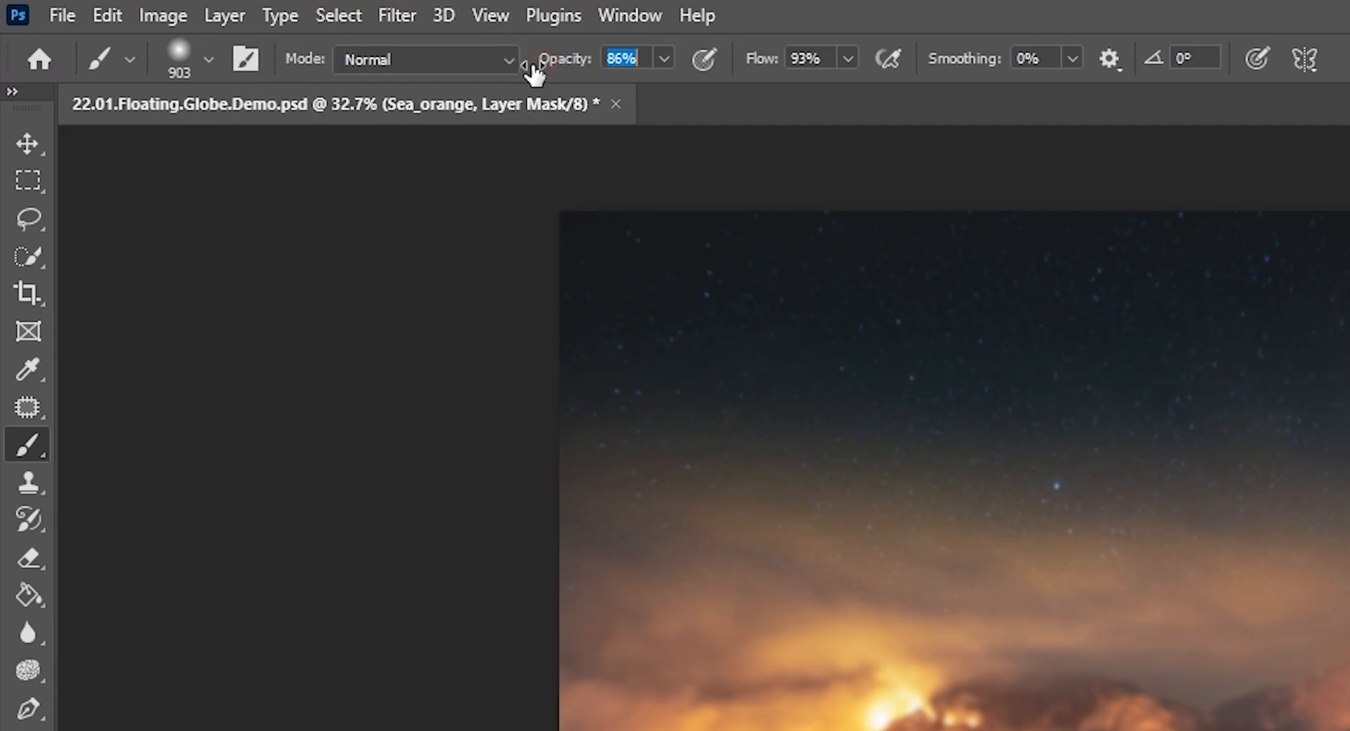
{"action": "left_click_drag", "start_coordinate": [535, 70], "coordinate": [476, 72]}
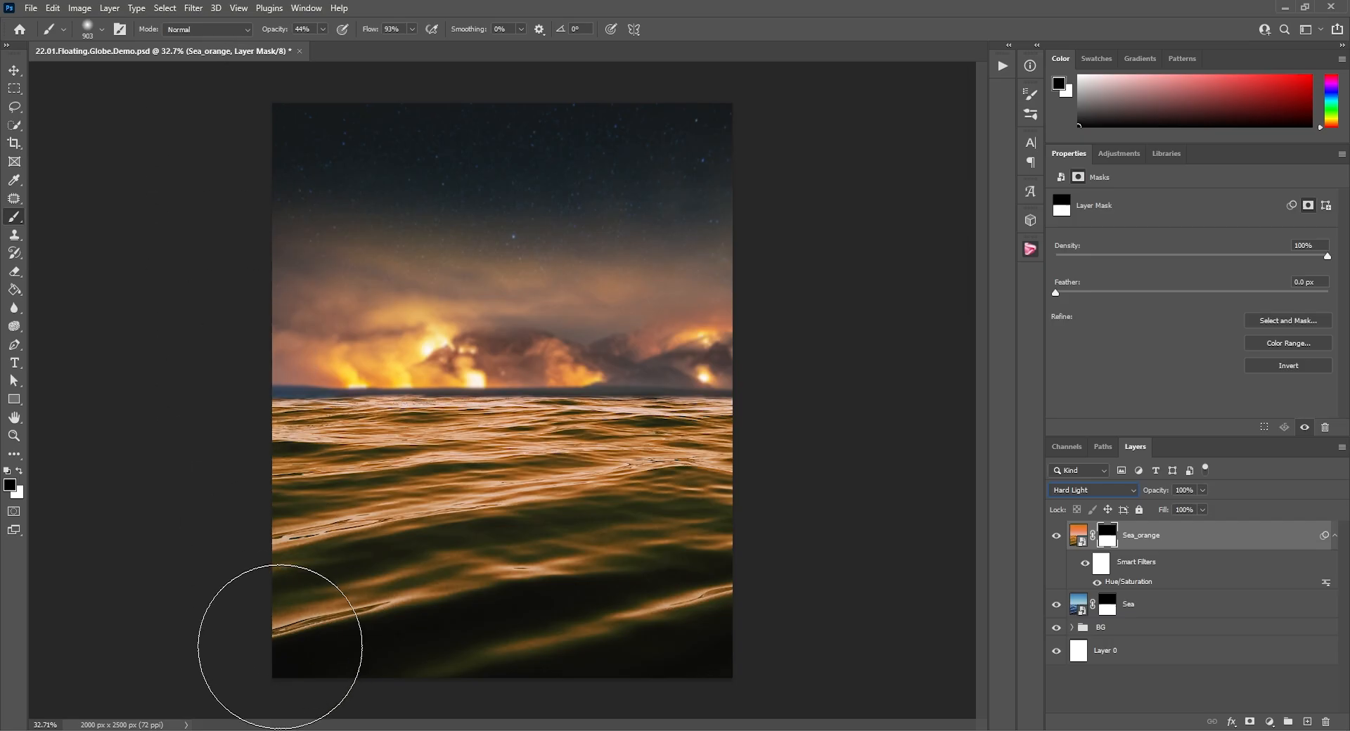
{"action": "mouse_move", "coordinate": [281, 648]}
{"action": "left_mouse_down"}
{"action": "mouse_move", "coordinate": [476, 661]}
{"action": "mouse_move", "coordinate": [724, 647]}
{"action": "left_mouse_up"}
{"action": "mouse_move", "coordinate": [656, 613]}
{"action": "left_mouse_down"}
{"action": "mouse_move", "coordinate": [812, 587]}
{"action": "mouse_move", "coordinate": [678, 538]}
{"action": "mouse_move", "coordinate": [710, 552]}
{"action": "mouse_move", "coordinate": [333, 639]}
{"action": "mouse_move", "coordinate": [277, 624]}
{"action": "mouse_move", "coordinate": [394, 567]}
{"action": "mouse_move", "coordinate": [323, 524]}
{"action": "mouse_move", "coordinate": [592, 517]}
{"action": "mouse_move", "coordinate": [693, 497]}
{"action": "mouse_move", "coordinate": [227, 542]}
{"action": "mouse_move", "coordinate": [667, 542]}
{"action": "mouse_move", "coordinate": [443, 611]}
{"action": "mouse_move", "coordinate": [502, 685]}
{"action": "mouse_move", "coordinate": [392, 596]}
{"action": "mouse_move", "coordinate": [470, 569]}
{"action": "mouse_move", "coordinate": [303, 609]}
{"action": "mouse_move", "coordinate": [714, 643]}
{"action": "left_mouse_up"}
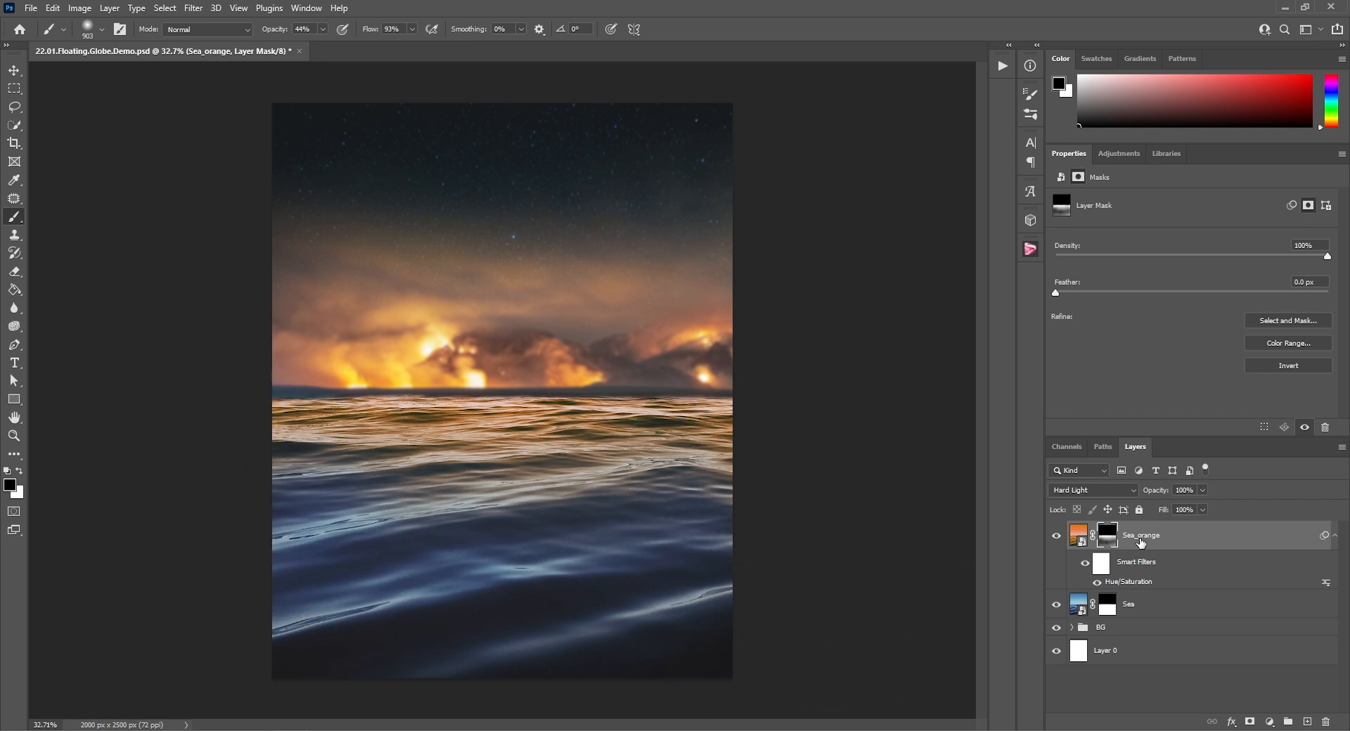
Duplicate Sea_orange as a layer named Blur with a 5 px Gaussian Blur, and set the opacity of Sea_orange to 46%
{"action": "left_click", "coordinate": [1144, 540]}
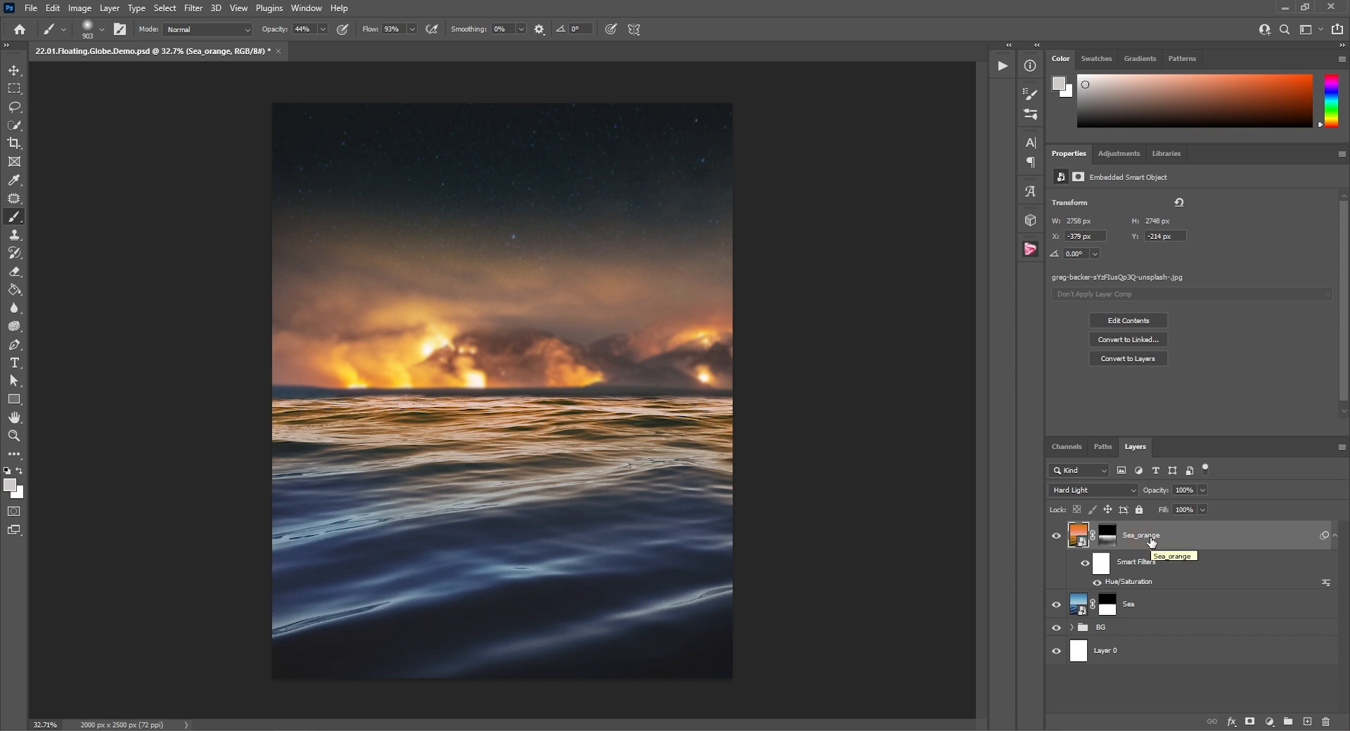
{"action": "key", "text": "ctrl+j"}
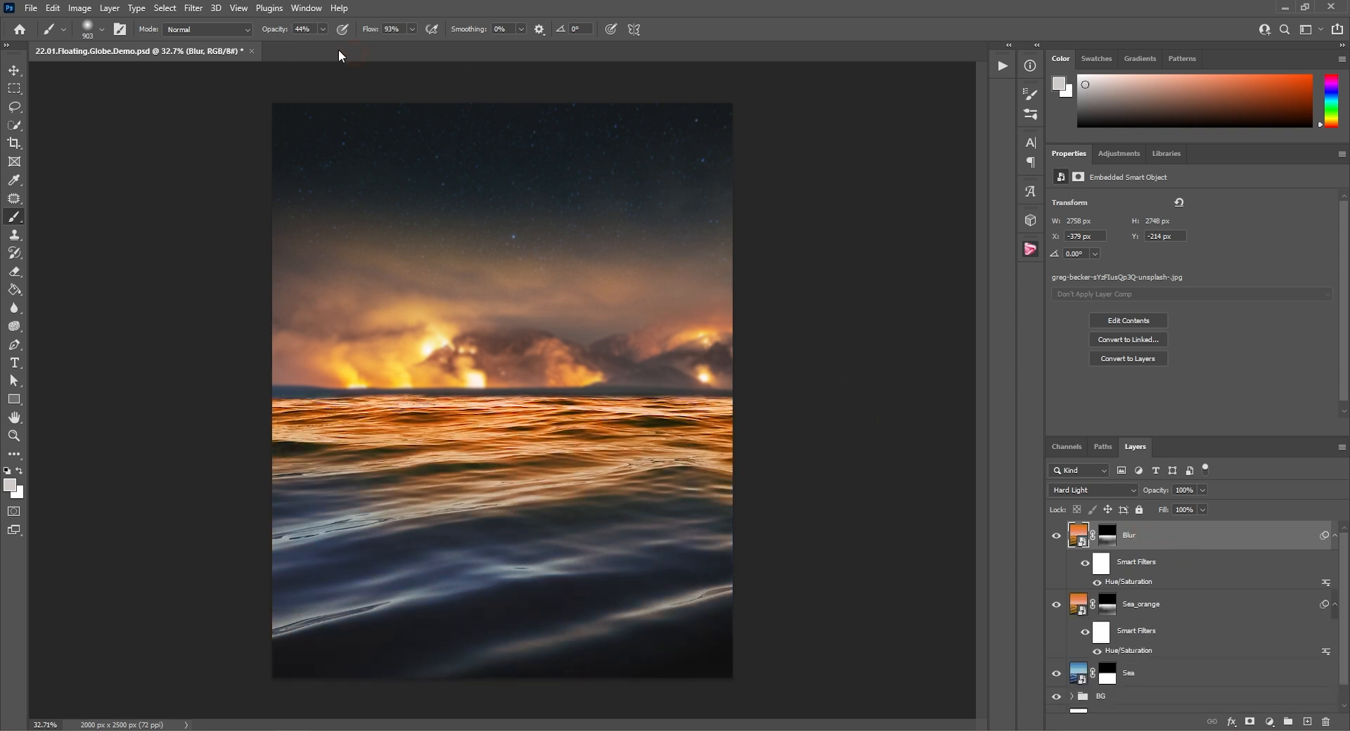
{"action": "left_click", "coordinate": [195, 10]}
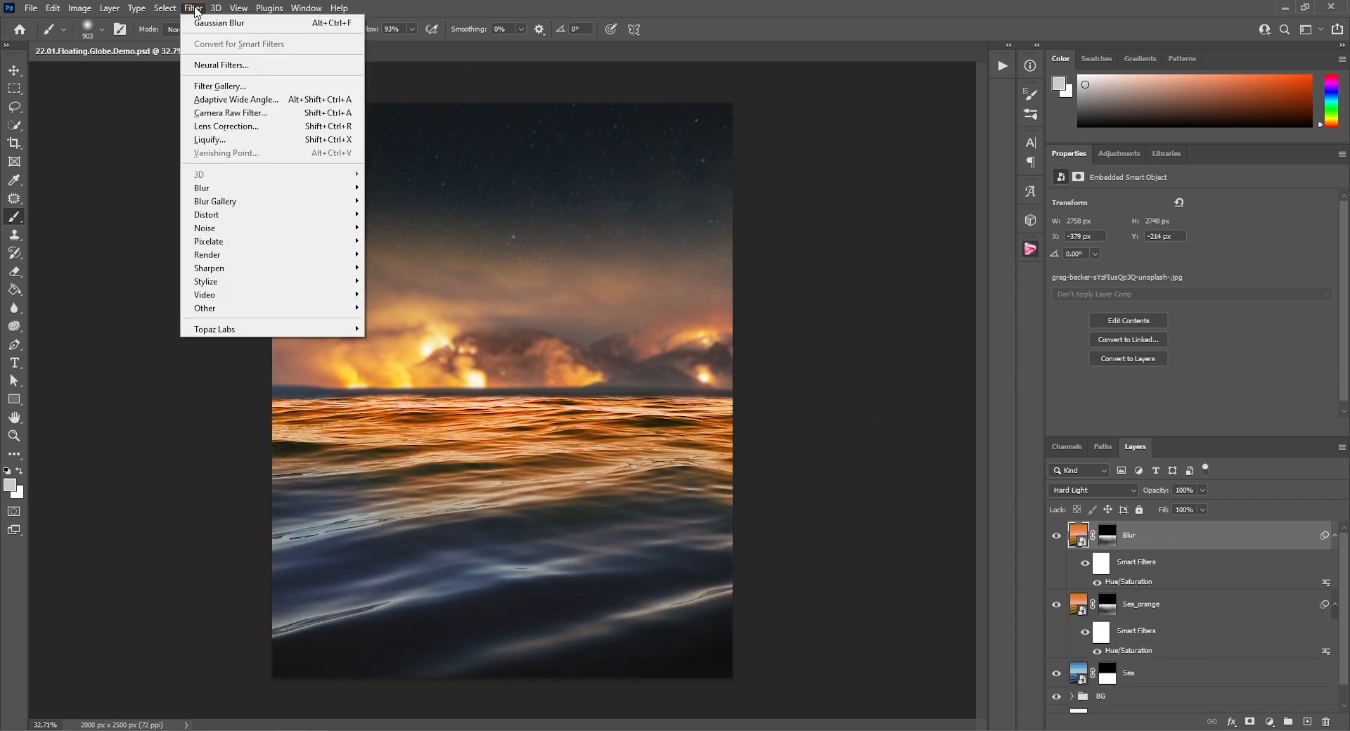
{"action": "left_click", "coordinate": [218, 22]}
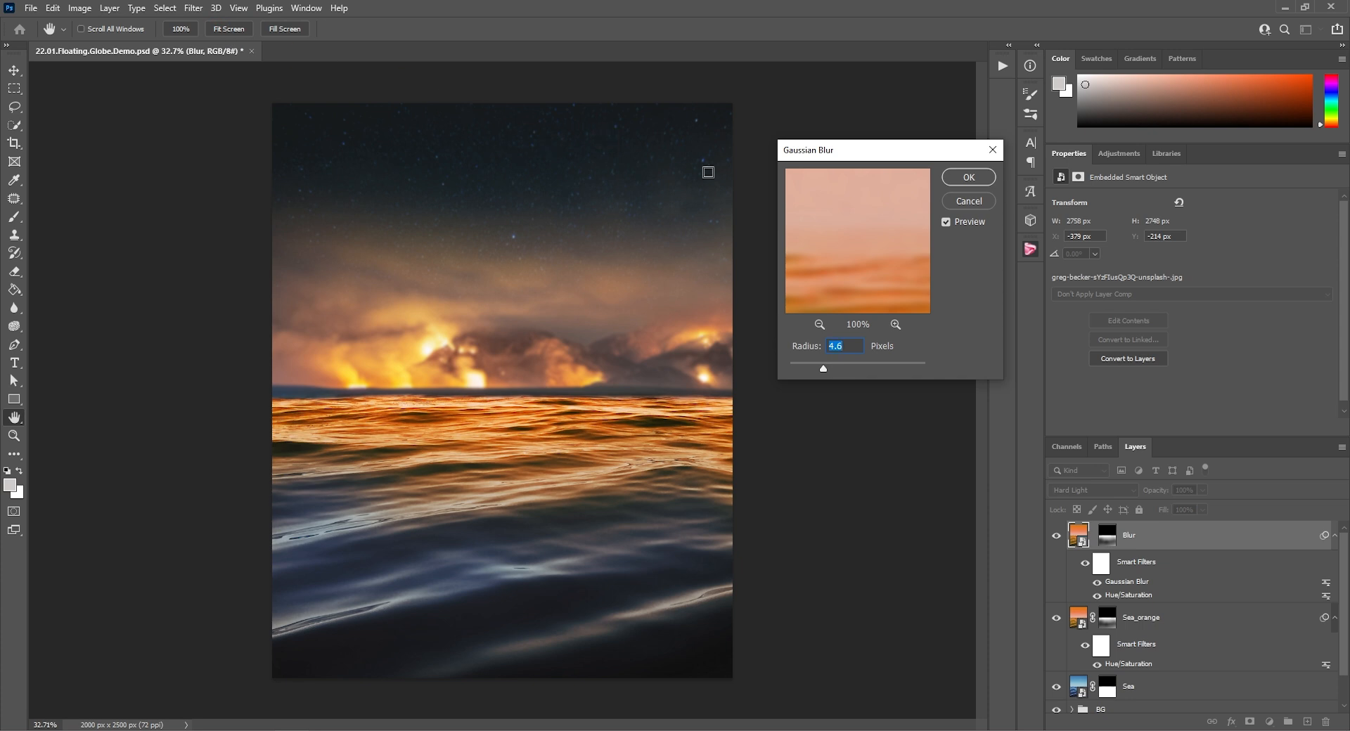
{"action": "type", "text": "5"}
{"action": "left_click", "coordinate": [964, 180]}
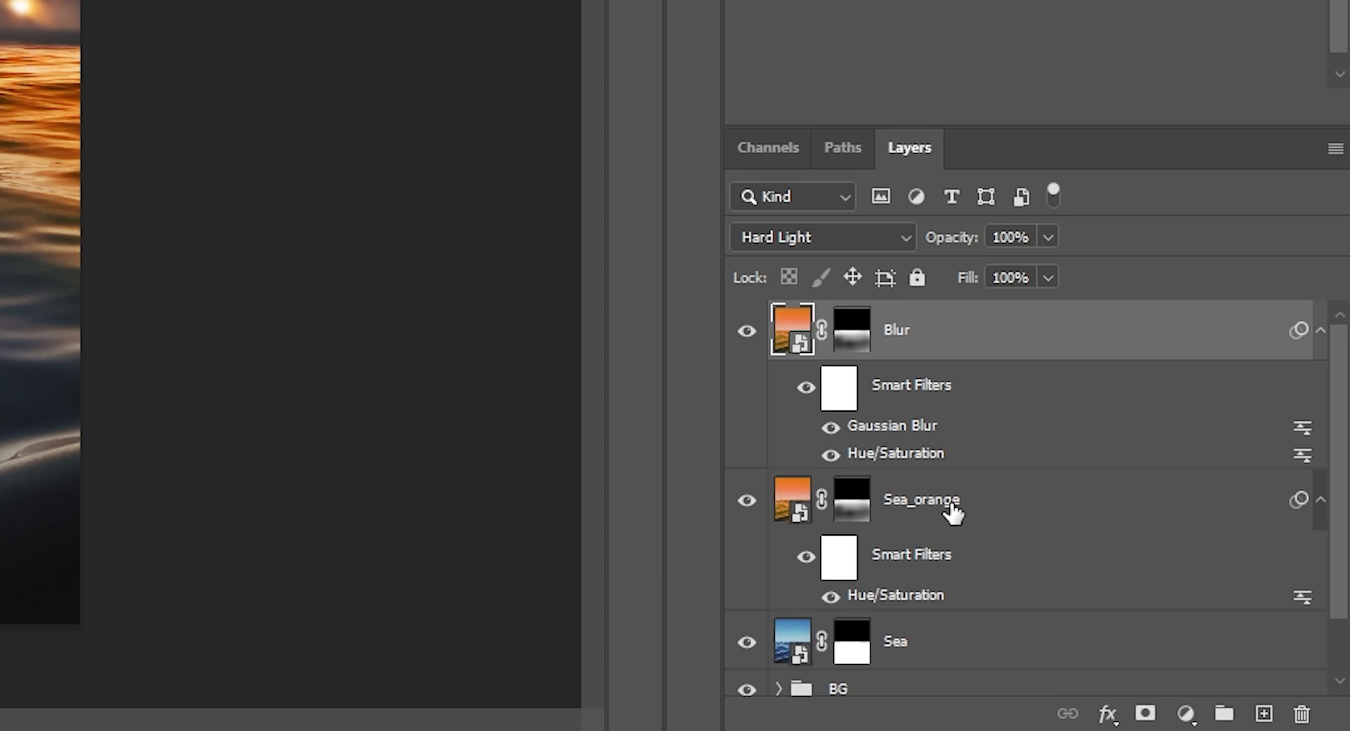
{"action": "left_click", "coordinate": [953, 513]}
{"action": "left_click_drag", "start_coordinate": [958, 246], "coordinate": [878, 250]}
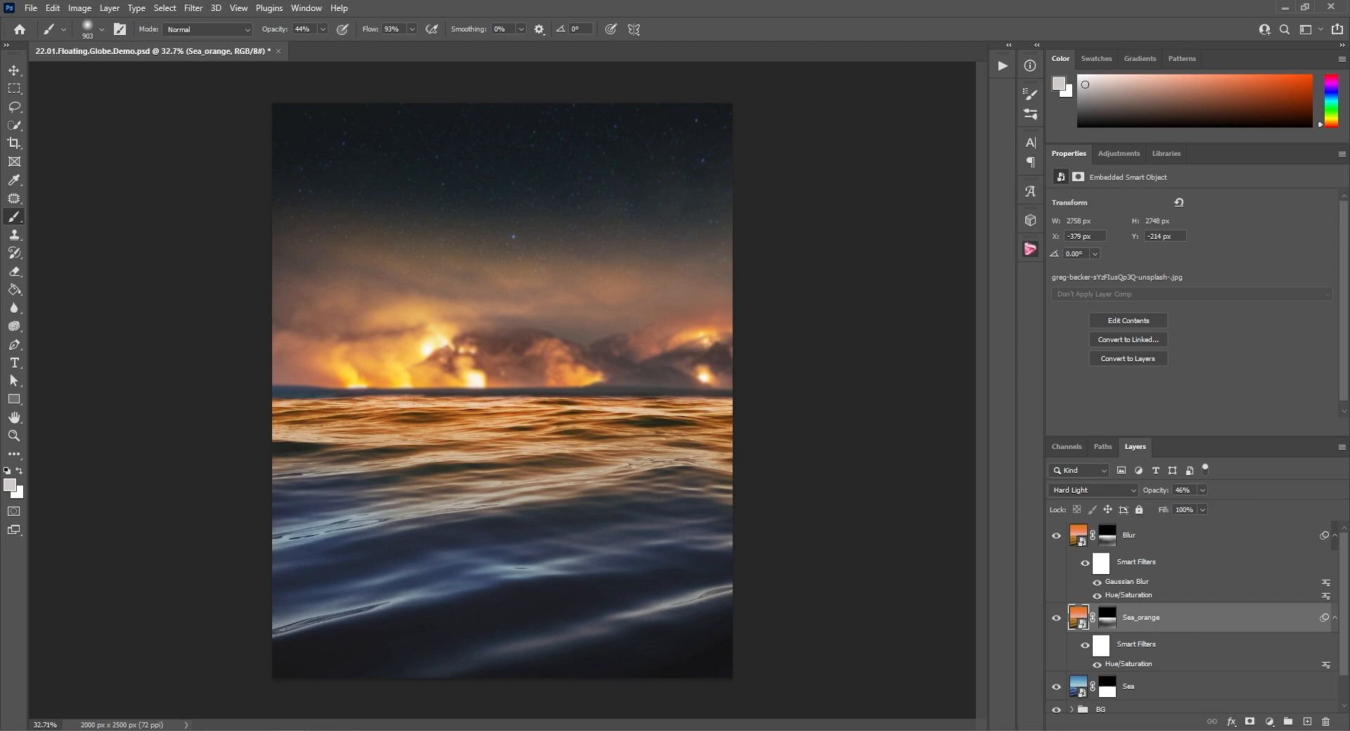
Group the Blur, Sea_orange and Sea layers and name the group Sea
{"action": "left_click", "coordinate": [1140, 547]}
{"action": "scroll", "coordinate": [1136, 545], "scroll_direction": "down", "scroll_amount": 1}
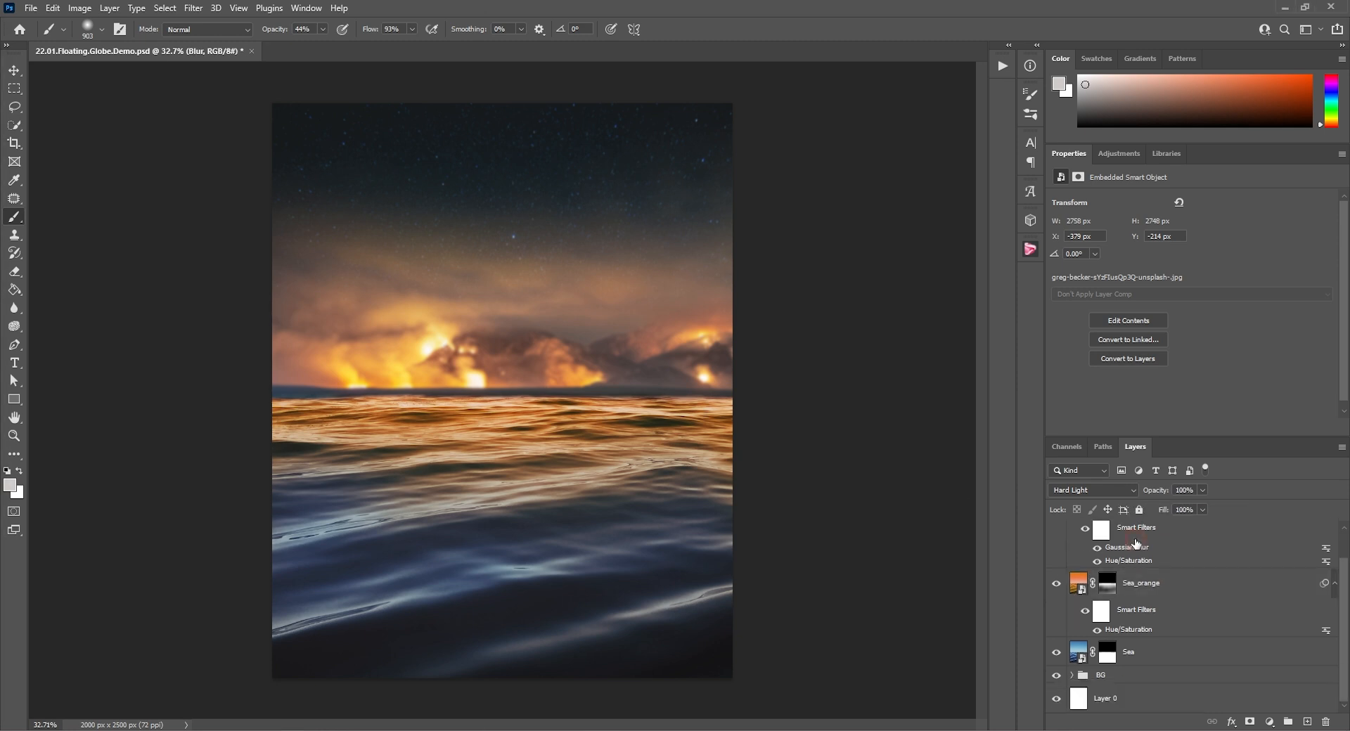
{"action": "left_click", "coordinate": [1139, 650], "text": "shift"}
{"action": "left_click", "coordinate": [1288, 721]}
{"action": "double_click", "coordinate": [1110, 529]}
{"action": "type", "text": "Sea"}
{"action": "key", "text": "Return"}
Add an Exposure adjustment above the Sea group and darken the whole image with an exposure of about -0.79
{"action": "left_click", "coordinate": [1110, 154]}
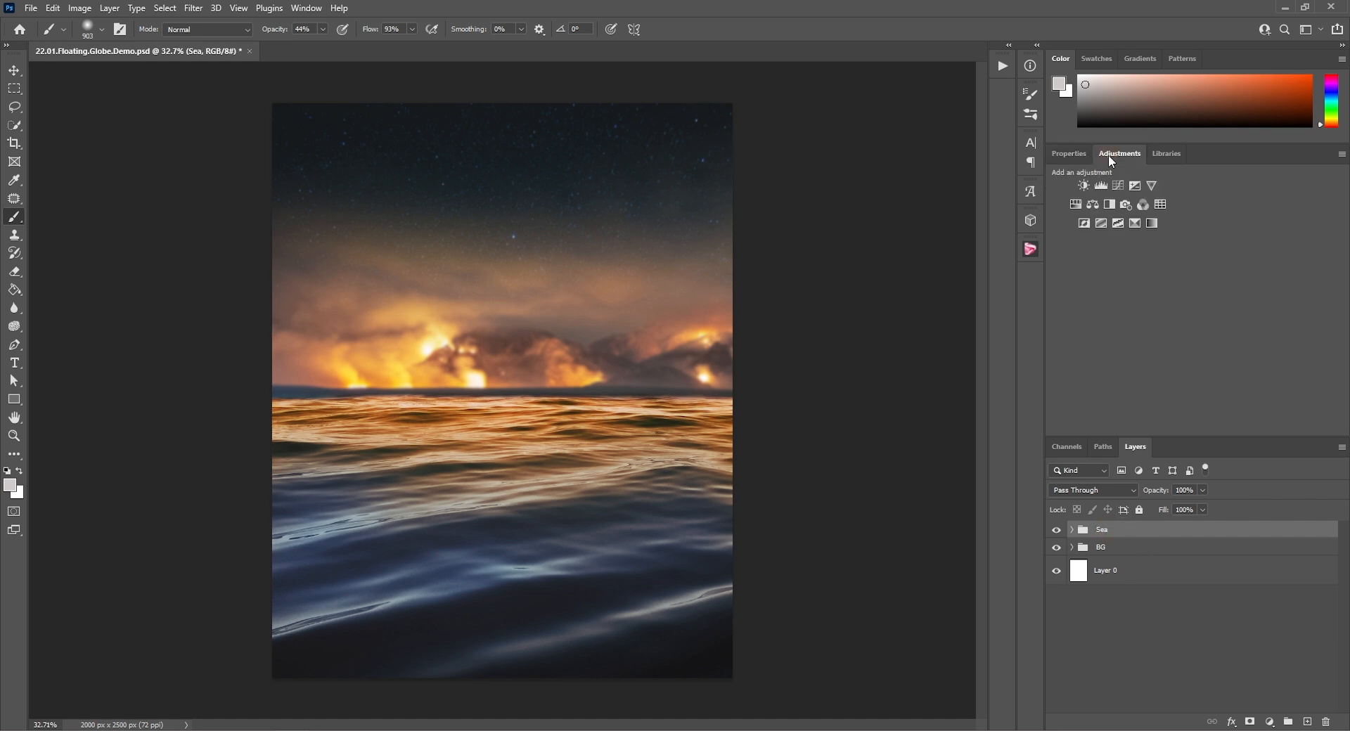
{"action": "left_click", "coordinate": [1135, 186]}
{"action": "left_click_drag", "start_coordinate": [1192, 230], "coordinate": [1179, 232]}
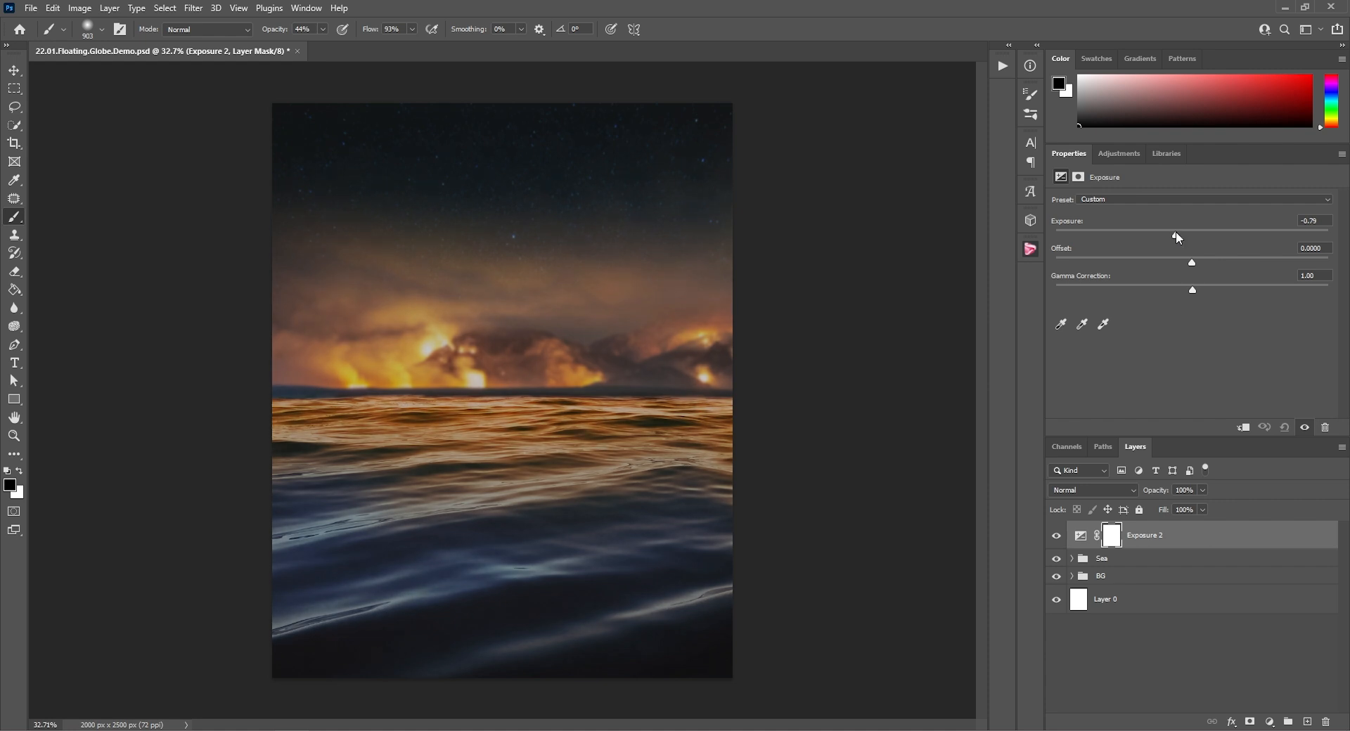
{"action": "left_click_drag", "start_coordinate": [1179, 237], "coordinate": [1177, 237]}
In Google Images, look through the "earth lifesaver" results, open the Slovenian Presidency globe picture and examine its related images
{"action": "left_click_drag", "start_coordinate": [129, 501], "coordinate": [487, 479]}
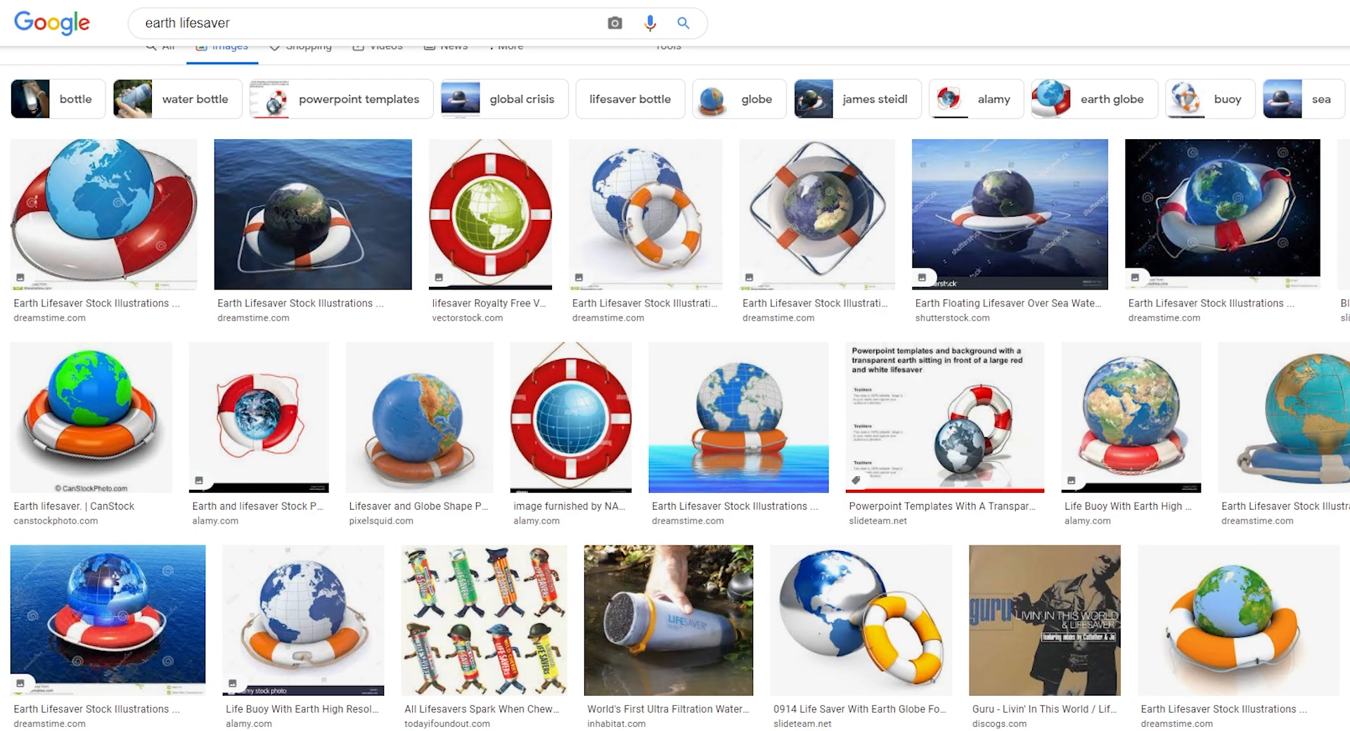
{"action": "scroll", "coordinate": [1310, 185], "scroll_direction": "down", "scroll_amount": 5}
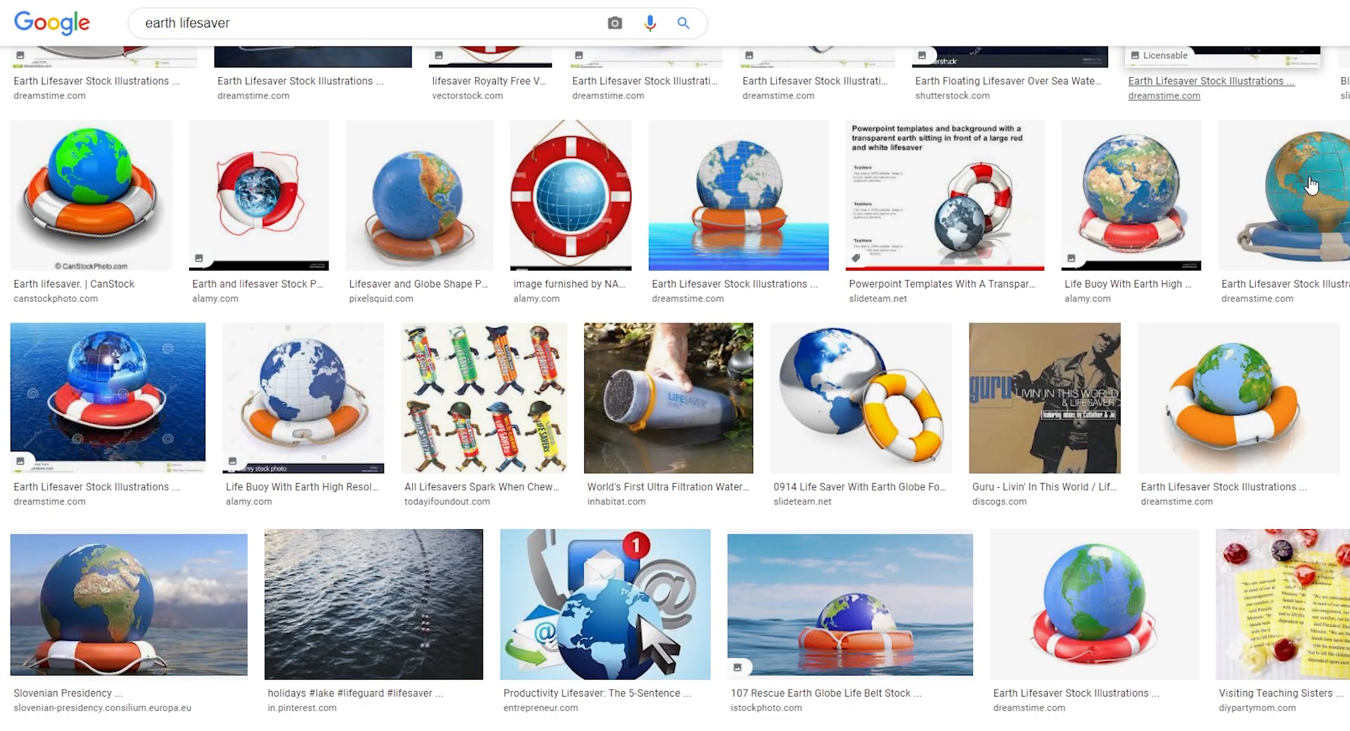
{"action": "scroll", "coordinate": [1311, 185], "scroll_direction": "down", "scroll_amount": 3}
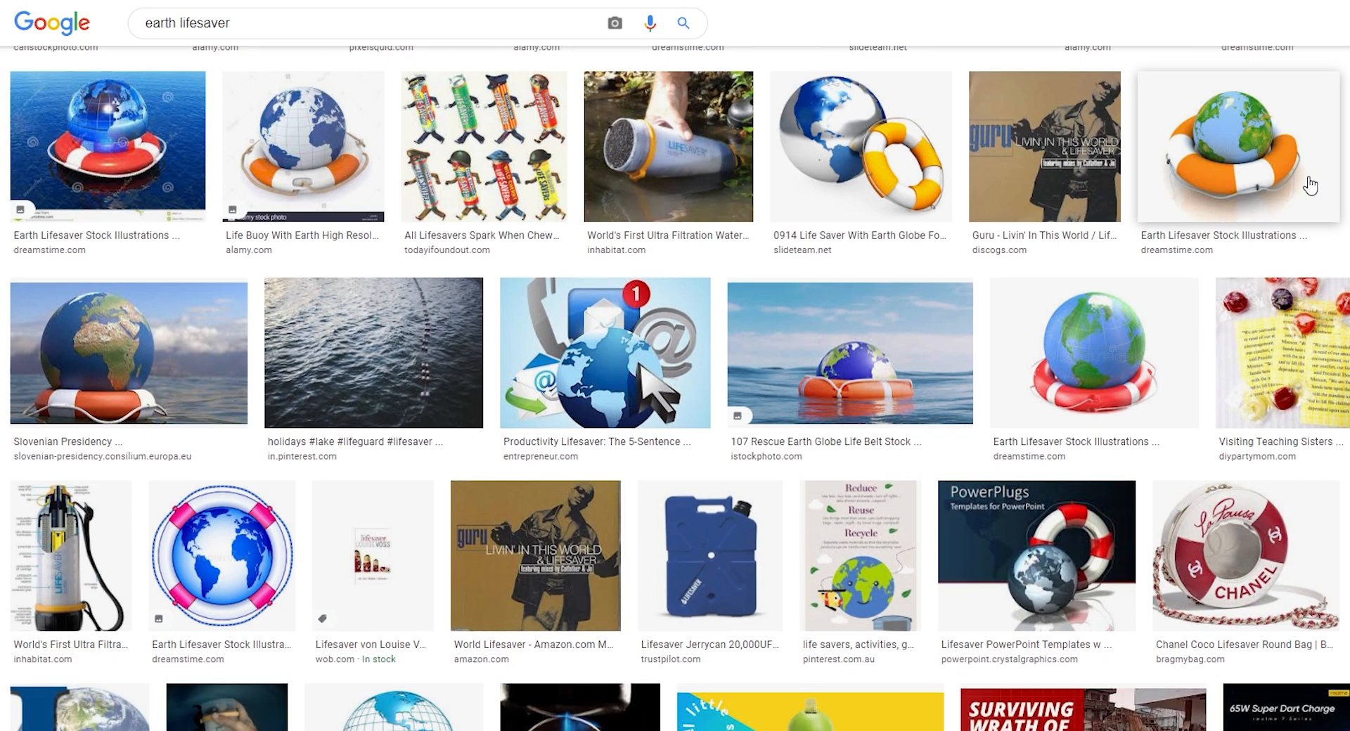
{"action": "left_click", "coordinate": [128, 269]}
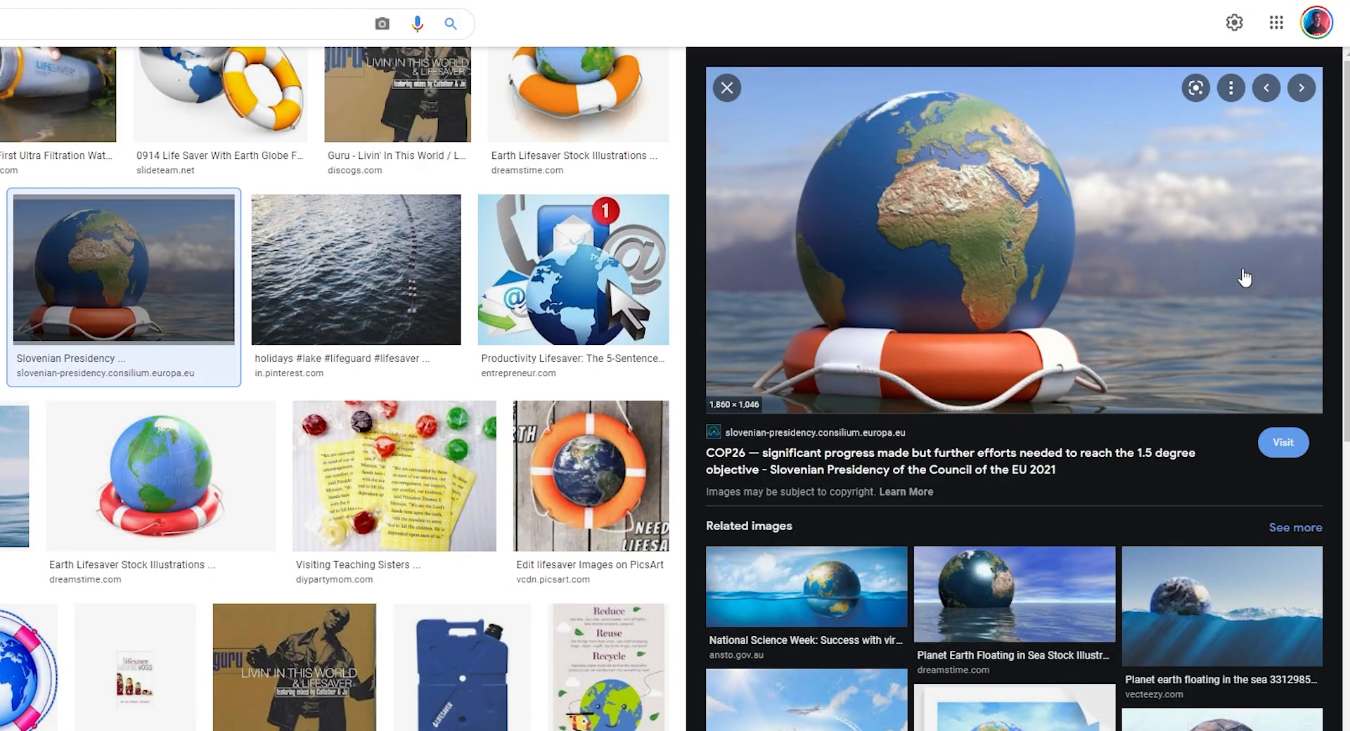
{"action": "scroll", "coordinate": [1245, 277], "scroll_direction": "down", "scroll_amount": 2}
{"action": "scroll", "coordinate": [1245, 277], "scroll_direction": "down", "scroll_amount": 1}
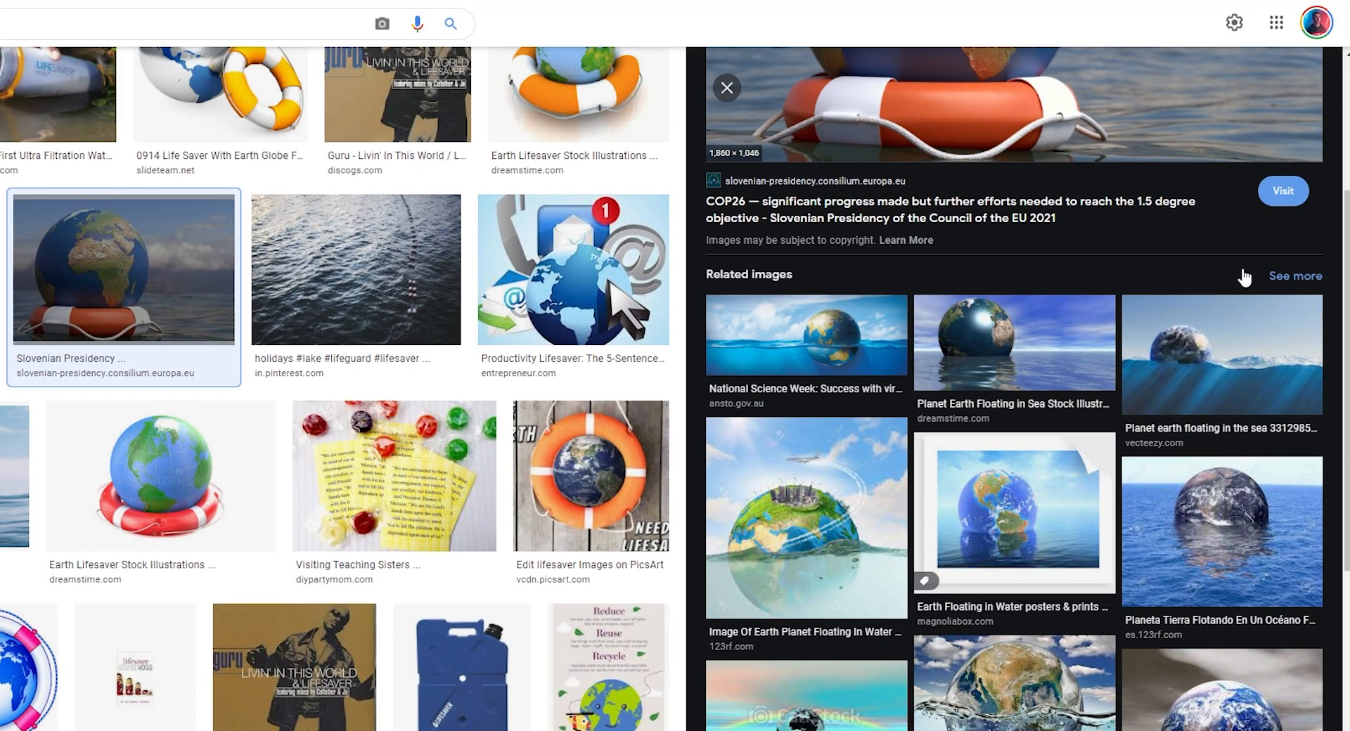
{"action": "scroll", "coordinate": [1242, 273], "scroll_direction": "down", "scroll_amount": 3}
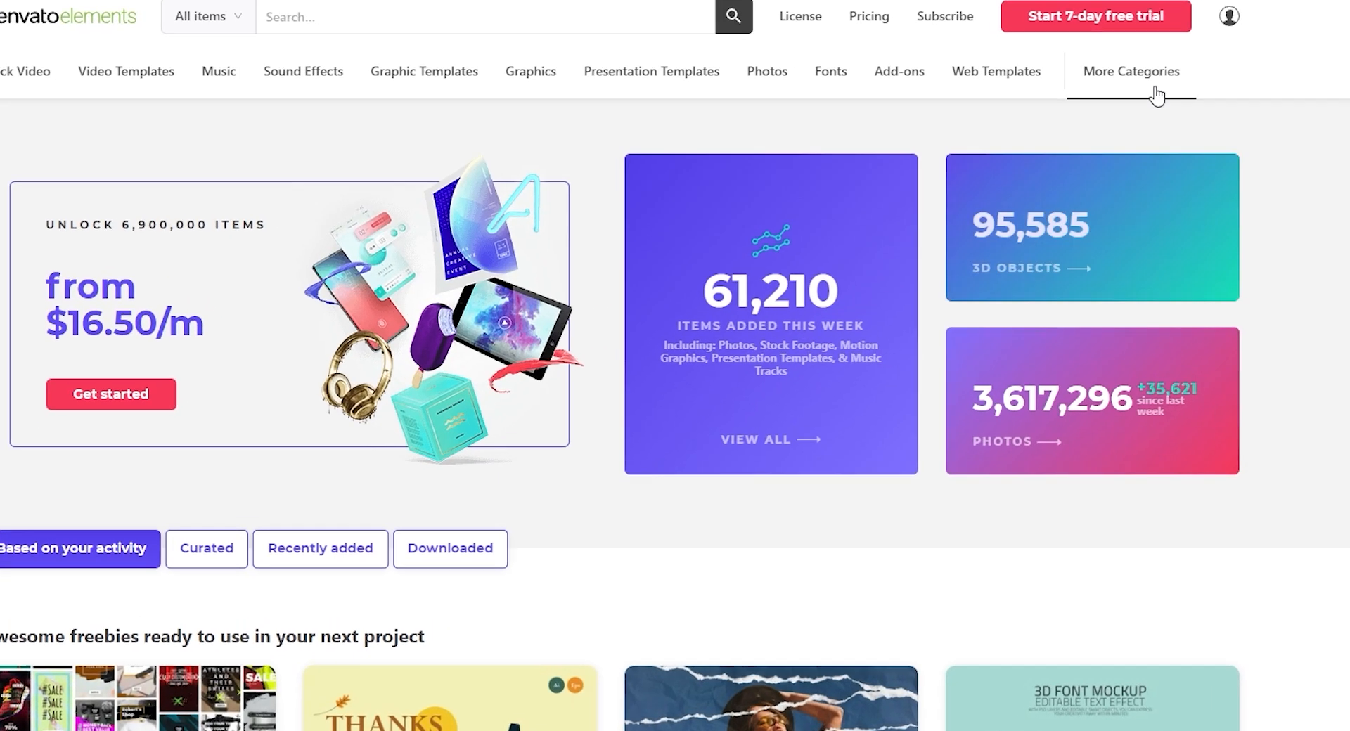
On Envato Elements, open the 3D objects category and look through the available models
{"action": "mouse_move", "coordinate": [1294, 73]}
{"action": "mouse_move", "coordinate": [682, 238]}
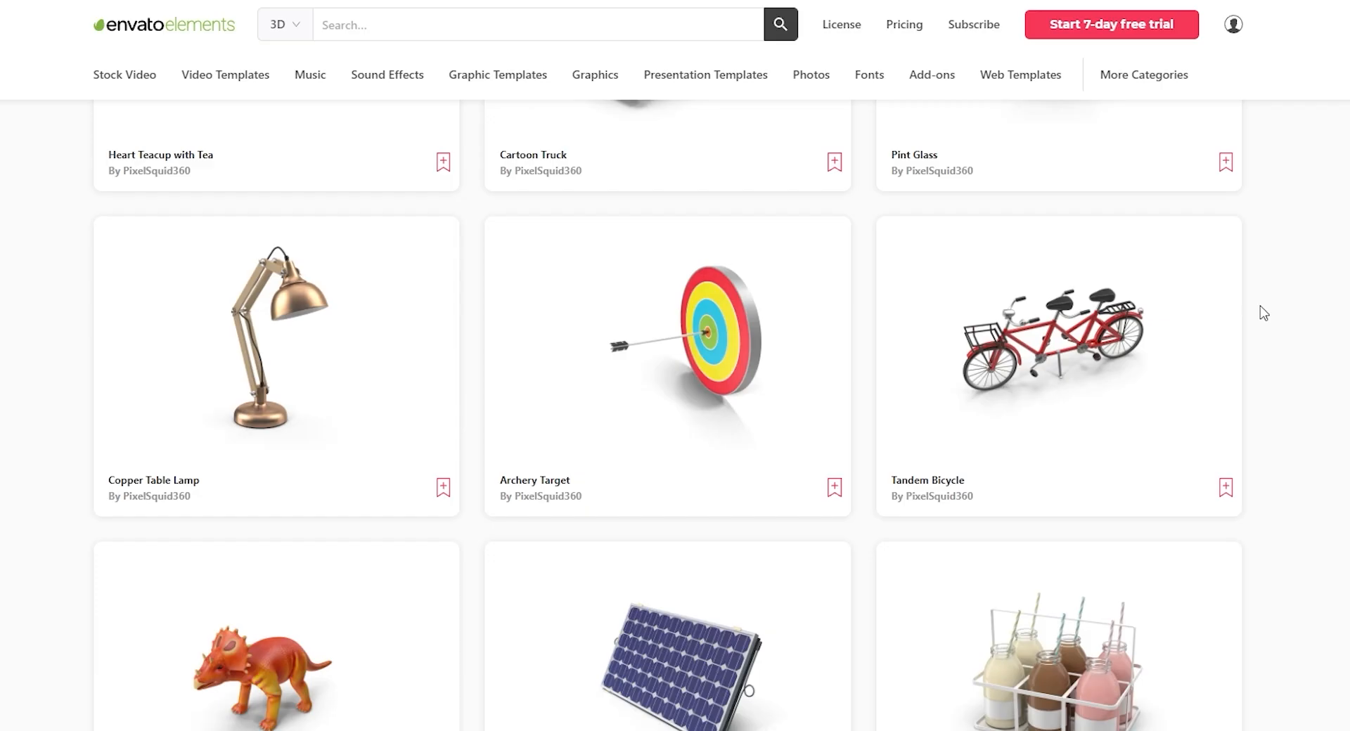
{"action": "scroll", "coordinate": [1260, 310], "scroll_direction": "down", "scroll_amount": 7}
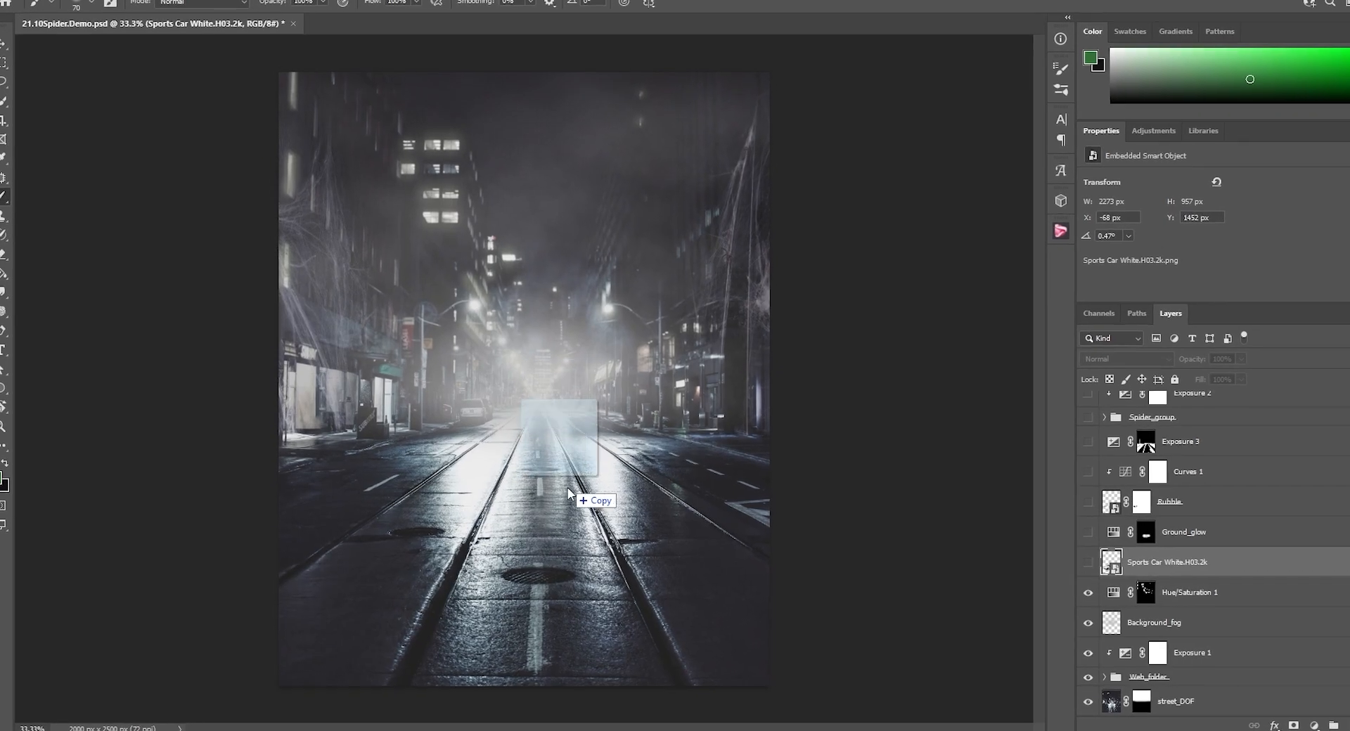
In the Photoshop document 21.10Spider.Demo.psd, place the white sports car image on the street, enlarge it and position it over the road
{"action": "left_click_drag", "start_coordinate": [574, 361], "coordinate": [586, 484]}
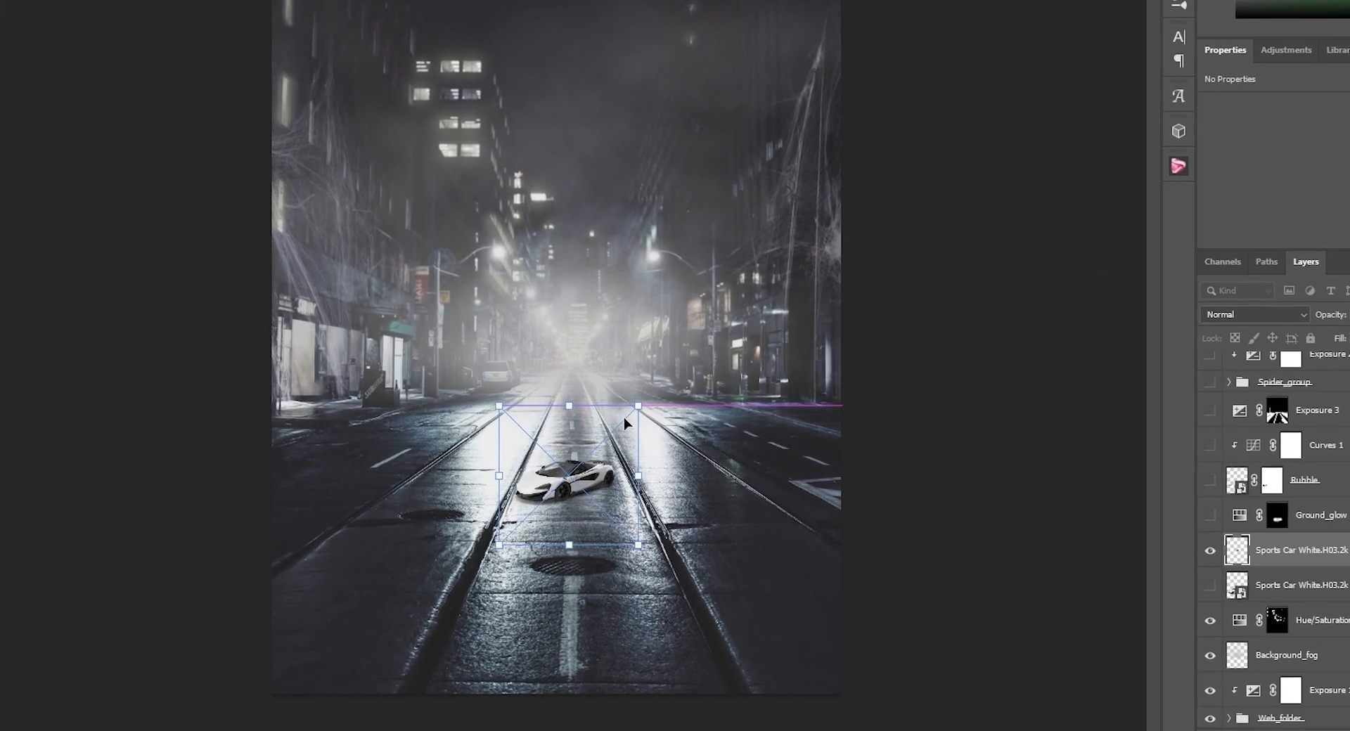
{"action": "left_click_drag", "start_coordinate": [616, 423], "coordinate": [953, 359]}
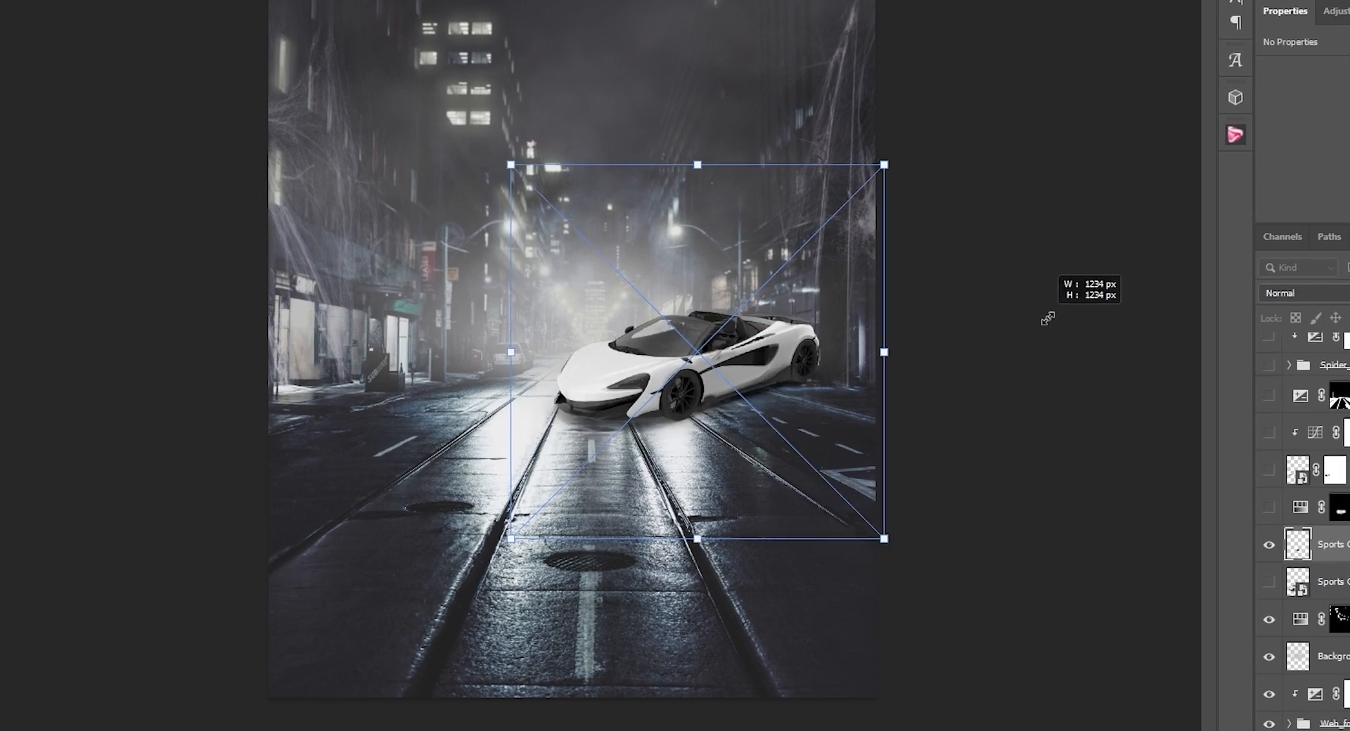
{"action": "left_click_drag", "start_coordinate": [1048, 318], "coordinate": [1062, 305]}
{"action": "left_click_drag", "start_coordinate": [770, 341], "coordinate": [647, 430]}
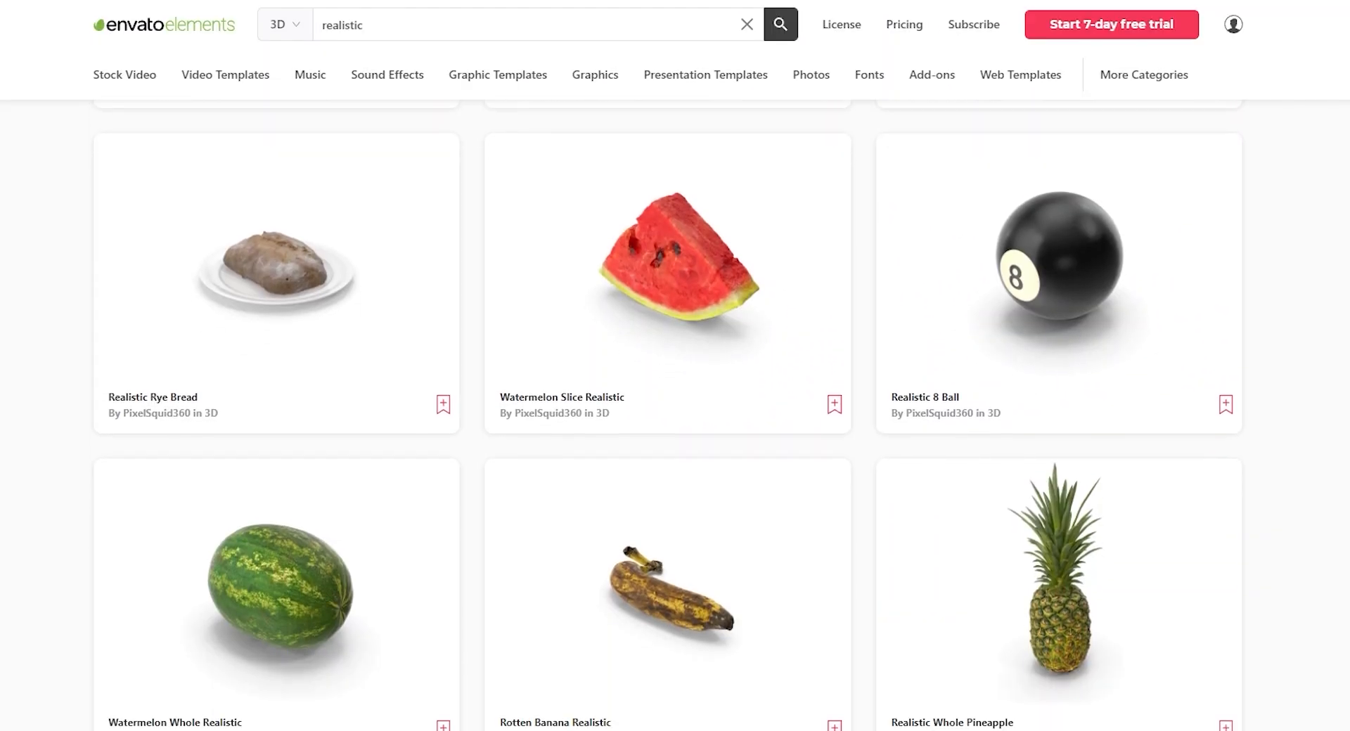
On Envato Elements, look through the "realistic" 3D objects and rotate the armored knight model to view it from another angle
{"action": "scroll", "coordinate": [670, 415], "scroll_direction": "down", "scroll_amount": 12}
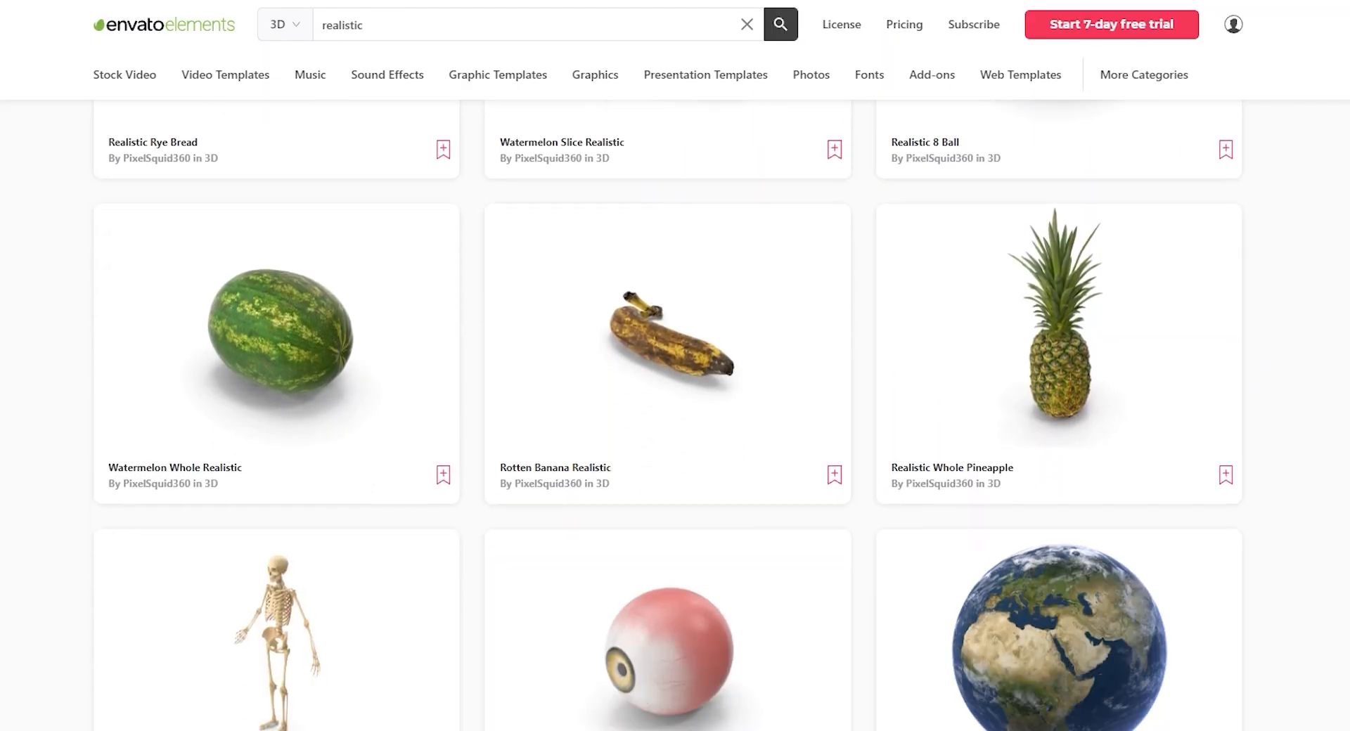
{"action": "scroll", "coordinate": [670, 415], "scroll_direction": "down", "scroll_amount": 4}
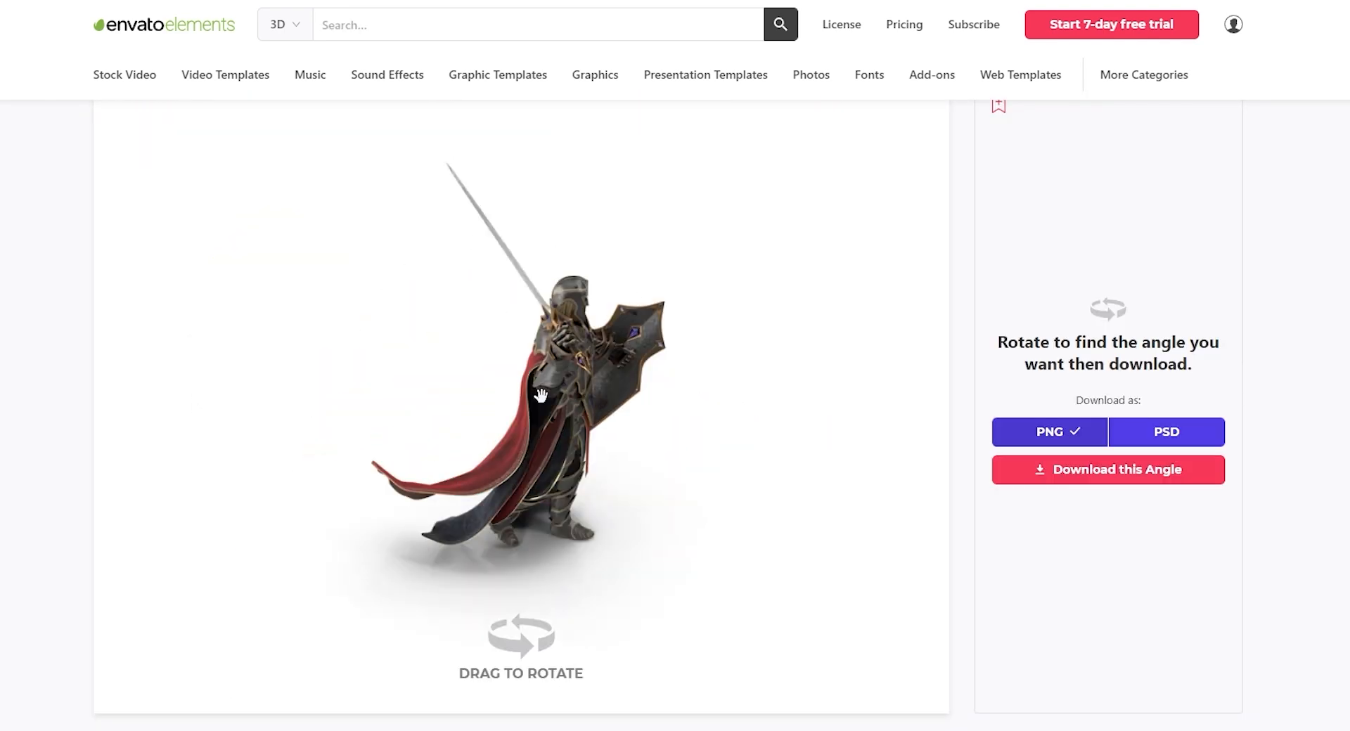
{"action": "left_click_drag", "start_coordinate": [541, 395], "coordinate": [606, 392]}
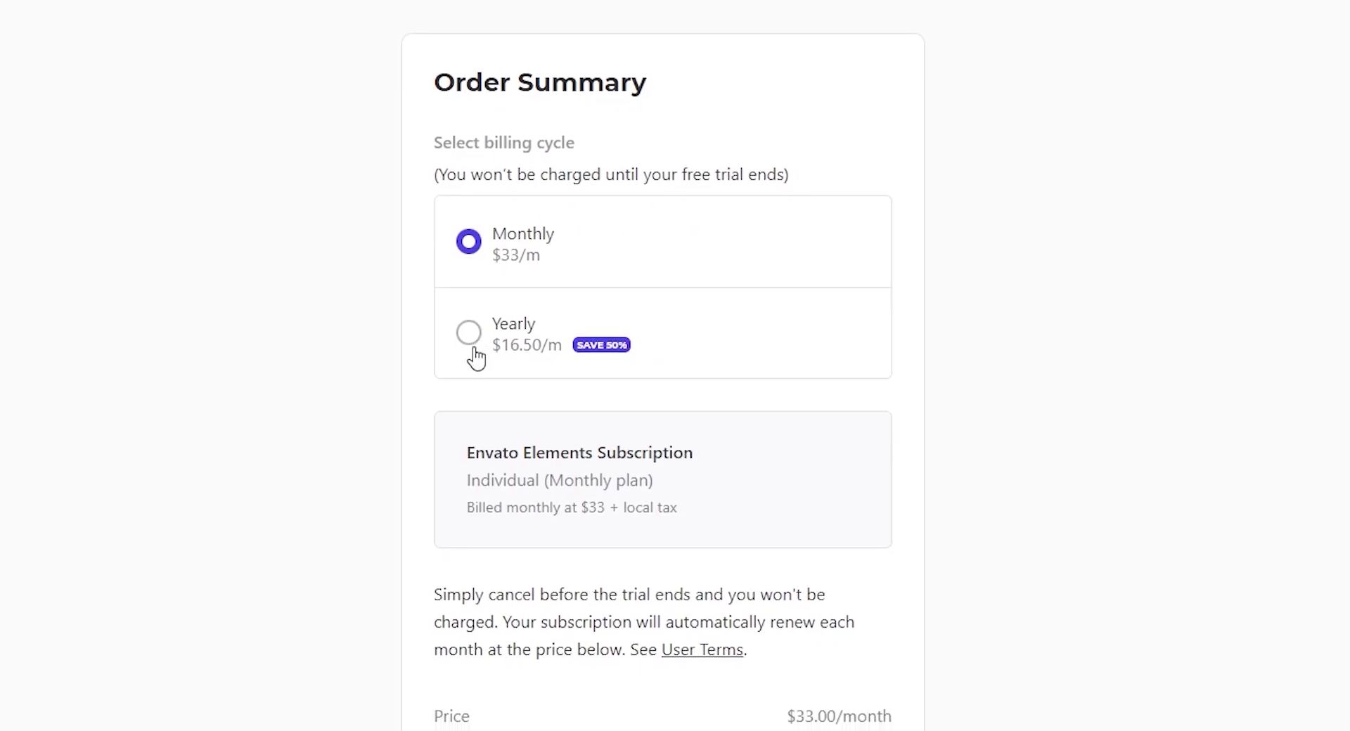
Select the yearly billing cycle for the Envato Elements subscription
{"action": "left_click", "coordinate": [471, 336]}
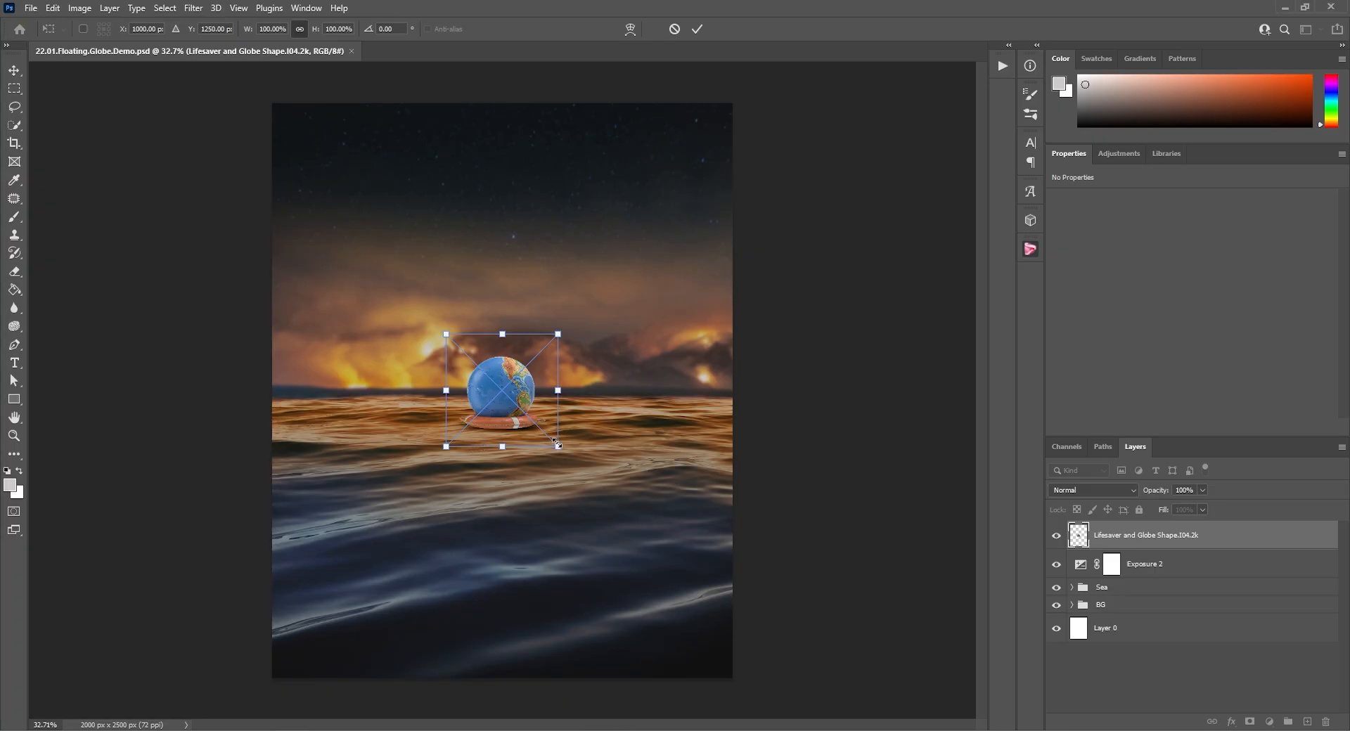
Scale the lifesaver and globe image to about 253.5%, centre it on the sea and rotate it about -2.26°
{"action": "left_click_drag", "start_coordinate": [557, 445], "coordinate": [670, 558]}
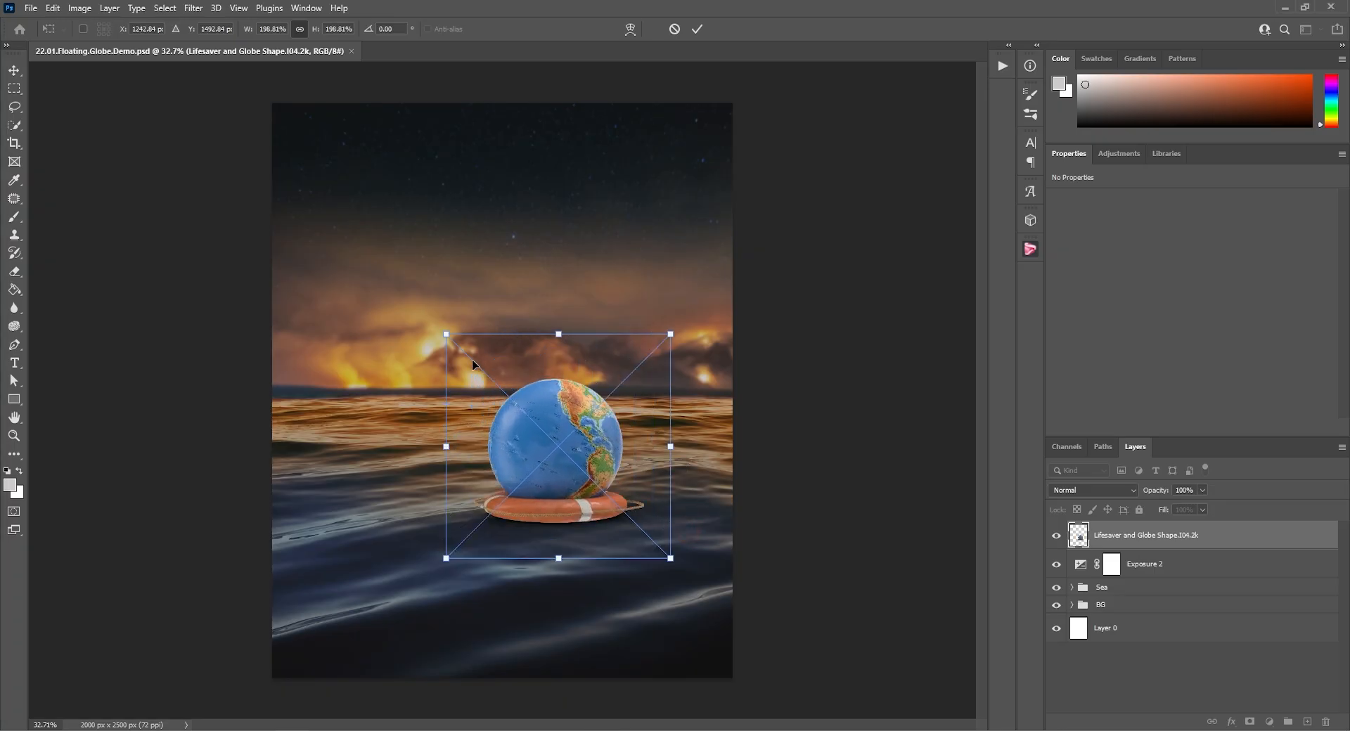
{"action": "left_click_drag", "start_coordinate": [418, 308], "coordinate": [331, 215]}
{"action": "left_click_drag", "start_coordinate": [517, 355], "coordinate": [522, 360]}
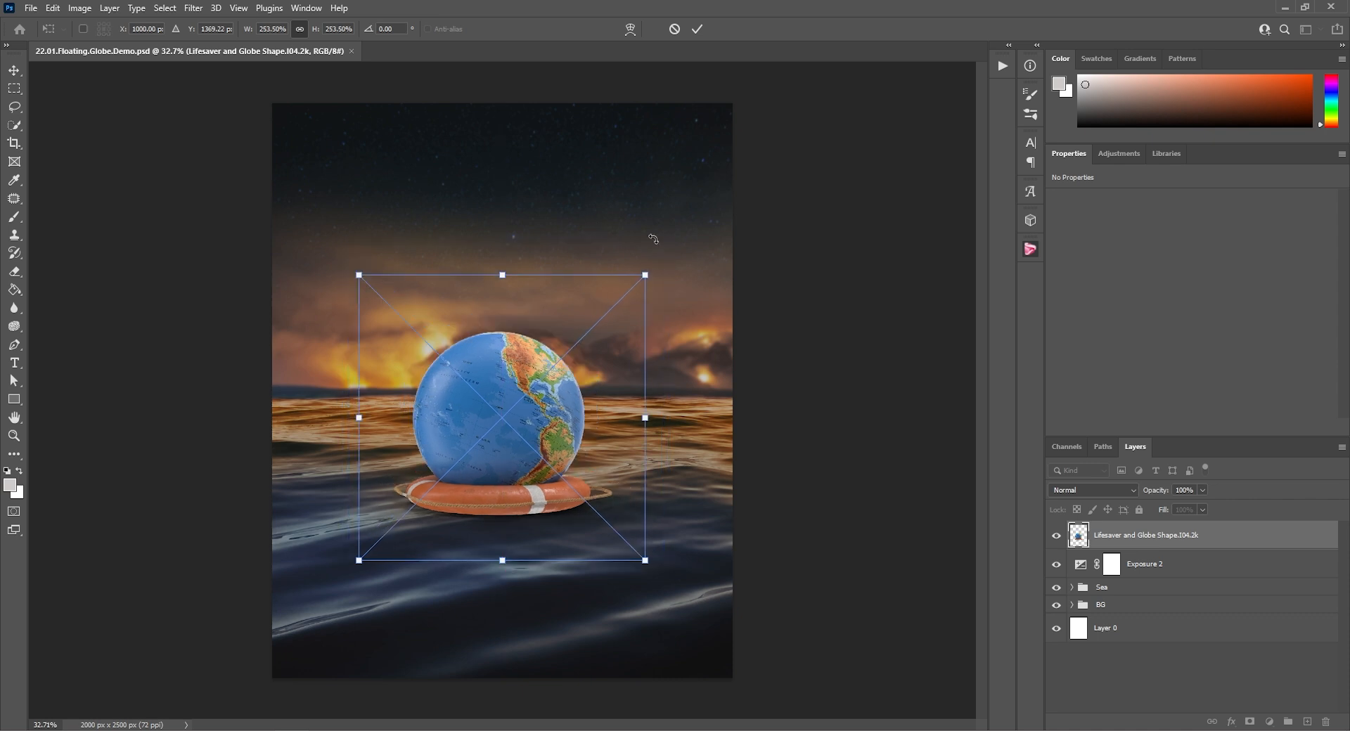
{"action": "left_click_drag", "start_coordinate": [653, 239], "coordinate": [646, 236]}
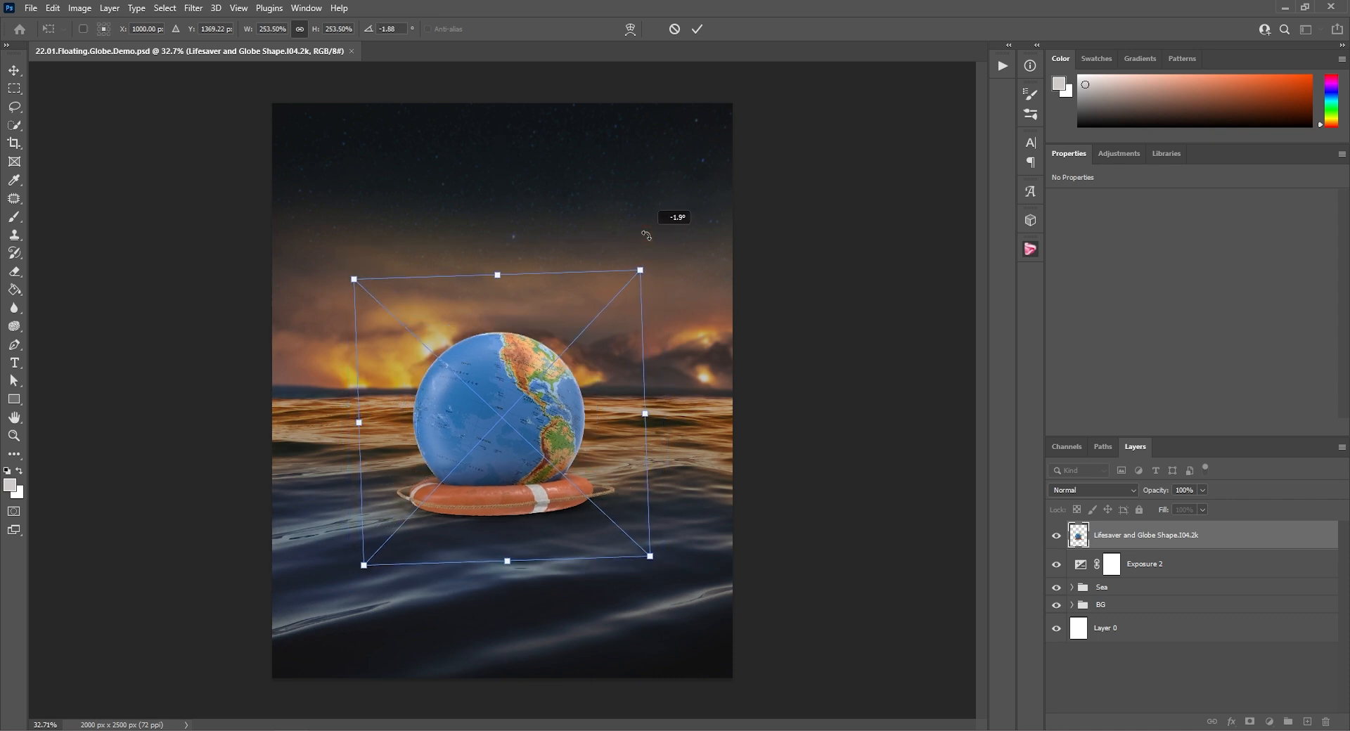
{"action": "left_click", "coordinate": [697, 29]}
Rename the layer Lifesaver, add a layer mask and paint it black with a small brush along the ring's lower edge to sink it into the water
{"action": "key", "text": "b"}
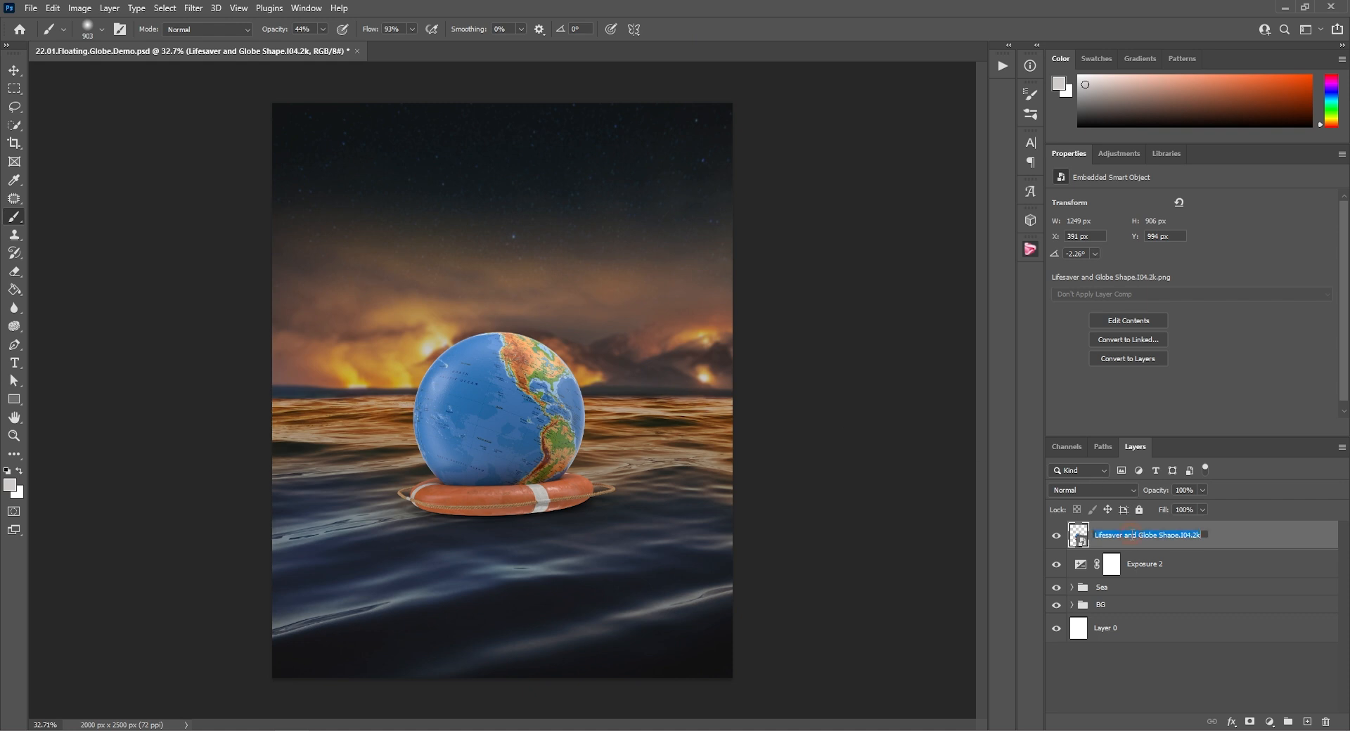
{"action": "left_click", "coordinate": [1250, 722]}
{"action": "scroll", "coordinate": [242, 122], "scroll_direction": "up", "scroll_amount": 7, "text": "alt"}
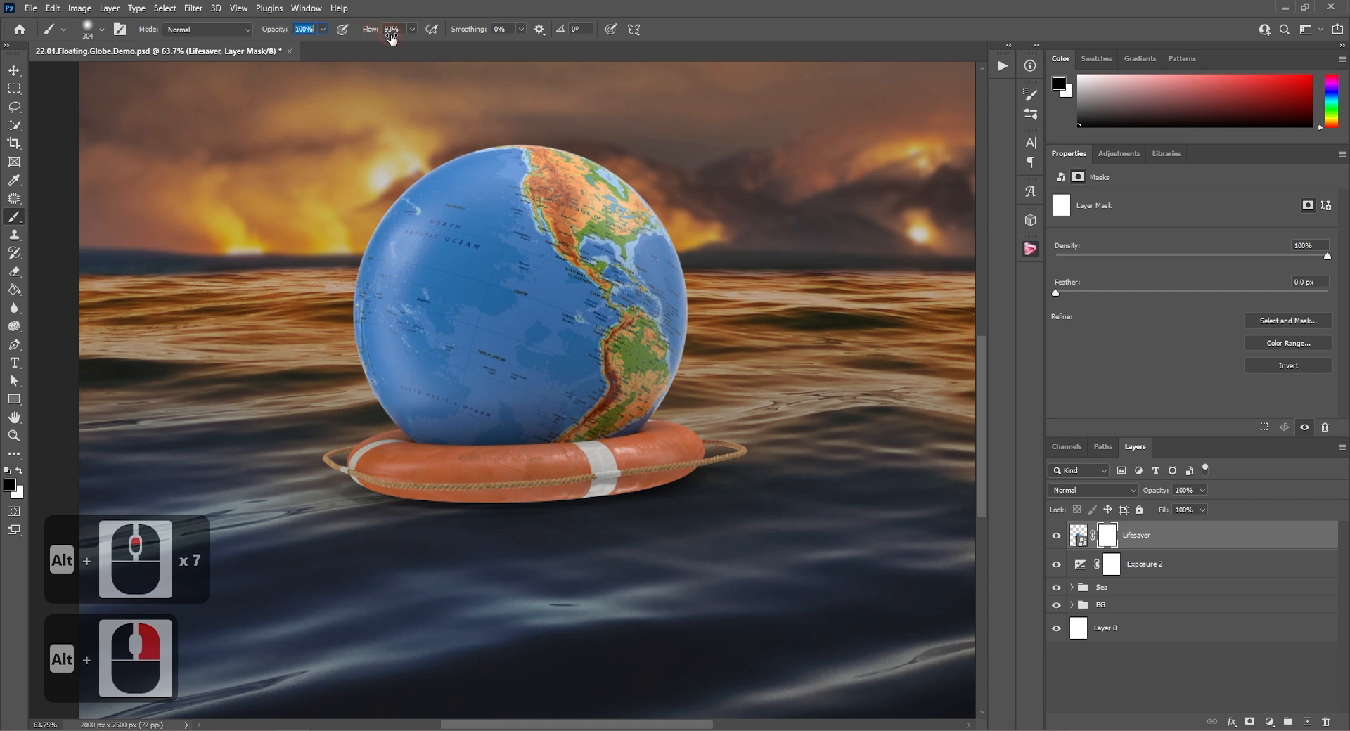
{"action": "key", "text": "ctrl+z"}
{"action": "scroll", "coordinate": [446, 505], "scroll_direction": "up", "scroll_amount": 5, "text": "alt"}
{"action": "left_click_drag", "start_coordinate": [390, 512], "coordinate": [380, 519], "text": "alt"}
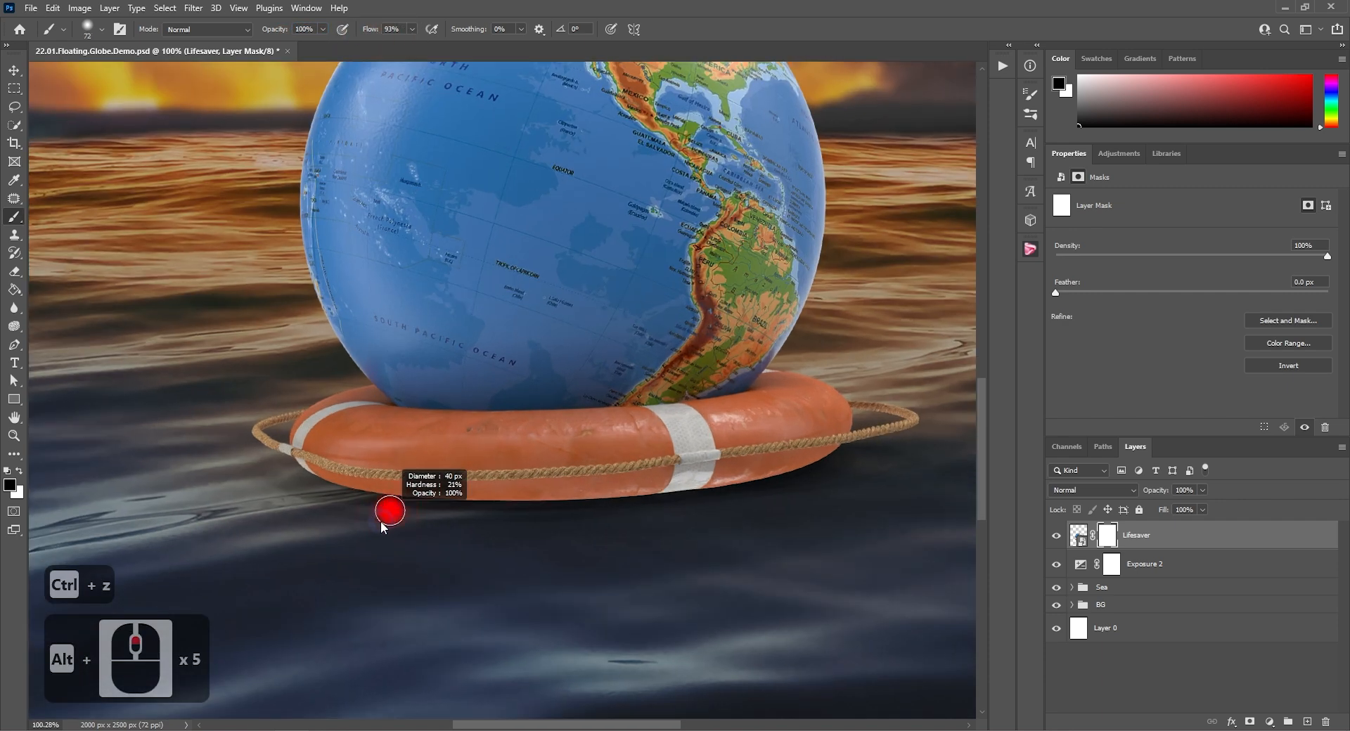
{"action": "left_click_drag", "start_coordinate": [301, 465], "coordinate": [388, 485]}
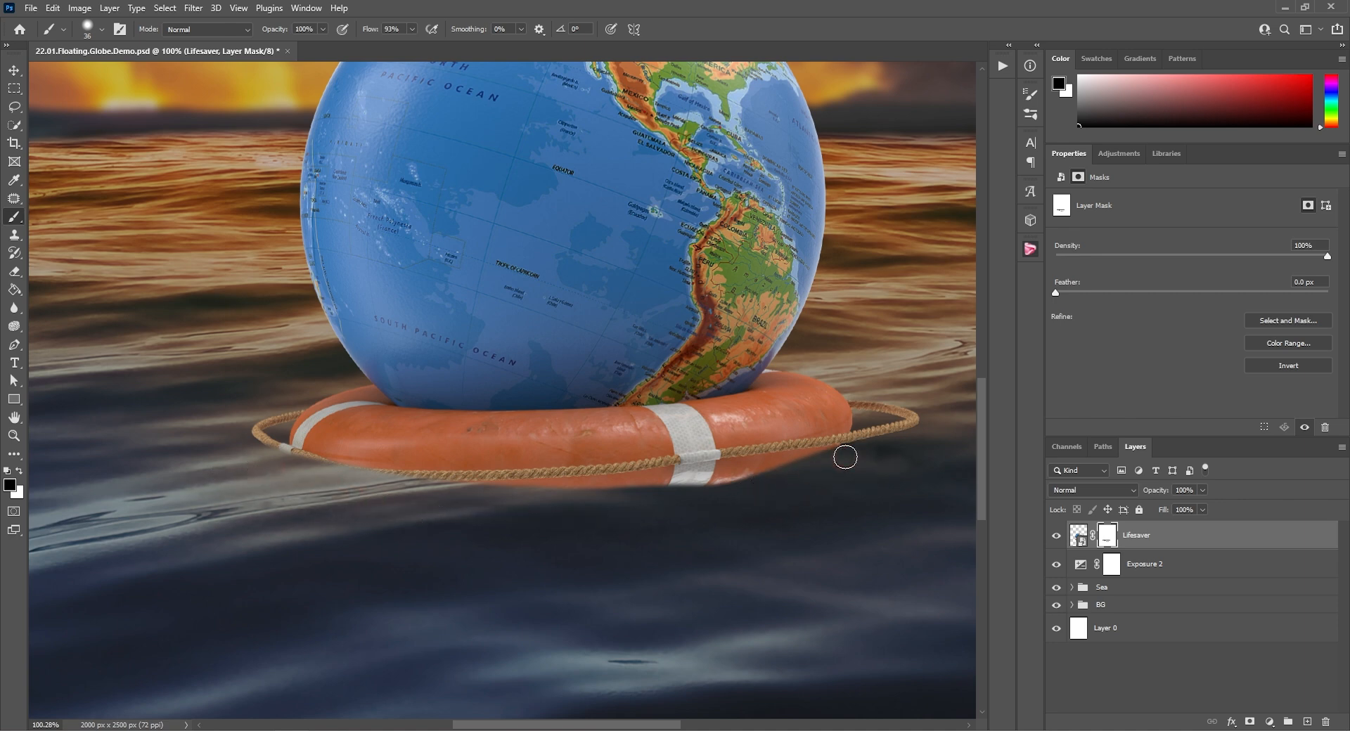
{"action": "left_click_drag", "start_coordinate": [879, 440], "coordinate": [872, 439], "text": "alt"}
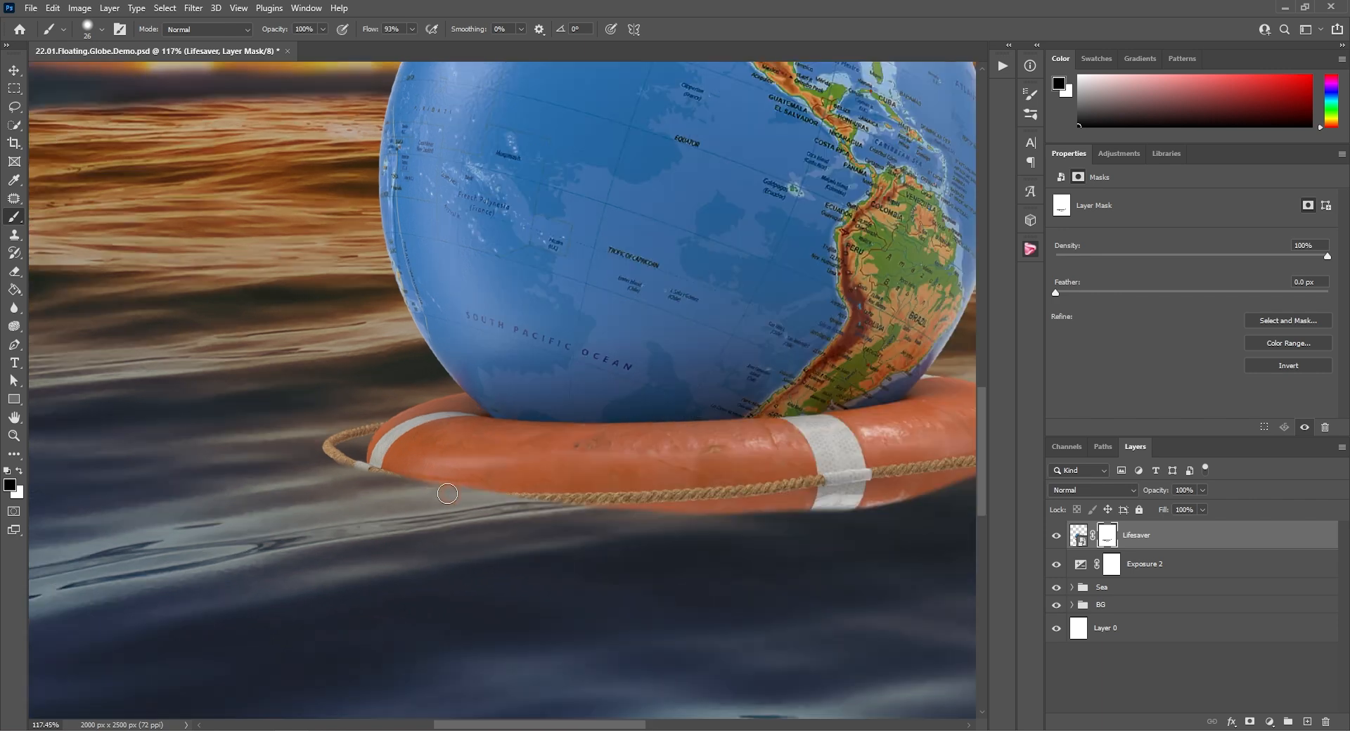
Add an Exposure adjustment beneath the Lifesaver layer with exposure -2.54 and gamma correction 1.04
{"action": "scroll", "coordinate": [342, 479], "scroll_direction": "down", "scroll_amount": 8, "text": "alt"}
{"action": "left_click", "coordinate": [1137, 154]}
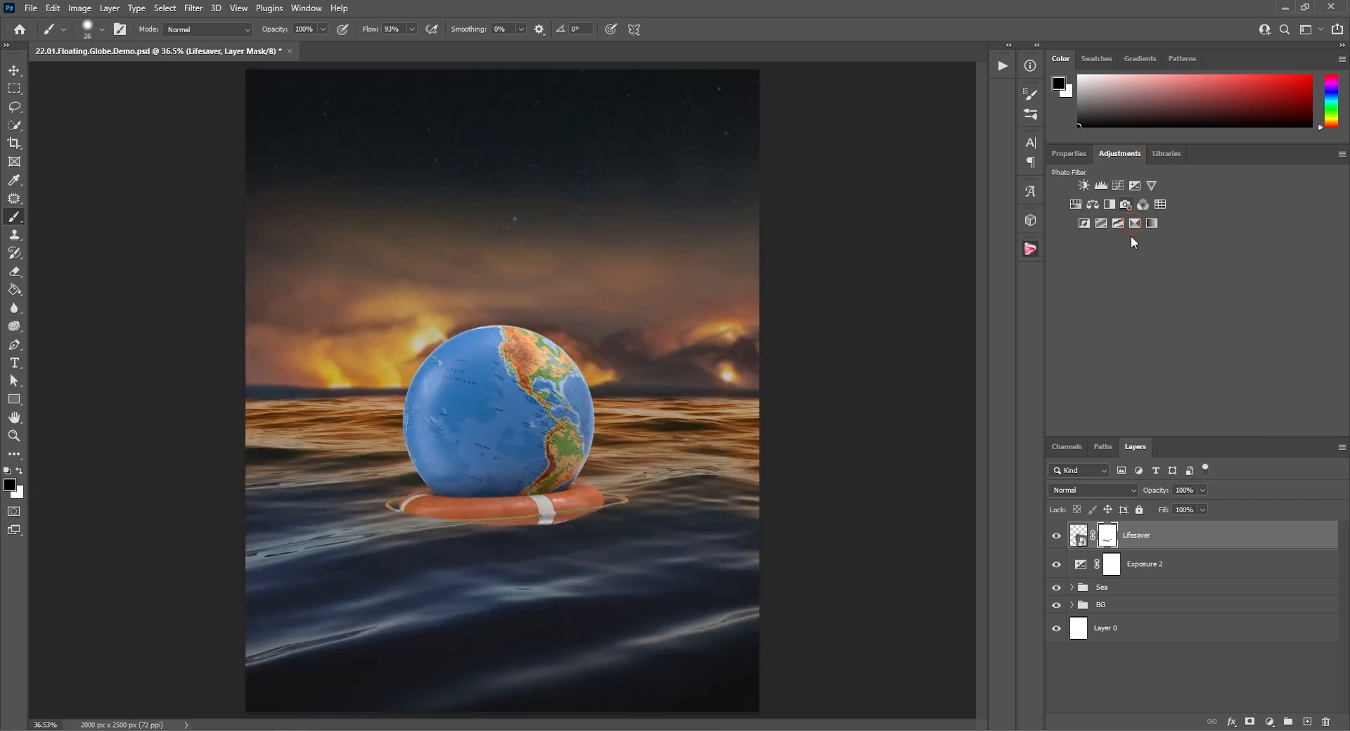
{"action": "left_click", "coordinate": [1135, 185]}
{"action": "left_click_drag", "start_coordinate": [1126, 551], "coordinate": [1159, 582]}
{"action": "left_click_drag", "start_coordinate": [1188, 235], "coordinate": [1147, 234]}
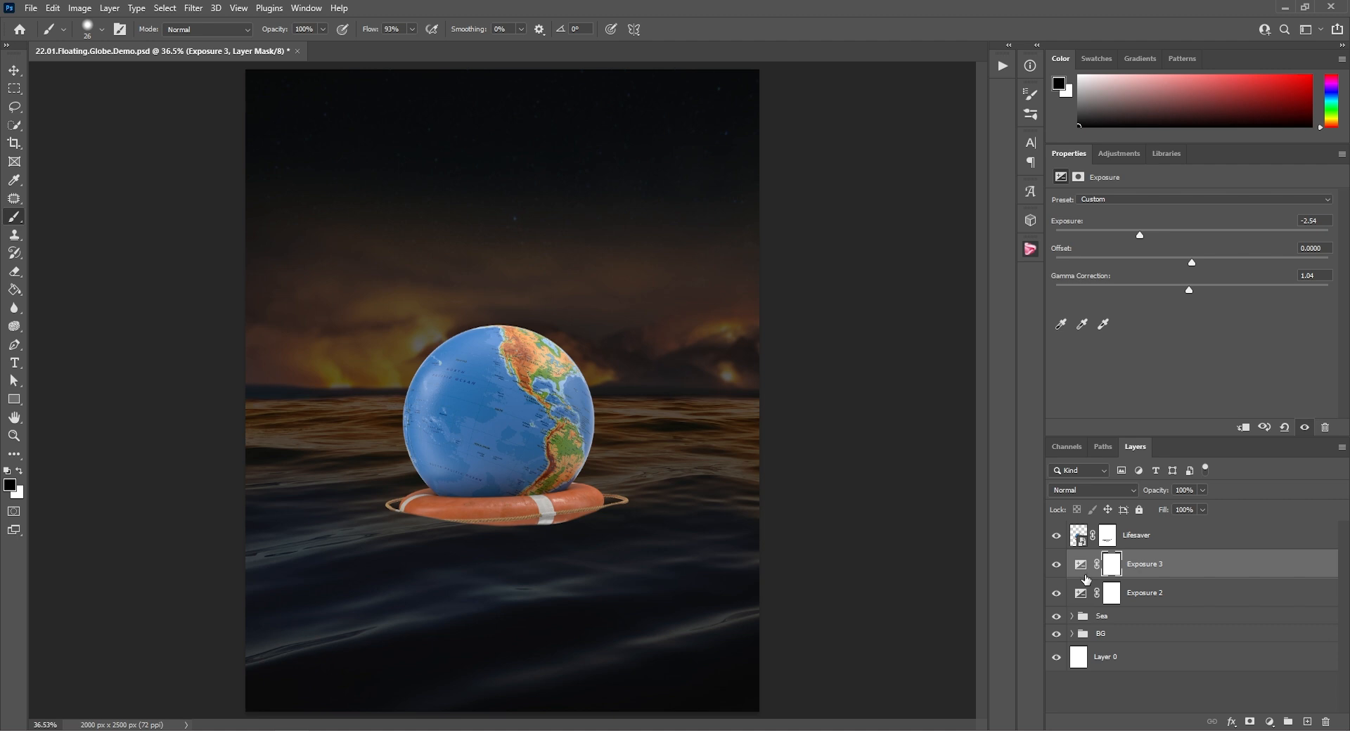
Invert the Exposure 3 mask and paint white with a soft brush on the water under the ring to create its shadow
{"action": "key", "text": "ctrl+i"}
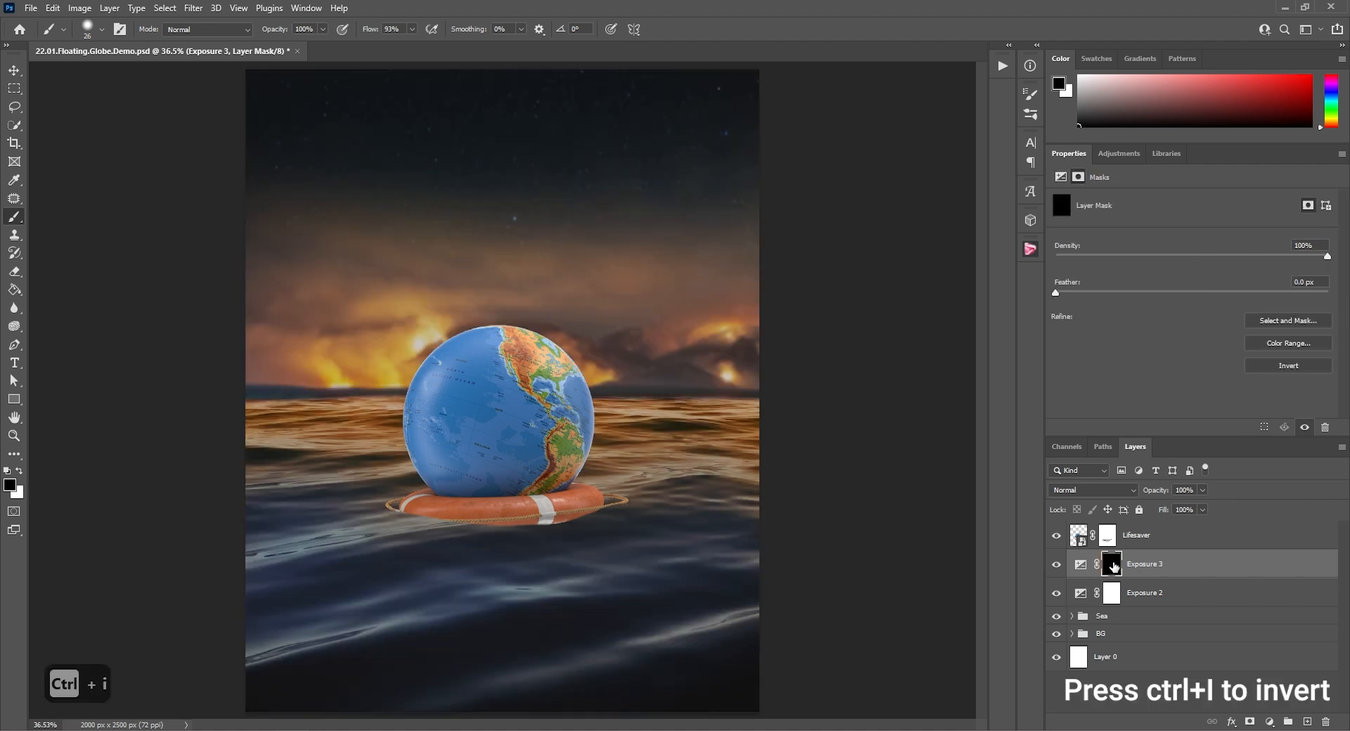
{"action": "key", "text": "x"}
{"action": "scroll", "coordinate": [483, 517], "scroll_direction": "up", "scroll_amount": 3}
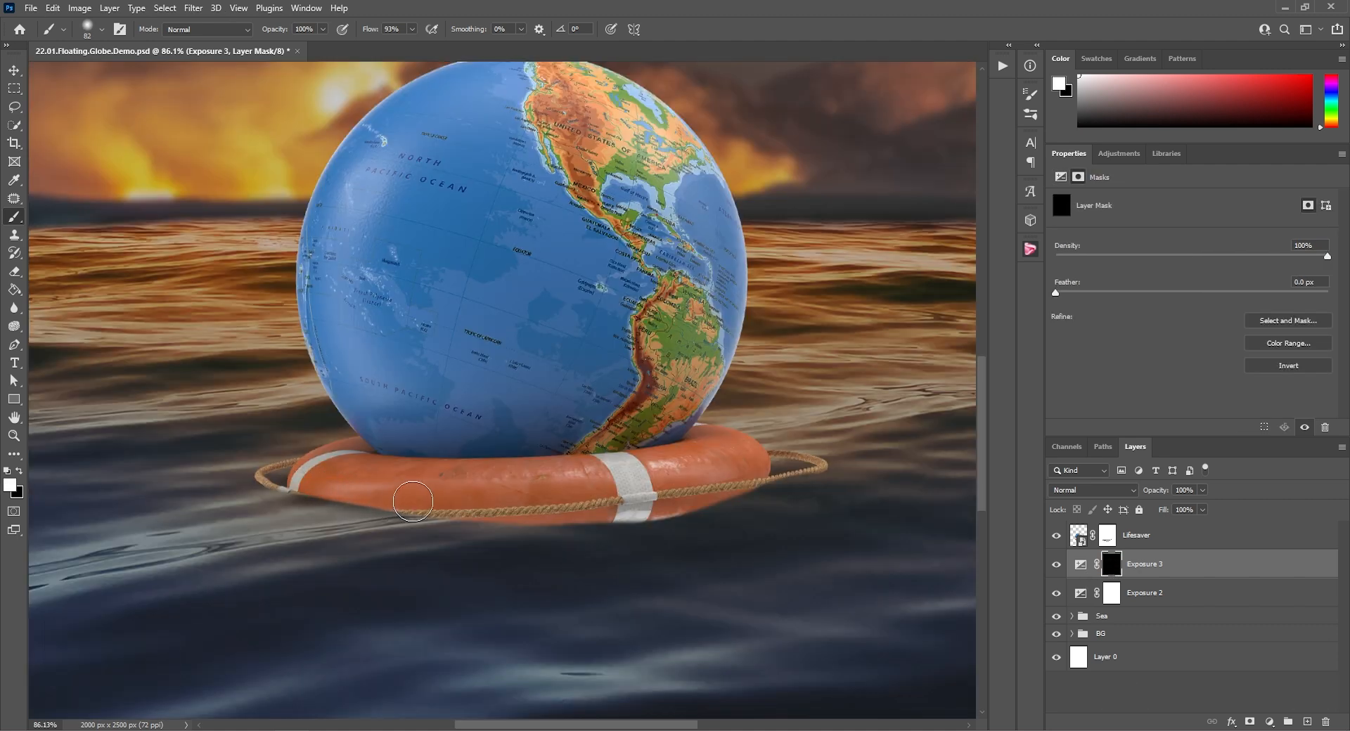
{"action": "left_click_drag", "start_coordinate": [737, 489], "coordinate": [760, 481]}
{"action": "right_click", "coordinate": [642, 509], "text": "alt"}
{"action": "left_click_drag", "start_coordinate": [535, 496], "coordinate": [406, 488]}
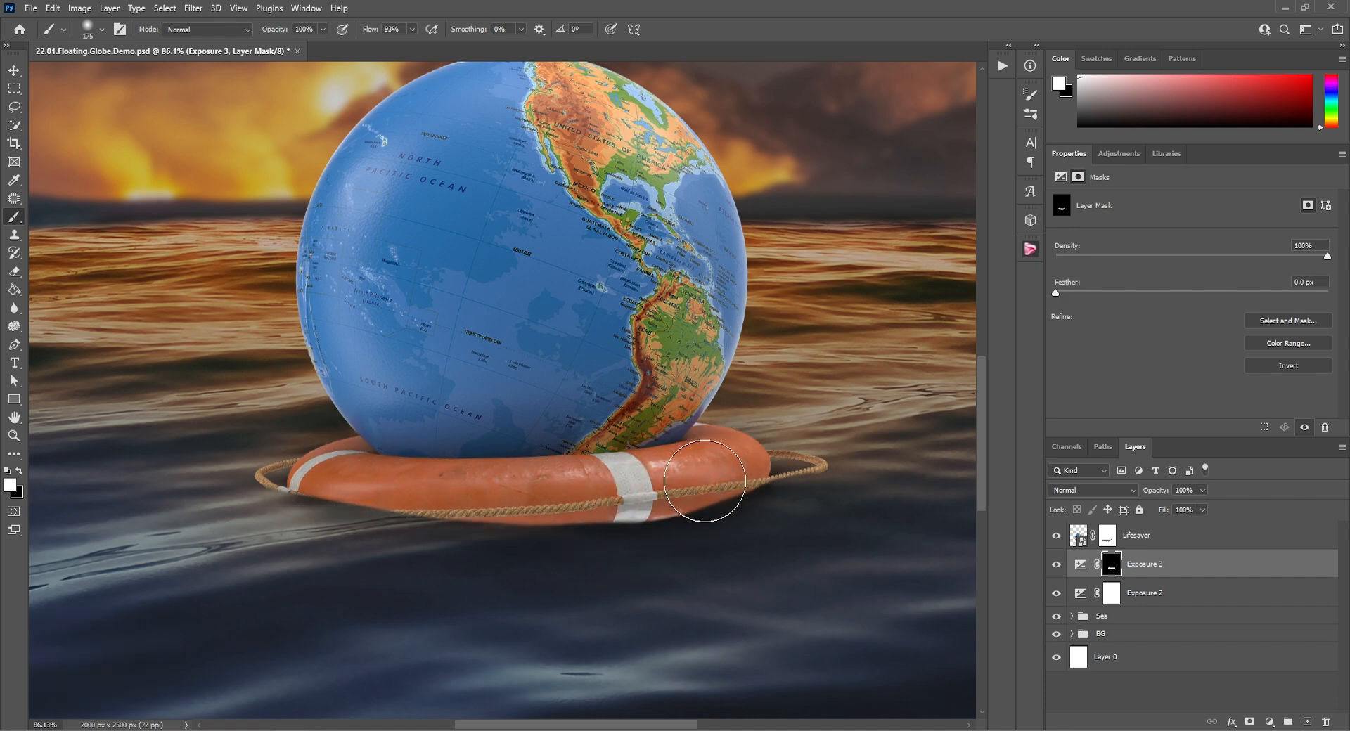
{"action": "scroll", "coordinate": [502, 416], "scroll_direction": "down", "scroll_amount": 9}
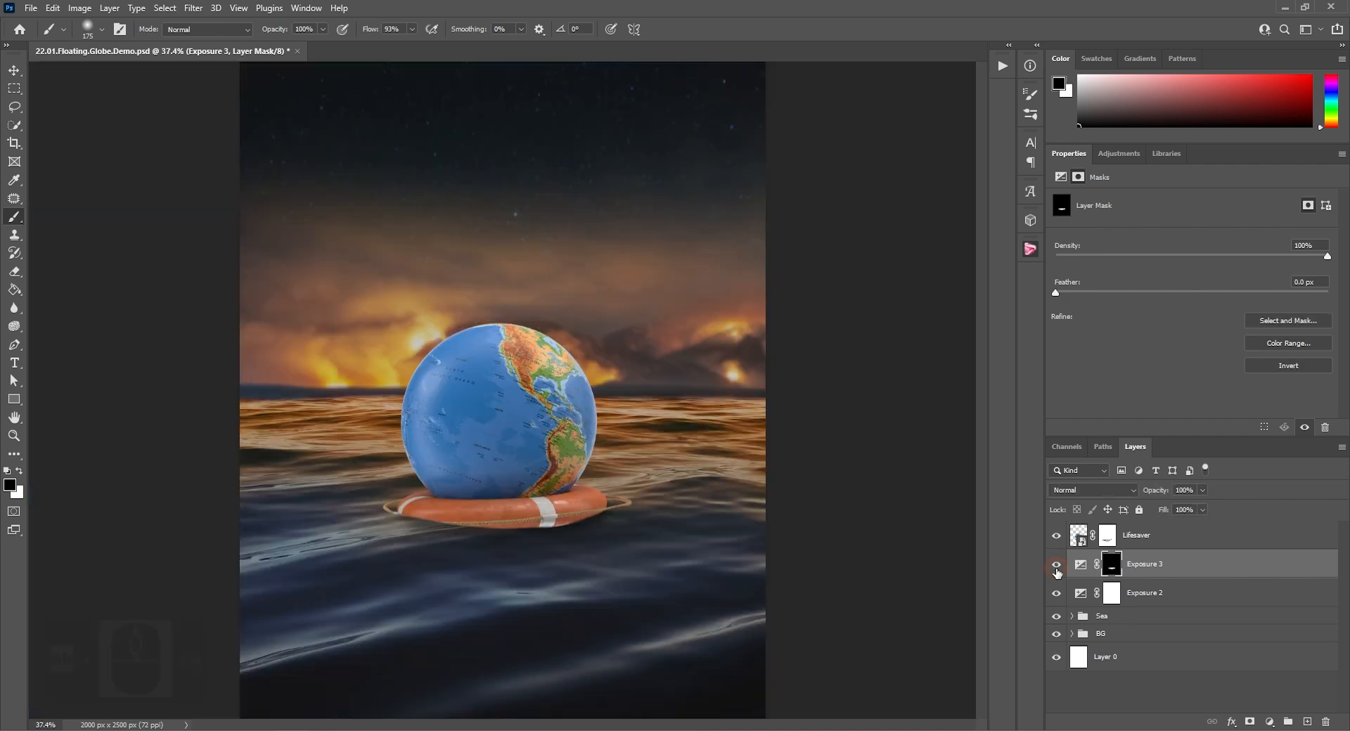
Place the realistic earth with clouds image above the Lifesaver layer, scale it to about 174.8% over the globe and lower its opacity to 50%
{"action": "left_click", "coordinate": [1136, 537]}
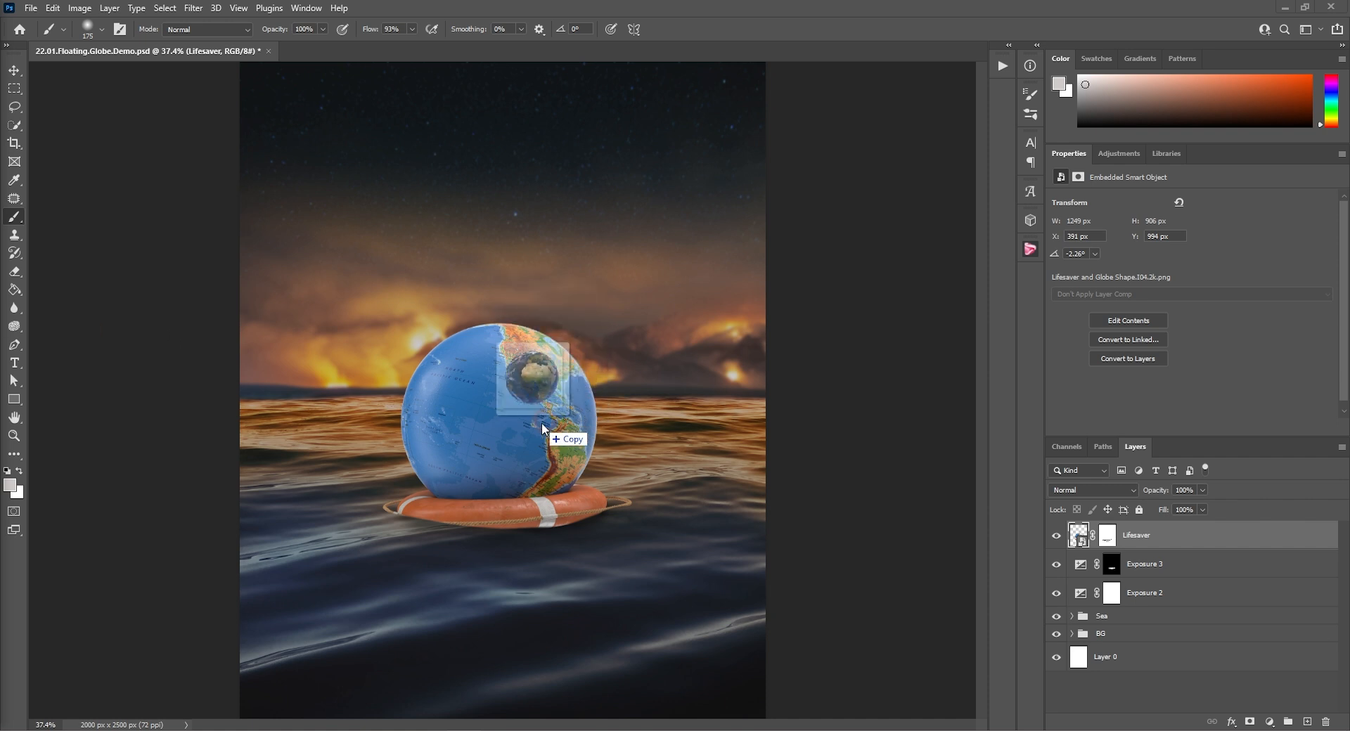
{"action": "left_click_drag", "start_coordinate": [550, 418], "coordinate": [534, 425]}
{"action": "left_click_drag", "start_coordinate": [445, 446], "coordinate": [388, 504]}
{"action": "left_click_drag", "start_coordinate": [567, 327], "coordinate": [588, 305]}
{"action": "left_click_drag", "start_coordinate": [588, 504], "coordinate": [608, 531]}
{"action": "left_click_drag", "start_coordinate": [389, 528], "coordinate": [384, 529]}
{"action": "left_click_drag", "start_coordinate": [1162, 496], "coordinate": [1134, 495]}
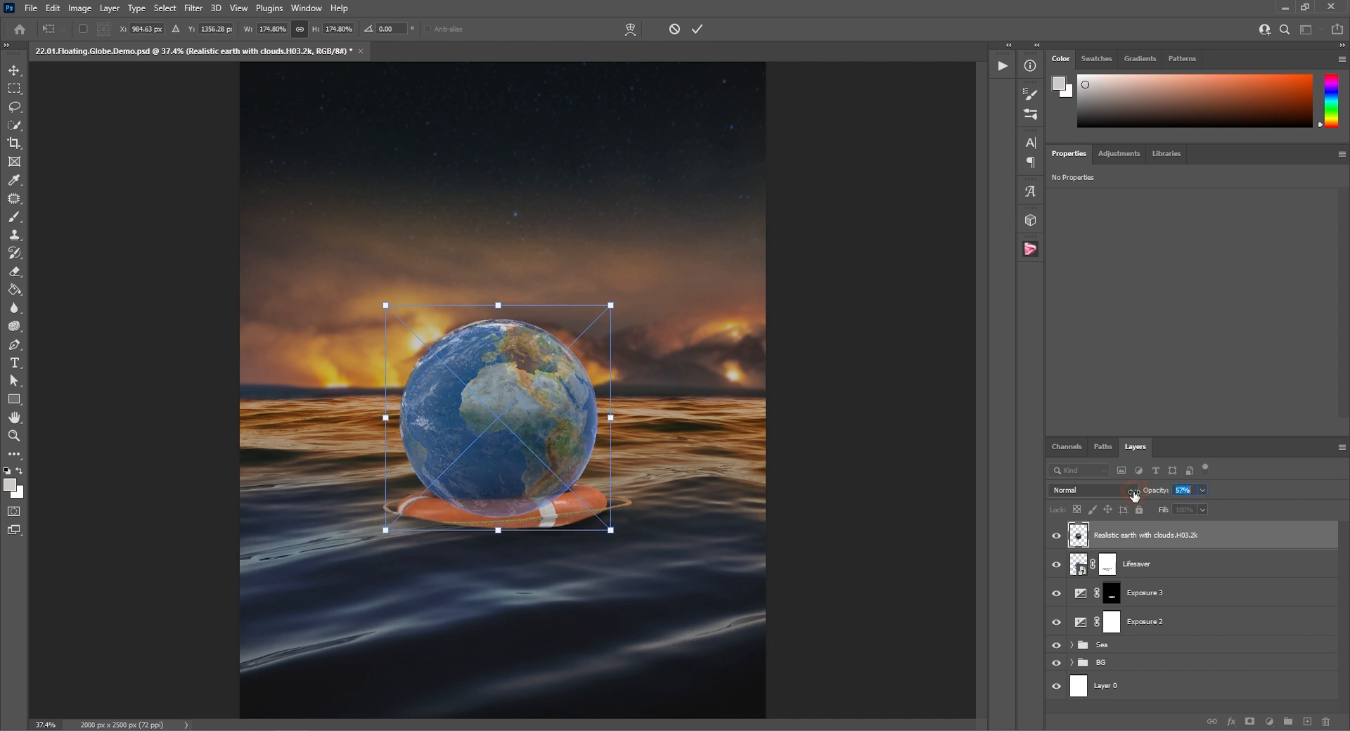
Fit the earth to the globe's outline at about 172.26% scale, restore its opacity to 100% and name the layer Planet
{"action": "scroll", "coordinate": [581, 374], "scroll_direction": "up", "scroll_amount": 8}
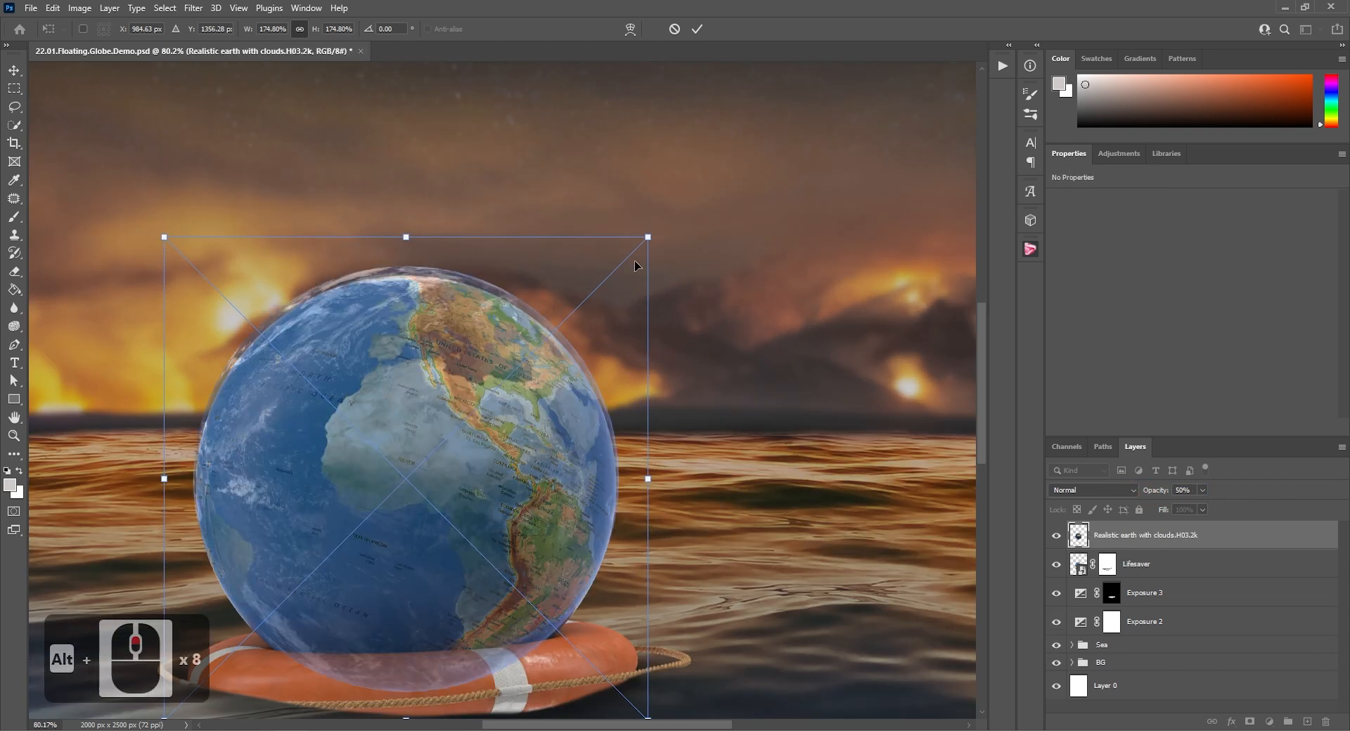
{"action": "left_click_drag", "start_coordinate": [644, 242], "coordinate": [642, 249]}
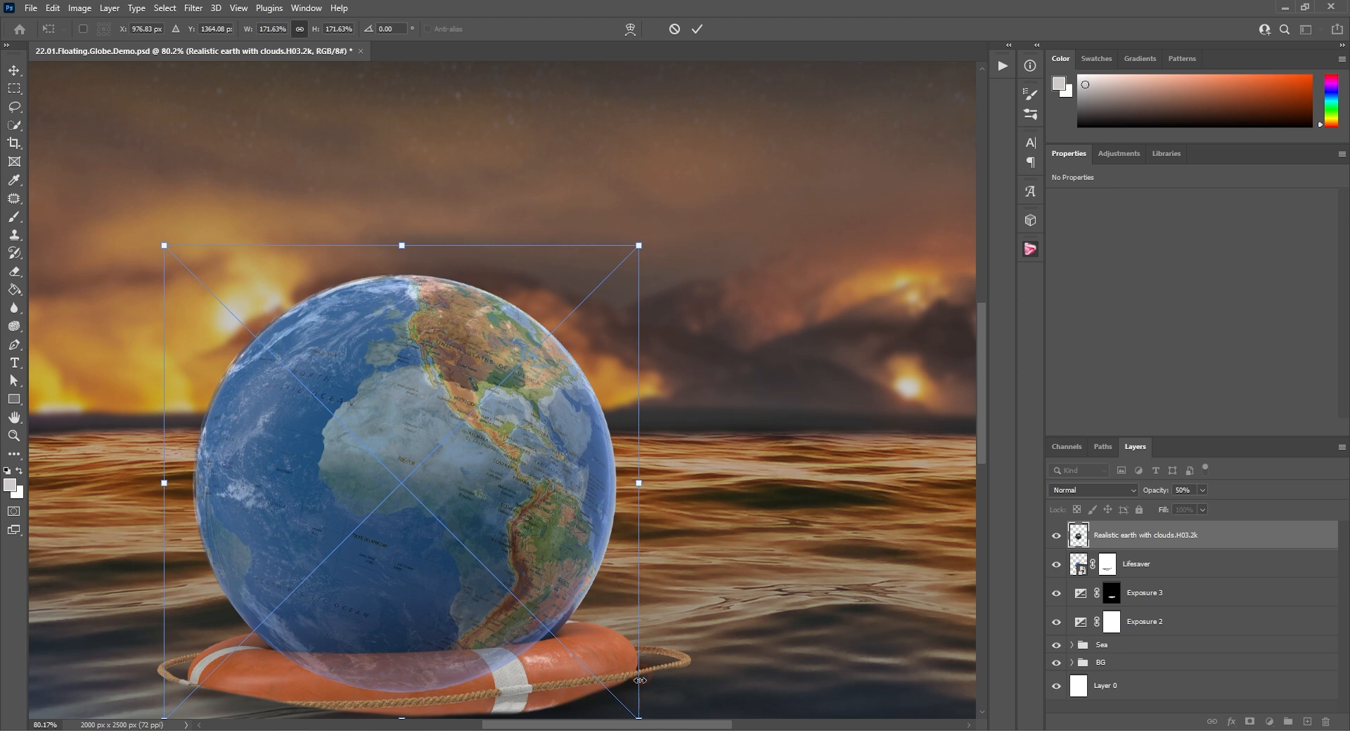
{"action": "scroll", "coordinate": [539, 587], "scroll_direction": "down", "scroll_amount": 4}
{"action": "left_click_drag", "start_coordinate": [640, 571], "coordinate": [644, 576]}
{"action": "left_click_drag", "start_coordinate": [164, 582], "coordinate": [166, 578]}
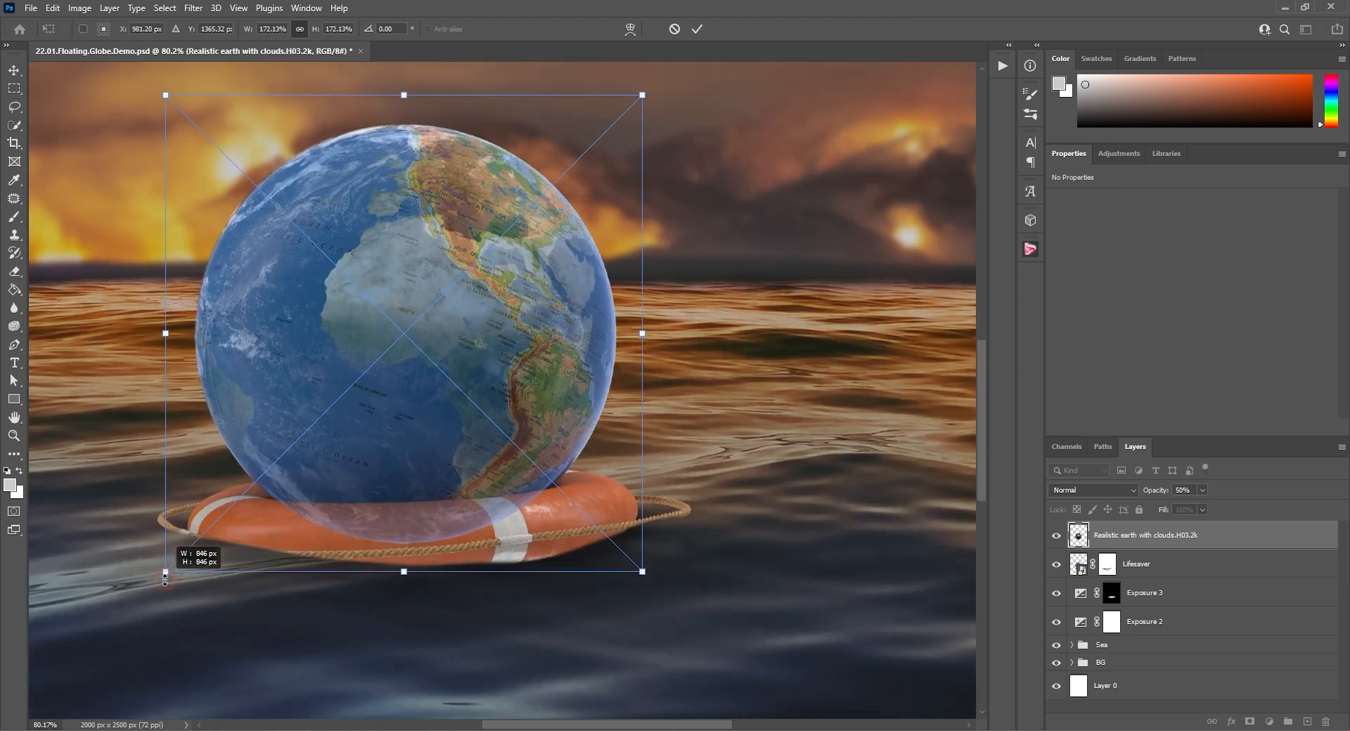
{"action": "left_click_drag", "start_coordinate": [163, 96], "coordinate": [160, 96]}
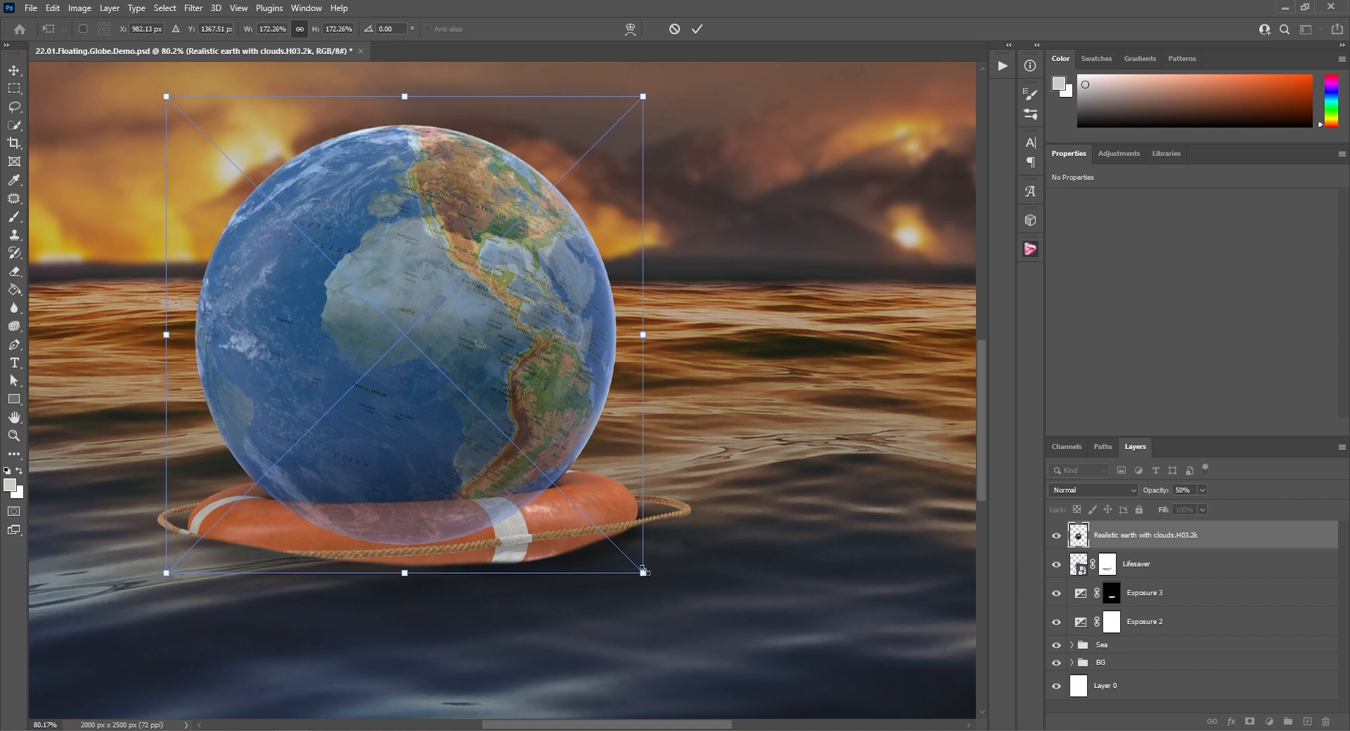
{"action": "scroll", "coordinate": [643, 570], "scroll_direction": "down", "scroll_amount": 4, "text": "alt"}
{"action": "left_click_drag", "start_coordinate": [1156, 492], "coordinate": [1206, 492]}
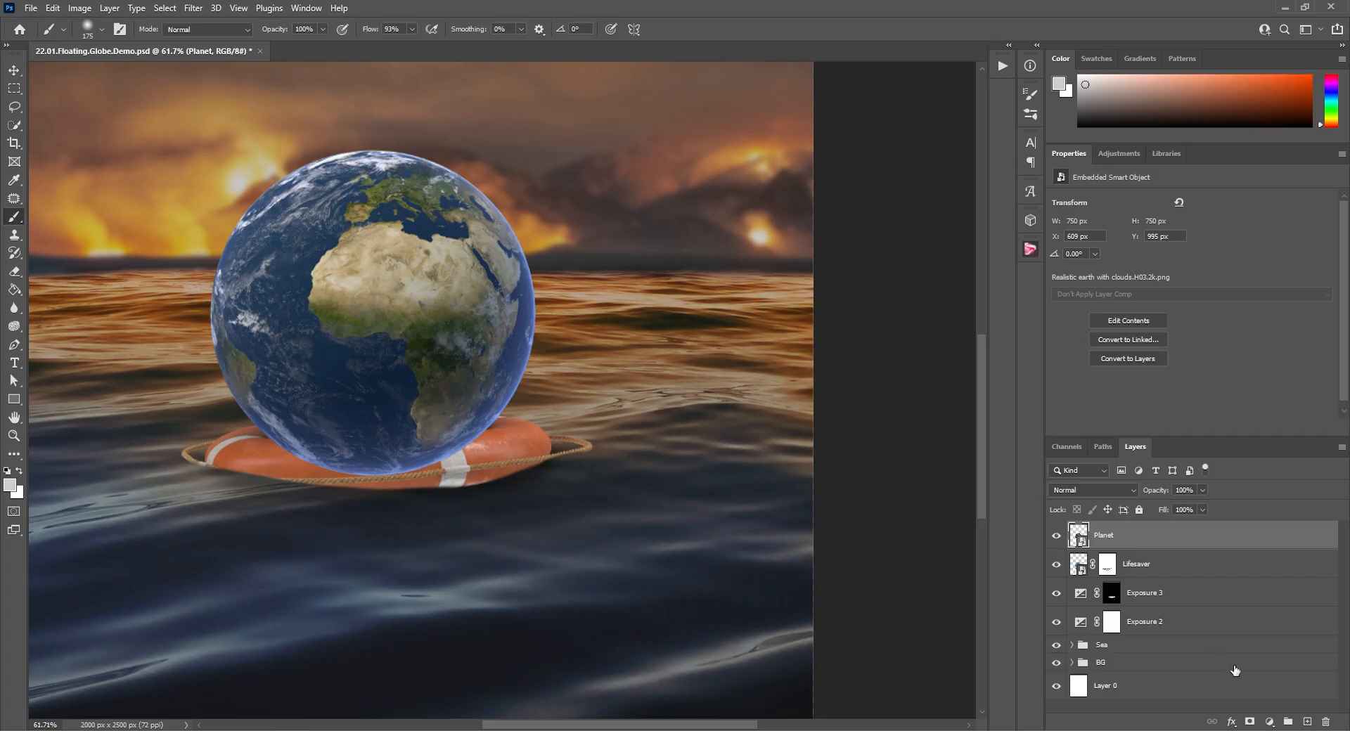
Add a layer mask to the Planet layer, lower the layer's opacity to 62% and make the mask active
{"action": "left_click", "coordinate": [1250, 723]}
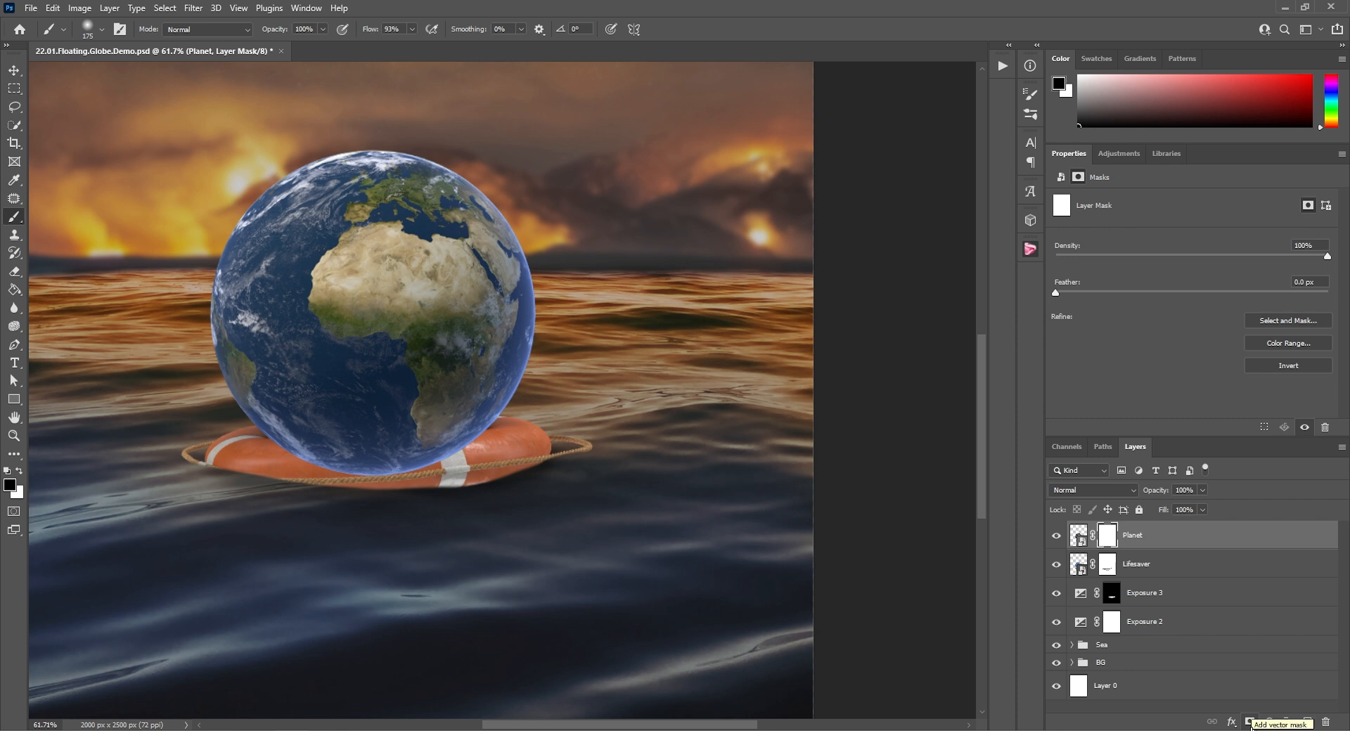
{"action": "scroll", "coordinate": [214, 493], "scroll_direction": "up", "scroll_amount": 7}
{"action": "left_click", "coordinate": [1078, 536]}
{"action": "left_click_drag", "start_coordinate": [1157, 491], "coordinate": [1123, 512]}
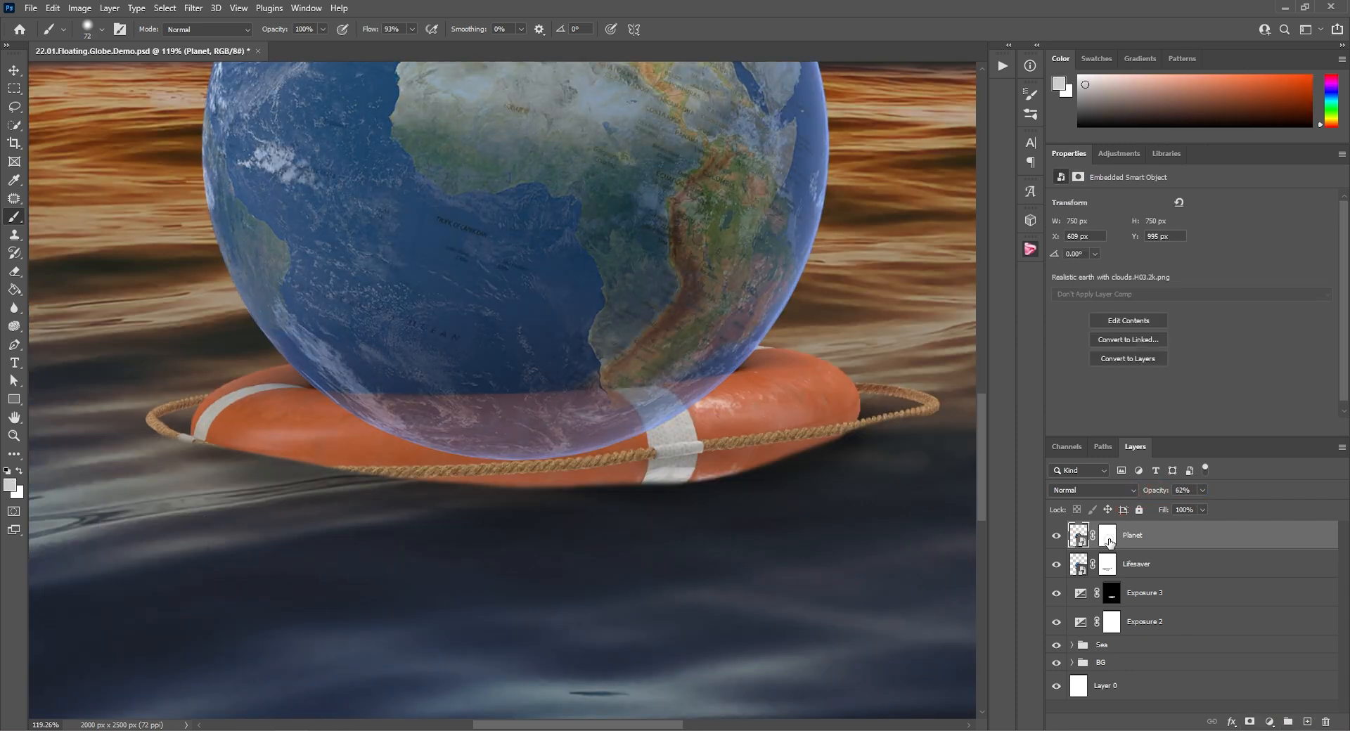
{"action": "left_click", "coordinate": [1108, 539]}
Paint black on the Planet mask to hide the part overlapping the lifesaver ring, and restore the layer's opacity to 100%
{"action": "scroll", "coordinate": [736, 430], "scroll_direction": "up", "scroll_amount": 2}
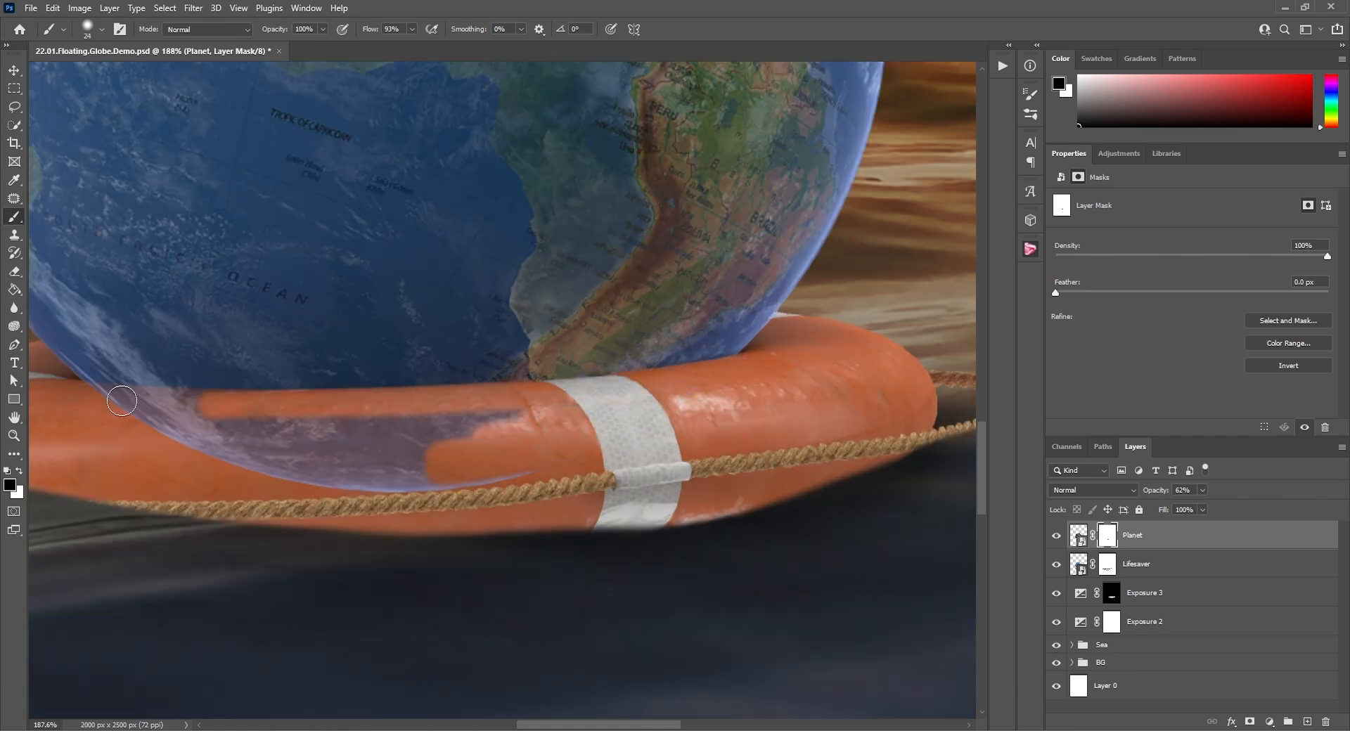
{"action": "left_click_drag", "start_coordinate": [251, 425], "coordinate": [324, 467]}
{"action": "scroll", "coordinate": [350, 426], "scroll_direction": "down", "scroll_amount": 3}
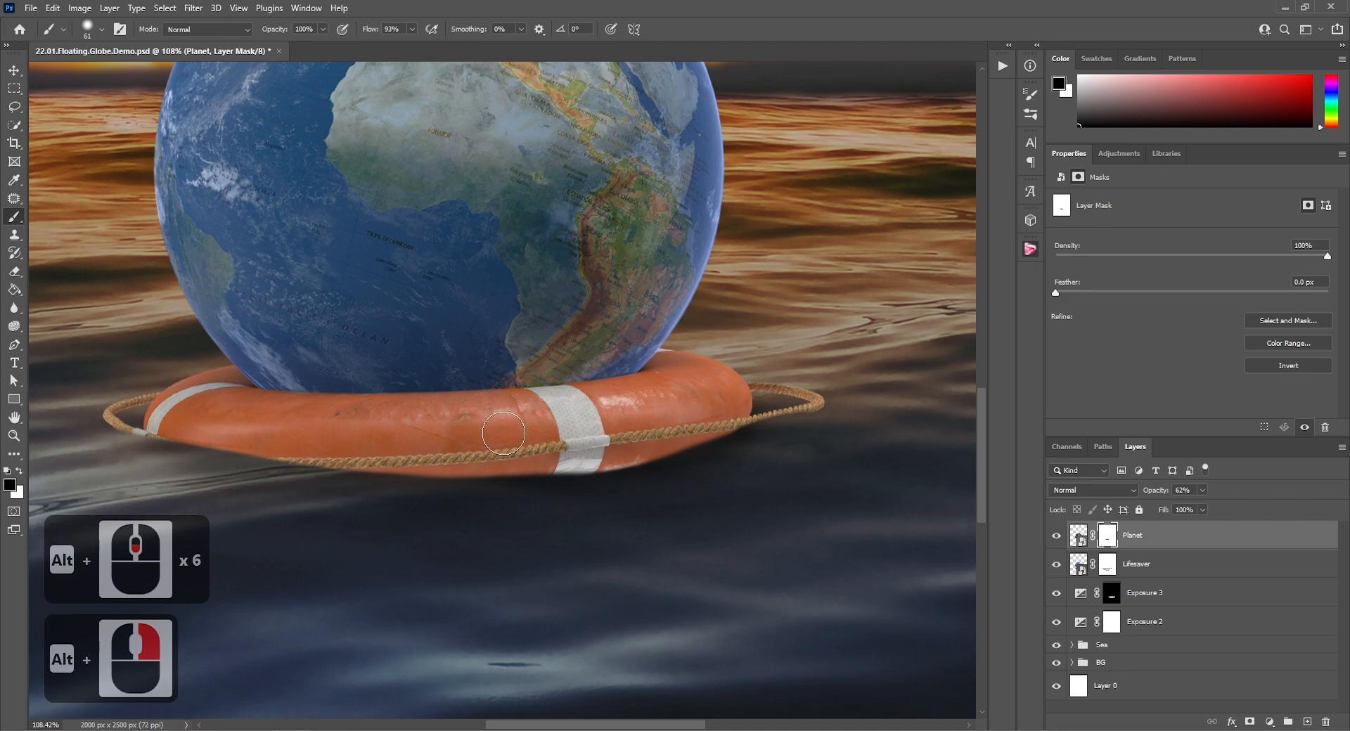
{"action": "scroll", "coordinate": [250, 415], "scroll_direction": "down", "scroll_amount": 5}
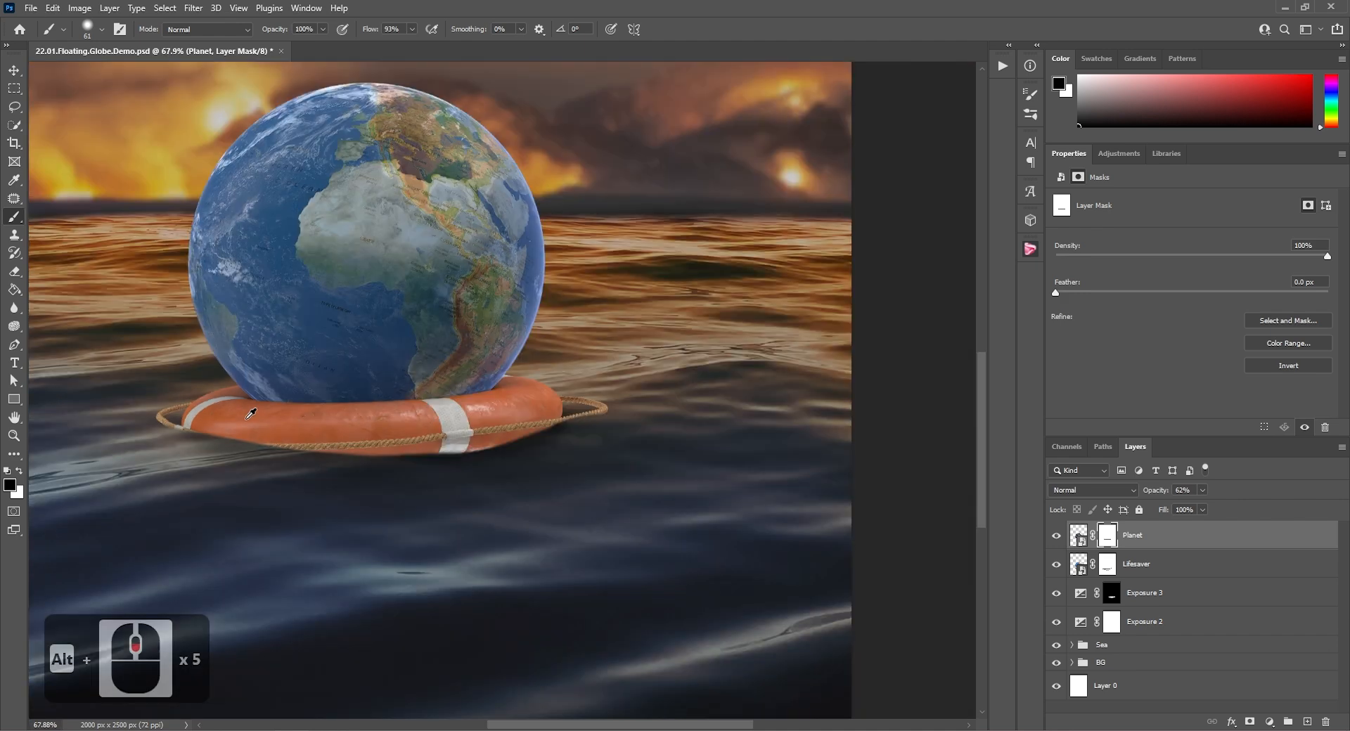
{"action": "scroll", "coordinate": [251, 414], "scroll_direction": "down", "scroll_amount": 3}
{"action": "scroll", "coordinate": [241, 395], "scroll_direction": "down", "scroll_amount": 4}
{"action": "scroll", "coordinate": [241, 395], "scroll_direction": "up", "scroll_amount": 4}
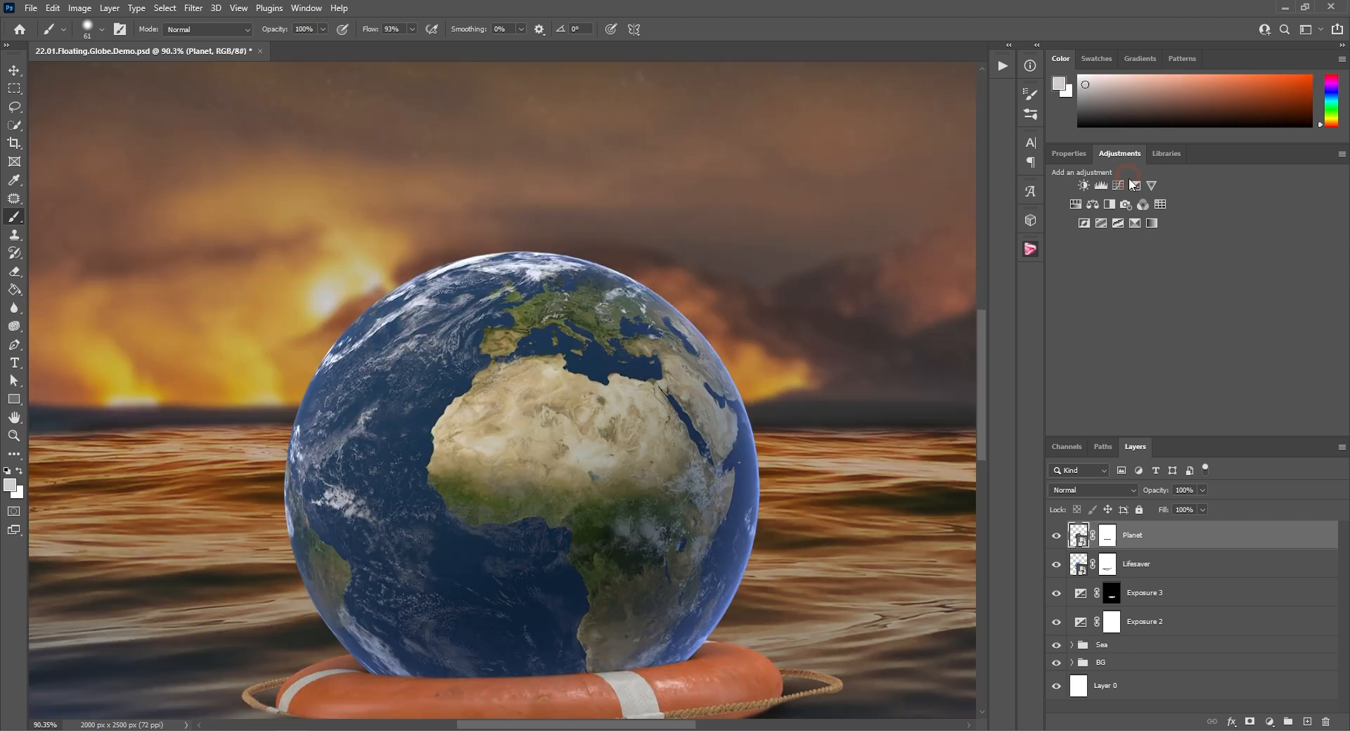
Add an Exposure adjustment clipped to the Planet layer, with exposure -3.23 and offset about -0.1753
{"action": "left_click", "coordinate": [1134, 185]}
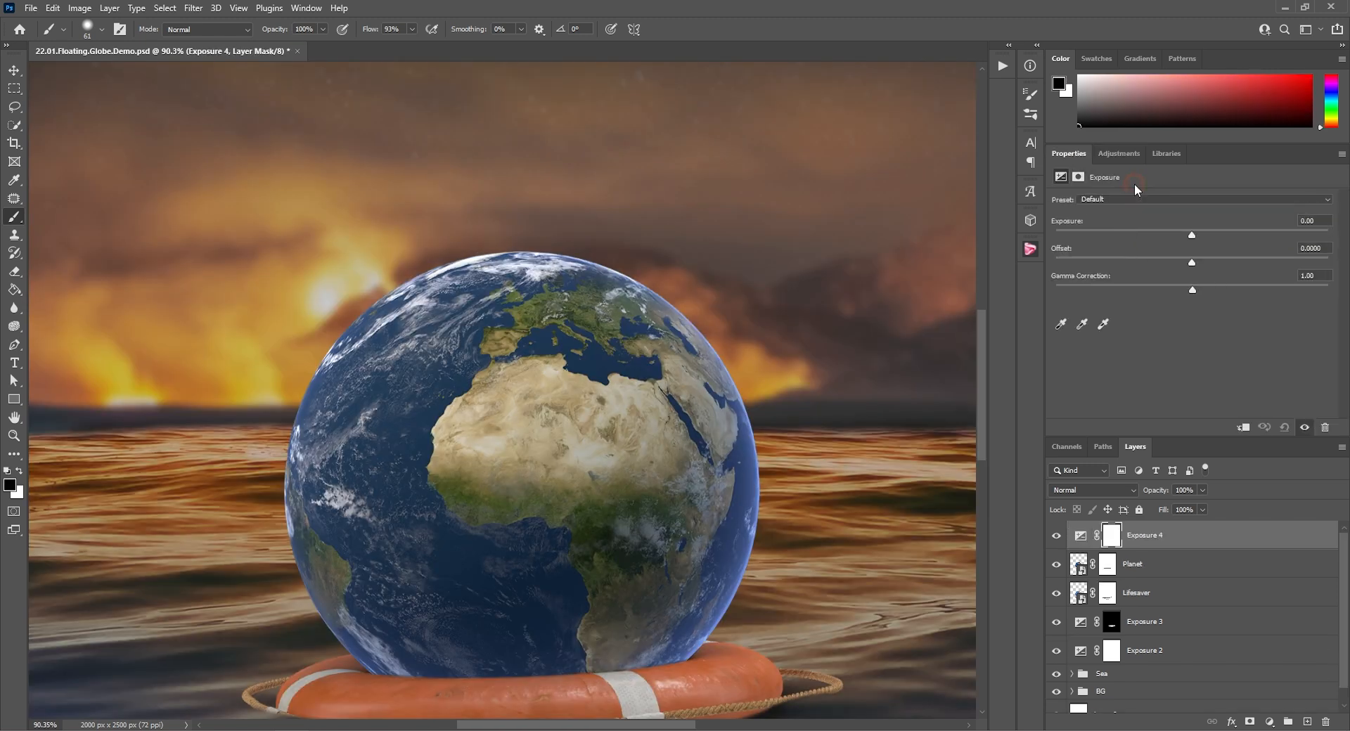
{"action": "right_click", "coordinate": [1159, 537]}
{"action": "left_click", "coordinate": [1193, 406]}
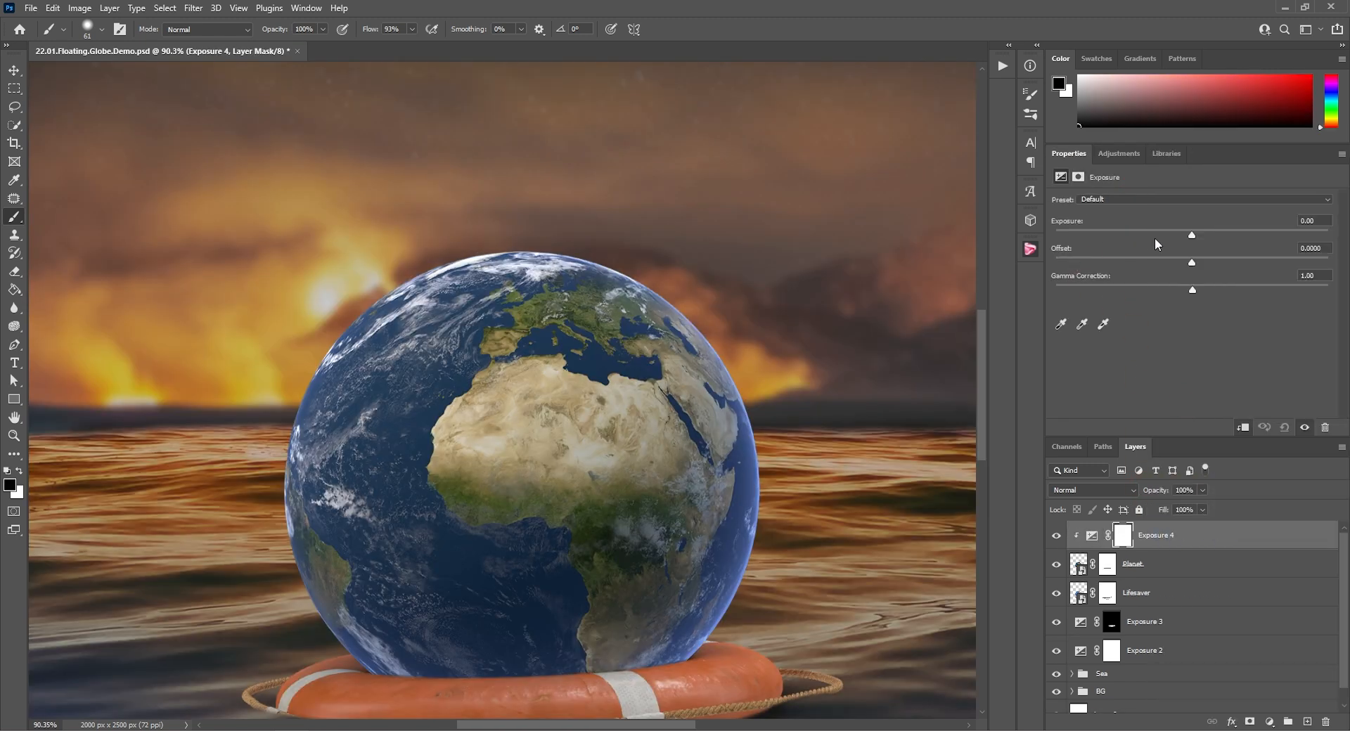
{"action": "left_click", "coordinate": [1126, 231]}
{"action": "left_click_drag", "start_coordinate": [1173, 268], "coordinate": [1146, 266]}
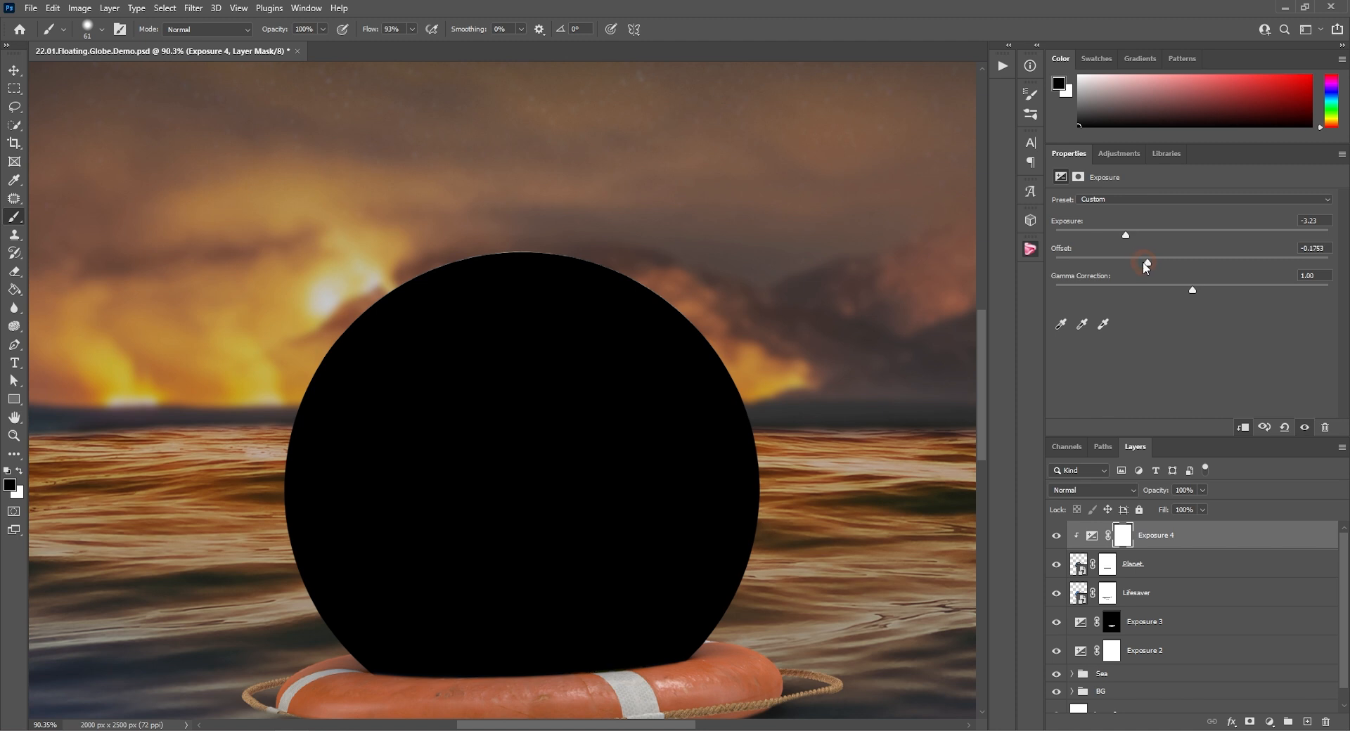
Invert the Exposure 4 mask and paint white with a large soft brush along the planet's base, lowering the brush opacity to 55% for further shading
{"action": "left_click", "coordinate": [1121, 543]}
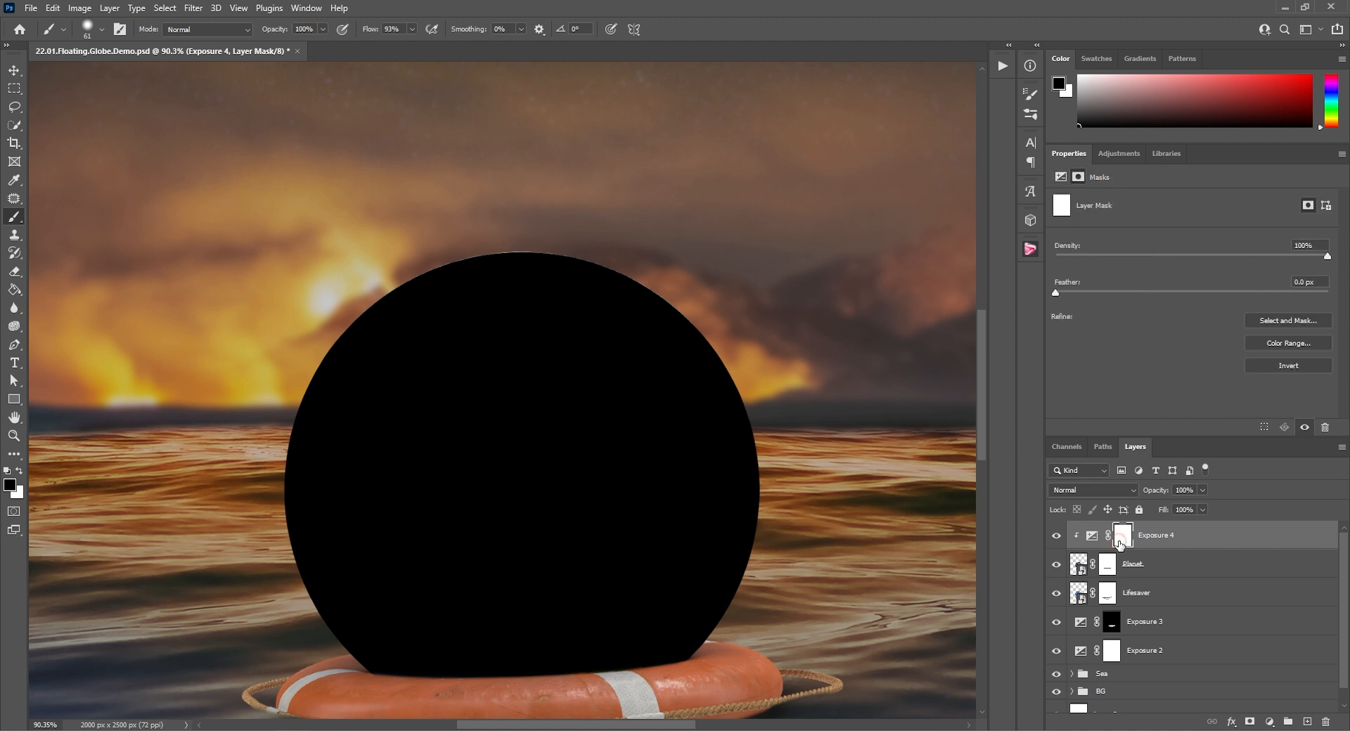
{"action": "key", "text": "ctrl+i"}
{"action": "scroll", "coordinate": [773, 450], "scroll_direction": "down", "scroll_amount": 3}
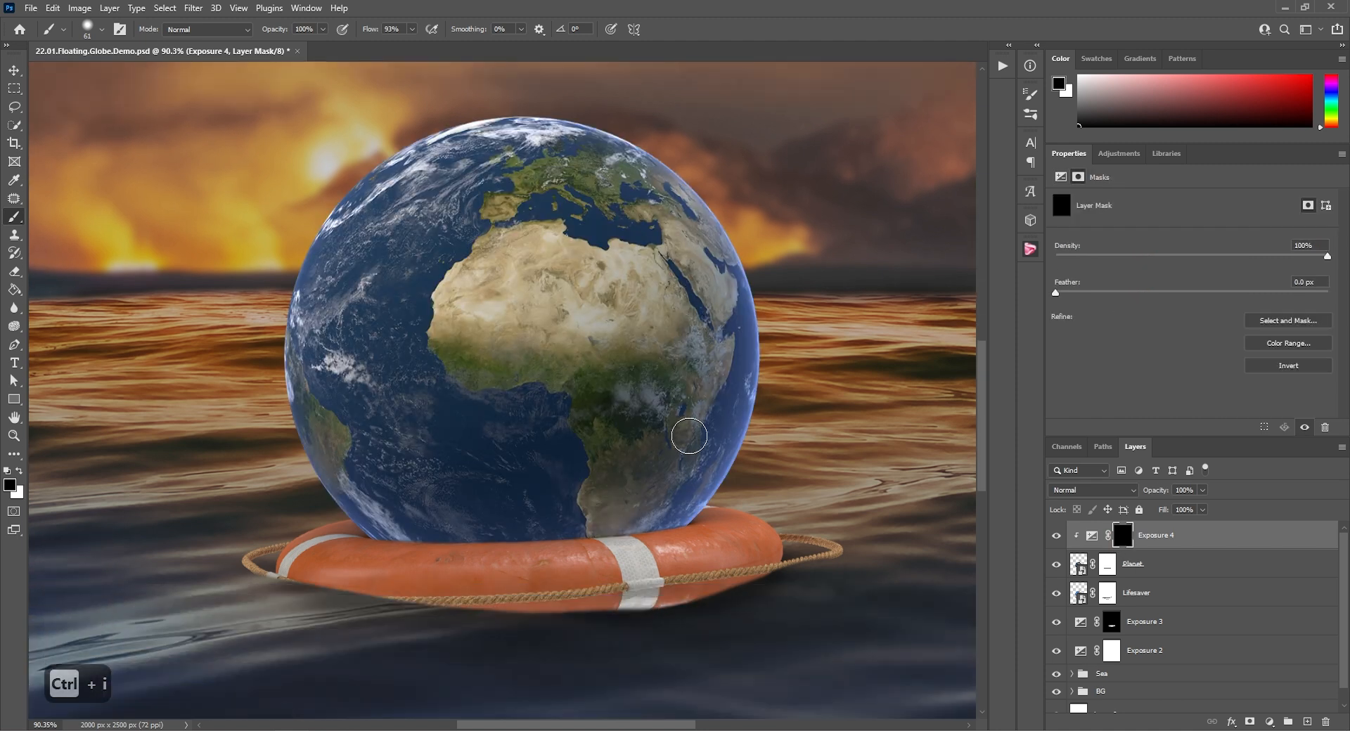
{"action": "key", "text": "x"}
{"action": "mouse_move", "coordinate": [399, 536]}
{"action": "left_mouse_down"}
{"action": "mouse_move", "coordinate": [484, 401]}
{"action": "mouse_move", "coordinate": [443, 403]}
{"action": "left_mouse_up"}
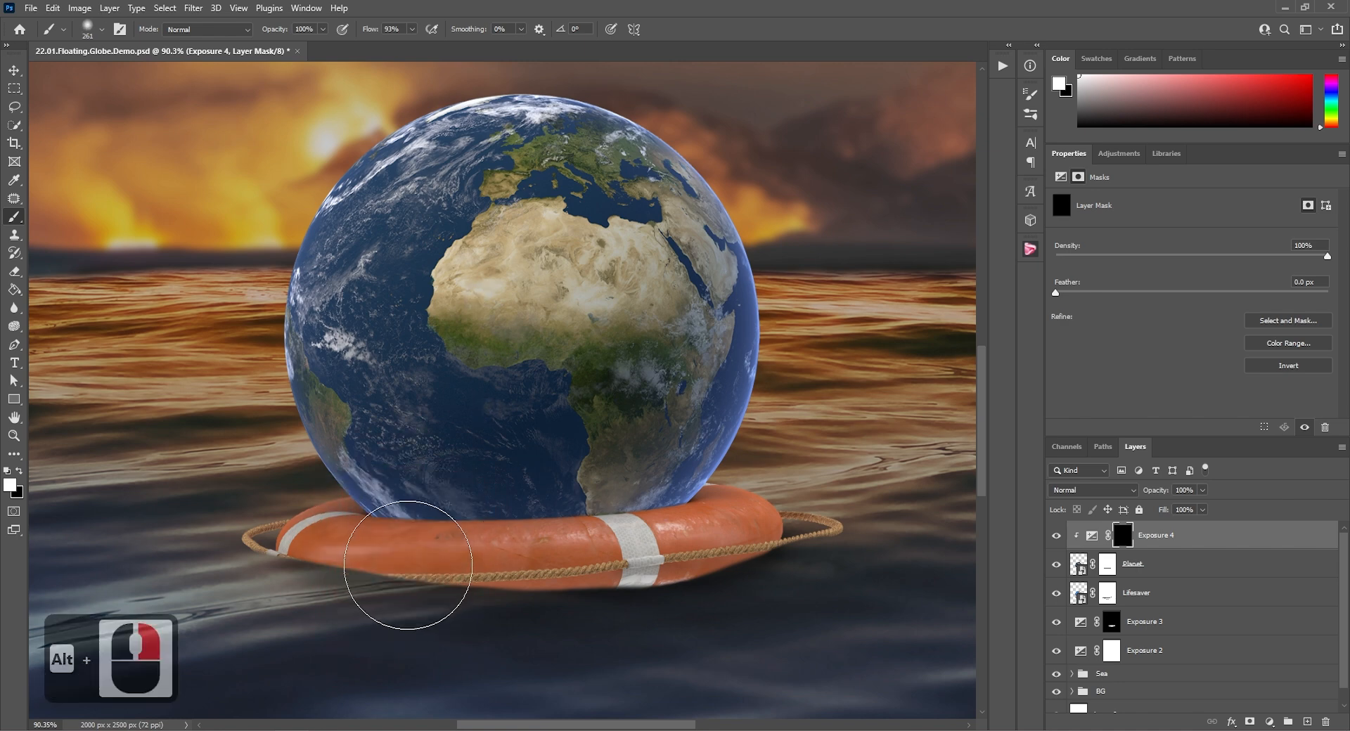
{"action": "mouse_move", "coordinate": [385, 565]}
{"action": "left_mouse_down"}
{"action": "mouse_move", "coordinate": [574, 573]}
{"action": "mouse_move", "coordinate": [704, 532]}
{"action": "left_mouse_up"}
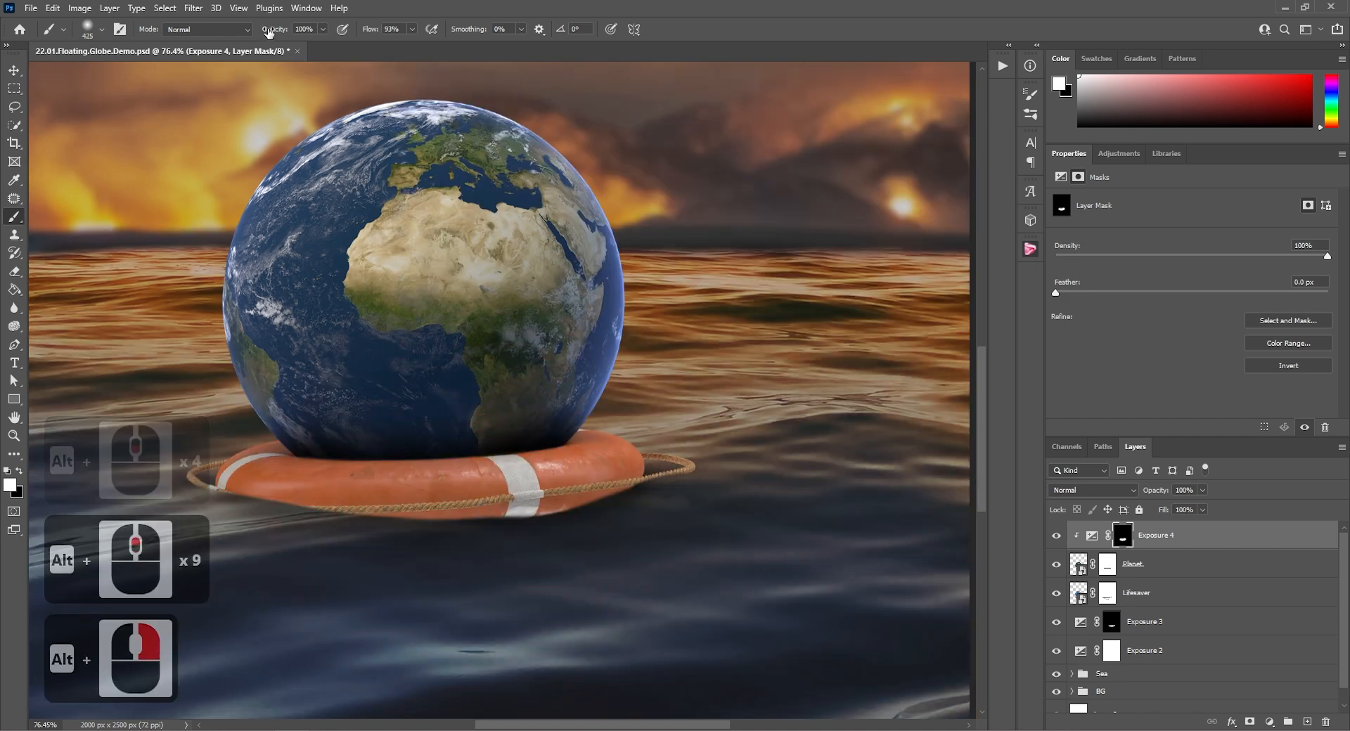
{"action": "left_click_drag", "start_coordinate": [273, 32], "coordinate": [242, 34]}
{"action": "mouse_move", "coordinate": [347, 496]}
{"action": "left_mouse_down"}
{"action": "mouse_move", "coordinate": [407, 513]}
{"action": "mouse_move", "coordinate": [573, 497]}
{"action": "mouse_move", "coordinate": [563, 504]}
{"action": "left_mouse_up"}
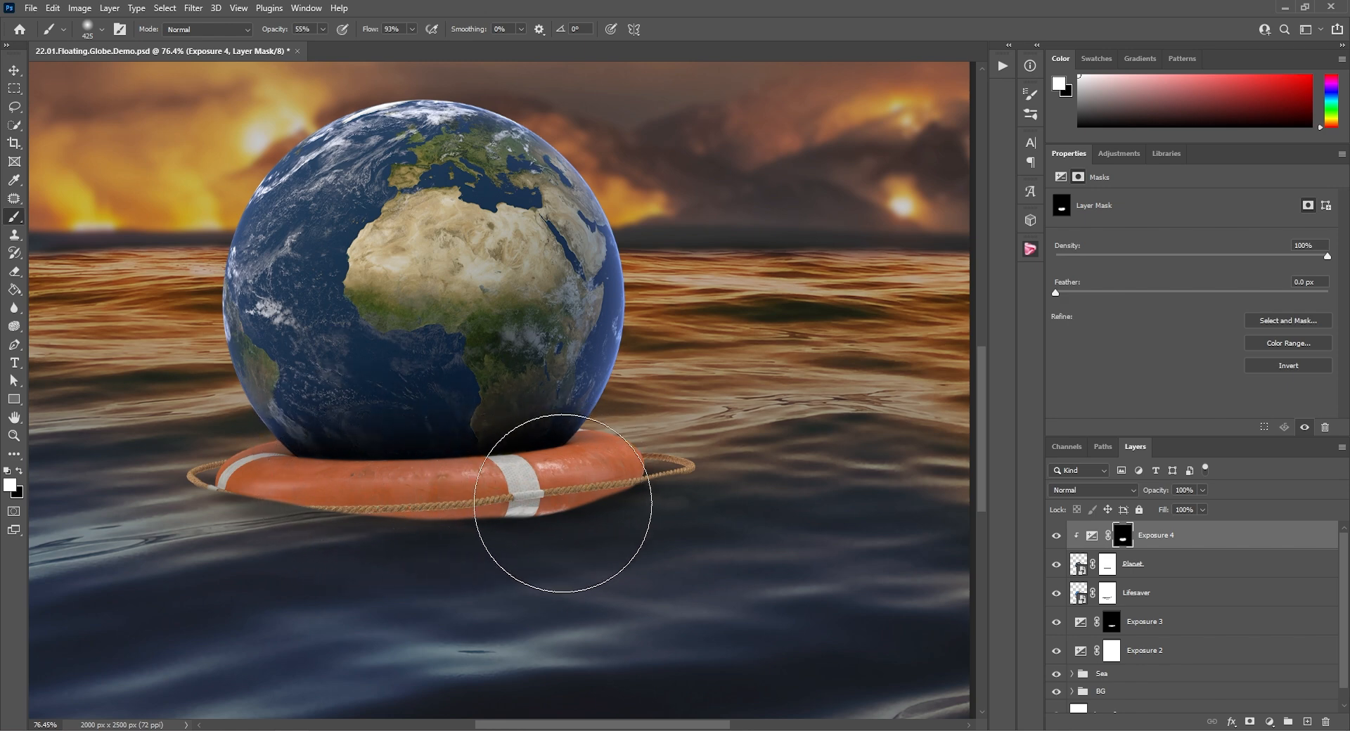
Group the Exposure 4, Planet and Lifesaver layers and name the group "Planet+Lifesaver"
{"action": "scroll", "coordinate": [492, 528], "scroll_direction": "down", "scroll_amount": 5}
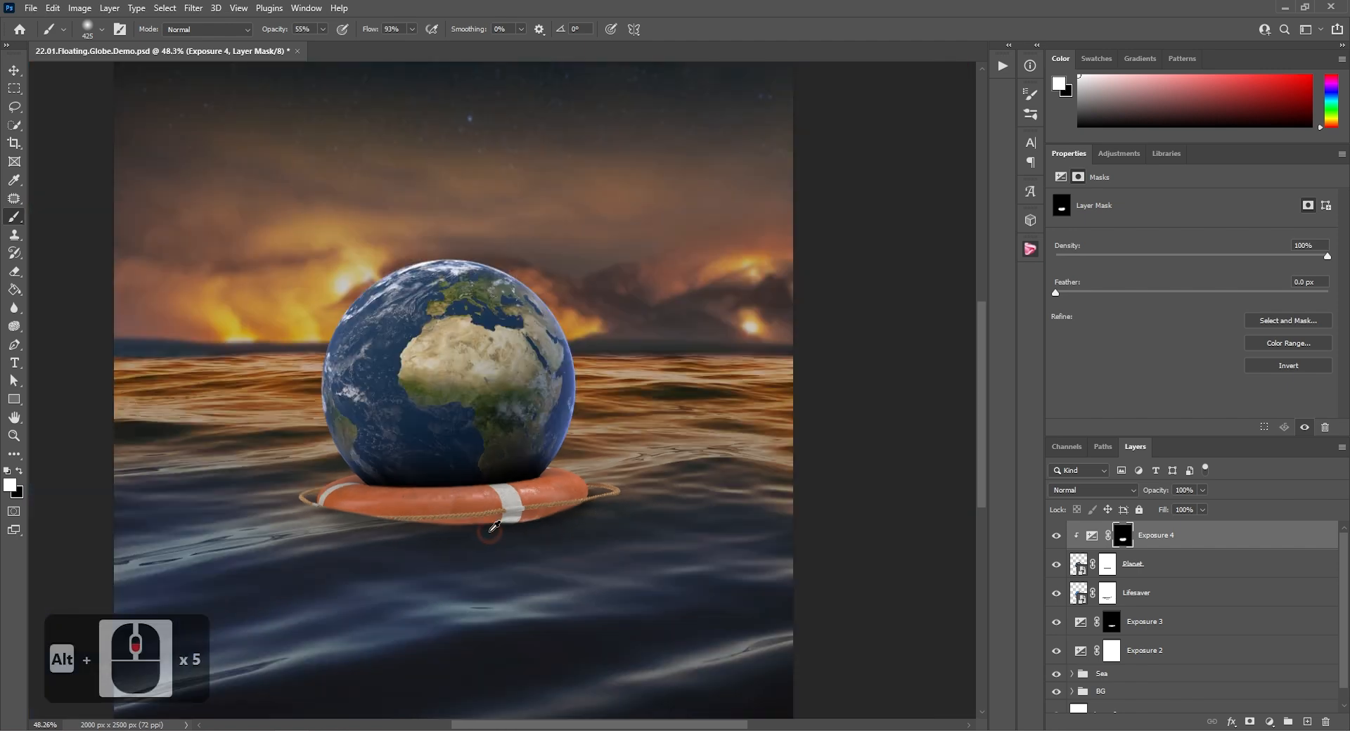
{"action": "key", "text": "ctrl+0"}
{"action": "key", "text": "v"}
{"action": "left_click", "coordinate": [1148, 594], "text": "shift"}
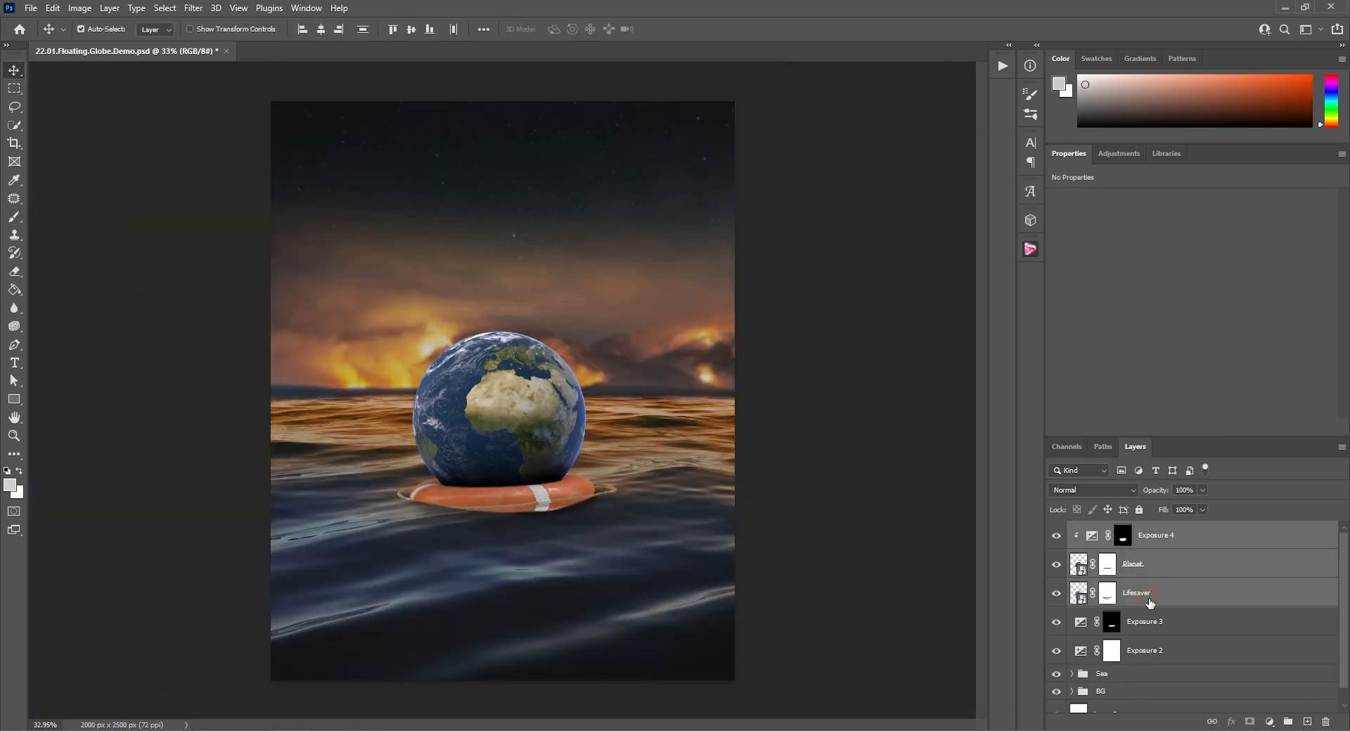
{"action": "left_click", "coordinate": [1289, 722]}
{"action": "double_click", "coordinate": [1111, 529]}
{"action": "type", "text": "Planet+Life"}
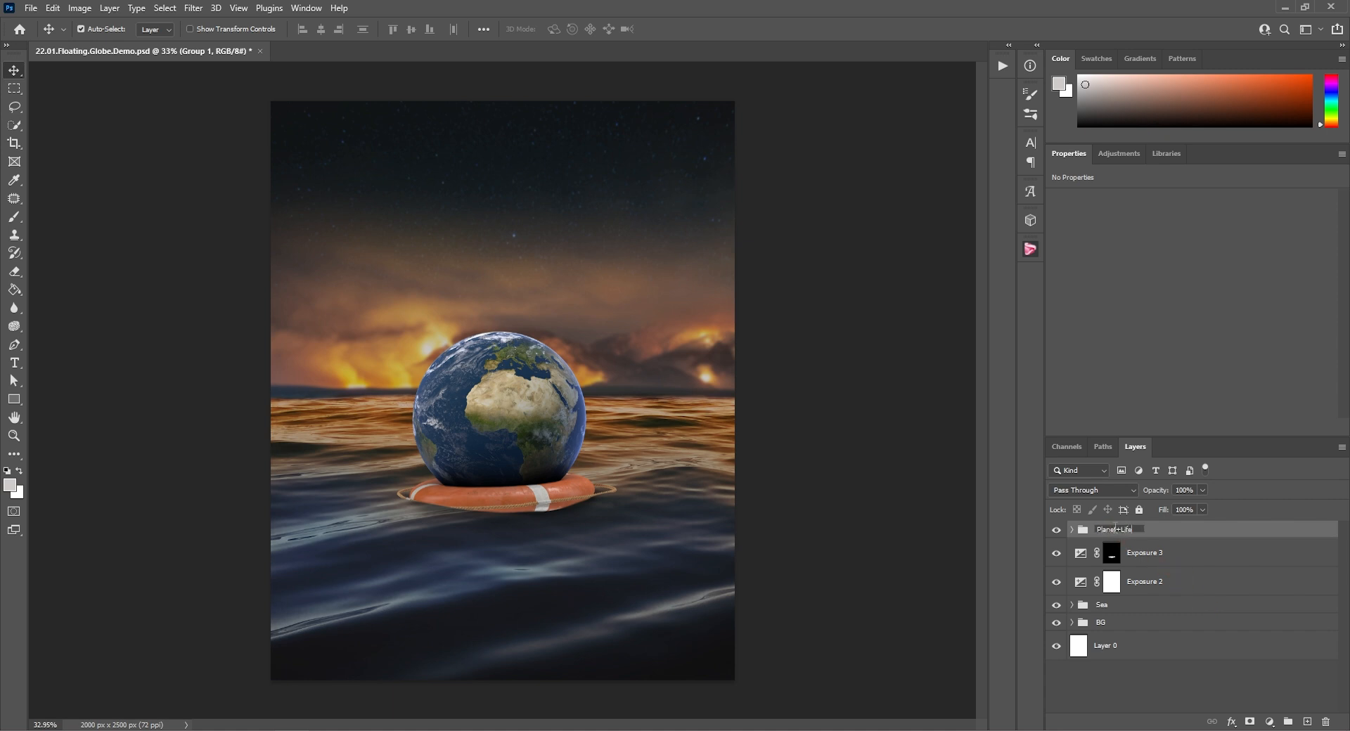
{"action": "type", "text": "saver"}
{"action": "key", "text": "Return"}
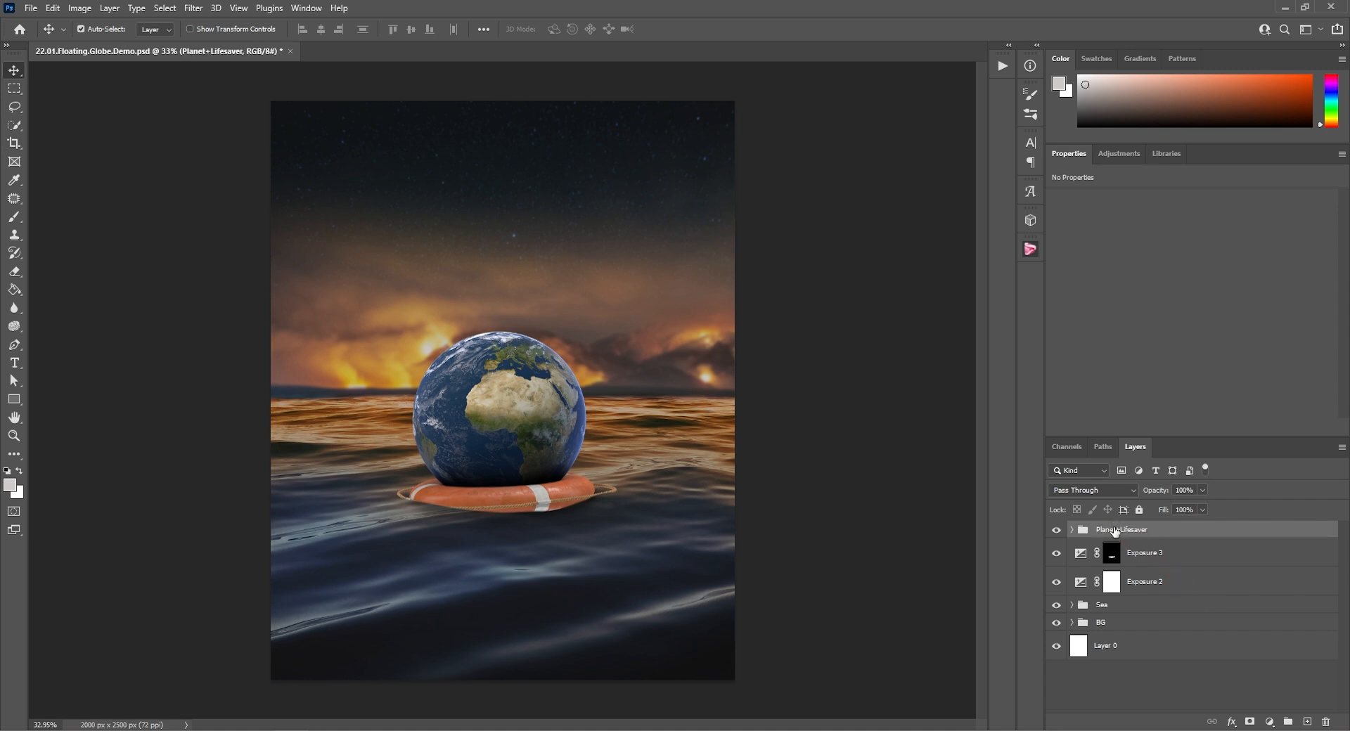
Add a Hue/Saturation adjustment clipped to the Planet+Lifesaver group, with saturation +50 and lightness -6
{"action": "left_click", "coordinate": [1113, 157]}
{"action": "left_click", "coordinate": [1074, 223]}
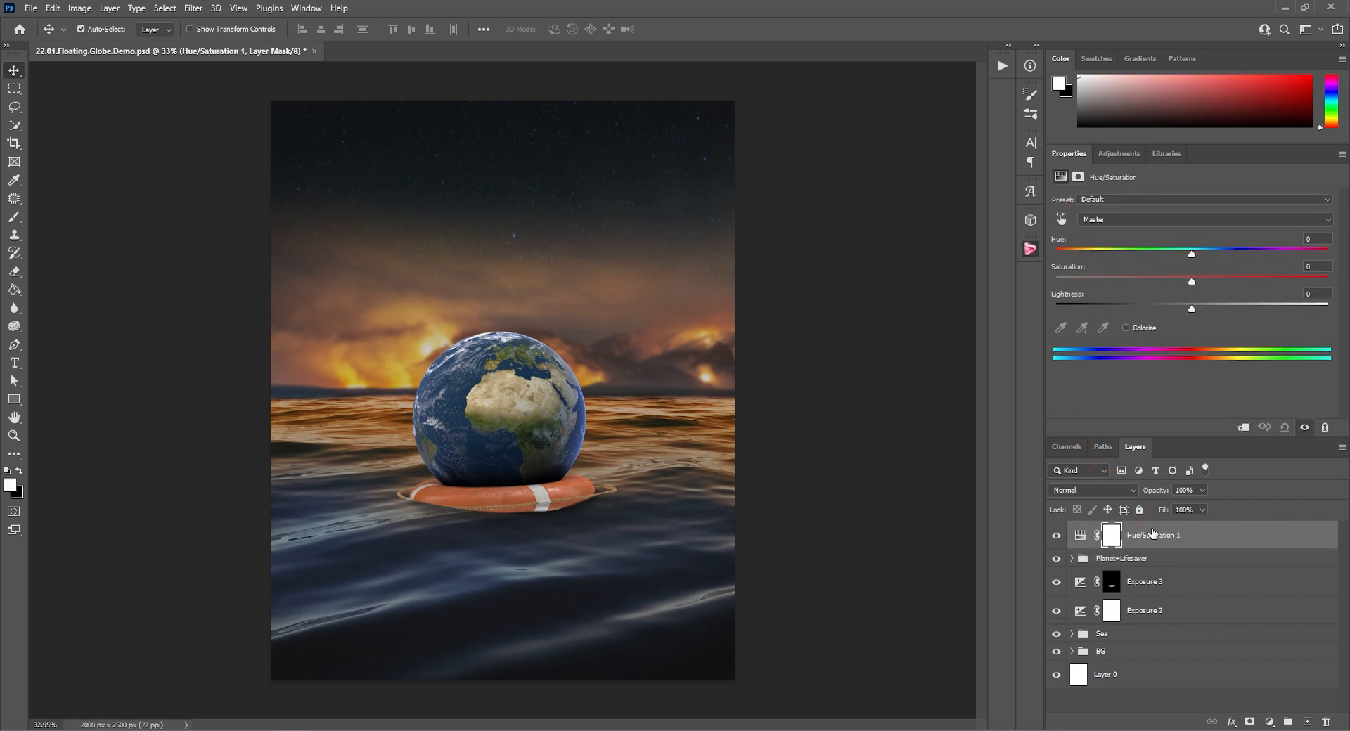
{"action": "right_click", "coordinate": [1150, 529]}
{"action": "left_click", "coordinate": [1184, 401]}
{"action": "left_click_drag", "start_coordinate": [1193, 283], "coordinate": [1183, 309]}
{"action": "left_click_drag", "start_coordinate": [1256, 279], "coordinate": [1260, 280]}
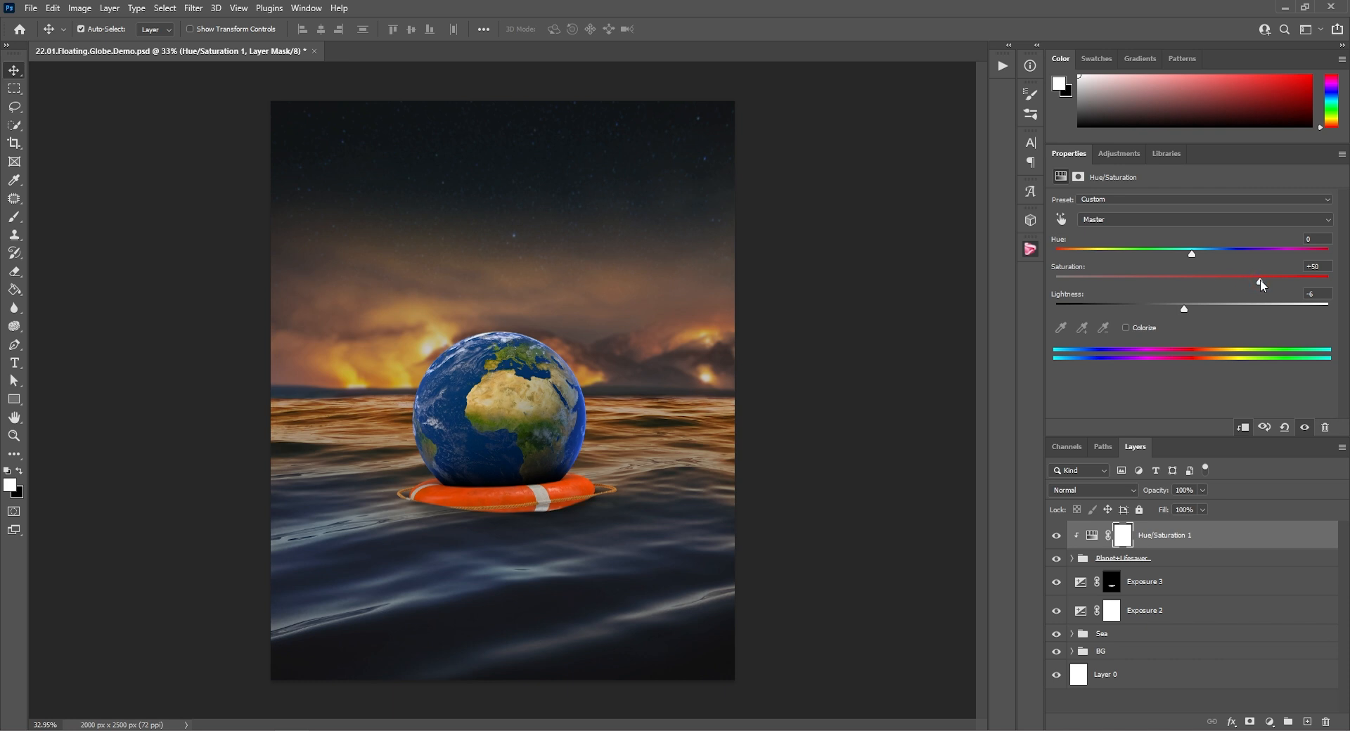
Adjust the Blues range of the Hue/Saturation layer to hue -26, saturation +74 and lightness -24
{"action": "left_click", "coordinate": [1107, 220]}
{"action": "left_click", "coordinate": [1094, 285]}
{"action": "left_click_drag", "start_coordinate": [1192, 252], "coordinate": [1268, 281]}
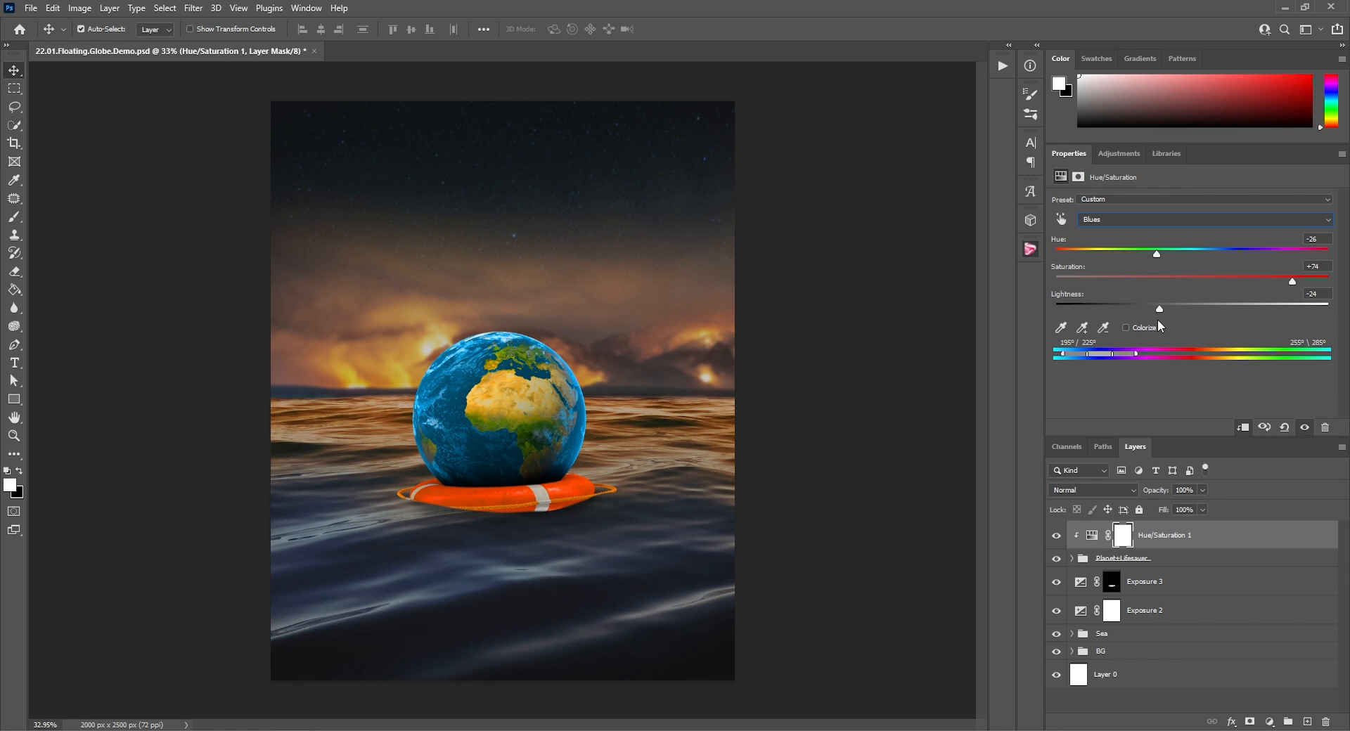
Add an Exposure adjustment clipped to the group, with exposure -1.72, offset +0.0206 and gamma correction 0.83
{"action": "left_click", "coordinate": [1123, 158]}
{"action": "left_click", "coordinate": [1134, 185]}
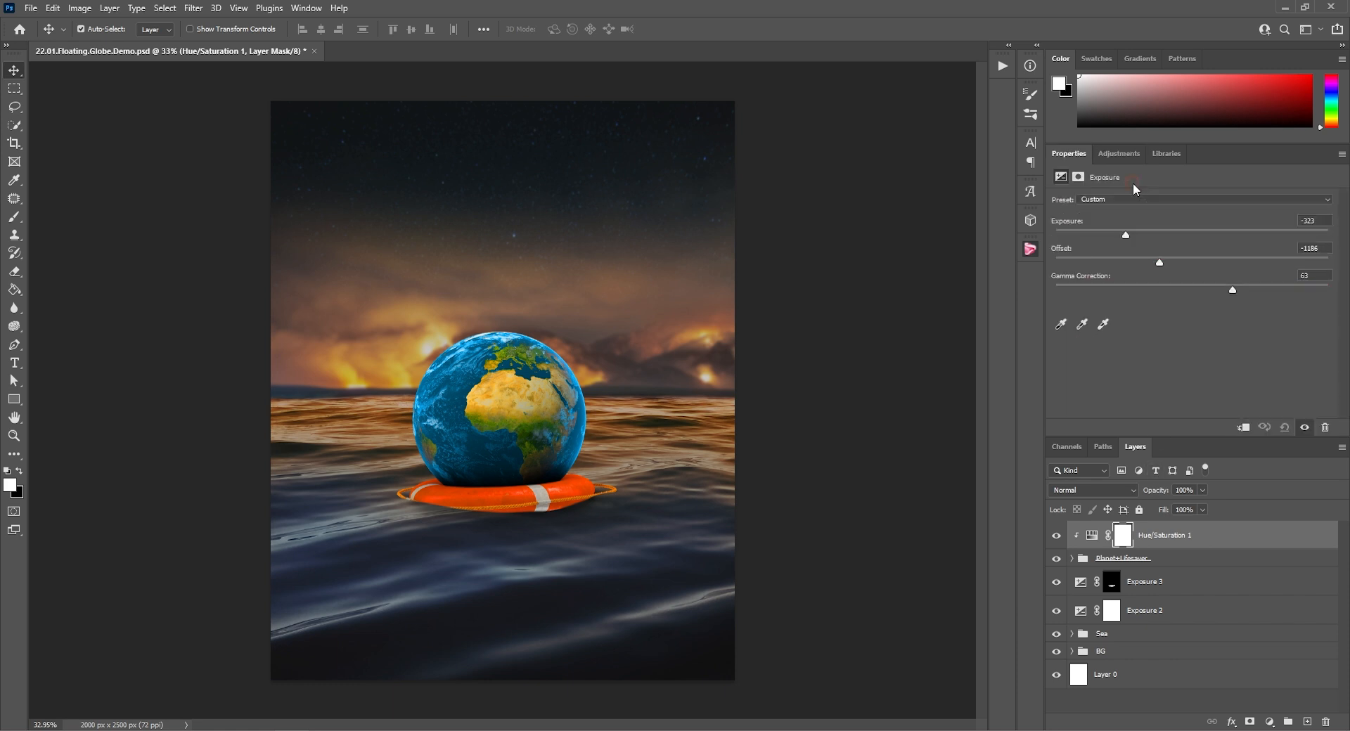
{"action": "right_click", "coordinate": [1153, 534]}
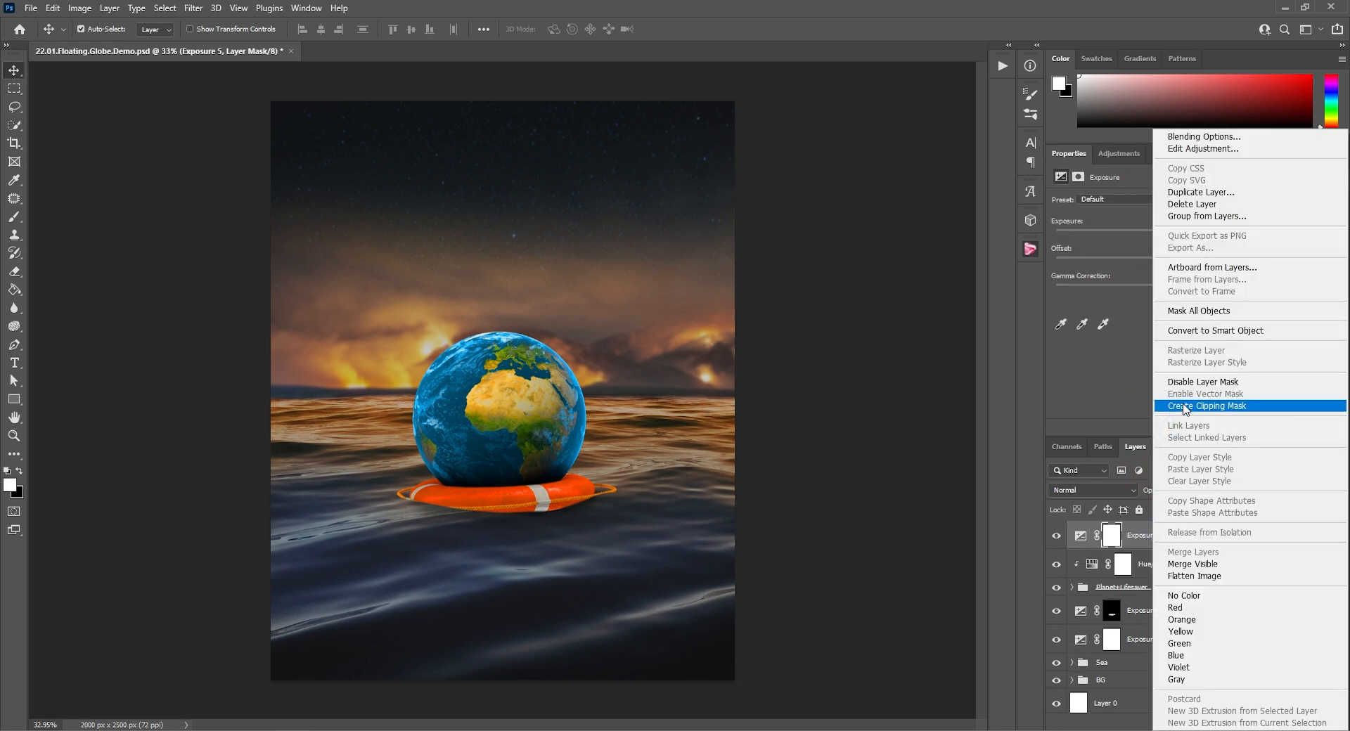
{"action": "left_click", "coordinate": [1185, 407]}
{"action": "left_click_drag", "start_coordinate": [1192, 233], "coordinate": [1203, 265]}
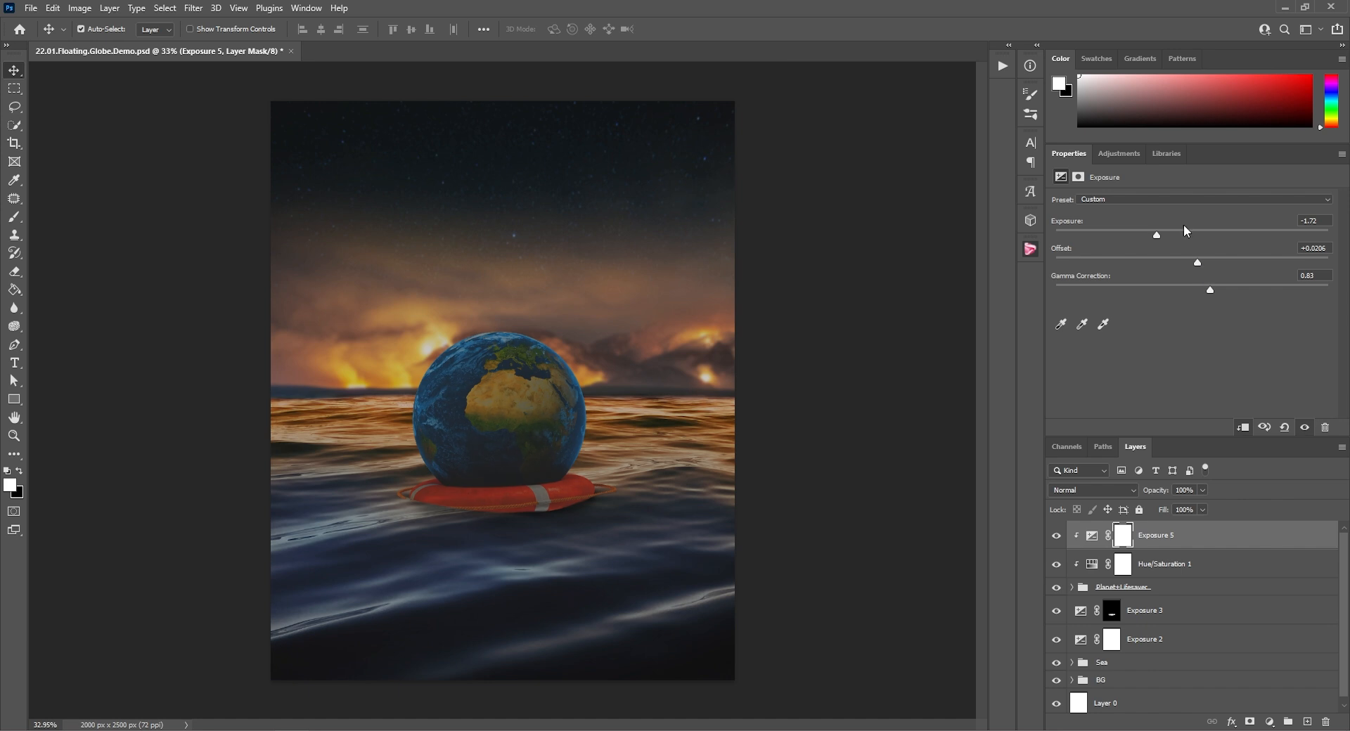
Add a Brightness/Contrast adjustment with brightness -25 and contrast 35, and clip it to the group
{"action": "left_click", "coordinate": [1124, 153]}
{"action": "left_click", "coordinate": [1084, 185]}
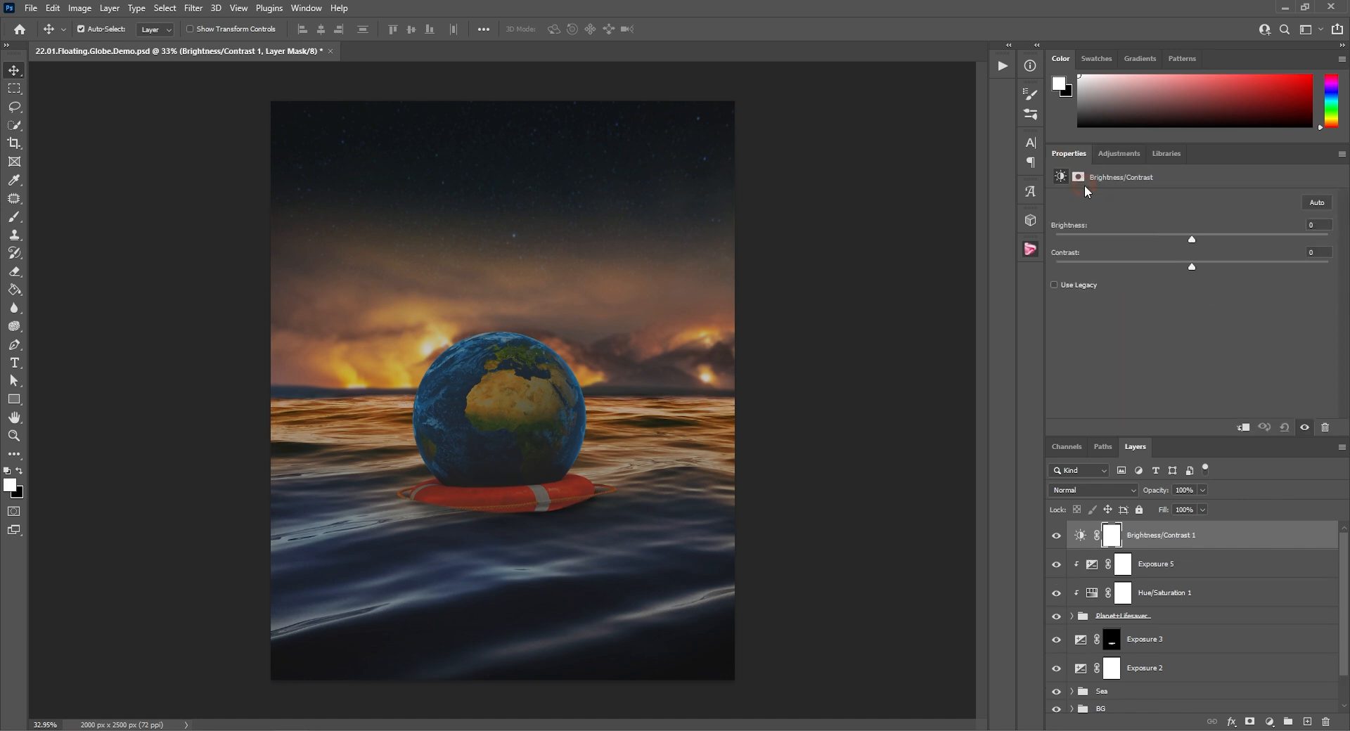
{"action": "left_click_drag", "start_coordinate": [1194, 243], "coordinate": [1170, 242]}
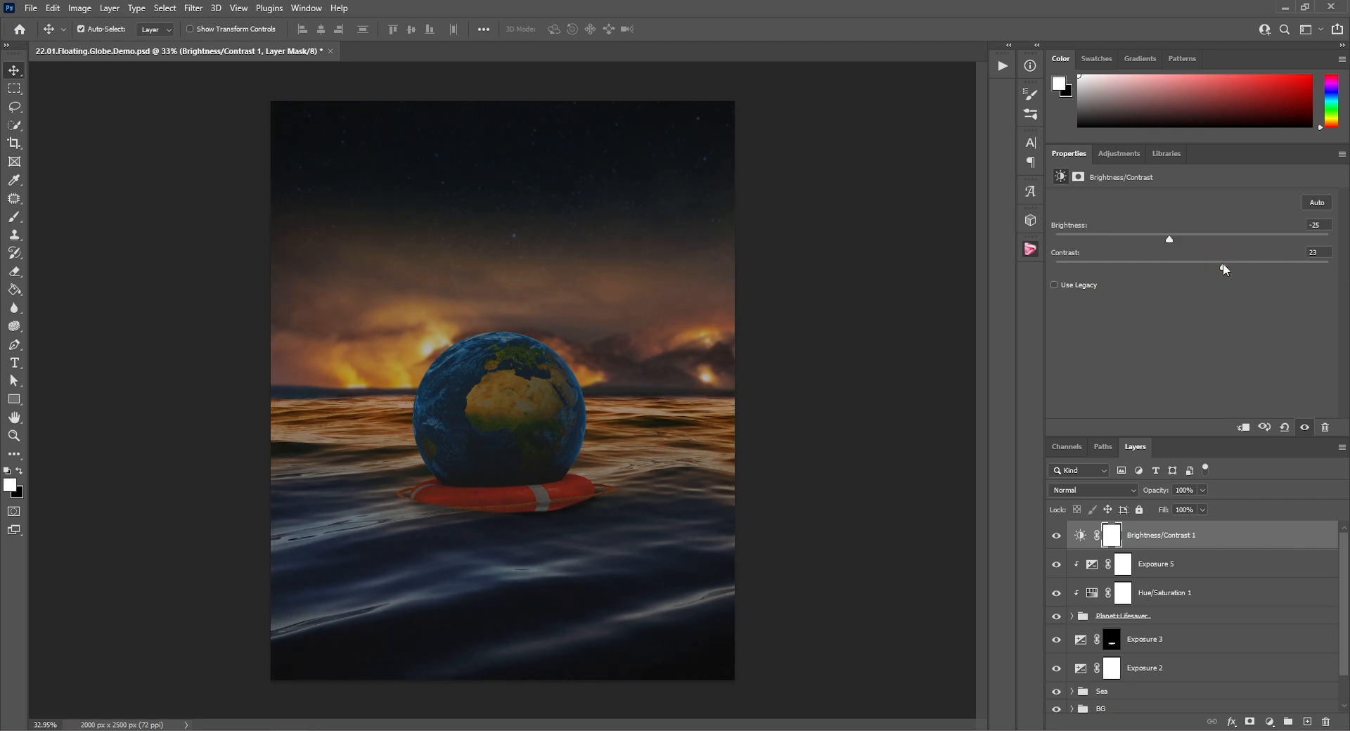
{"action": "right_click", "coordinate": [1167, 538]}
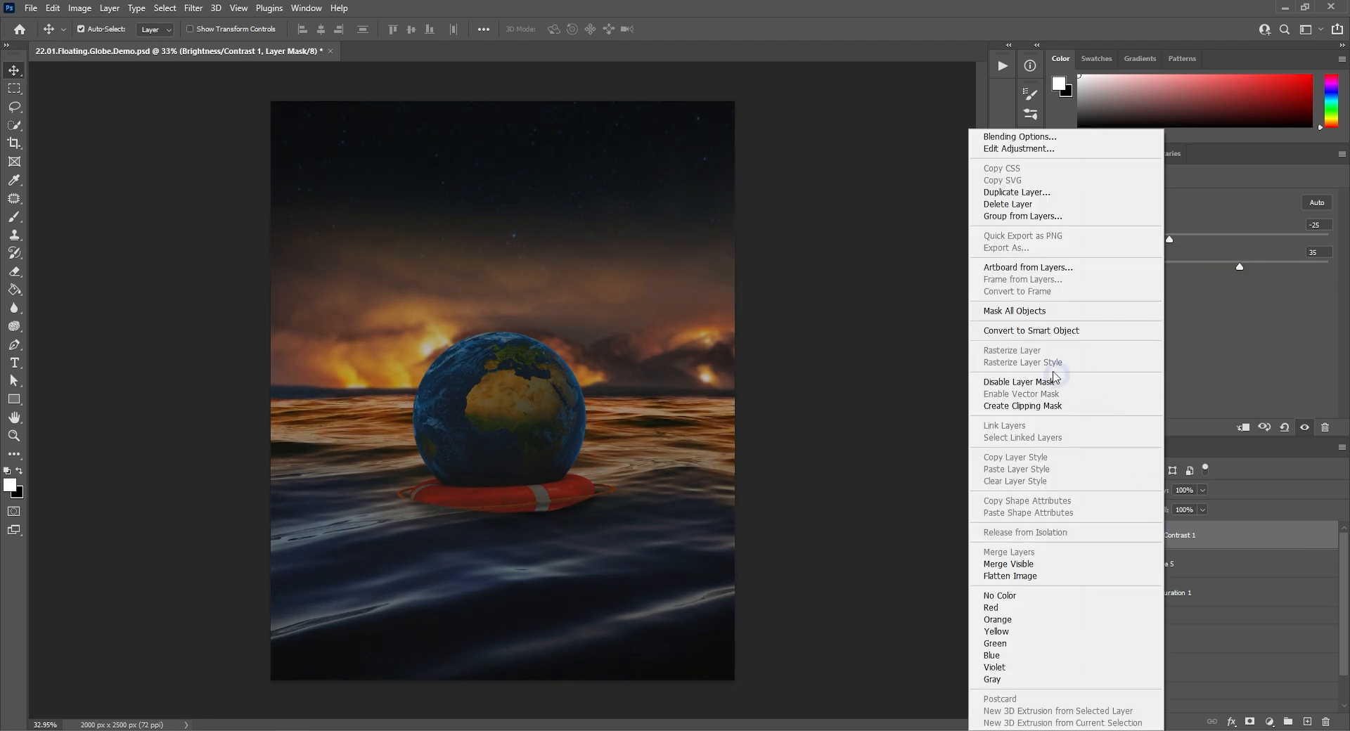
{"action": "left_click", "coordinate": [1018, 405]}
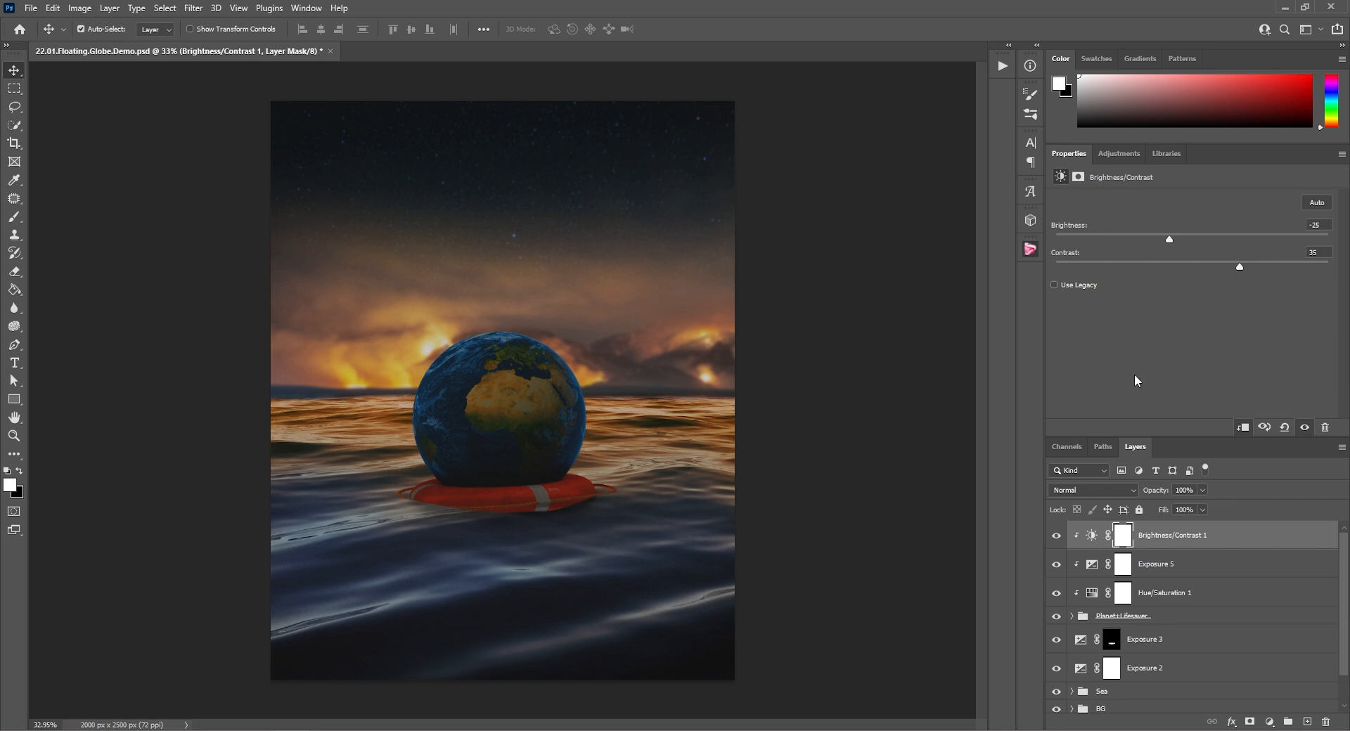
Add another Hue/Saturation adjustment clipped to the group and rename it "Orange Highlights"
{"action": "left_click", "coordinate": [1110, 157]}
{"action": "left_click", "coordinate": [1079, 202]}
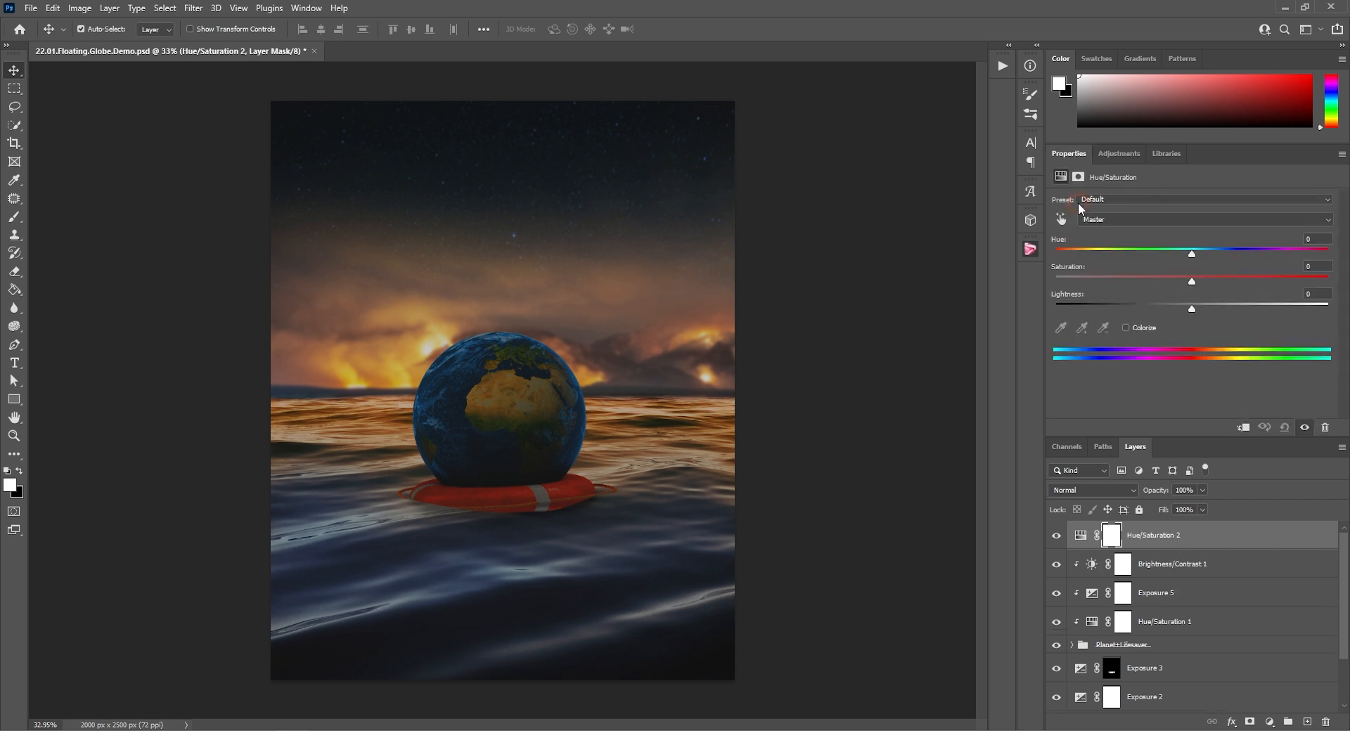
{"action": "right_click", "coordinate": [1155, 538]}
{"action": "left_click", "coordinate": [1013, 406]}
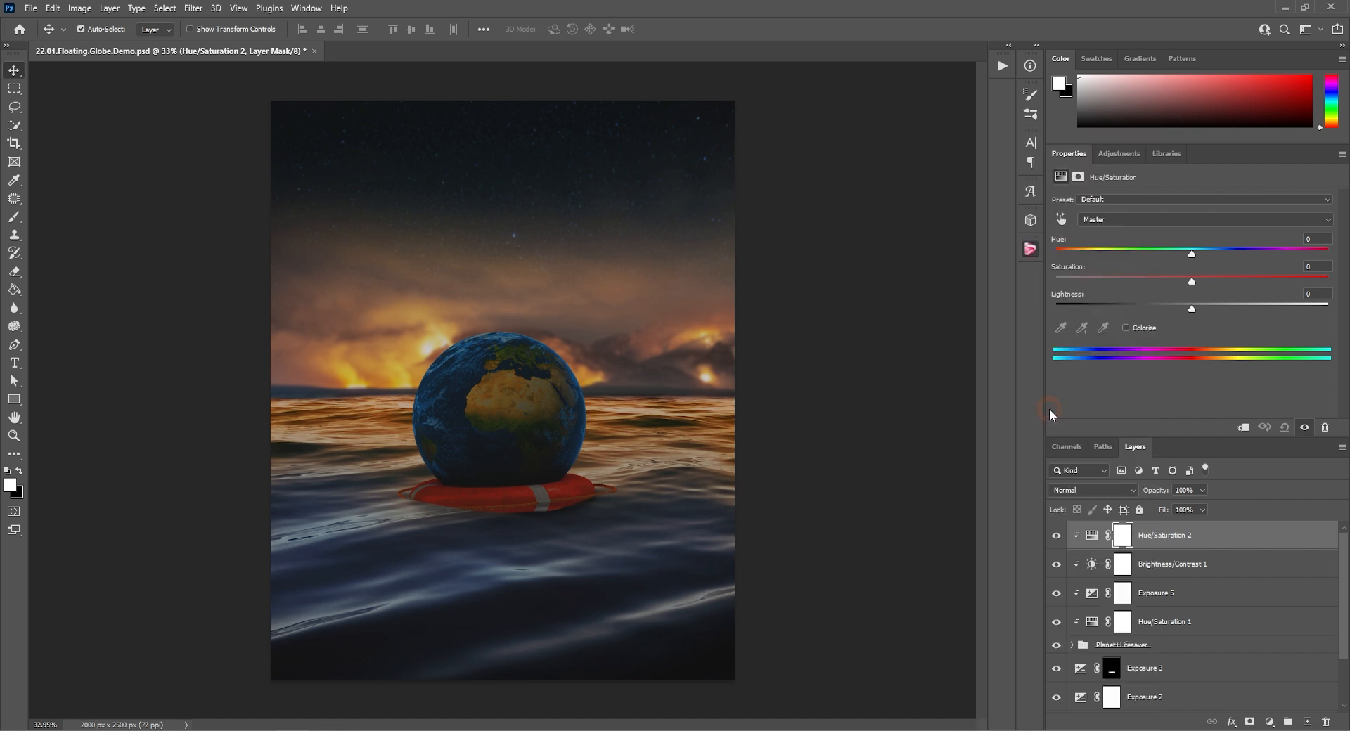
{"action": "double_click", "coordinate": [1161, 538]}
{"action": "type", "text": "Orange Highlights"}
{"action": "key", "text": "Return"}
Colorize the Orange Highlights layer with hue 29, saturation 57 and lightness -10, and set its blend mode to Linear Dodge (Add)
{"action": "left_click", "coordinate": [1126, 328]}
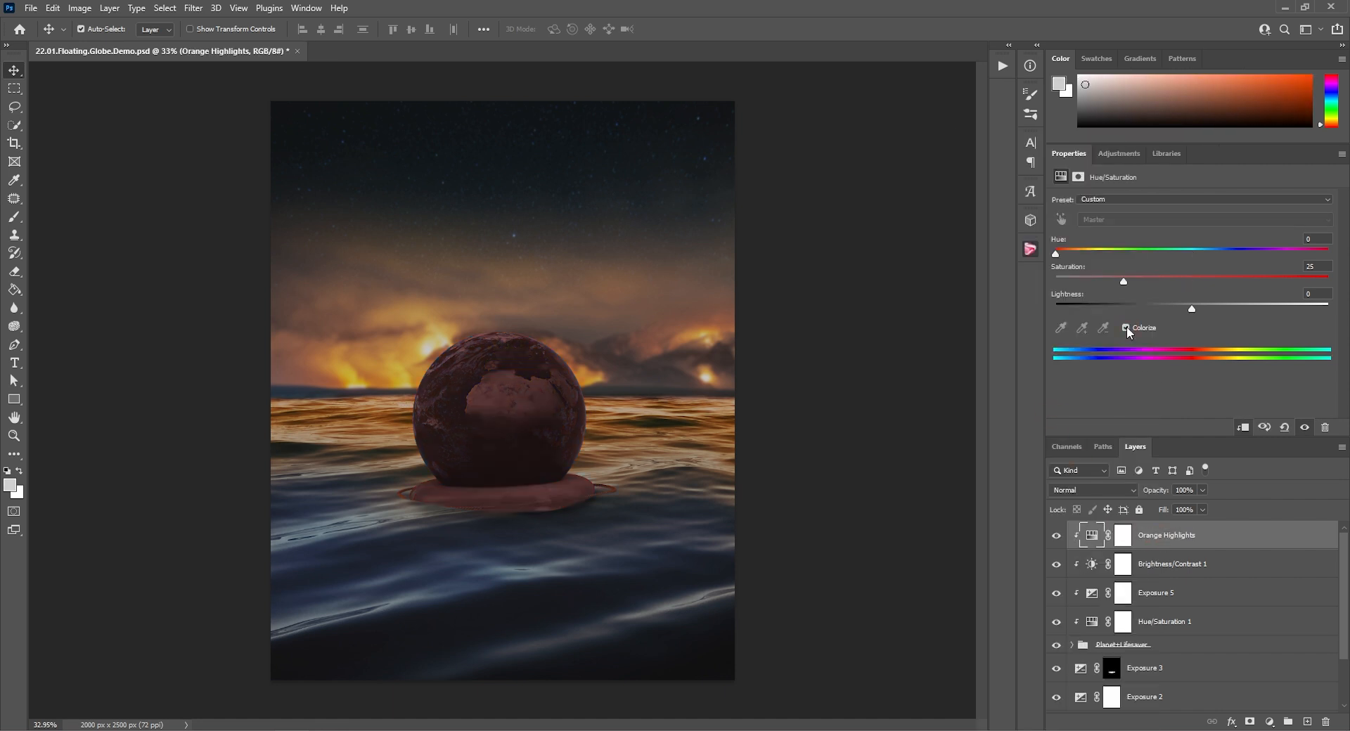
{"action": "left_click_drag", "start_coordinate": [1057, 253], "coordinate": [1071, 259]}
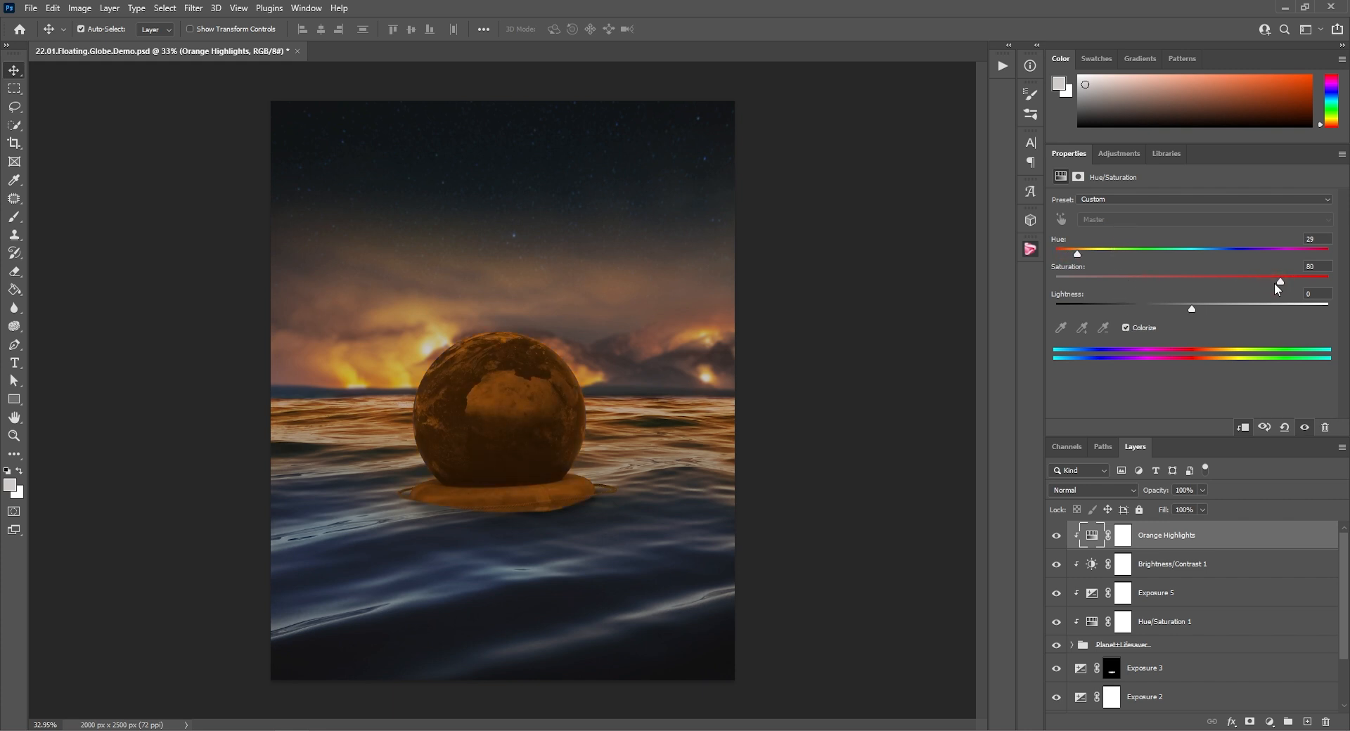
{"action": "left_click_drag", "start_coordinate": [1254, 282], "coordinate": [1211, 281]}
{"action": "left_click_drag", "start_coordinate": [1191, 308], "coordinate": [1186, 308]}
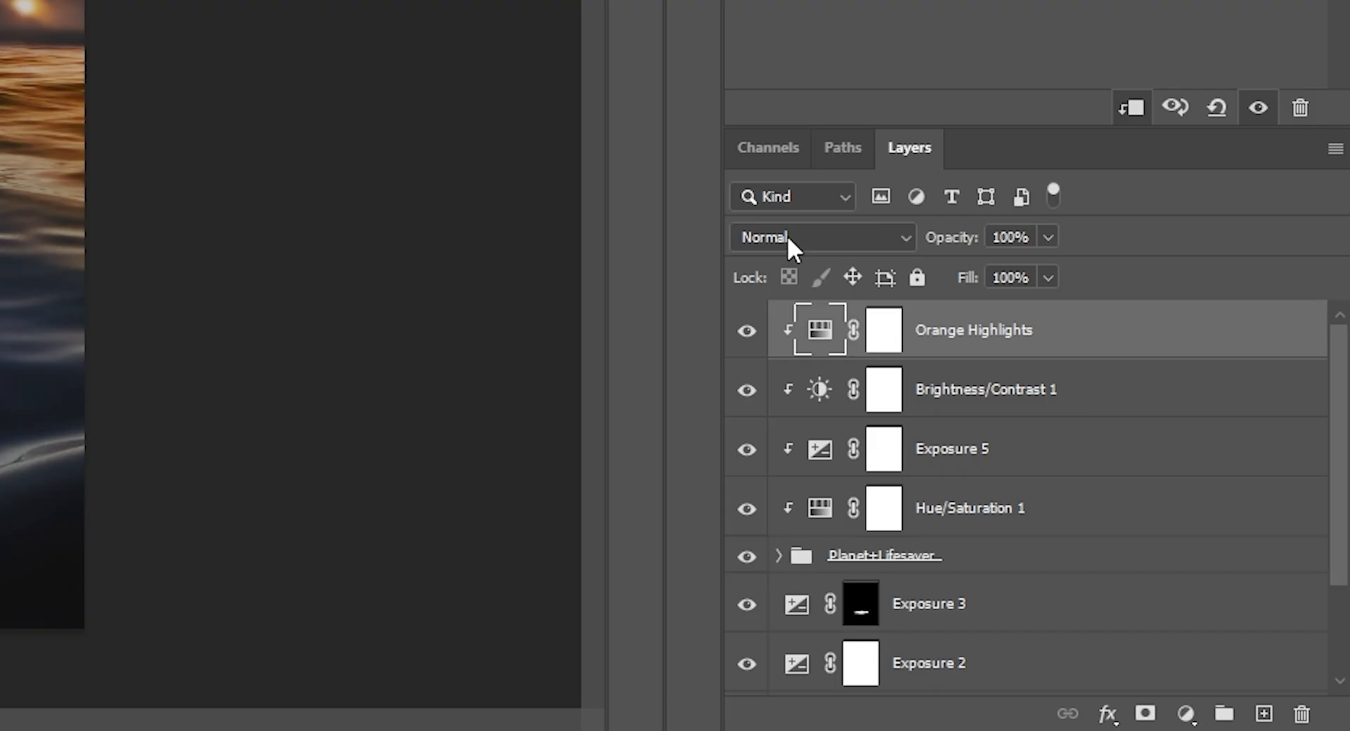
{"action": "left_click", "coordinate": [1076, 492]}
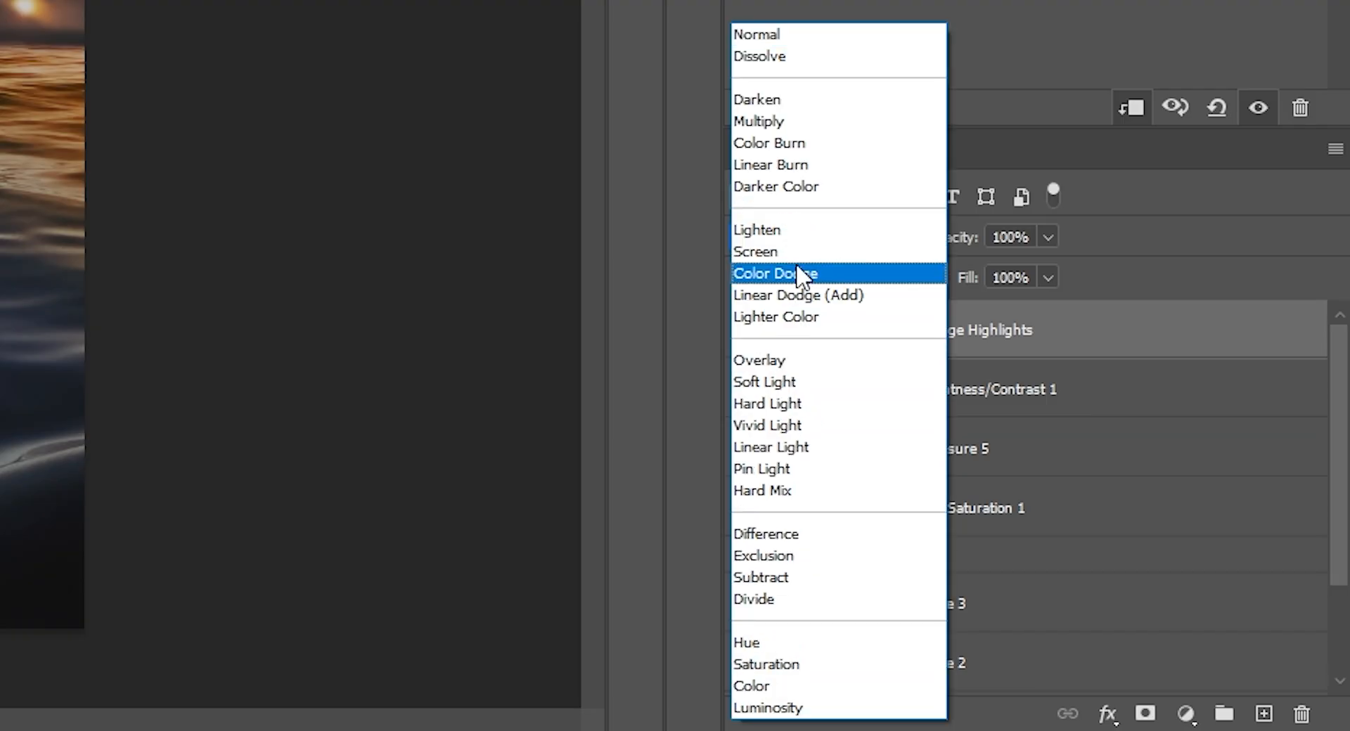
{"action": "left_click", "coordinate": [805, 290]}
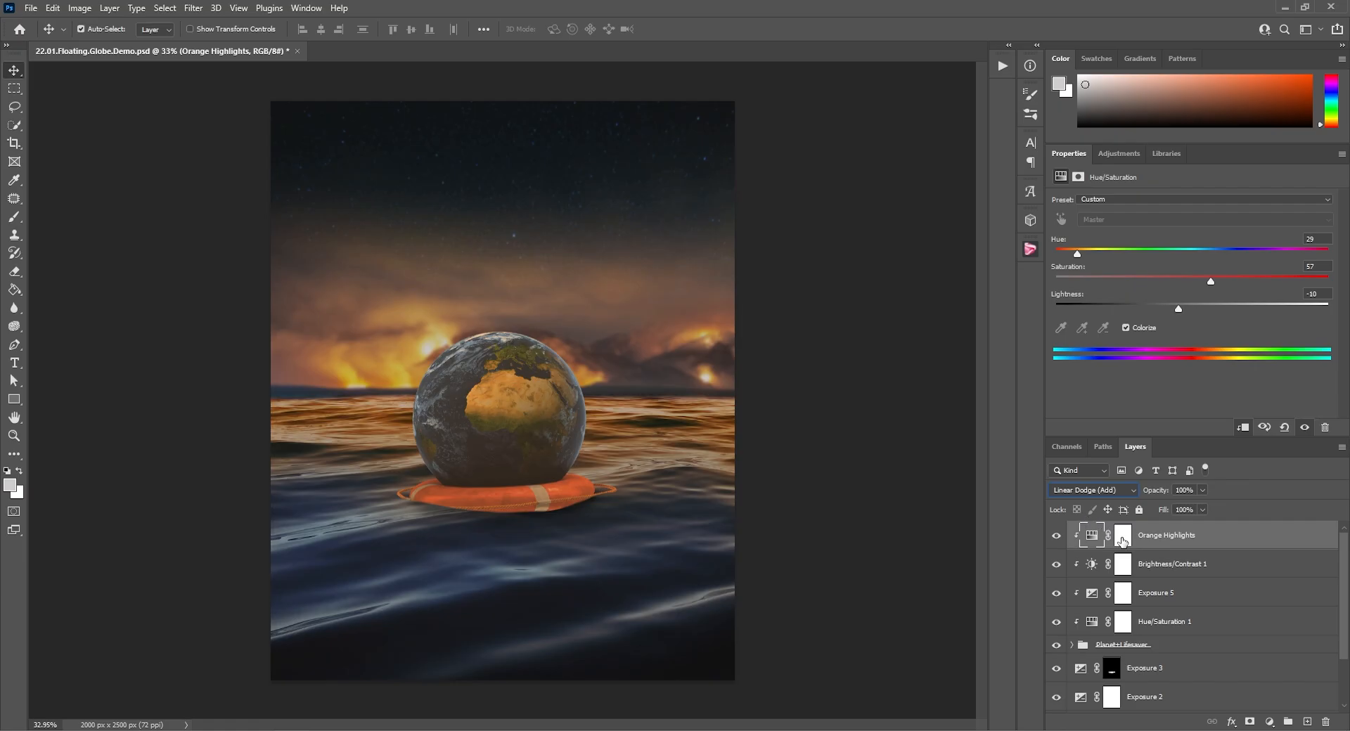
Invert the Orange Highlights mask and paint white with a soft brush around the planet's outer edge on both sides and over the top
{"action": "left_click", "coordinate": [1122, 541]}
{"action": "key", "text": "ctrl+i"}
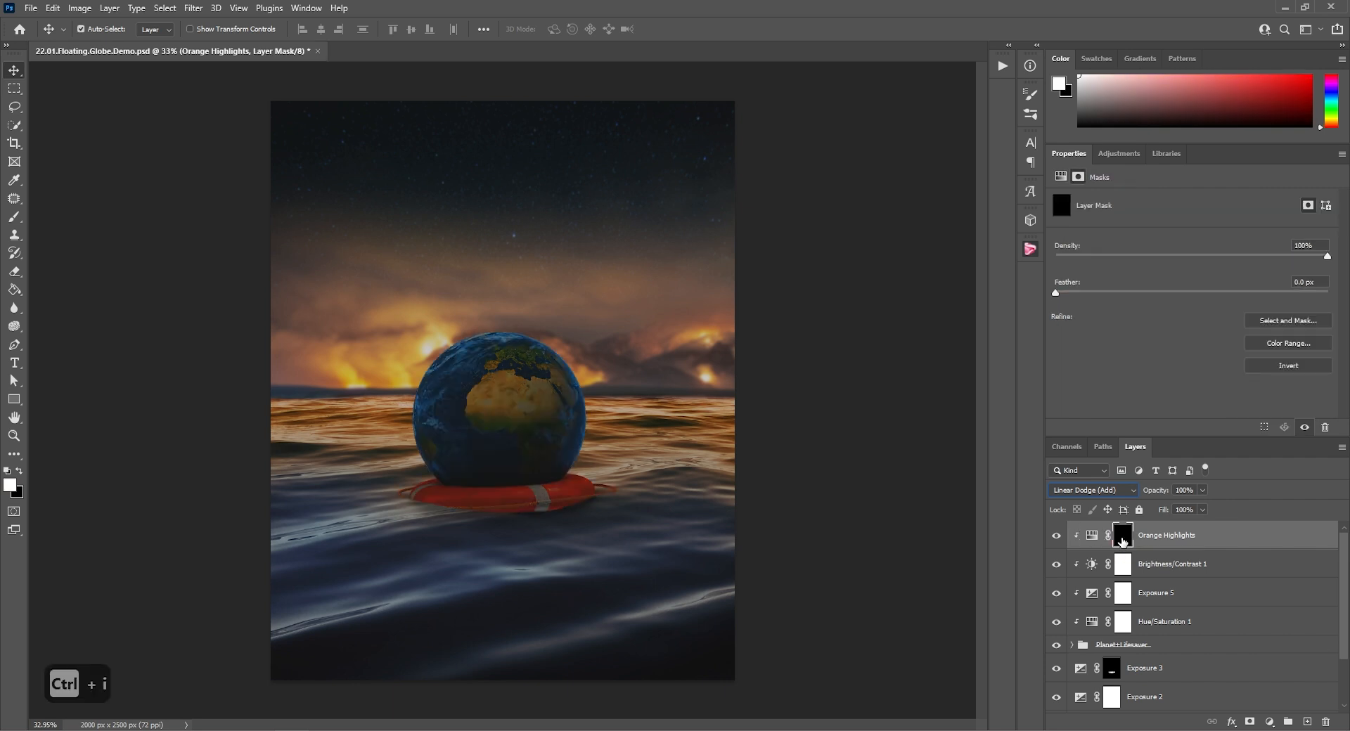
{"action": "left_click", "coordinate": [13, 218]}
{"action": "left_click_drag", "start_coordinate": [602, 479], "coordinate": [603, 358]}
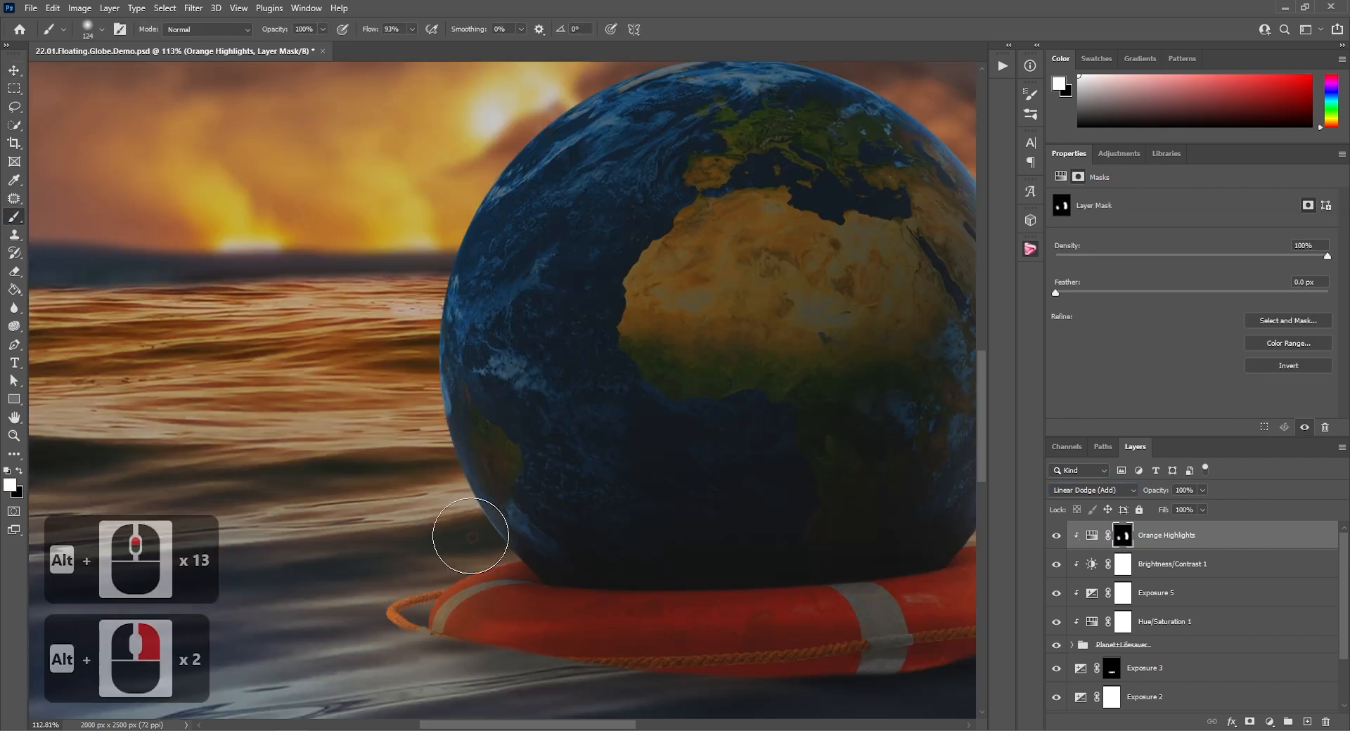
{"action": "mouse_move", "coordinate": [469, 537]}
{"action": "left_mouse_down"}
{"action": "mouse_move", "coordinate": [425, 407]}
{"action": "mouse_move", "coordinate": [439, 231]}
{"action": "left_mouse_up"}
{"action": "scroll", "coordinate": [439, 232], "scroll_direction": "down", "scroll_amount": 4}
{"action": "mouse_move", "coordinate": [503, 135]}
{"action": "left_mouse_down"}
{"action": "mouse_move", "coordinate": [583, 100]}
{"action": "mouse_move", "coordinate": [742, 105]}
{"action": "mouse_move", "coordinate": [806, 139]}
{"action": "mouse_move", "coordinate": [868, 235]}
{"action": "mouse_move", "coordinate": [889, 348]}
{"action": "mouse_move", "coordinate": [879, 428]}
{"action": "mouse_move", "coordinate": [856, 426]}
{"action": "mouse_move", "coordinate": [861, 411]}
{"action": "mouse_move", "coordinate": [836, 442]}
{"action": "left_mouse_up"}
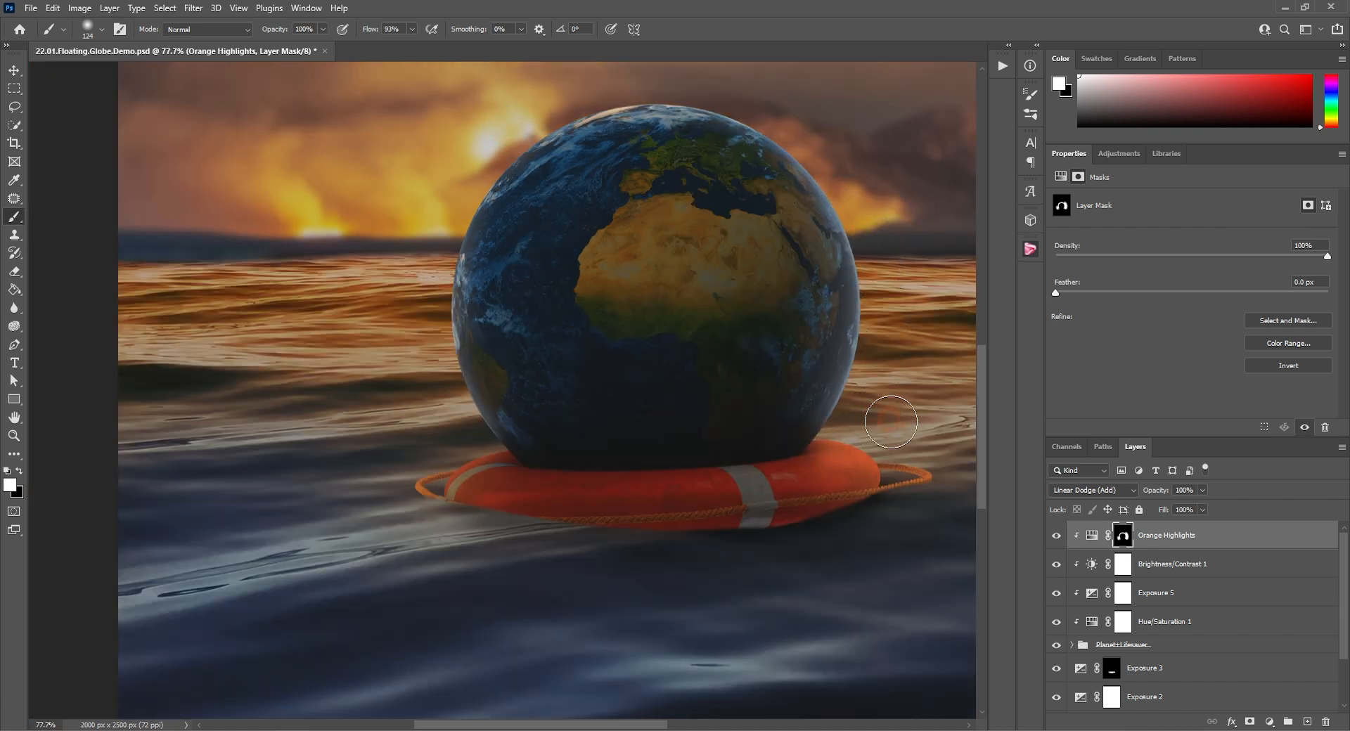
{"action": "scroll", "coordinate": [454, 239], "scroll_direction": "down", "scroll_amount": 5}
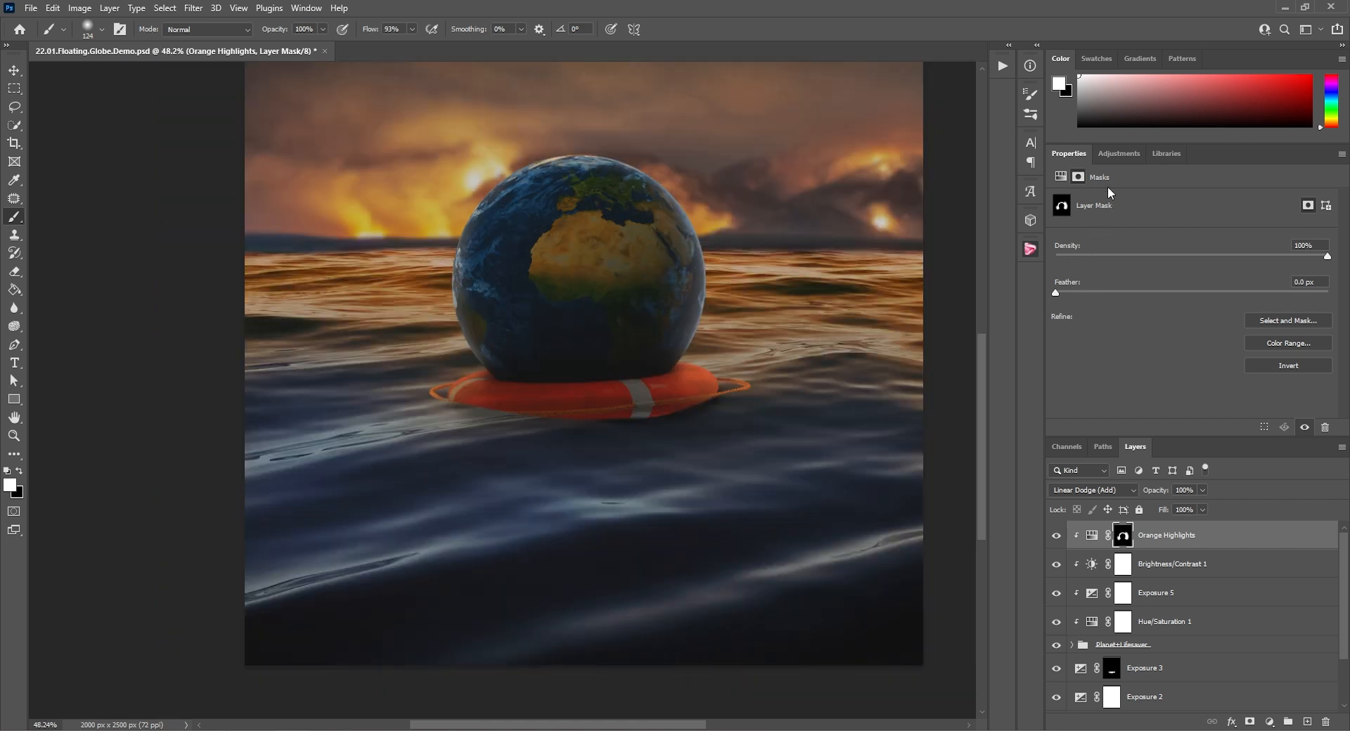
Add an Exposure adjustment clipped to the group and raise its exposure slightly
{"action": "left_click", "coordinate": [1119, 153]}
{"action": "left_click", "coordinate": [1129, 185]}
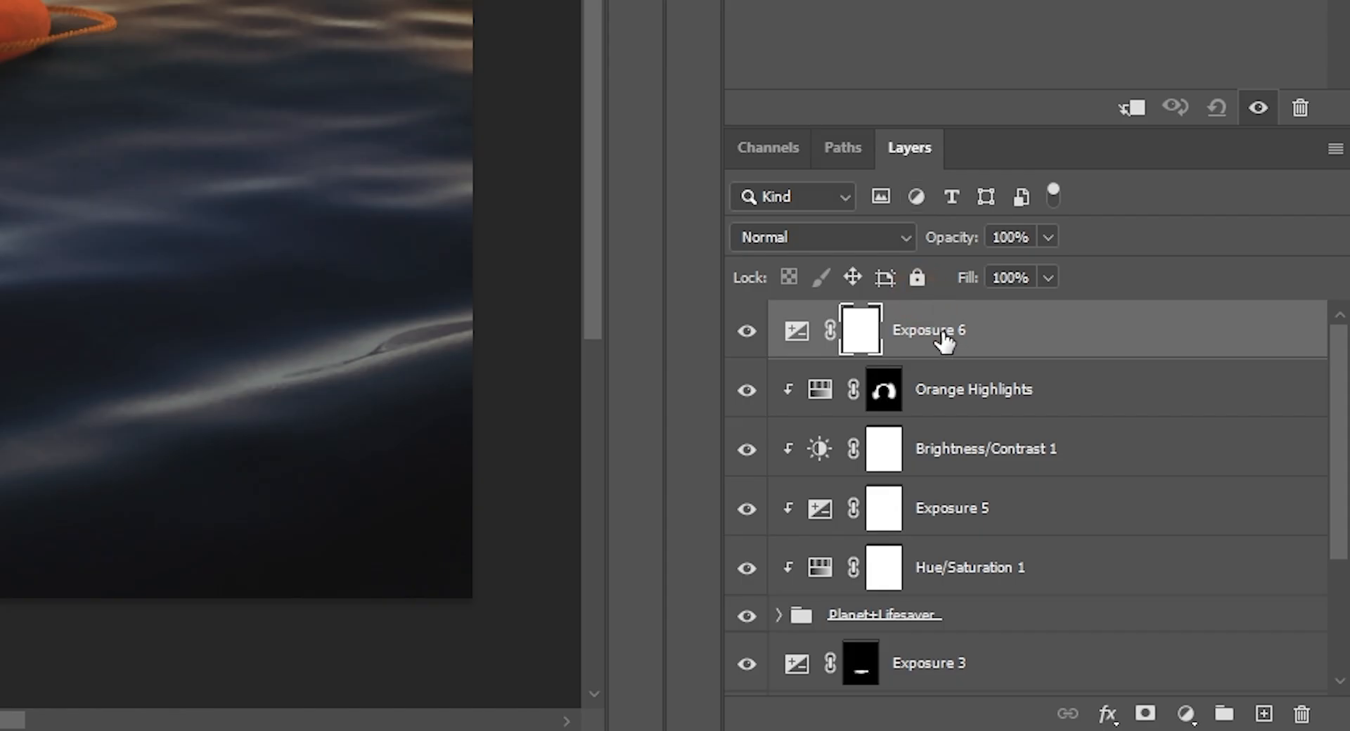
{"action": "right_click", "coordinate": [1149, 540]}
{"action": "left_click", "coordinate": [1151, 418]}
{"action": "left_click_drag", "start_coordinate": [1192, 235], "coordinate": [1210, 234]}
Paint black on the Exposure 6 mask with a large soft brush over the planet's centre and base, comparing the layer on and off
{"action": "left_click", "coordinate": [1125, 537]}
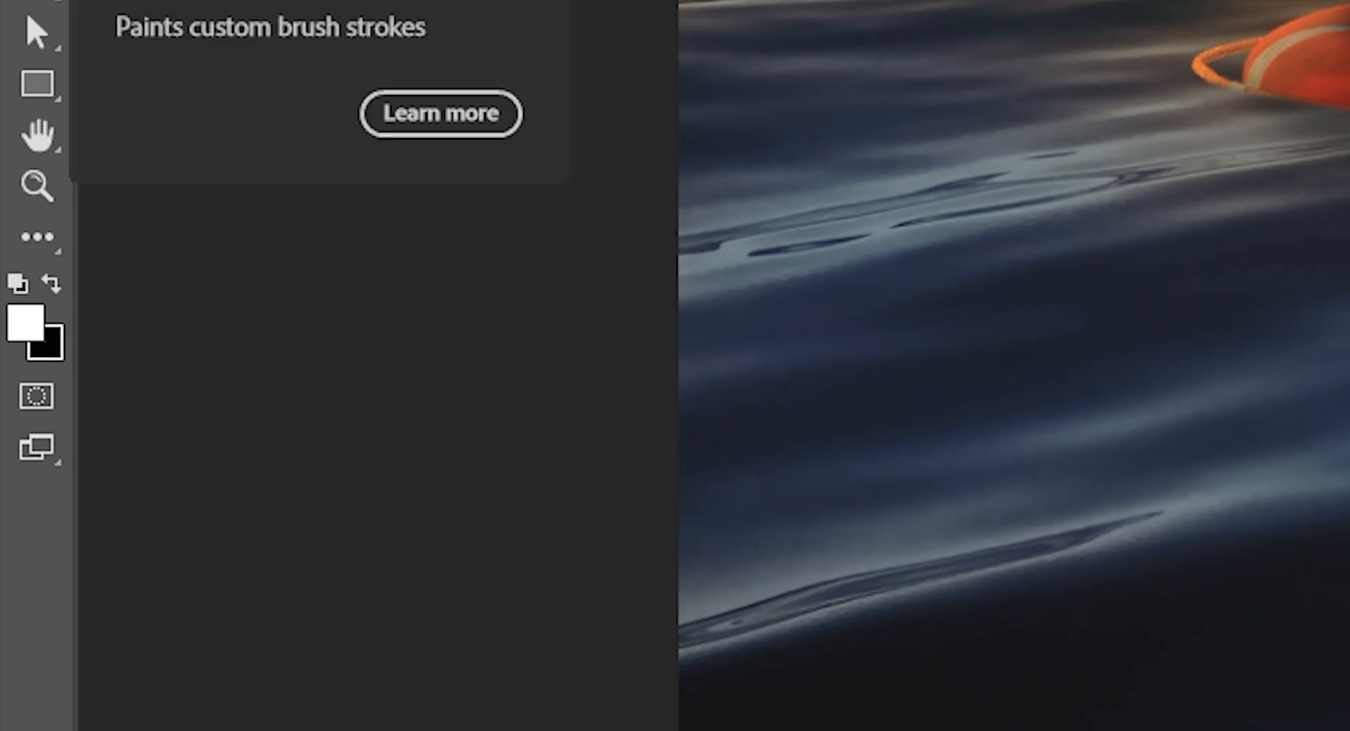
{"action": "key", "text": "x"}
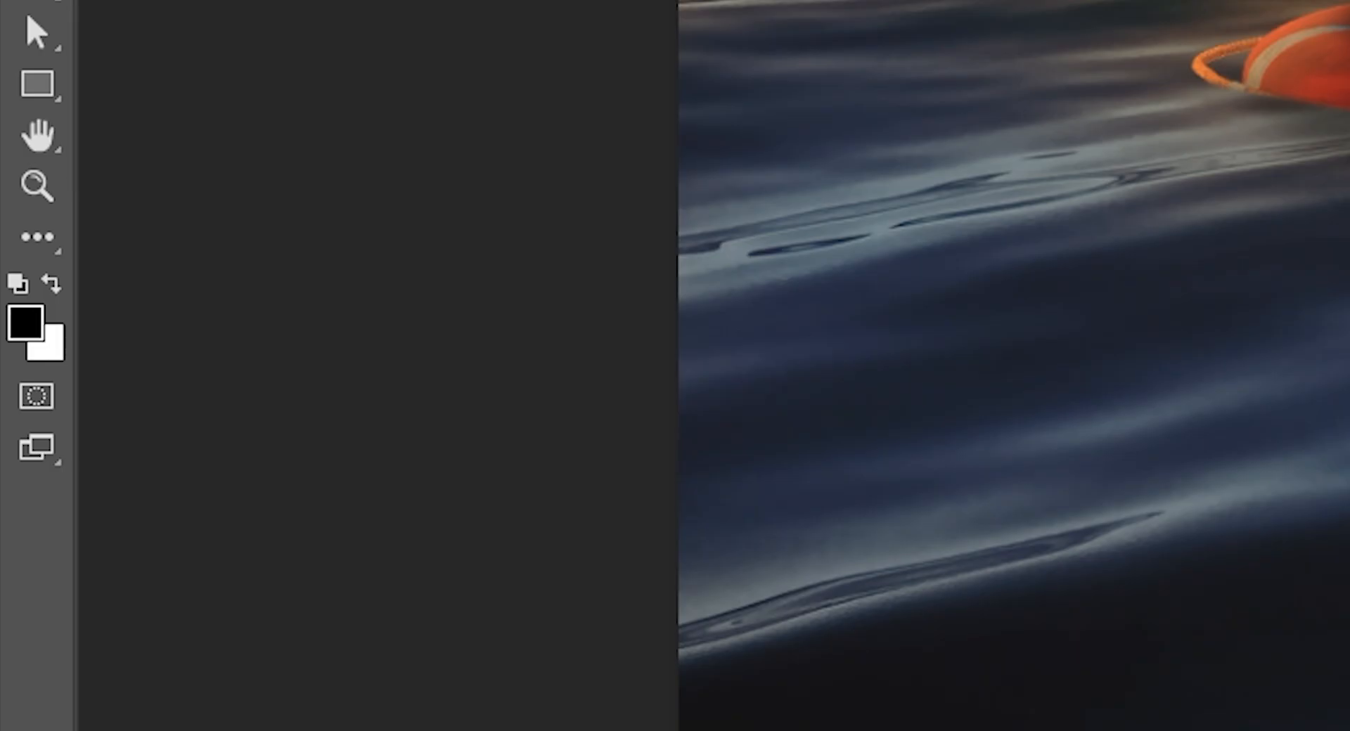
{"action": "right_click", "coordinate": [593, 263], "text": "alt"}
{"action": "right_click", "coordinate": [590, 267], "text": "alt"}
{"action": "left_click", "coordinate": [579, 275]}
{"action": "mouse_move", "coordinate": [580, 274]}
{"action": "left_mouse_down"}
{"action": "mouse_move", "coordinate": [563, 307]}
{"action": "mouse_move", "coordinate": [588, 266]}
{"action": "left_mouse_up"}
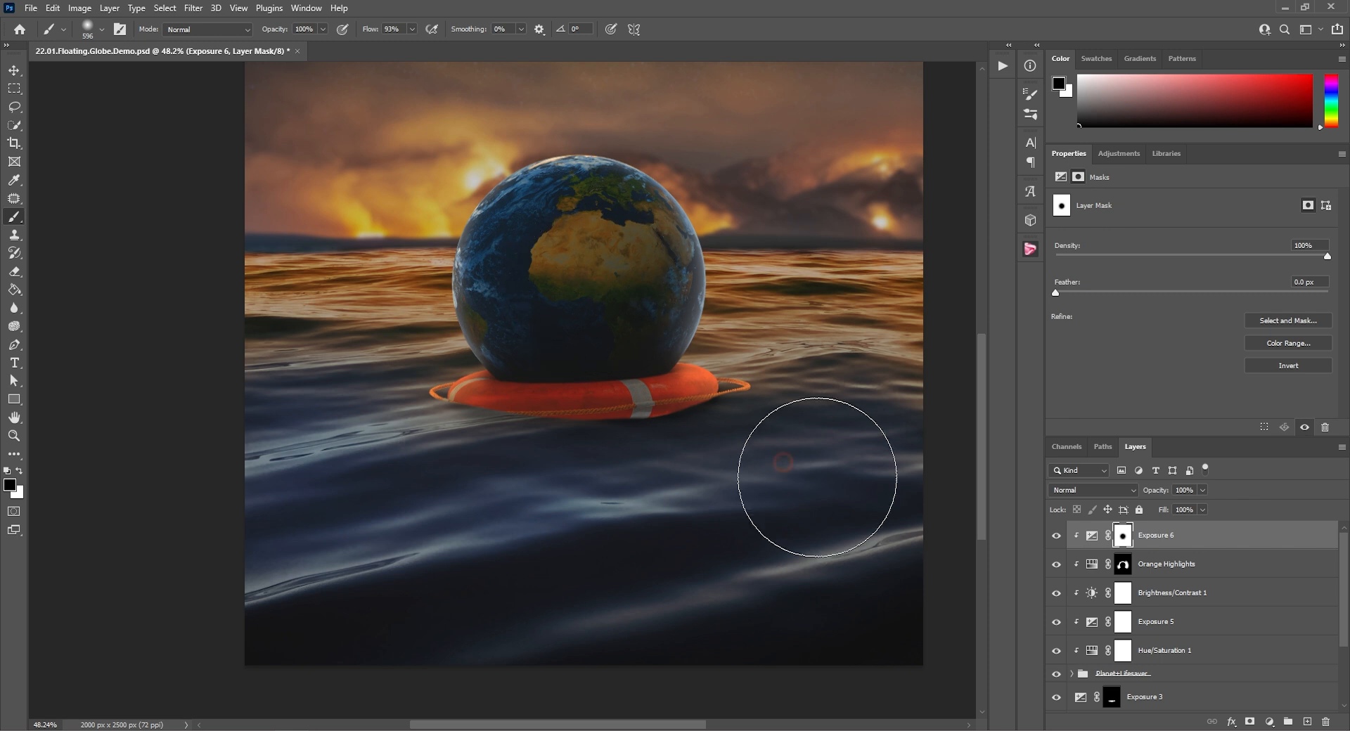
{"action": "left_click", "coordinate": [1059, 537]}
{"action": "left_click", "coordinate": [1059, 538]}
{"action": "left_click", "coordinate": [1059, 537]}
{"action": "left_click", "coordinate": [1058, 537]}
{"action": "mouse_move", "coordinate": [602, 363]}
{"action": "left_mouse_down"}
{"action": "mouse_move", "coordinate": [567, 410]}
{"action": "mouse_move", "coordinate": [589, 417]}
{"action": "left_mouse_up"}
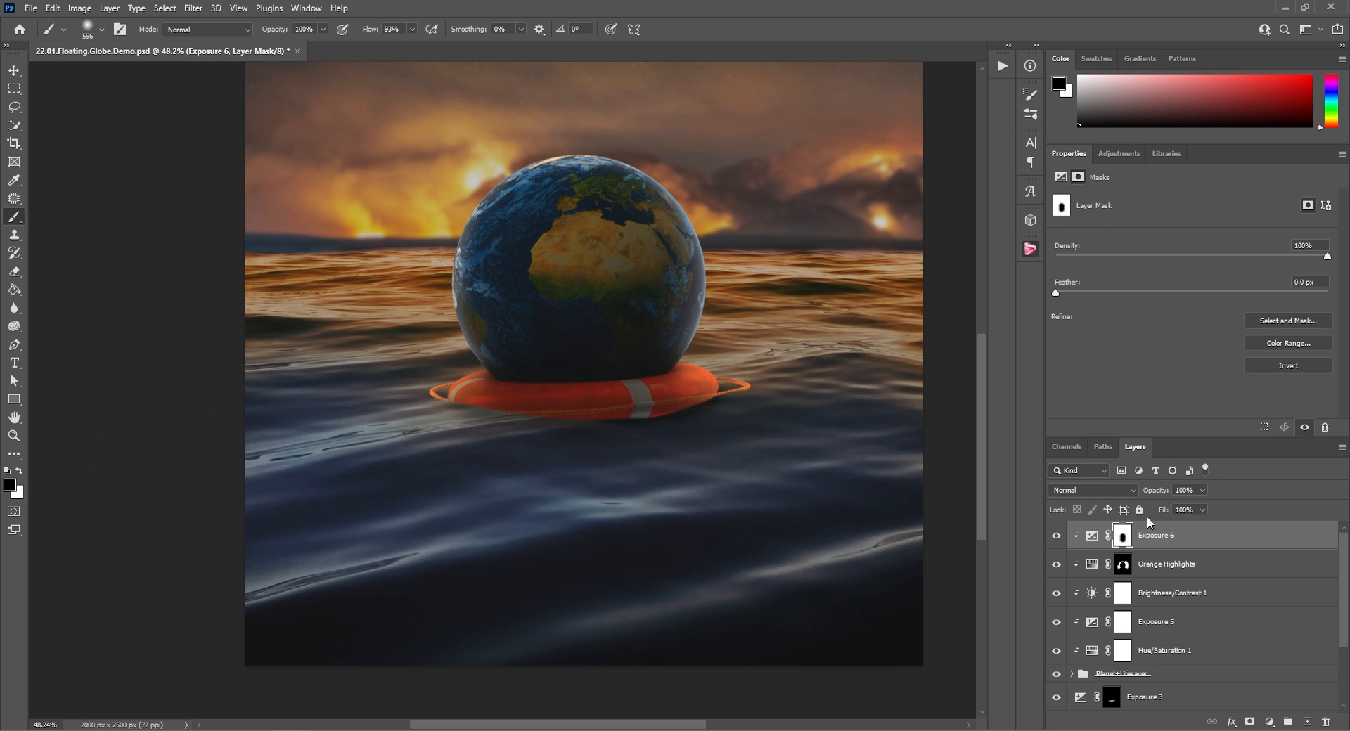
Add another clipped Exposure adjustment, rename it "Darken" and lower its exposure
{"action": "left_click", "coordinate": [1100, 154]}
{"action": "left_click", "coordinate": [1134, 185]}
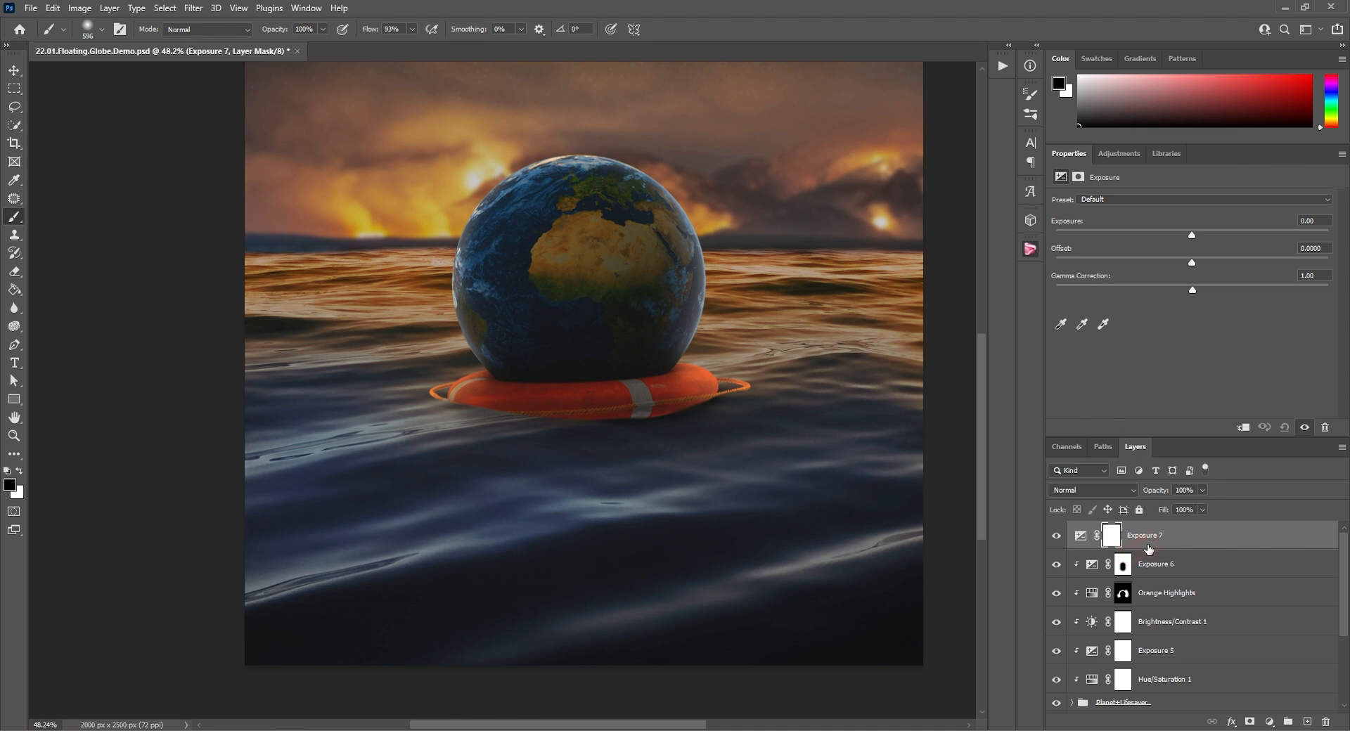
{"action": "right_click", "coordinate": [1142, 536]}
{"action": "left_click", "coordinate": [1171, 406]}
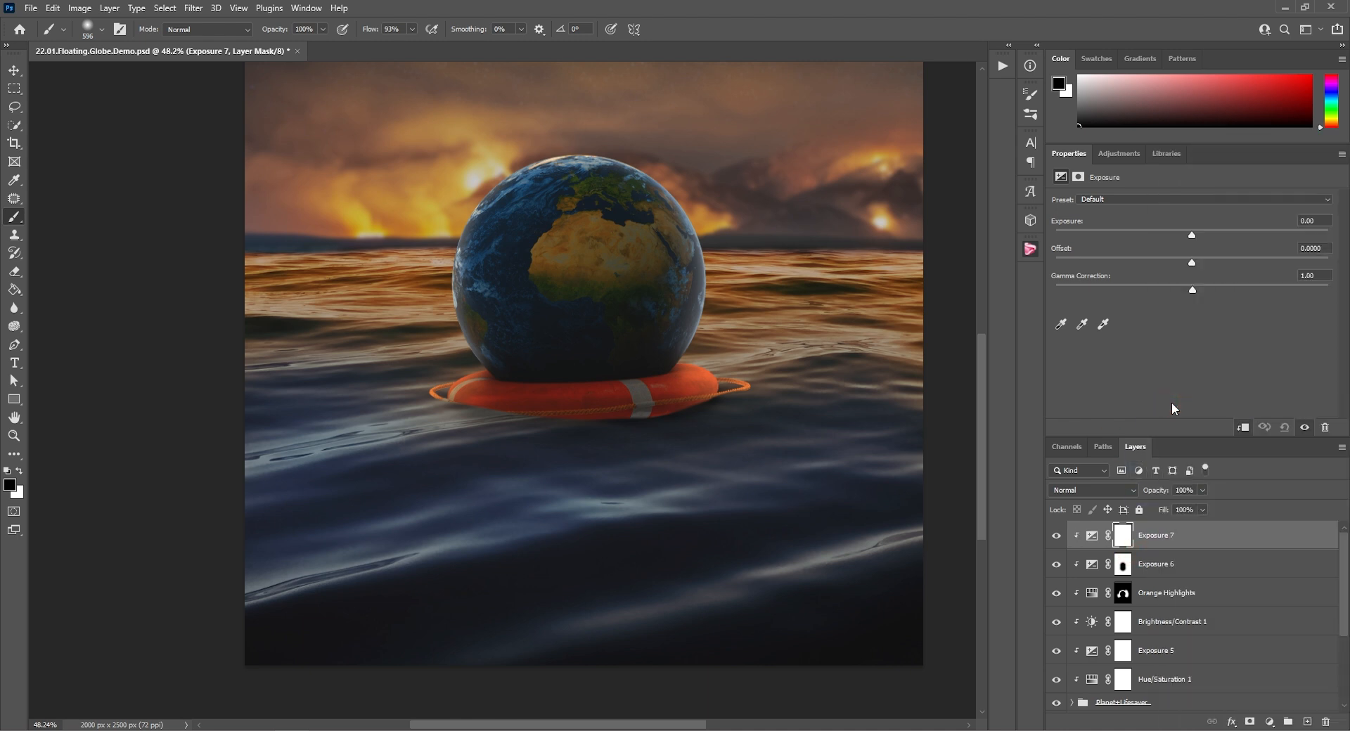
{"action": "double_click", "coordinate": [1164, 537]}
{"action": "type", "text": "Dar"}
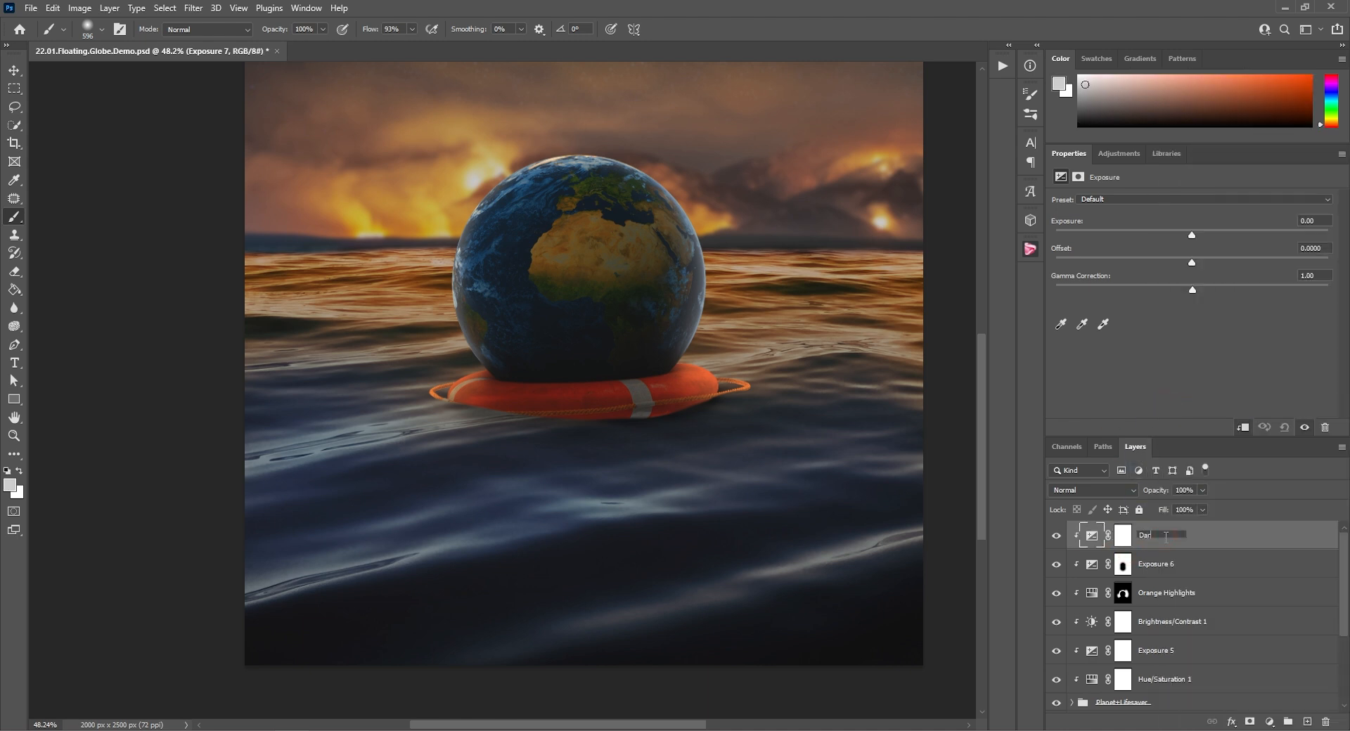
{"action": "type", "text": "ken"}
{"action": "key", "text": "Return"}
{"action": "left_click_drag", "start_coordinate": [1192, 235], "coordinate": [1141, 235]}
Invert the Darken mask and paint white with a soft brush along the lifesaver's lower edge at the waterline
{"action": "left_click", "coordinate": [1123, 538]}
{"action": "key", "text": "ctrl+i"}
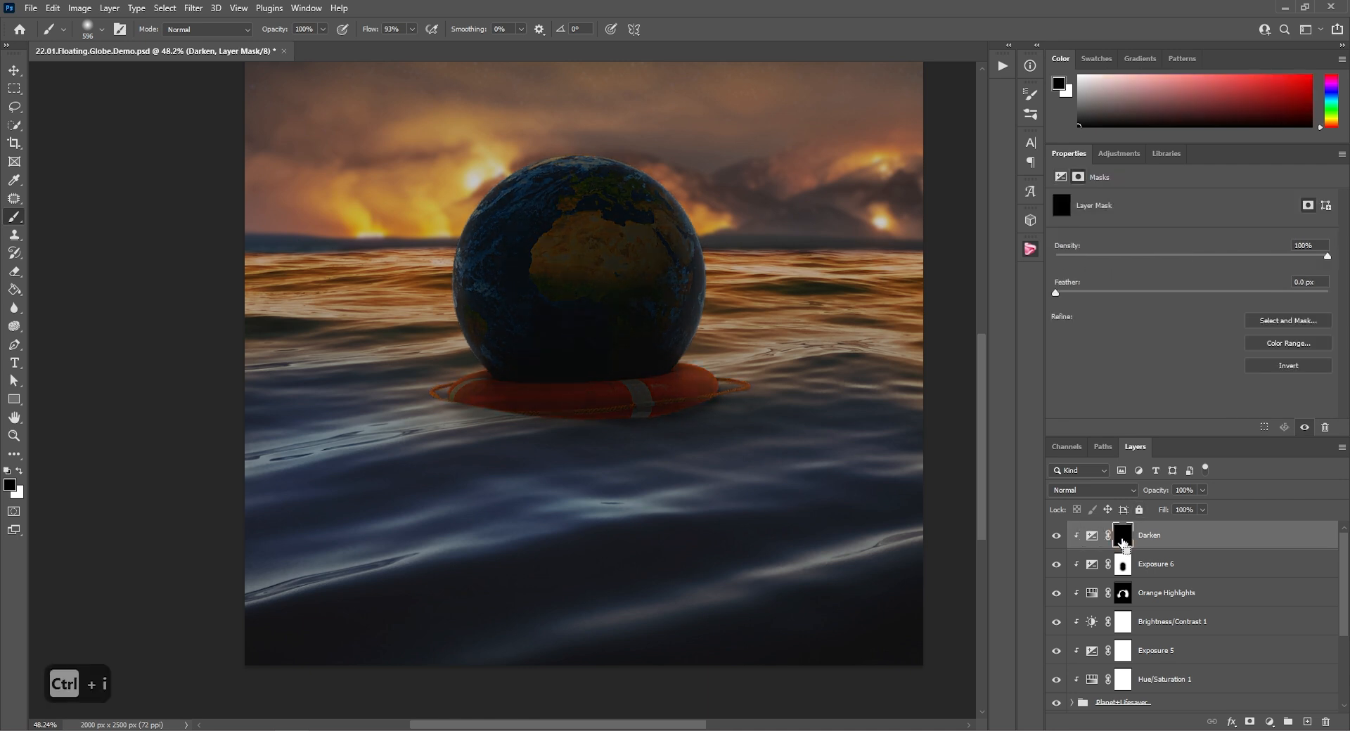
{"action": "left_click", "coordinate": [19, 471]}
{"action": "scroll", "coordinate": [578, 443], "scroll_direction": "up", "scroll_amount": 6}
{"action": "left_click_drag", "start_coordinate": [651, 431], "coordinate": [542, 434]}
{"action": "mouse_move", "coordinate": [776, 414]}
{"action": "left_mouse_down"}
{"action": "mouse_move", "coordinate": [694, 439]}
{"action": "mouse_move", "coordinate": [527, 452]}
{"action": "mouse_move", "coordinate": [337, 422]}
{"action": "left_mouse_up"}
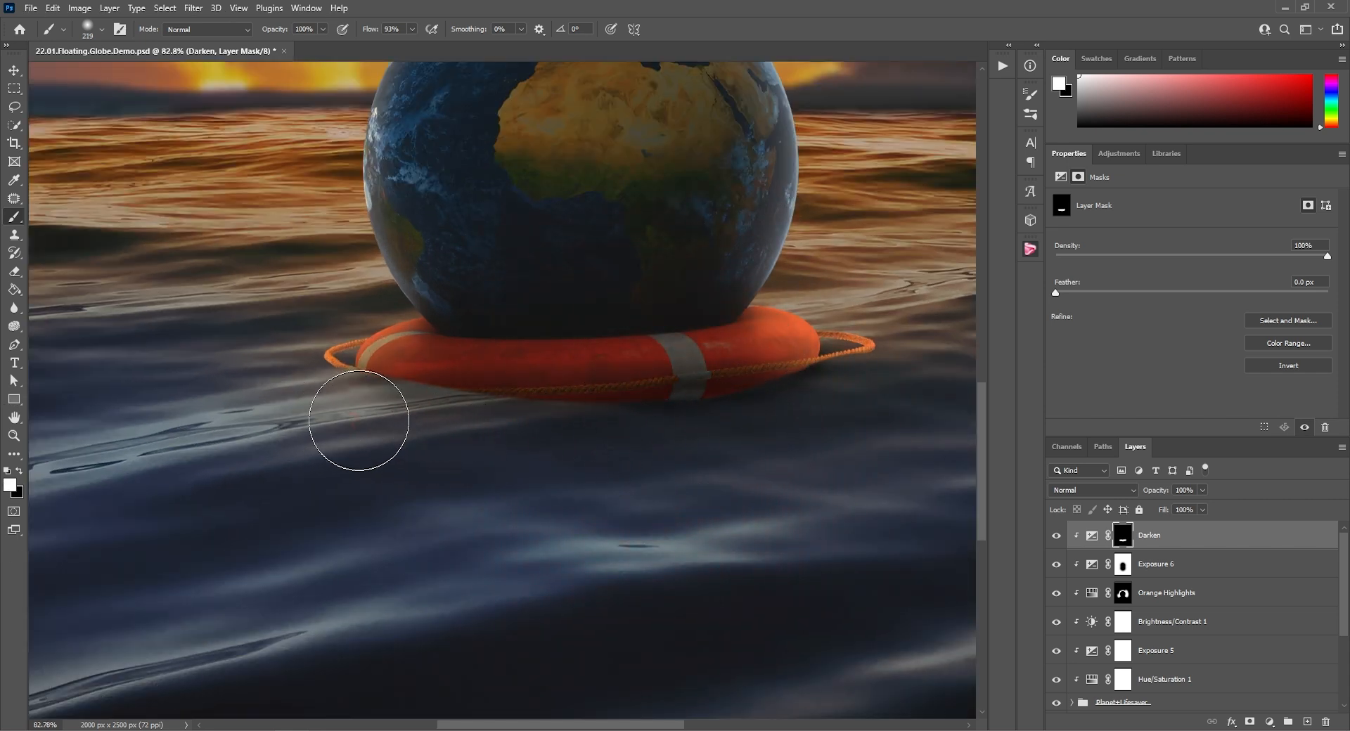
Paint more white along the lifesaver's waterline on the Darken mask and fine-tune that layer's exposure and gamma correction
{"action": "left_click_drag", "start_coordinate": [758, 429], "coordinate": [605, 452]}
{"action": "left_click_drag", "start_coordinate": [781, 413], "coordinate": [809, 394]}
{"action": "mouse_move", "coordinate": [758, 419]}
{"action": "left_mouse_down"}
{"action": "mouse_move", "coordinate": [795, 417]}
{"action": "mouse_move", "coordinate": [740, 436]}
{"action": "mouse_move", "coordinate": [598, 440]}
{"action": "left_mouse_up"}
{"action": "key", "text": "ctrl+0"}
{"action": "left_click", "coordinate": [1093, 535]}
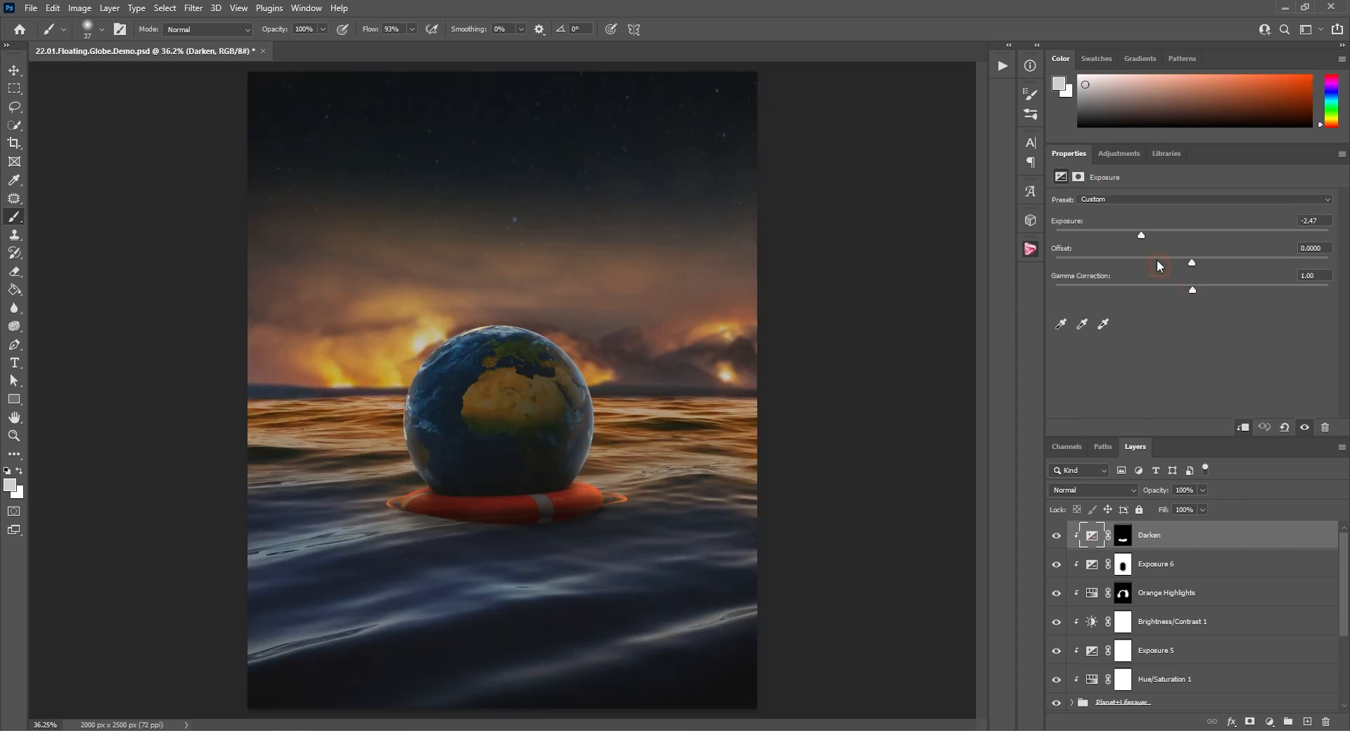
{"action": "left_click_drag", "start_coordinate": [1129, 235], "coordinate": [1136, 235]}
{"action": "mouse_move", "coordinate": [1193, 289]}
{"action": "left_mouse_down"}
{"action": "mouse_move", "coordinate": [1204, 289]}
{"action": "mouse_move", "coordinate": [1193, 288]}
{"action": "left_mouse_up"}
Add a Hue/Saturation adjustment named "Earth Glow", colorized with hue 181, saturation 96 and slightly lowered lightness
{"action": "left_click", "coordinate": [1115, 155]}
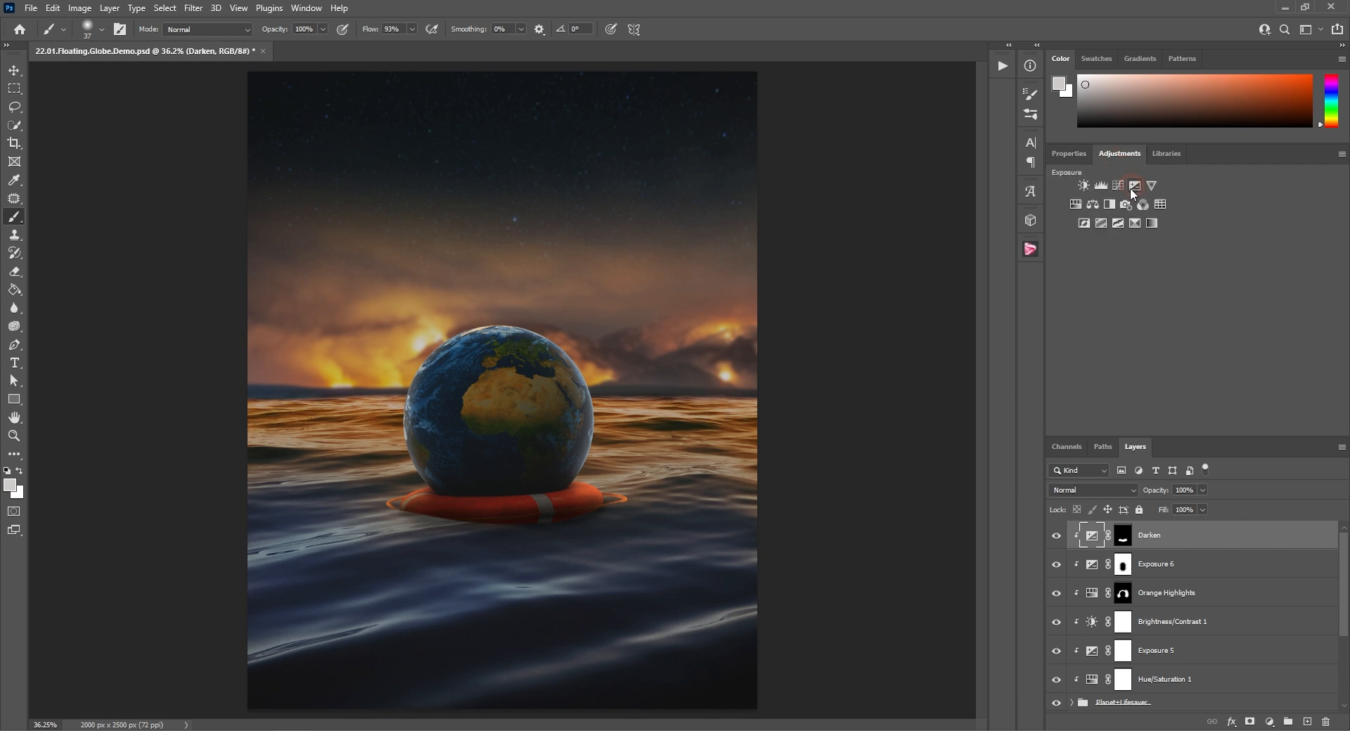
{"action": "left_click", "coordinate": [1076, 204]}
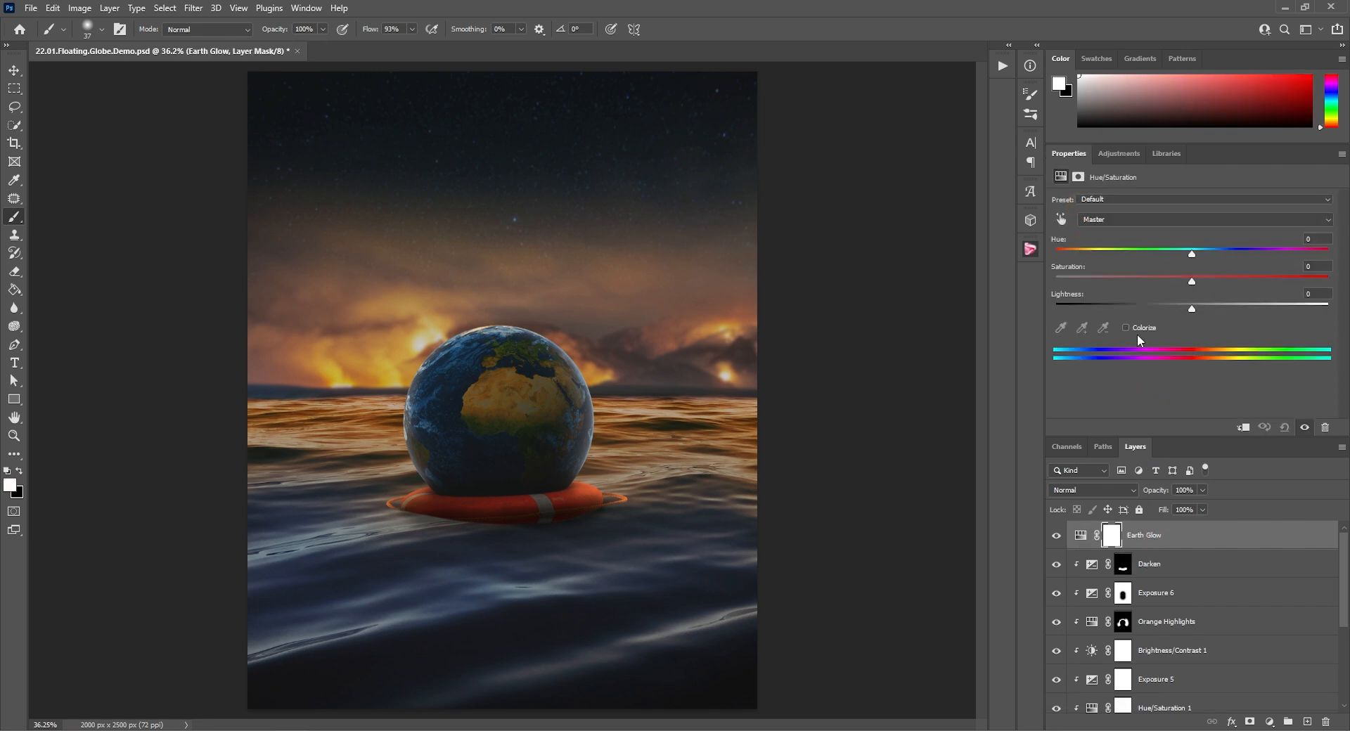
{"action": "left_click", "coordinate": [1127, 329]}
{"action": "left_click_drag", "start_coordinate": [1068, 254], "coordinate": [1174, 254]}
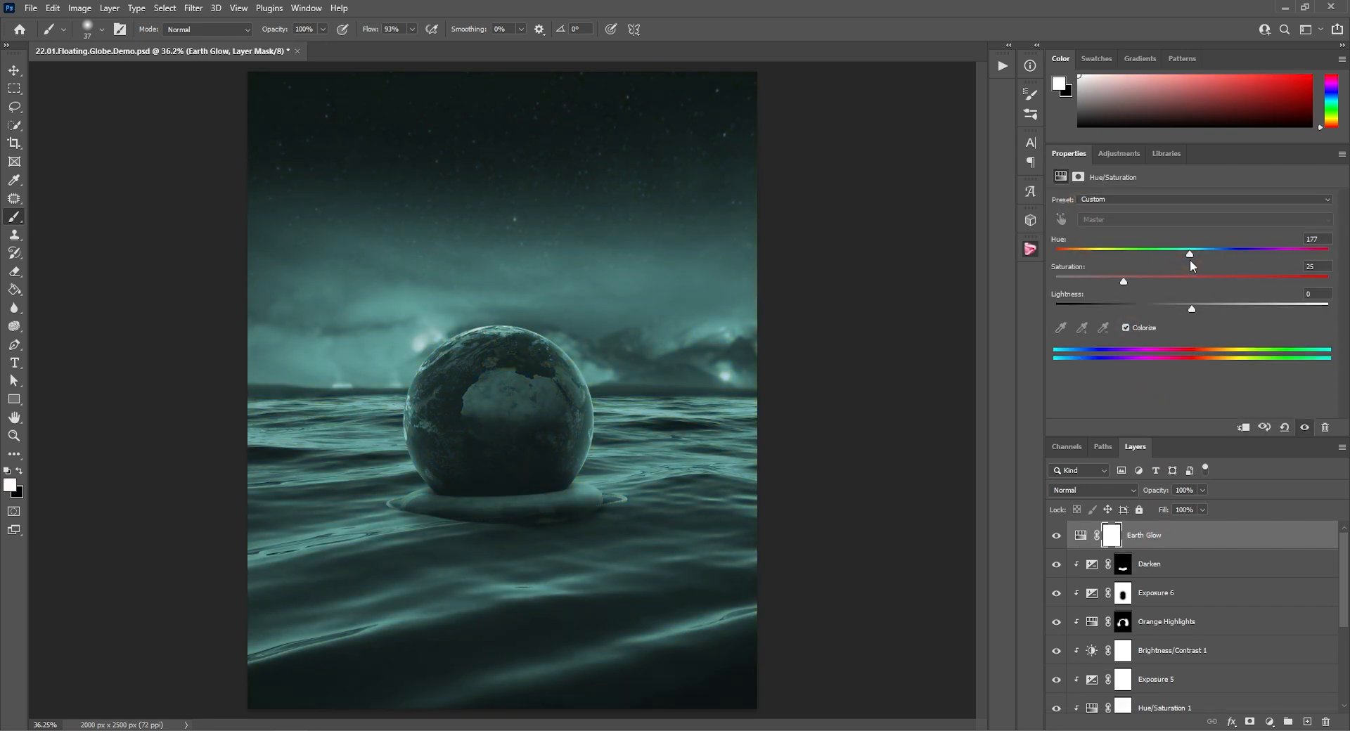
{"action": "left_click_drag", "start_coordinate": [1128, 280], "coordinate": [1302, 281]}
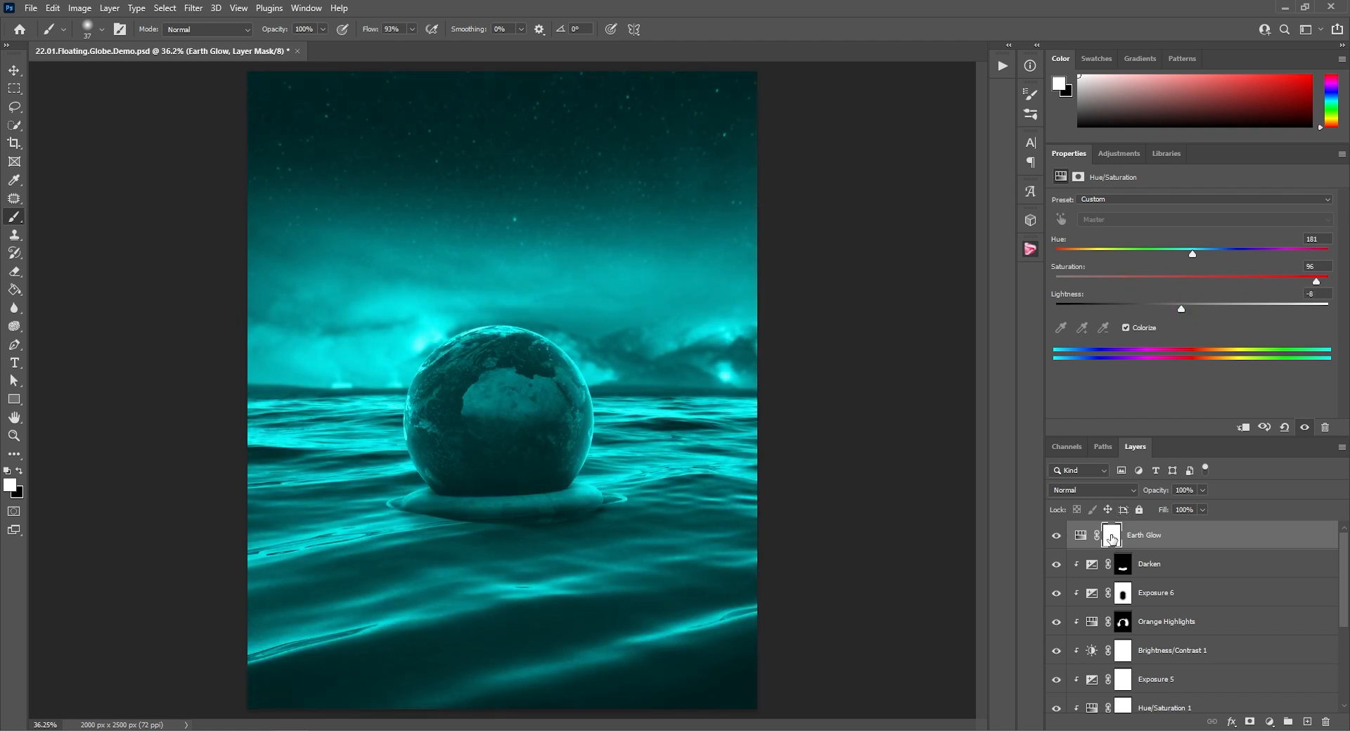
Invert the Earth Glow mask and paint white over the globe with a large soft brush
{"action": "key", "text": "ctrl+i"}
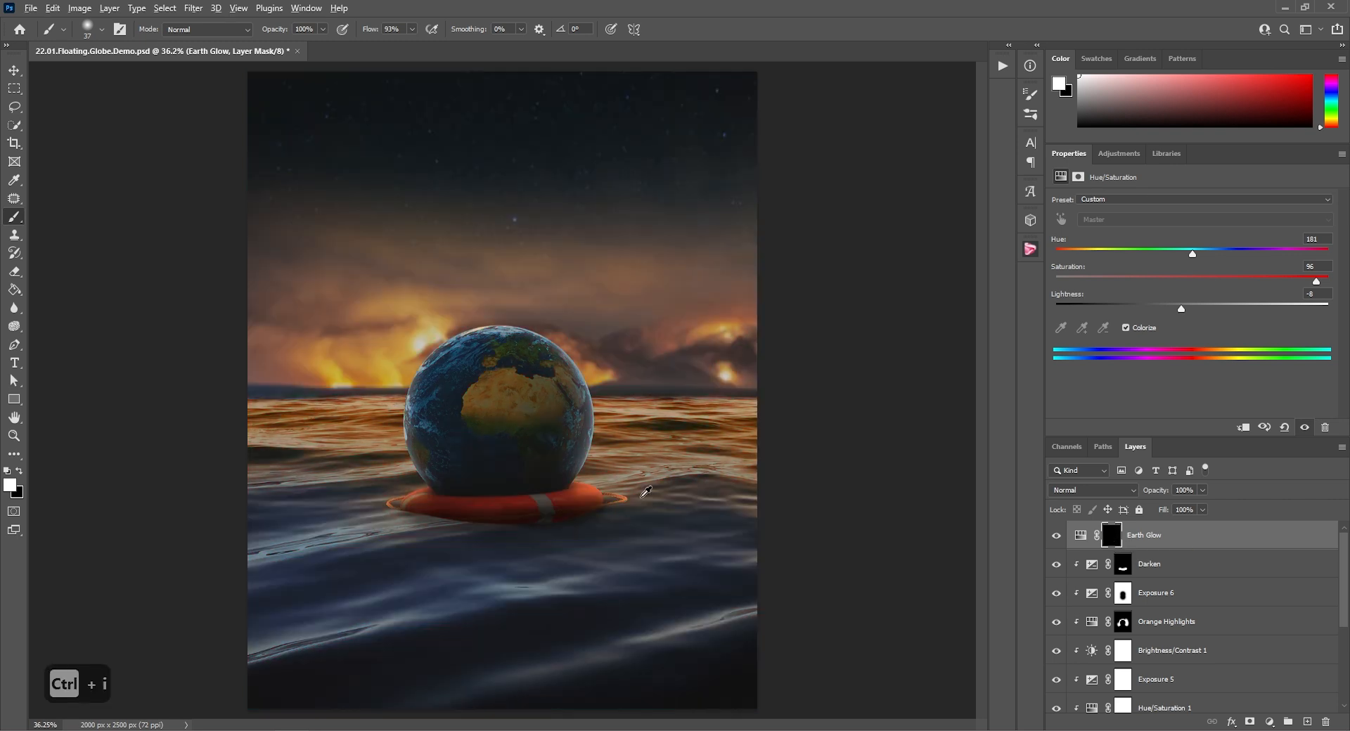
{"action": "key", "text": "alt"}
{"action": "left_click_drag", "start_coordinate": [496, 416], "coordinate": [583, 422]}
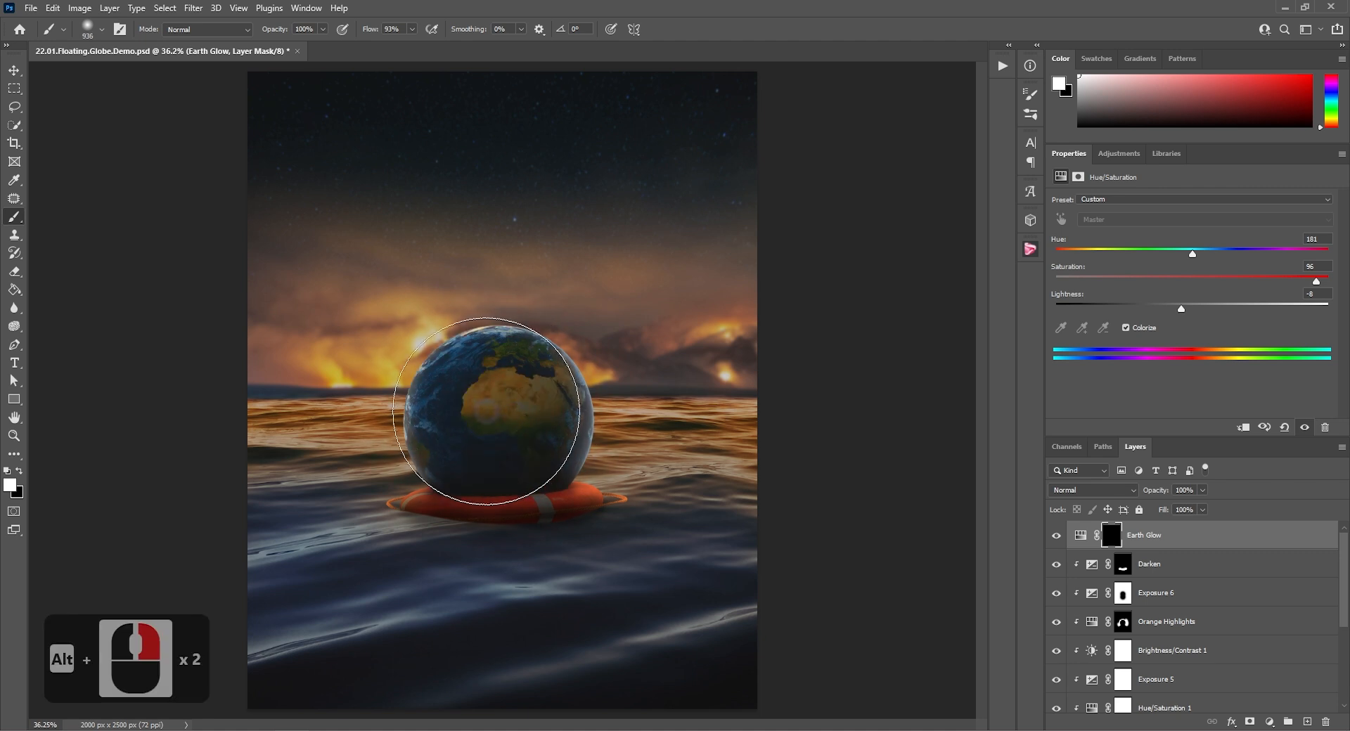
{"action": "left_click", "coordinate": [498, 417]}
{"action": "left_click_drag", "start_coordinate": [546, 513], "coordinate": [476, 513]}
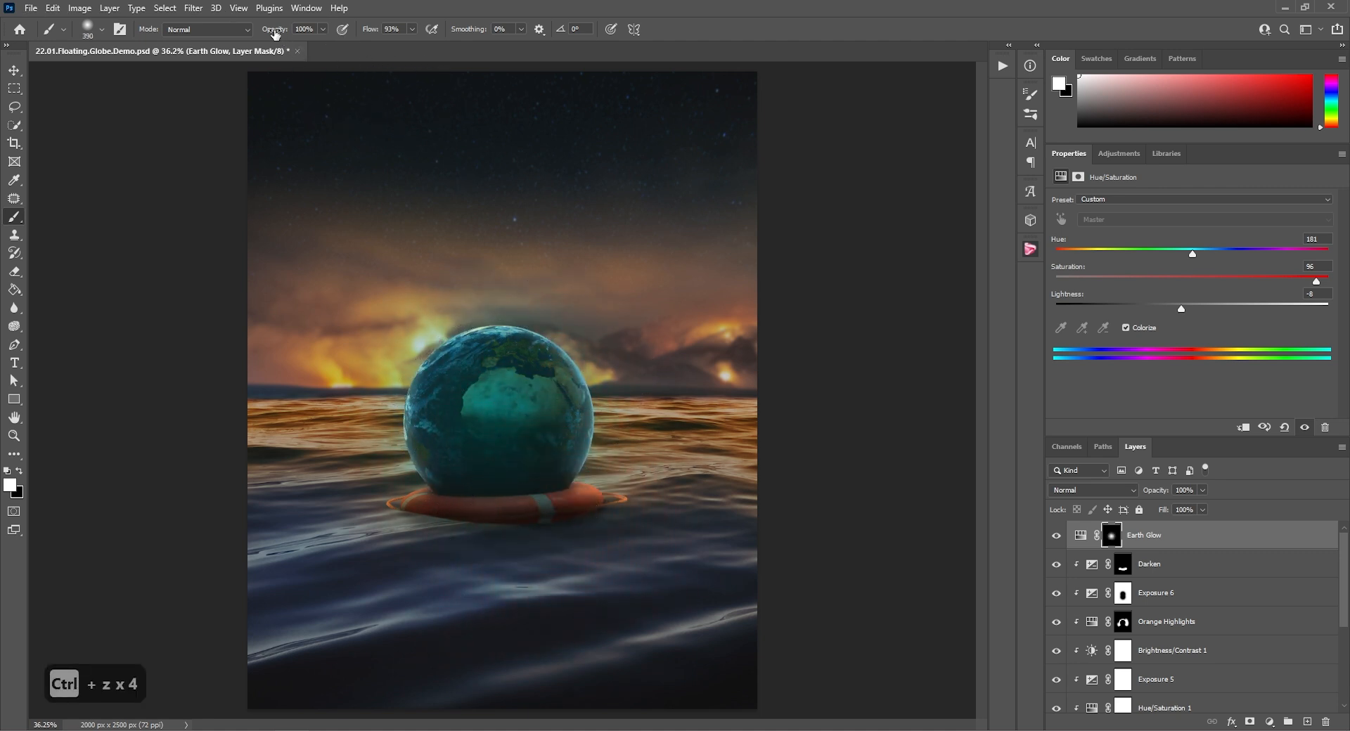
Brush more glow over the globe's base at 58% opacity and set the Earth Glow layer's blend mode to Screen
{"action": "left_click_drag", "start_coordinate": [278, 33], "coordinate": [255, 36]}
{"action": "left_click_drag", "start_coordinate": [444, 475], "coordinate": [471, 483]}
{"action": "left_click", "coordinate": [545, 470]}
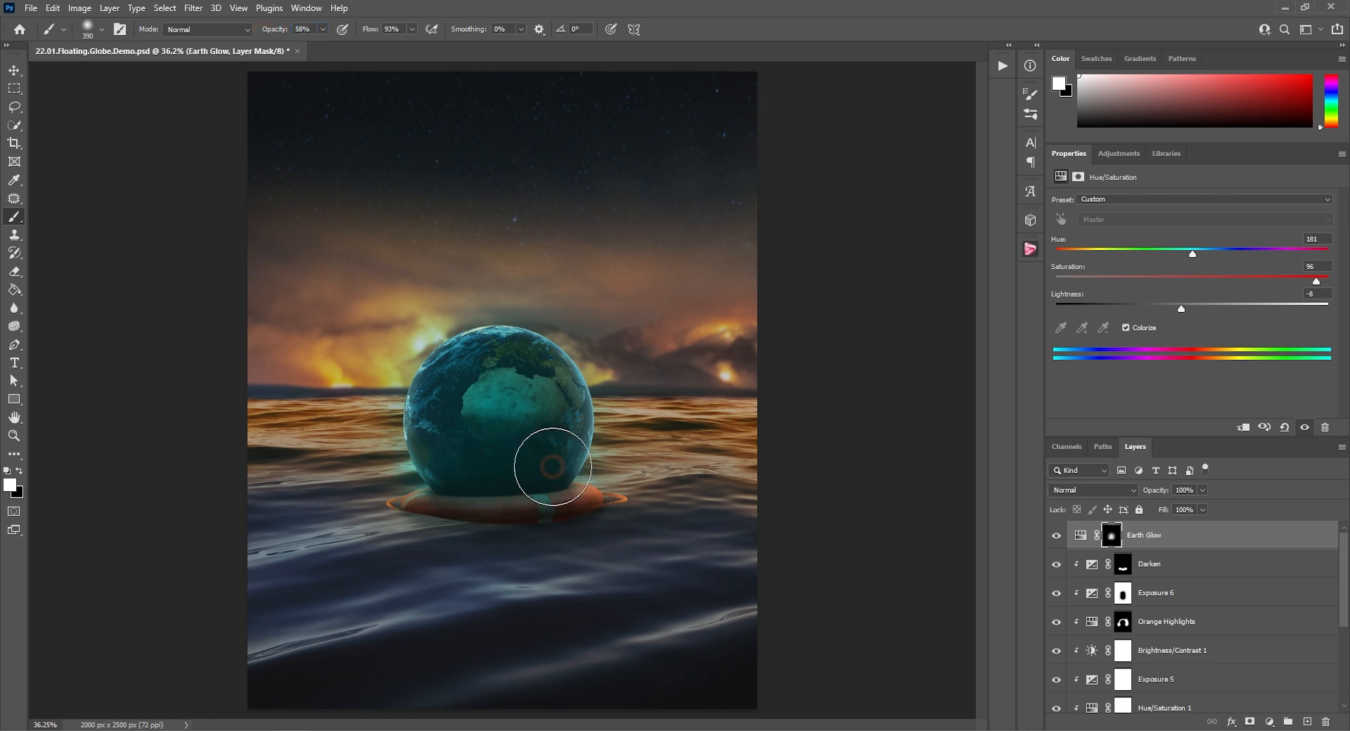
{"action": "key", "text": "ctrl+z"}
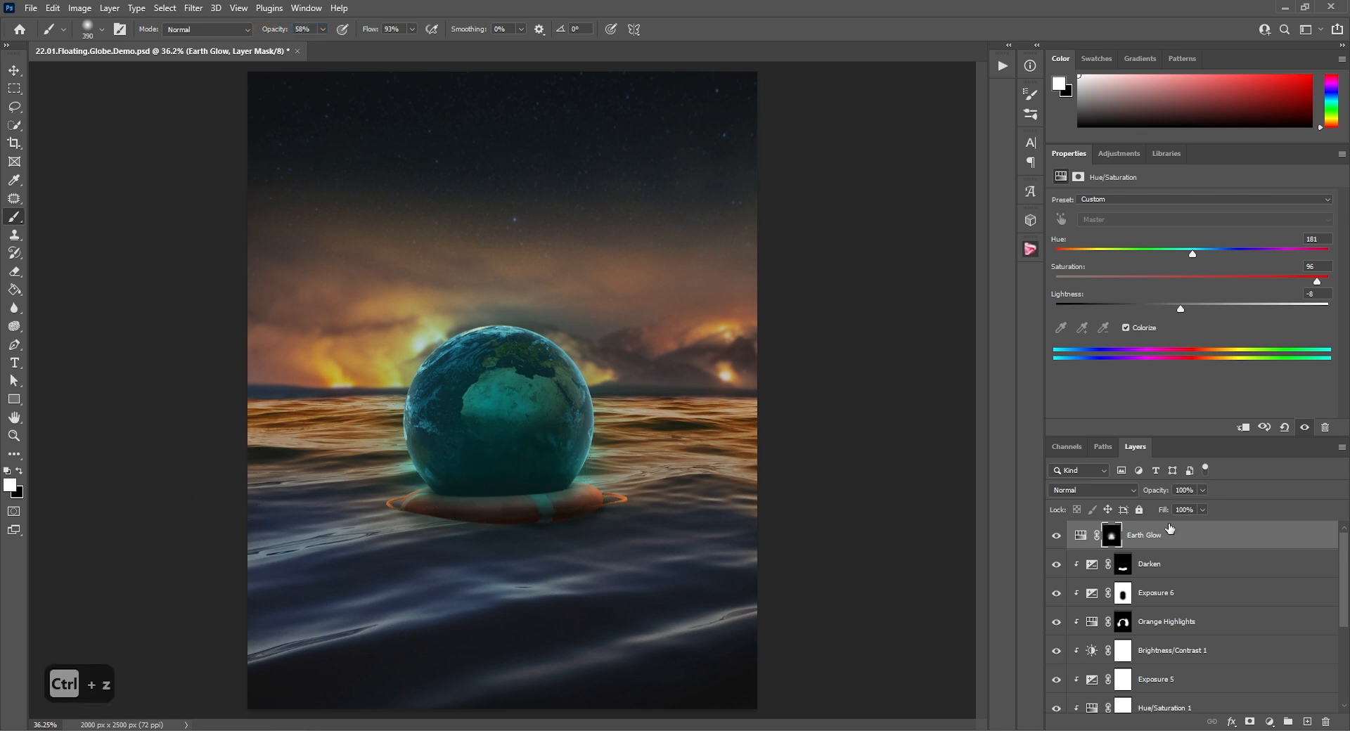
{"action": "left_click", "coordinate": [1085, 495]}
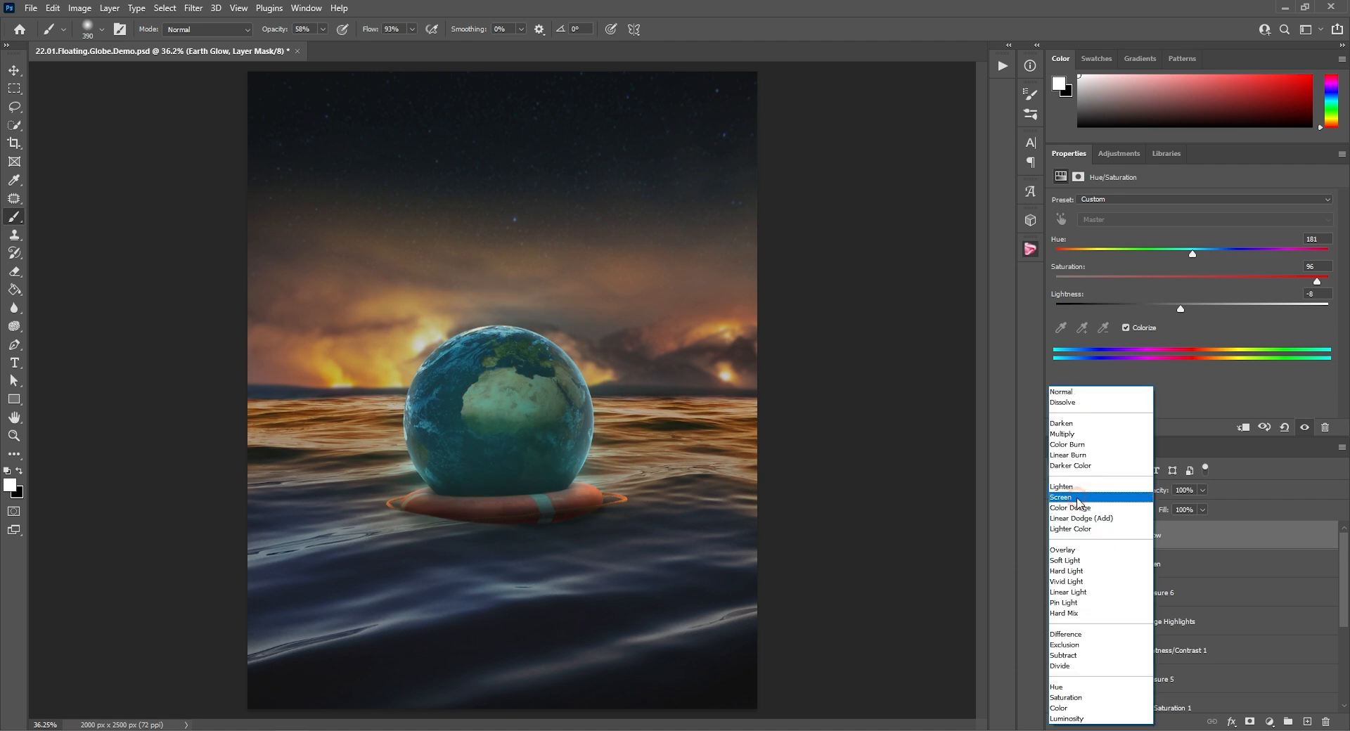
{"action": "left_click", "coordinate": [1078, 498]}
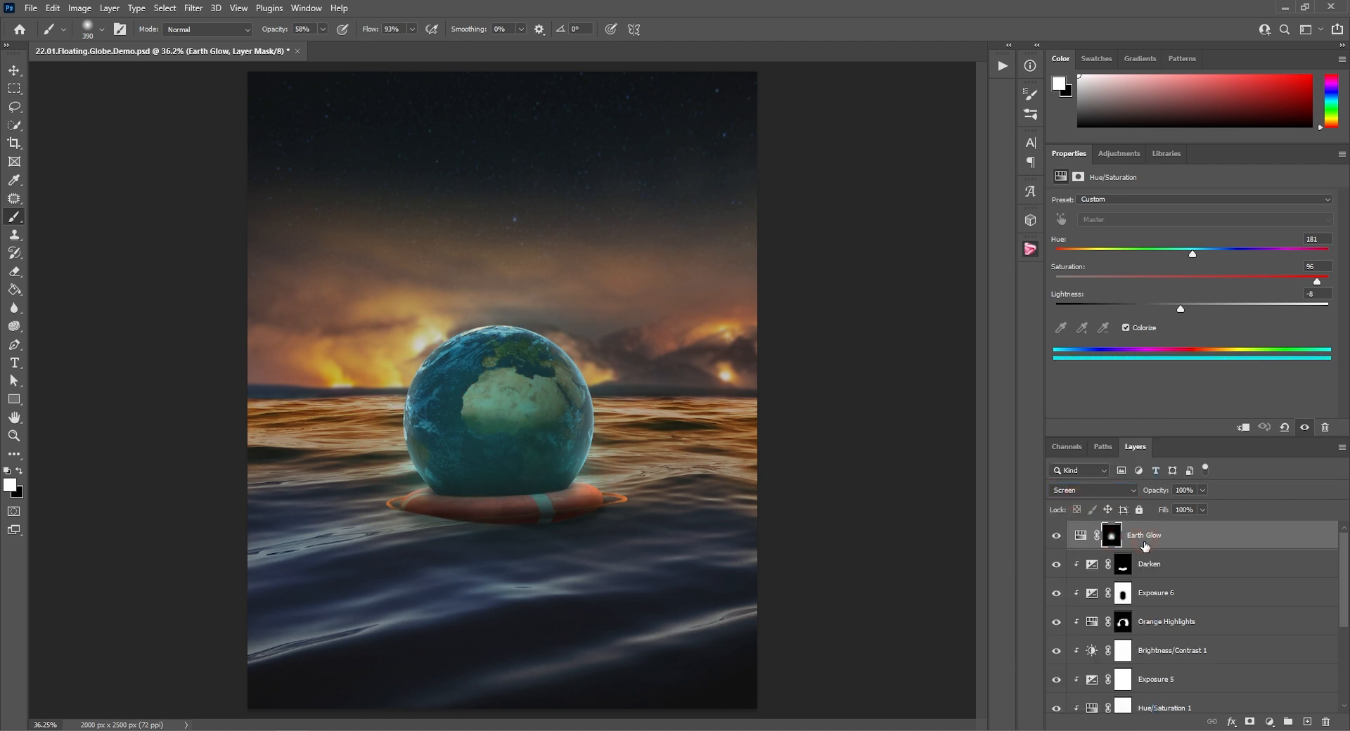
Group the layers from Earth Glow down to the planet and lifesaver group as "Earth" and save the document
{"action": "scroll", "coordinate": [1146, 549], "scroll_direction": "down", "scroll_amount": 3}
{"action": "left_click", "coordinate": [1126, 647], "text": "shift"}
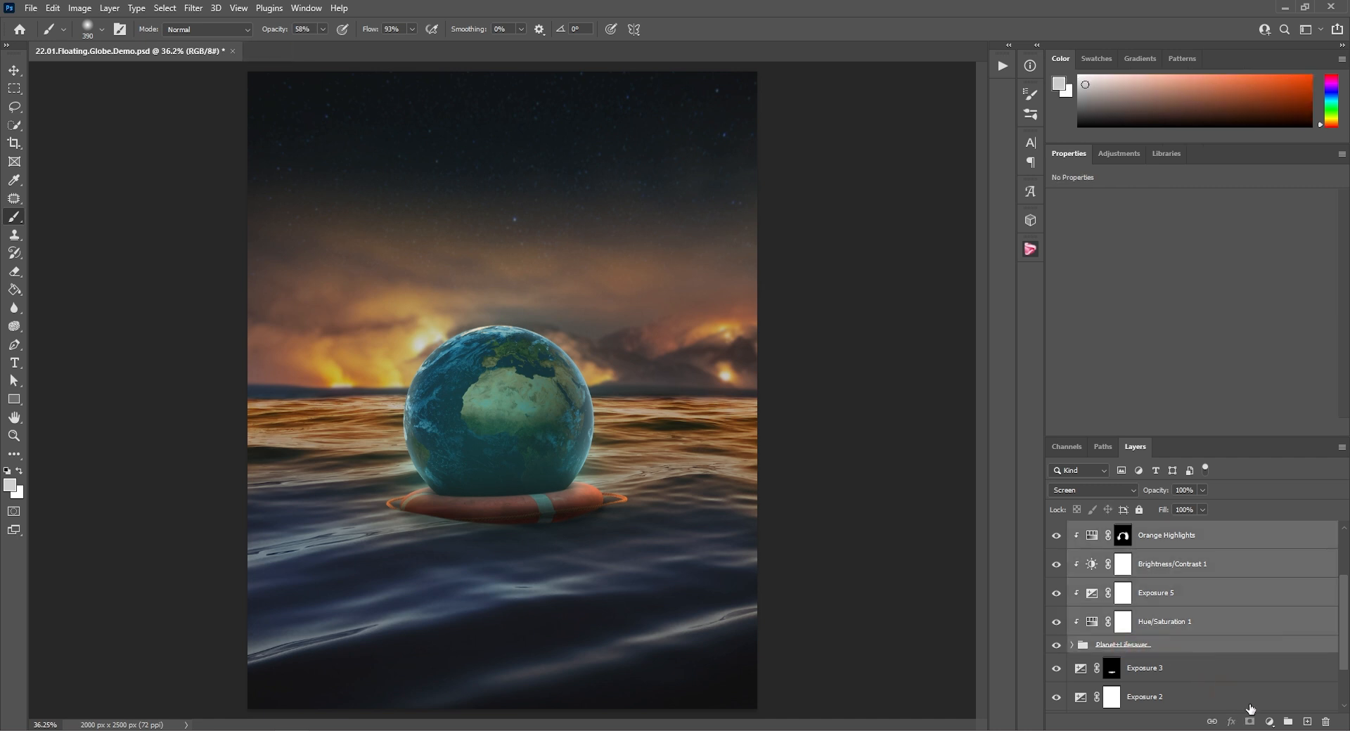
{"action": "left_click", "coordinate": [1288, 722]}
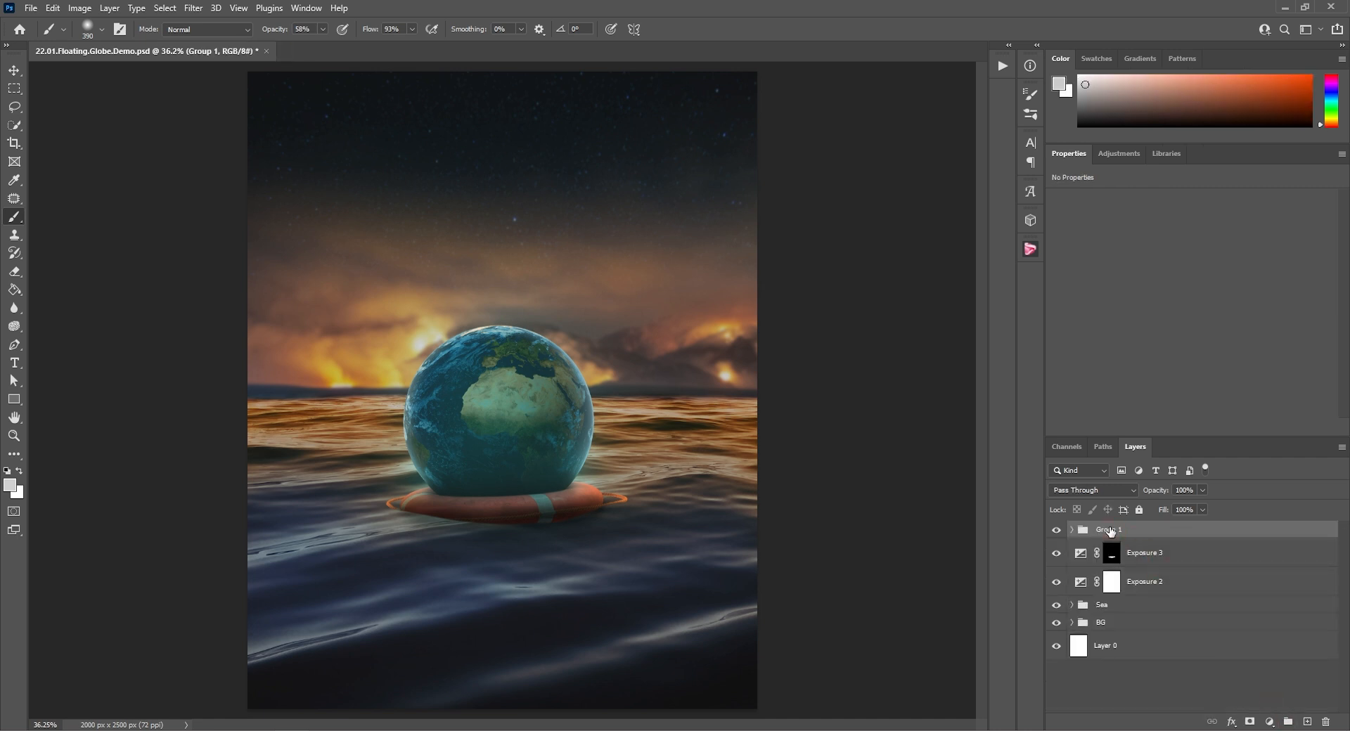
{"action": "double_click", "coordinate": [1110, 532]}
{"action": "type", "text": "Earth"}
{"action": "key", "text": "Return"}
{"action": "key", "text": "ctrl+s"}
Place the astronaut photo 2824677_orig, scale it to 91% and position it over the globe using a temporary 43% opacity, then restore full opacity
{"action": "left_click_drag", "start_coordinate": [820, 411], "coordinate": [491, 377]}
{"action": "left_click_drag", "start_coordinate": [1161, 496], "coordinate": [1125, 496]}
{"action": "left_click_drag", "start_coordinate": [595, 386], "coordinate": [664, 327]}
{"action": "left_click_drag", "start_coordinate": [778, 136], "coordinate": [693, 218]}
{"action": "left_click_drag", "start_coordinate": [590, 284], "coordinate": [625, 239]}
{"action": "left_click_drag", "start_coordinate": [727, 169], "coordinate": [774, 128]}
{"action": "left_click_drag", "start_coordinate": [687, 210], "coordinate": [635, 271]}
{"action": "scroll", "coordinate": [639, 260], "scroll_direction": "down", "scroll_amount": 4}
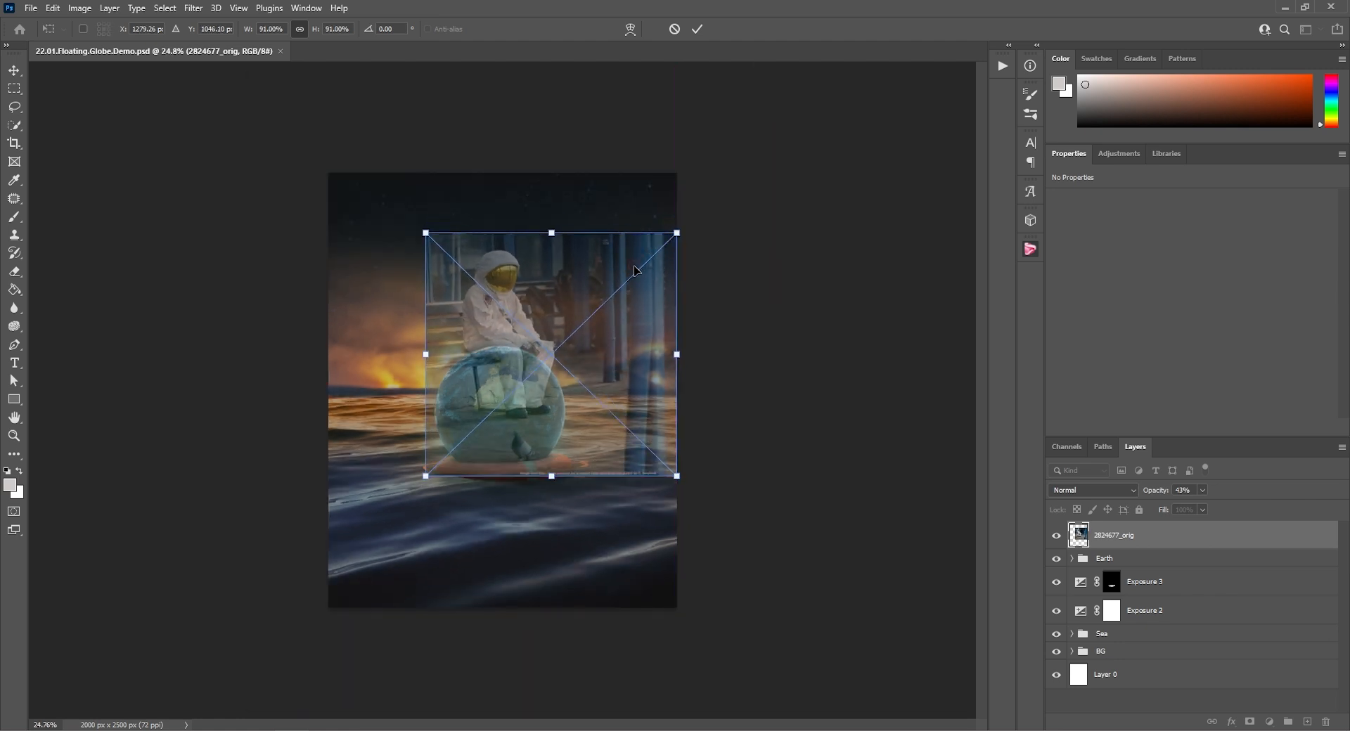
{"action": "left_click", "coordinate": [696, 29]}
{"action": "key", "text": "b"}
{"action": "left_click_drag", "start_coordinate": [1159, 491], "coordinate": [1255, 488]}
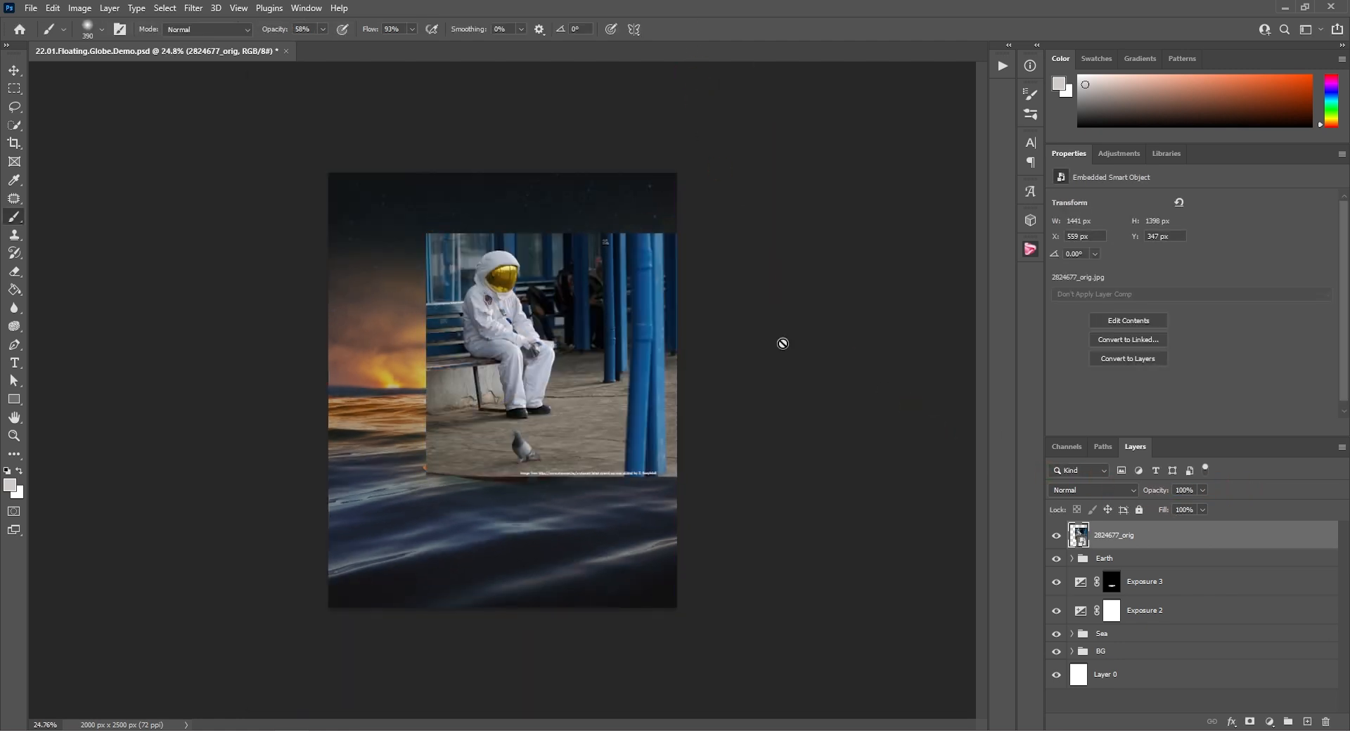
Flip the astronaut photo horizontally and move it so the seated figure lines up above the globe
{"action": "left_click", "coordinate": [53, 8]}
{"action": "mouse_move", "coordinate": [124, 335]}
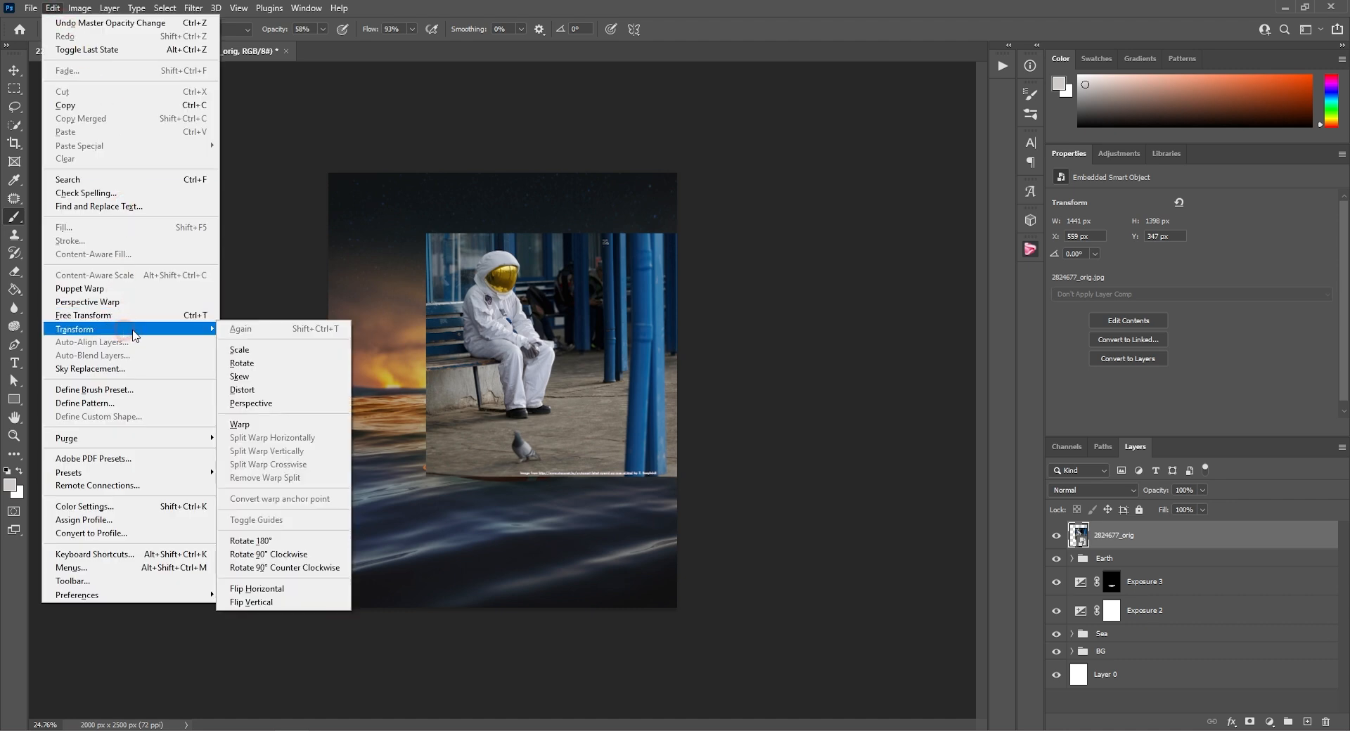
{"action": "left_click", "coordinate": [289, 589]}
{"action": "key", "text": "v"}
{"action": "mouse_move", "coordinate": [606, 327]}
{"action": "left_mouse_down"}
{"action": "mouse_move", "coordinate": [466, 335]}
{"action": "mouse_move", "coordinate": [511, 323]}
{"action": "left_mouse_up"}
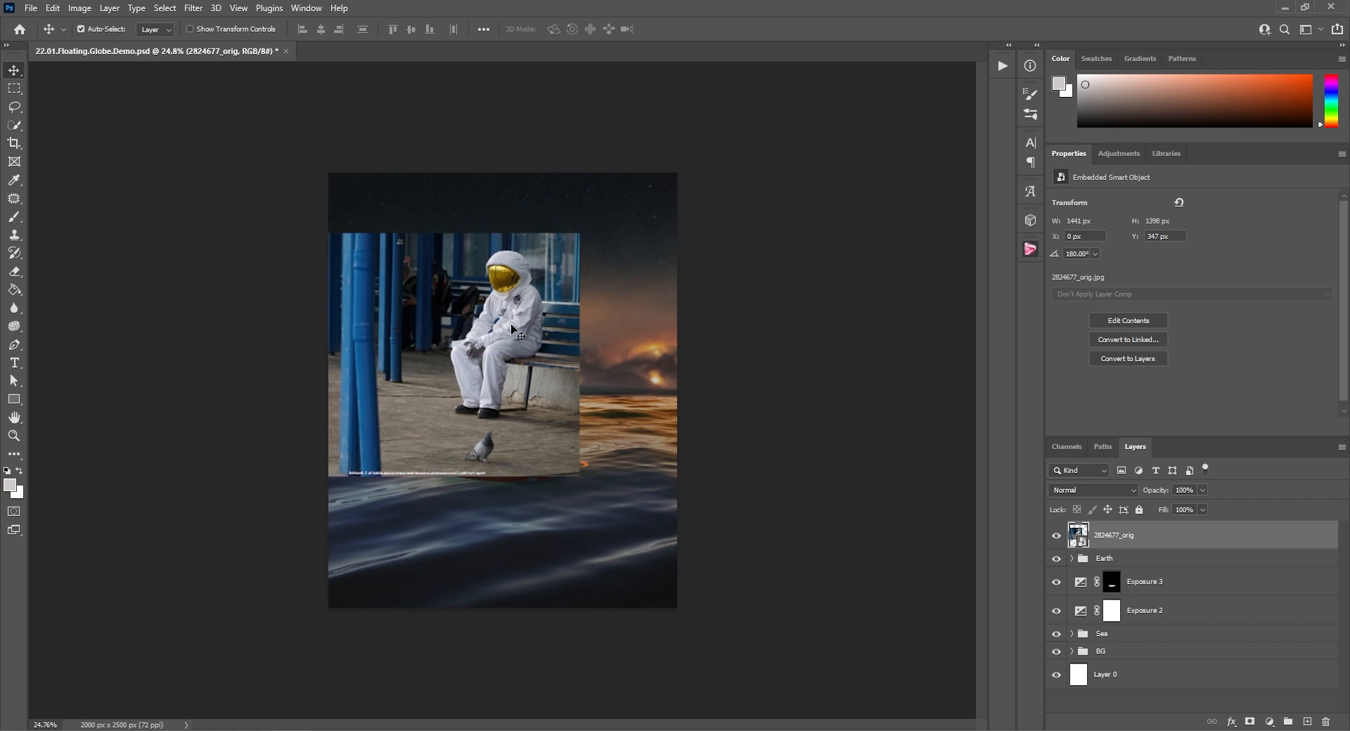
Select the photo's subject and subtract the bench areas beside the arm and under the seat with Quick Selection
{"action": "left_click", "coordinate": [171, 13]}
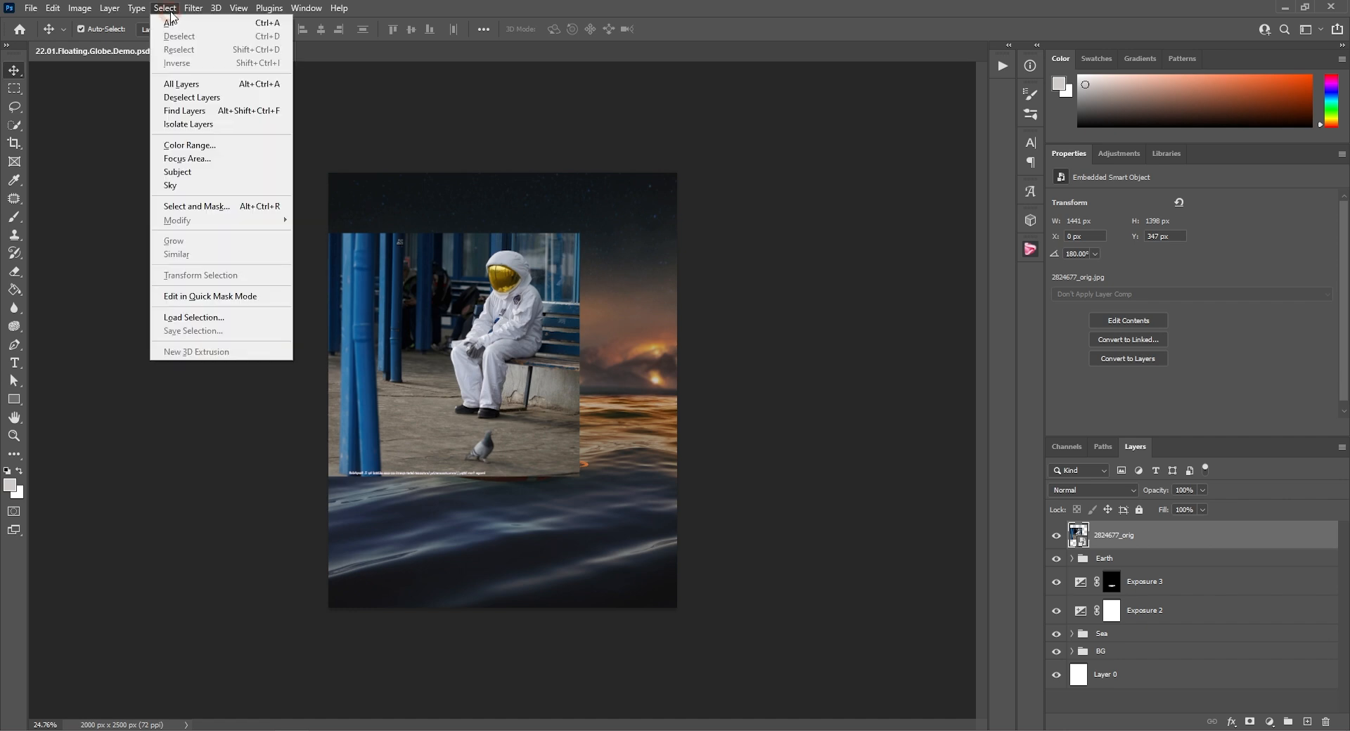
{"action": "left_click", "coordinate": [196, 173]}
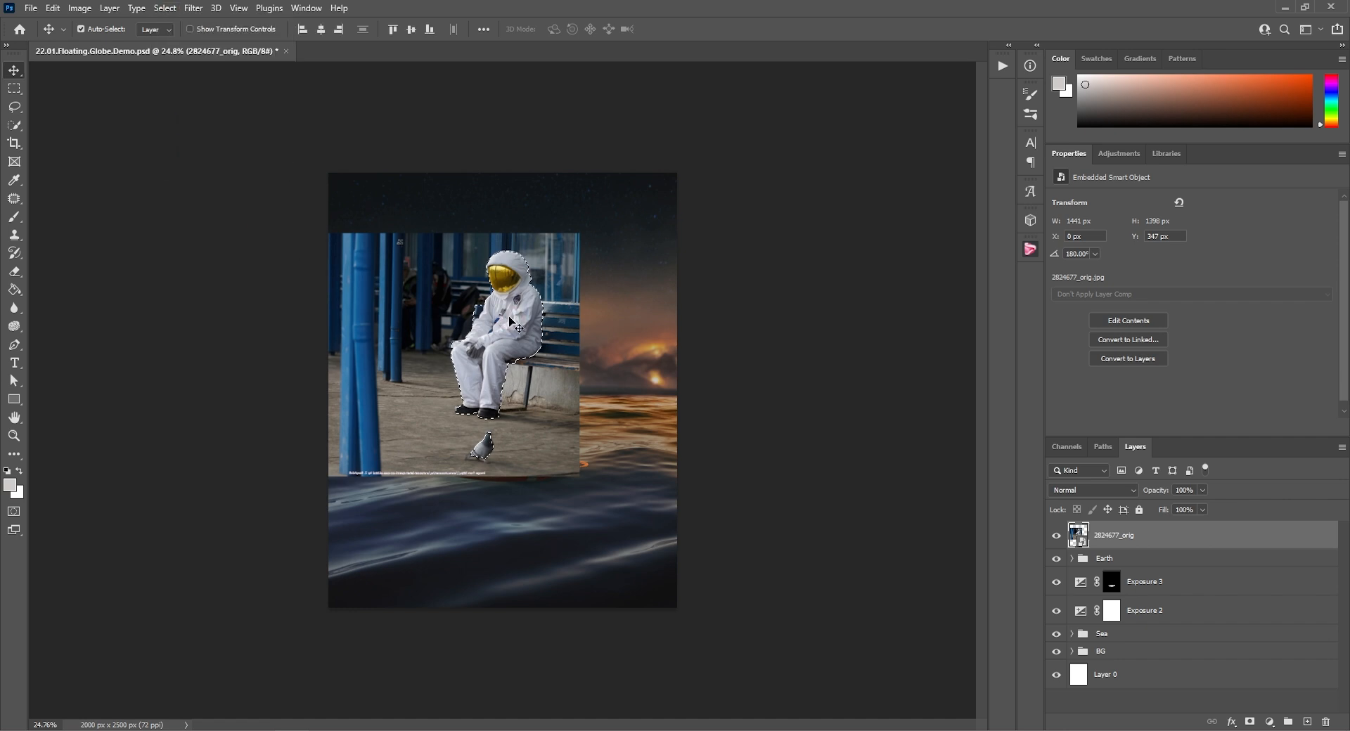
{"action": "scroll", "coordinate": [517, 345], "scroll_direction": "up", "scroll_amount": 13}
{"action": "scroll", "coordinate": [517, 344], "scroll_direction": "up", "scroll_amount": 1}
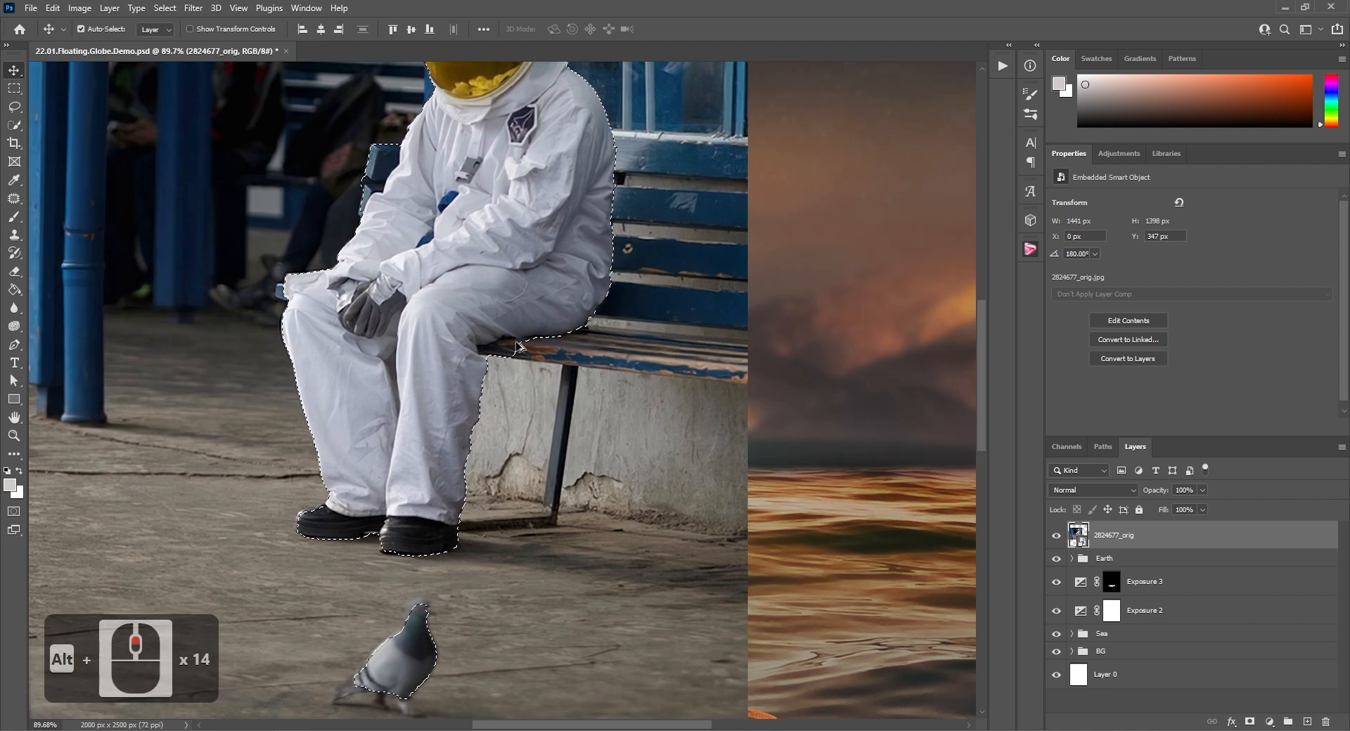
{"action": "left_click", "coordinate": [15, 126]}
{"action": "left_click", "coordinate": [86, 138]}
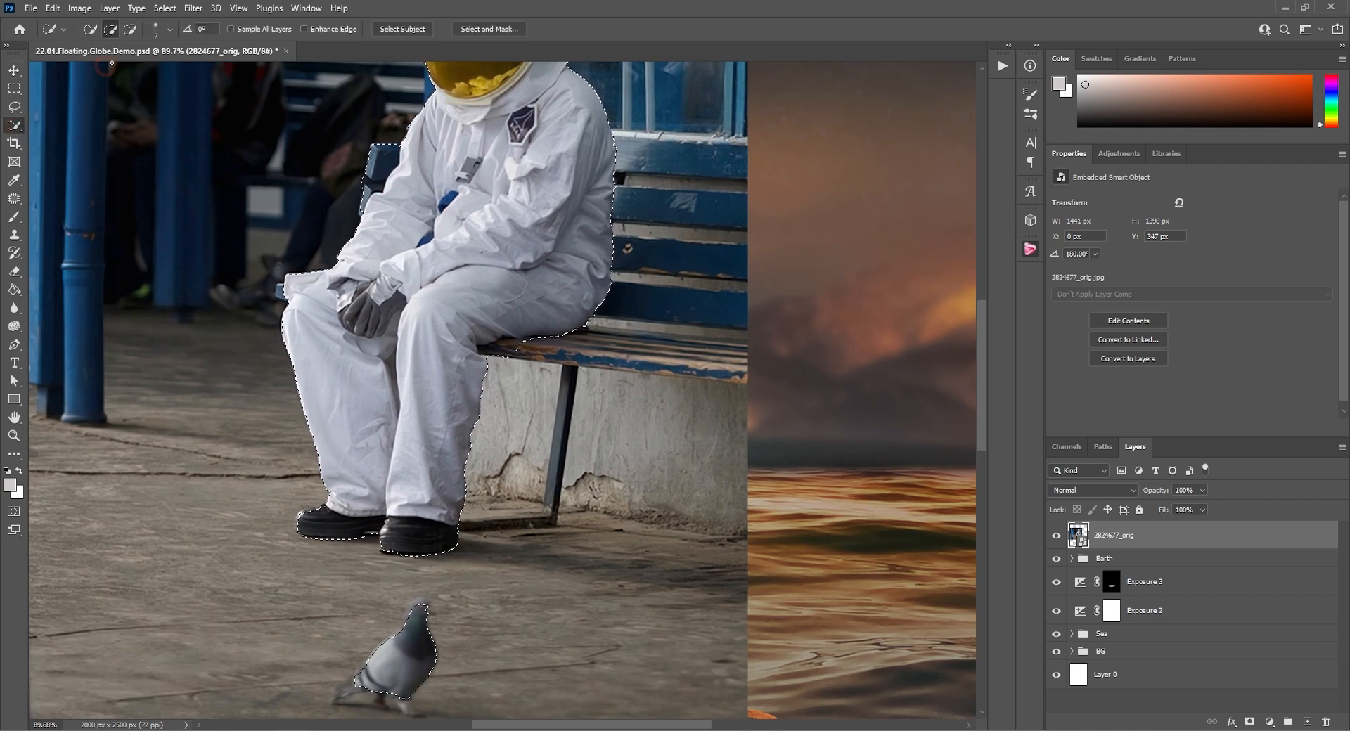
{"action": "right_click", "coordinate": [353, 187], "text": "alt"}
{"action": "left_click", "coordinate": [348, 195], "text": "alt"}
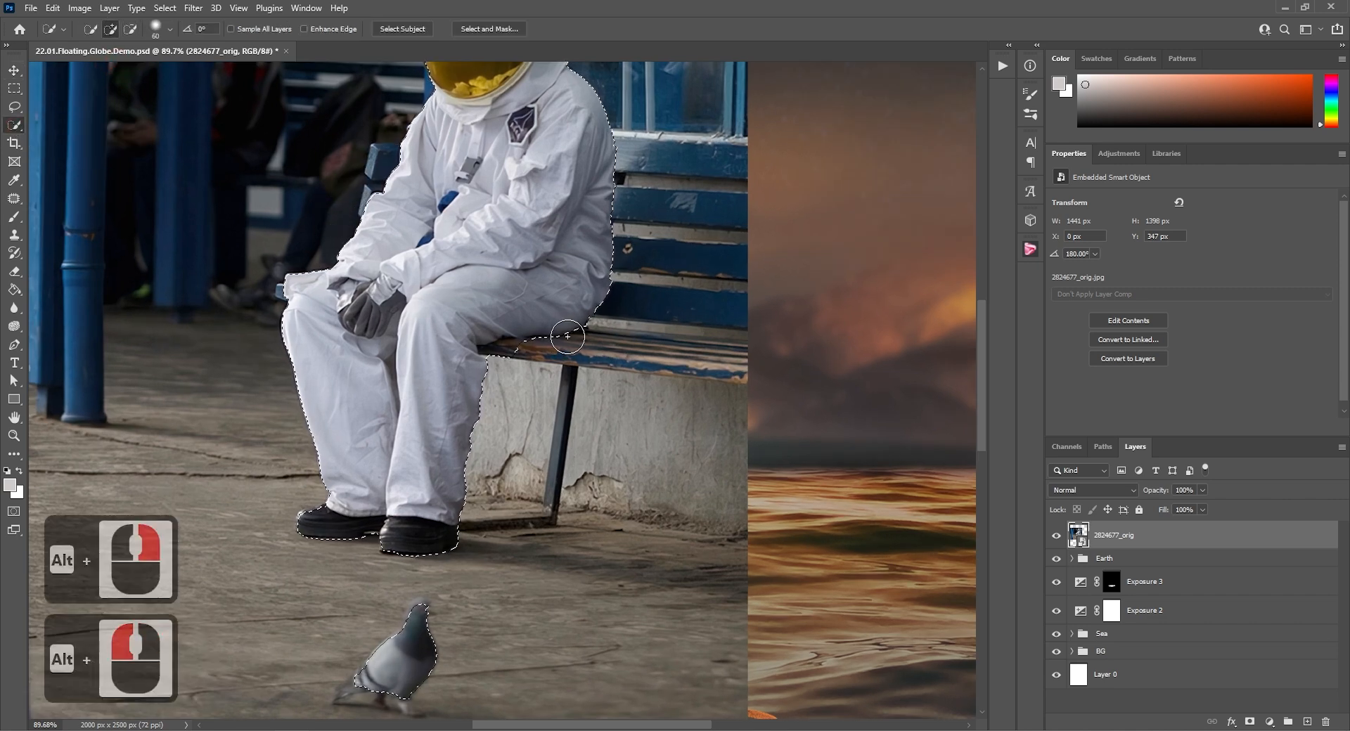
{"action": "left_click", "coordinate": [492, 343], "text": "alt"}
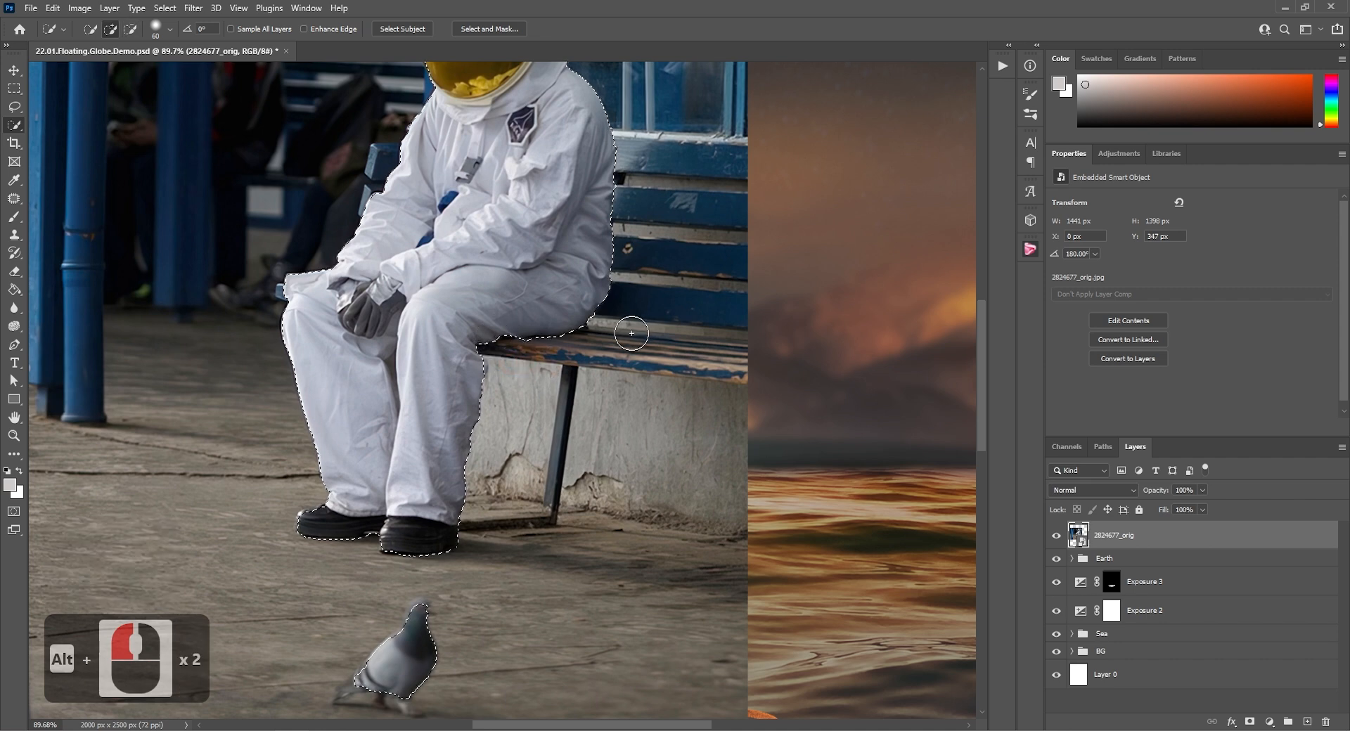
Subtract the remaining bench sliver beside the sleeve, mask the astronaut layer with the selection and name it "Astro"
{"action": "scroll", "coordinate": [627, 353], "scroll_direction": "up", "scroll_amount": 6}
{"action": "right_click", "coordinate": [528, 382], "text": "alt"}
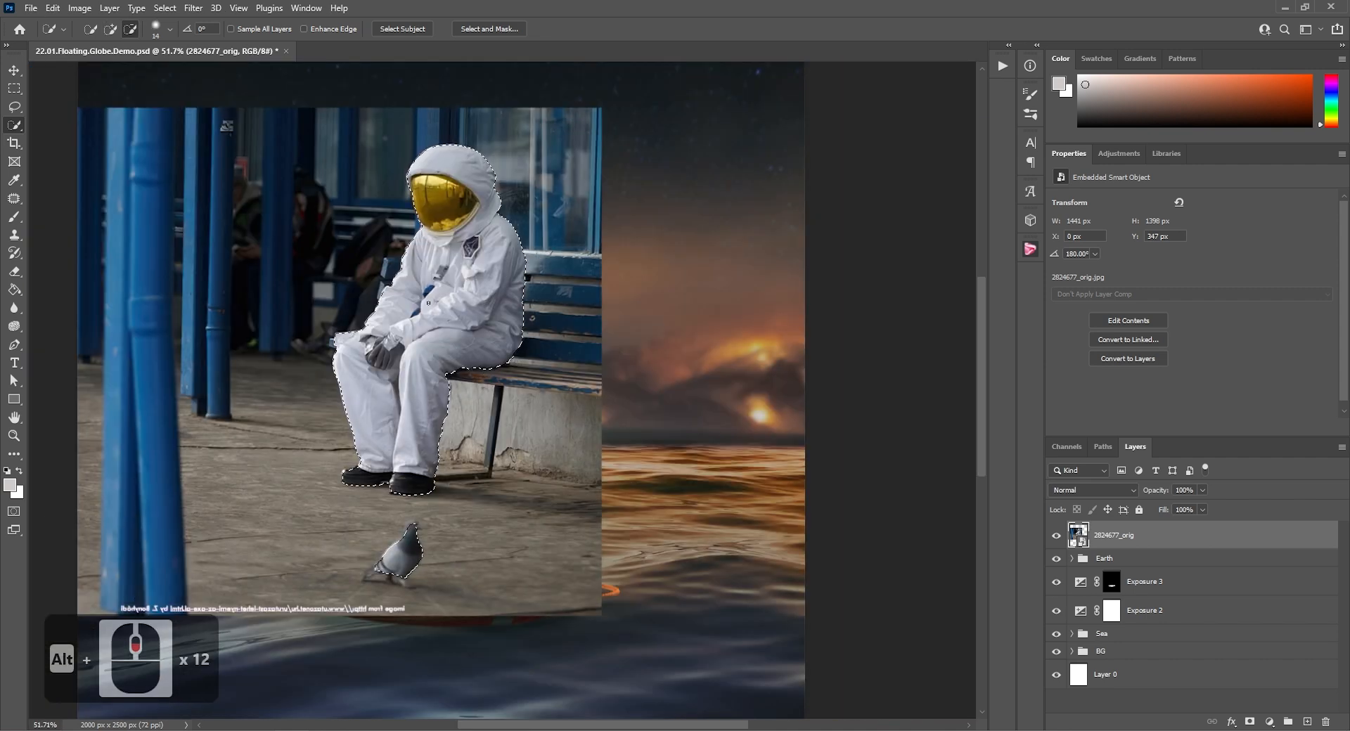
{"action": "scroll", "coordinate": [402, 295], "scroll_direction": "up", "scroll_amount": 13}
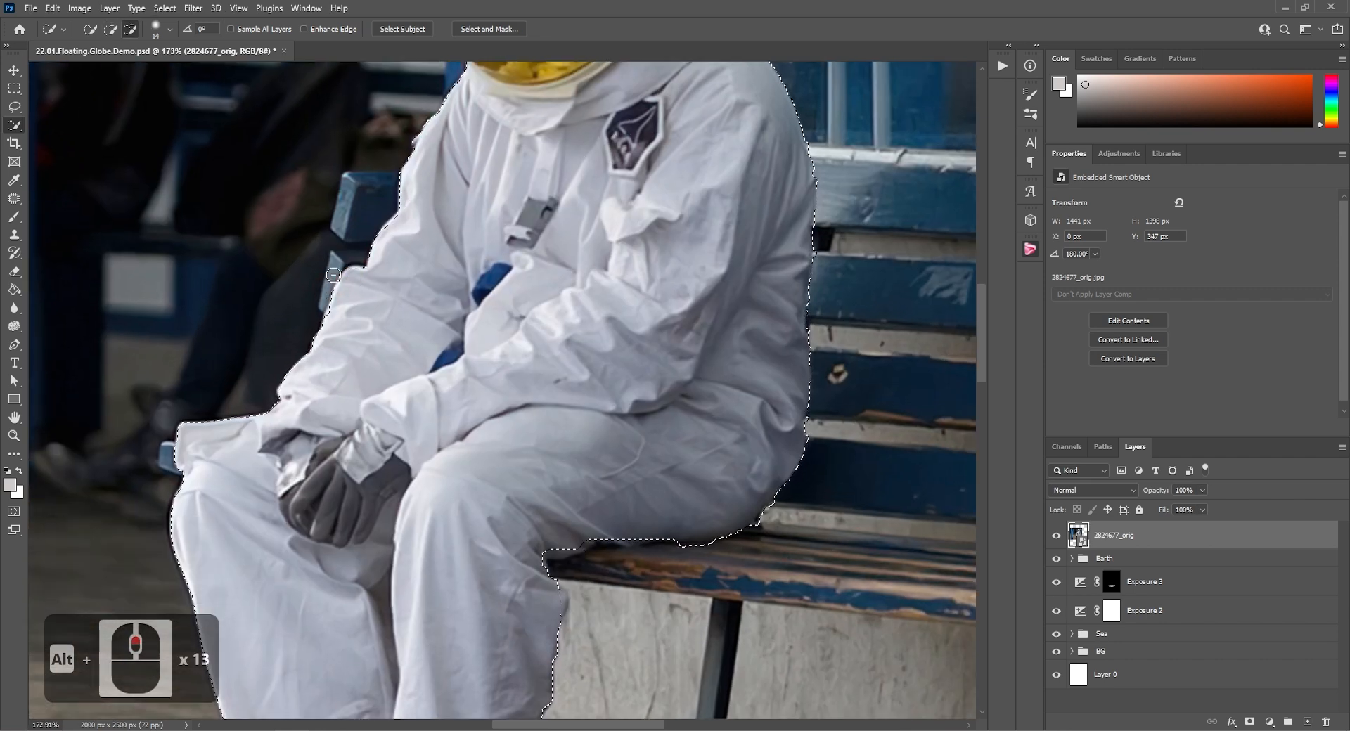
{"action": "left_click", "coordinate": [340, 310], "text": "alt"}
{"action": "scroll", "coordinate": [348, 282], "scroll_direction": "down", "scroll_amount": 17}
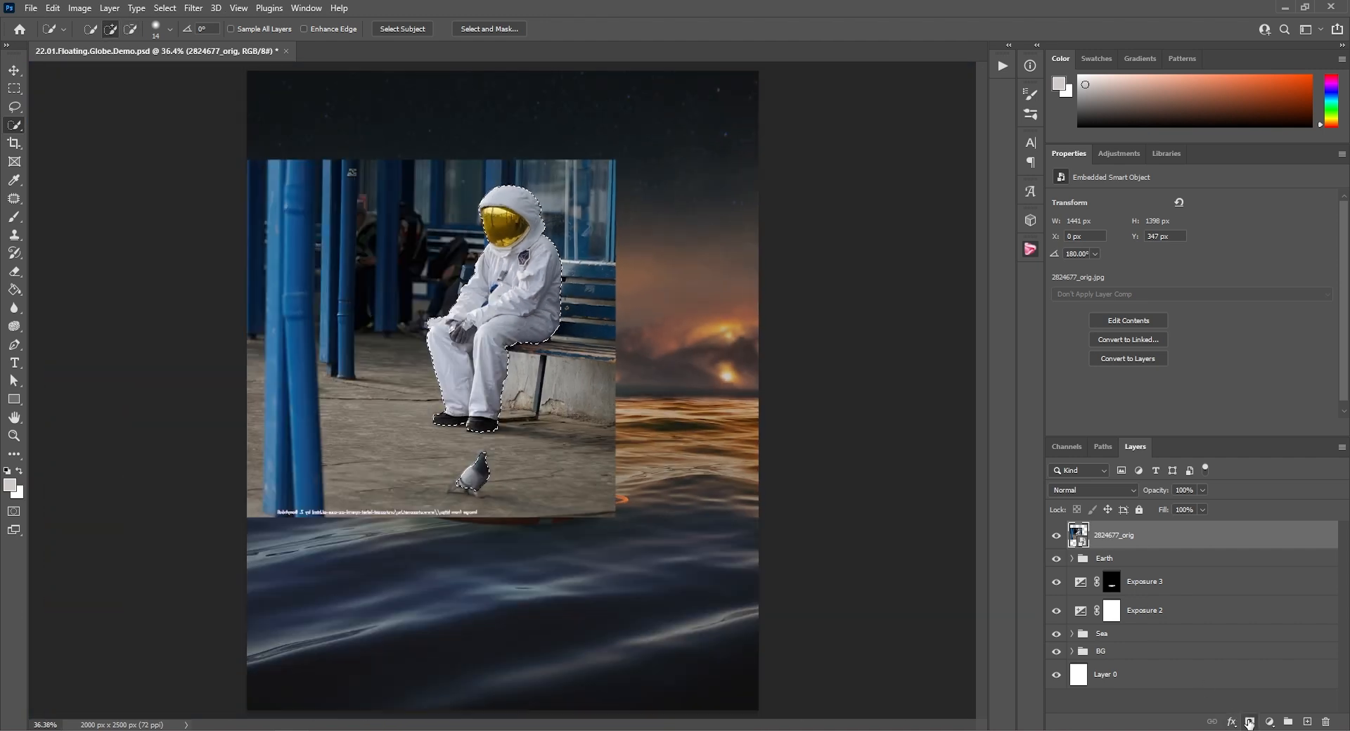
{"action": "left_click", "coordinate": [1250, 722]}
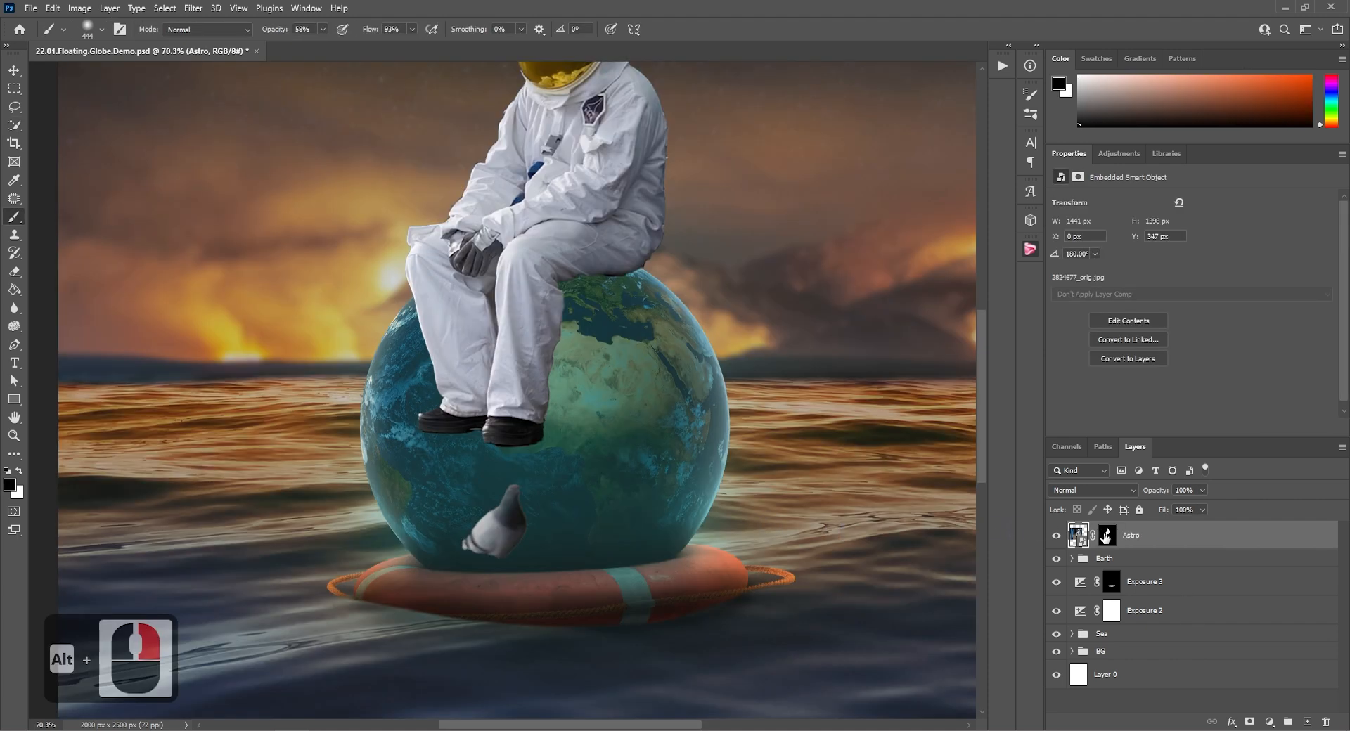
Paint black on the Astro mask at 100% brush opacity to hide the pigeon and clean the suit's edges
{"action": "left_click", "coordinate": [1106, 536]}
{"action": "key", "text": "x"}
{"action": "key", "text": "x"}
{"action": "left_click_drag", "start_coordinate": [471, 530], "coordinate": [495, 524]}
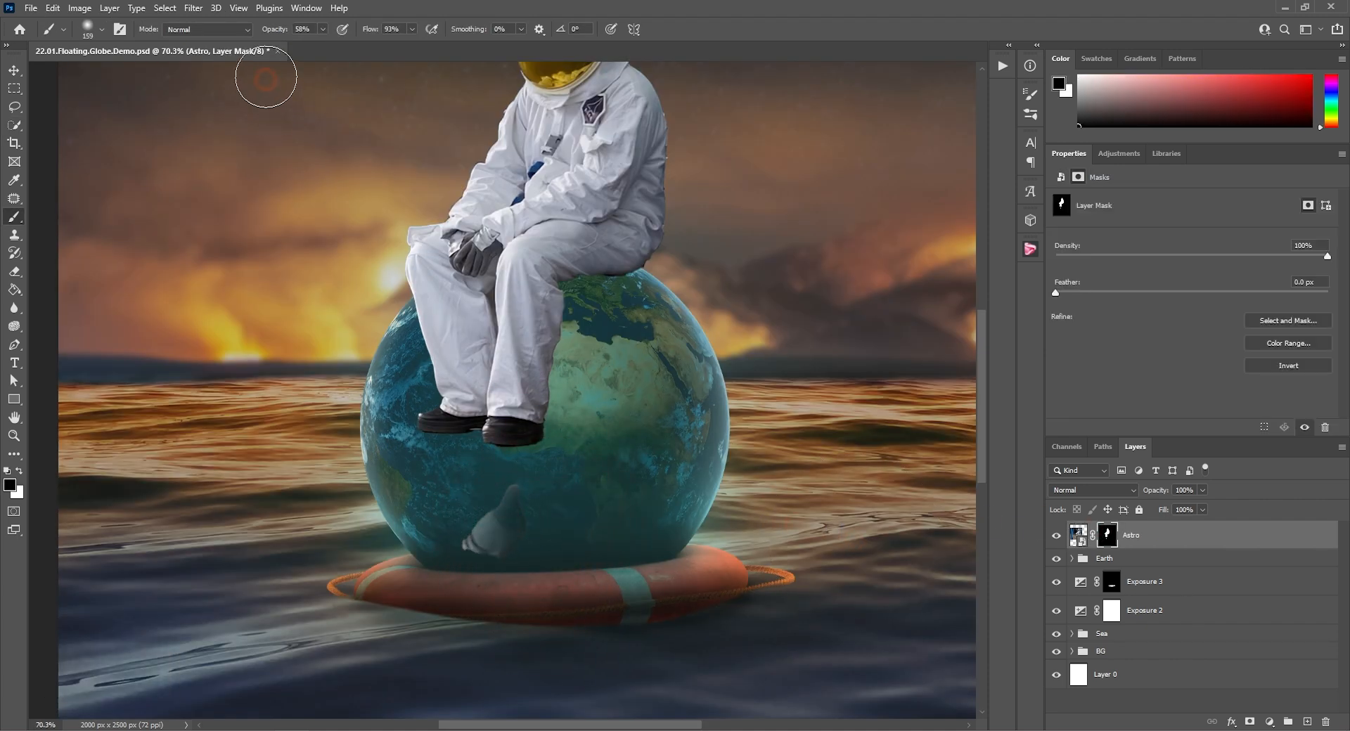
{"action": "left_click_drag", "start_coordinate": [266, 29], "coordinate": [357, 42]}
{"action": "left_click_drag", "start_coordinate": [498, 543], "coordinate": [488, 533]}
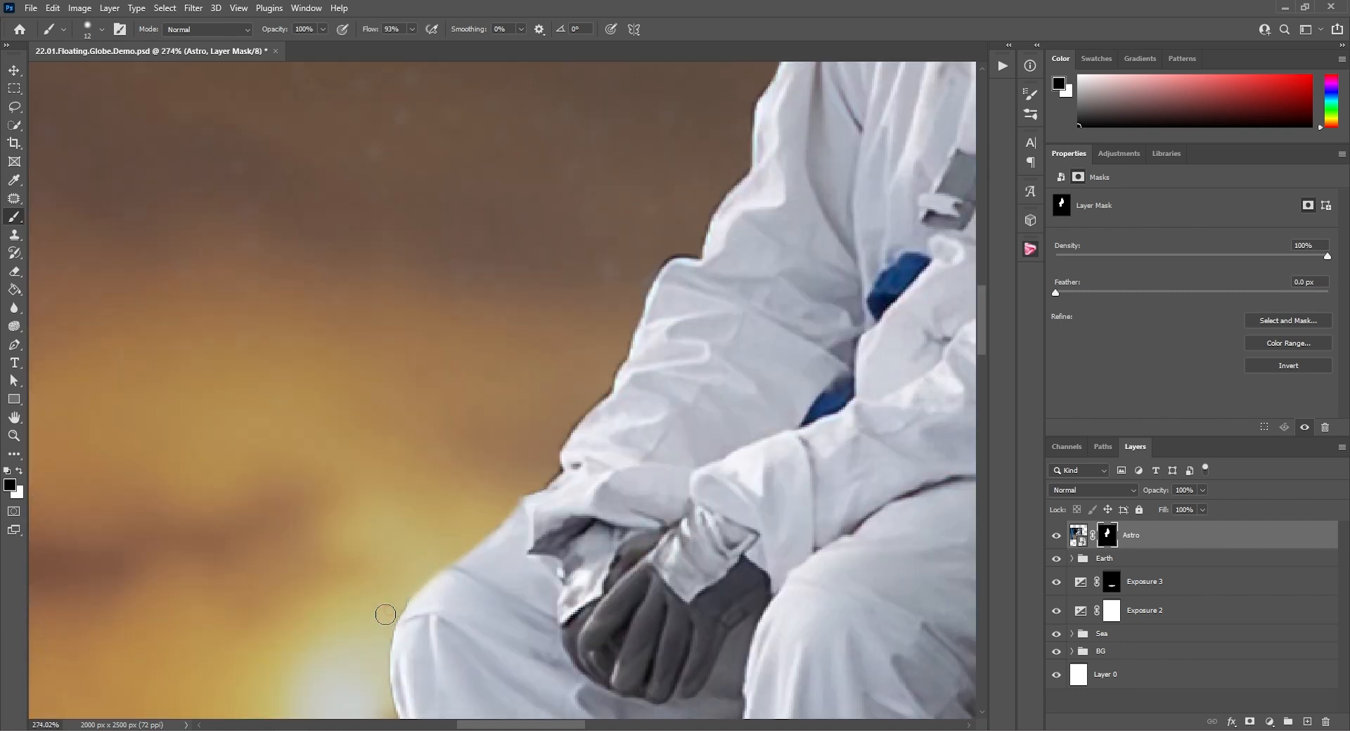
{"action": "scroll", "coordinate": [388, 607], "scroll_direction": "down", "scroll_amount": 8, "text": "alt"}
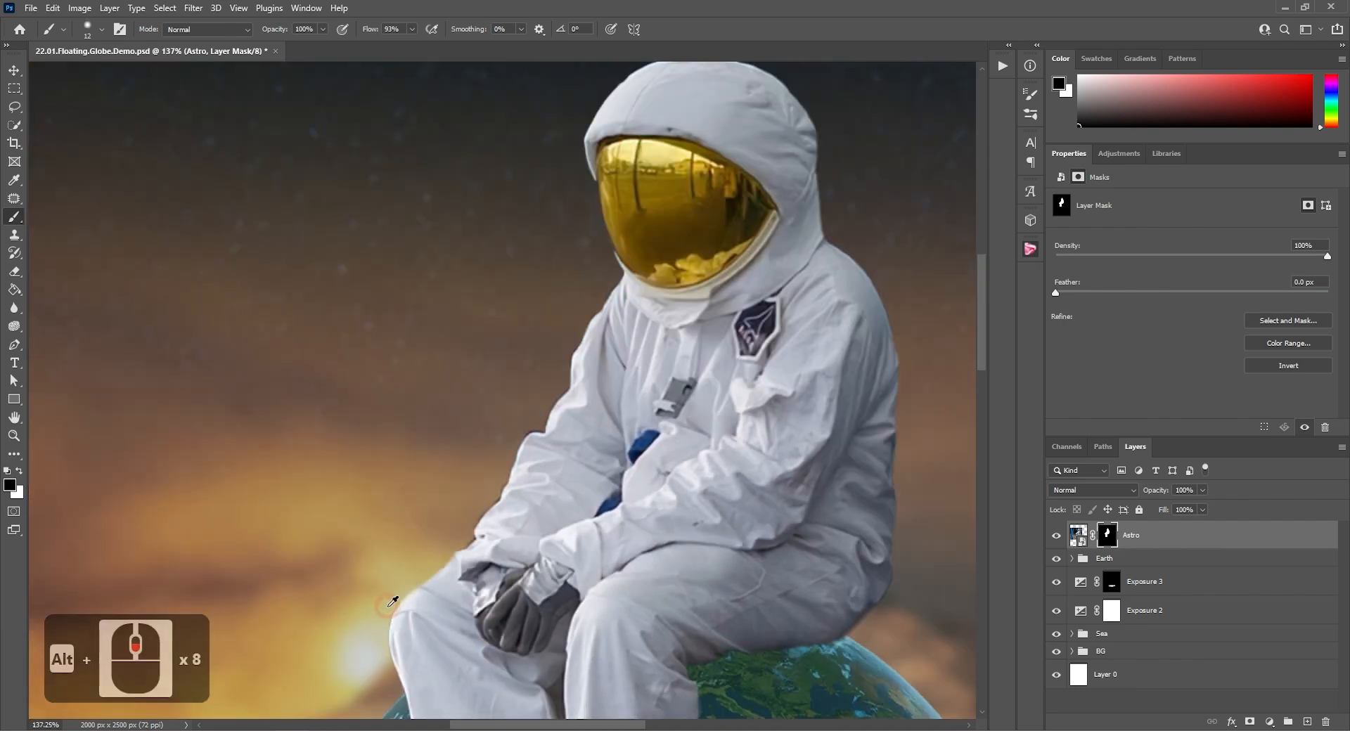
{"action": "scroll", "coordinate": [393, 602], "scroll_direction": "down", "scroll_amount": 4, "text": "alt"}
{"action": "scroll", "coordinate": [408, 594], "scroll_direction": "up", "scroll_amount": 7, "text": "alt"}
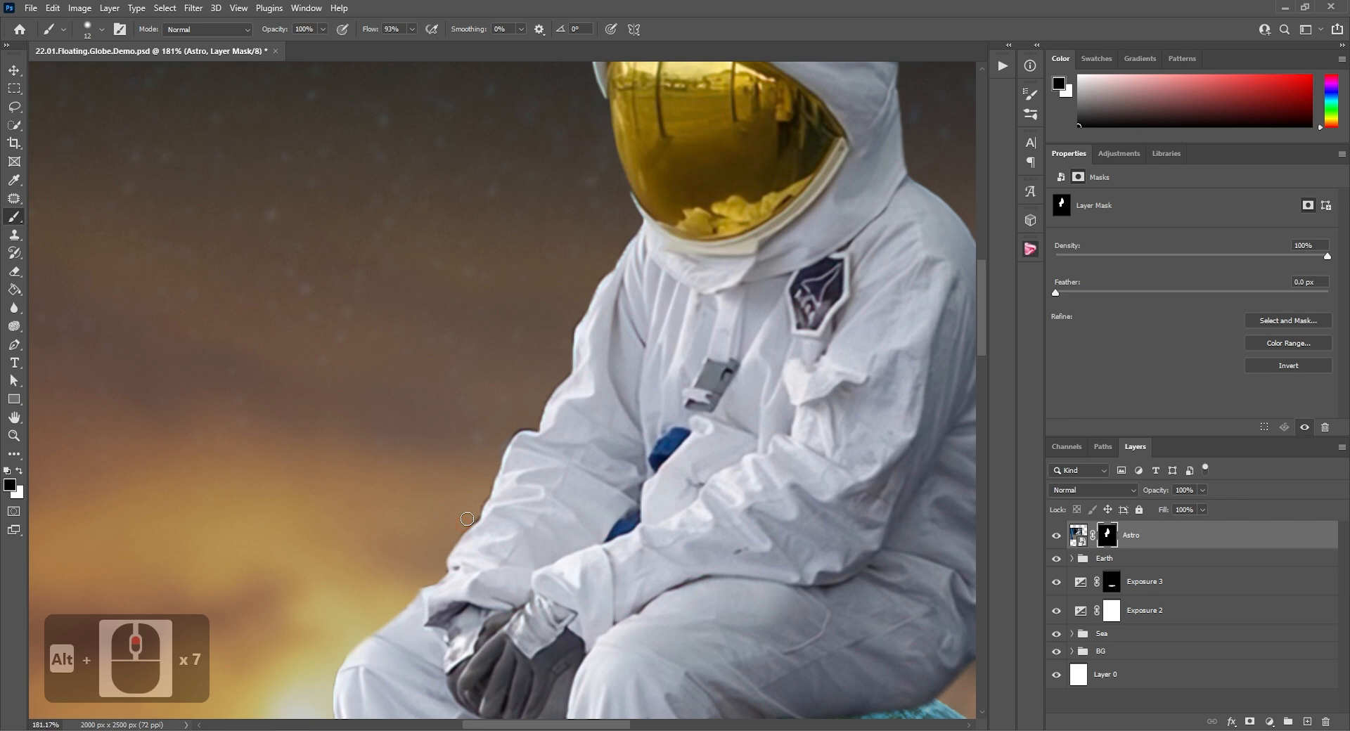
{"action": "scroll", "coordinate": [466, 519], "scroll_direction": "down", "scroll_amount": 6, "text": "alt"}
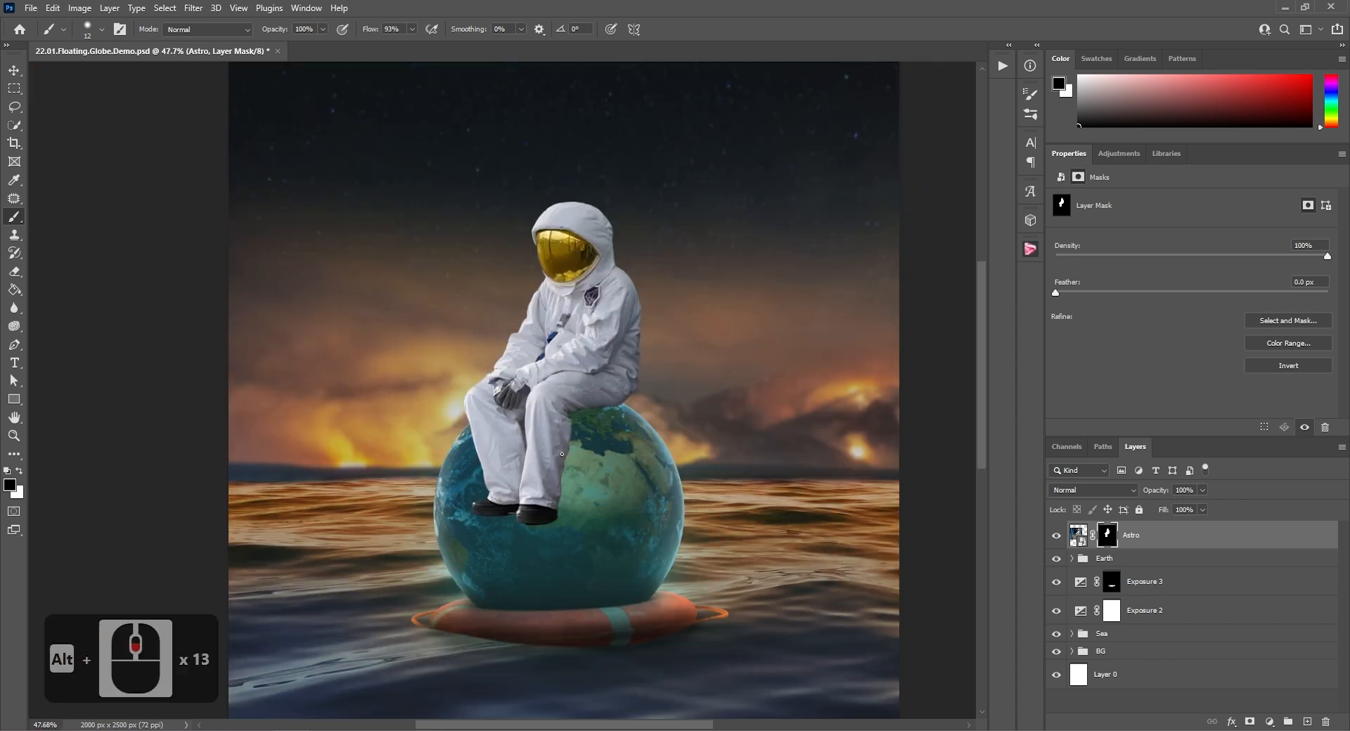
Rotate the Astro layer about -2.07° and reposition it so the figure sits on top of the globe
{"action": "key", "text": "ctrl+t"}
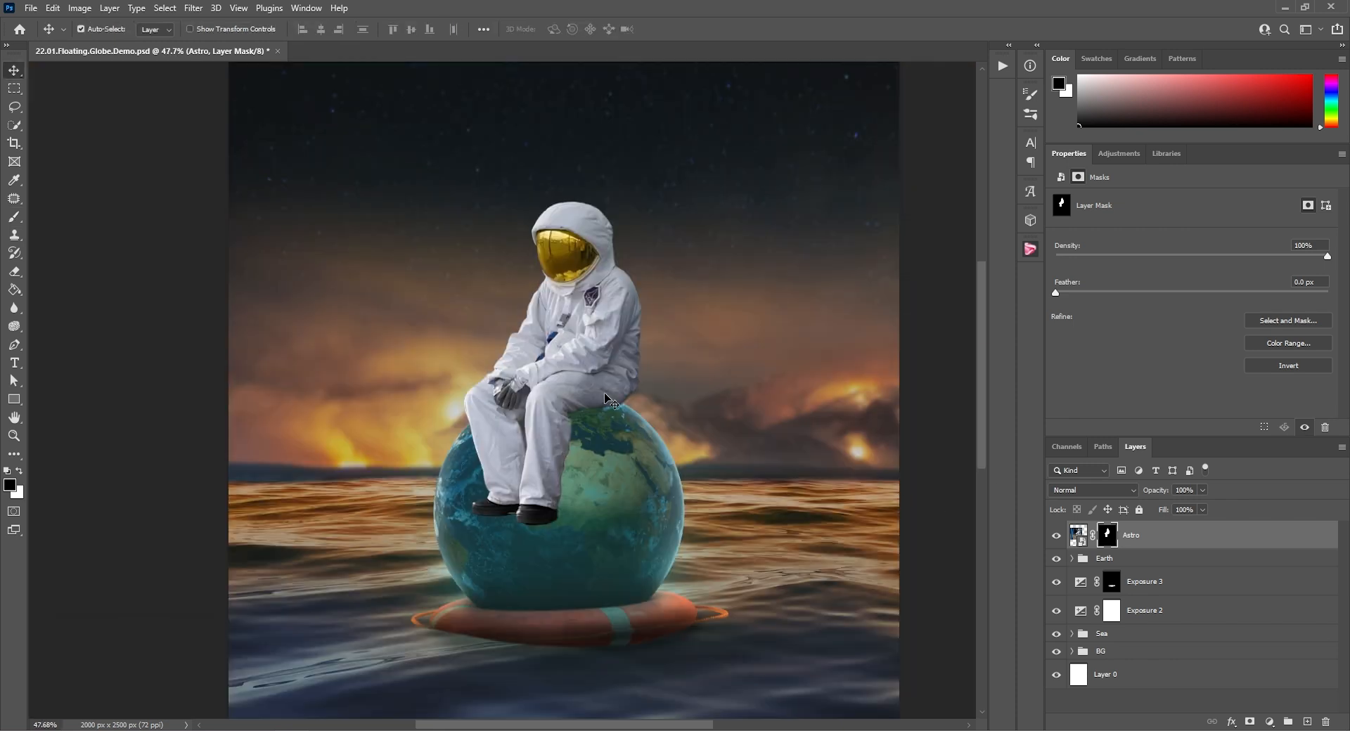
{"action": "left_click_drag", "start_coordinate": [724, 150], "coordinate": [716, 140]}
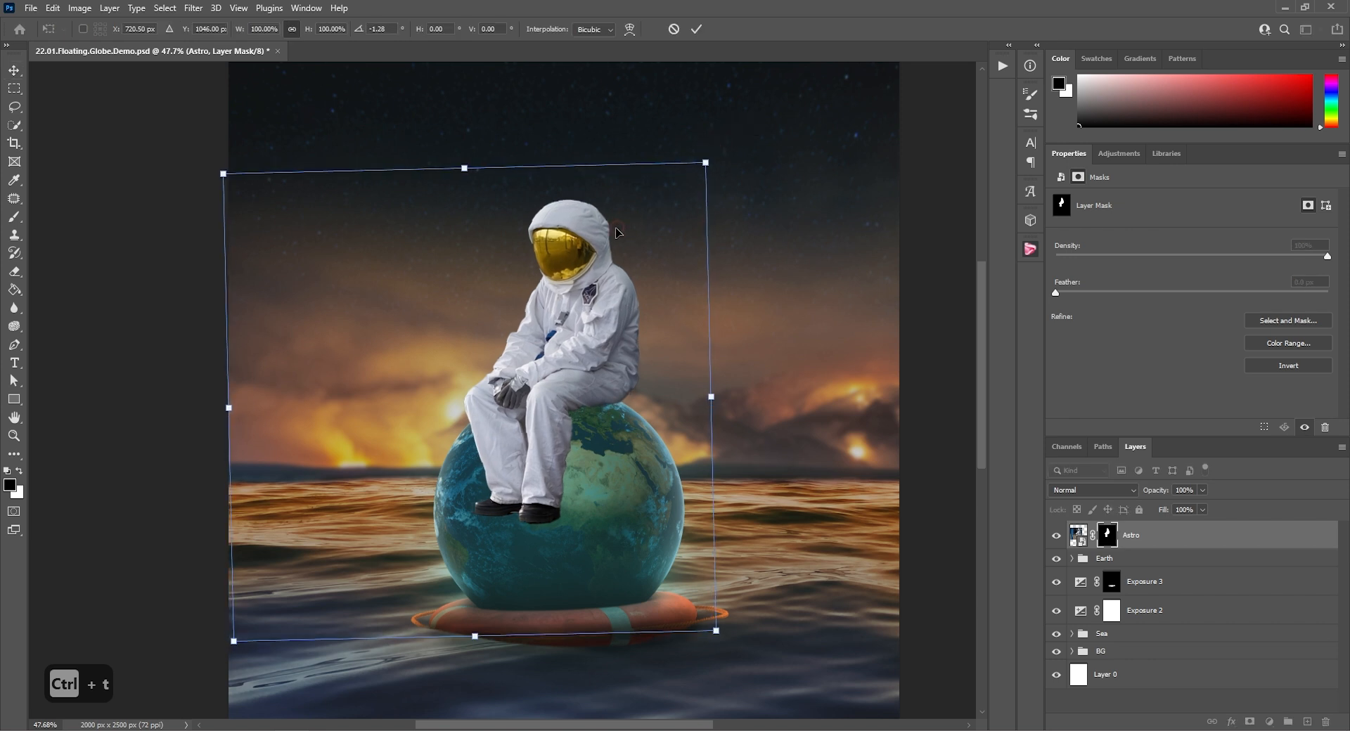
{"action": "left_click_drag", "start_coordinate": [623, 227], "coordinate": [616, 229]}
{"action": "left_click_drag", "start_coordinate": [723, 147], "coordinate": [717, 135]}
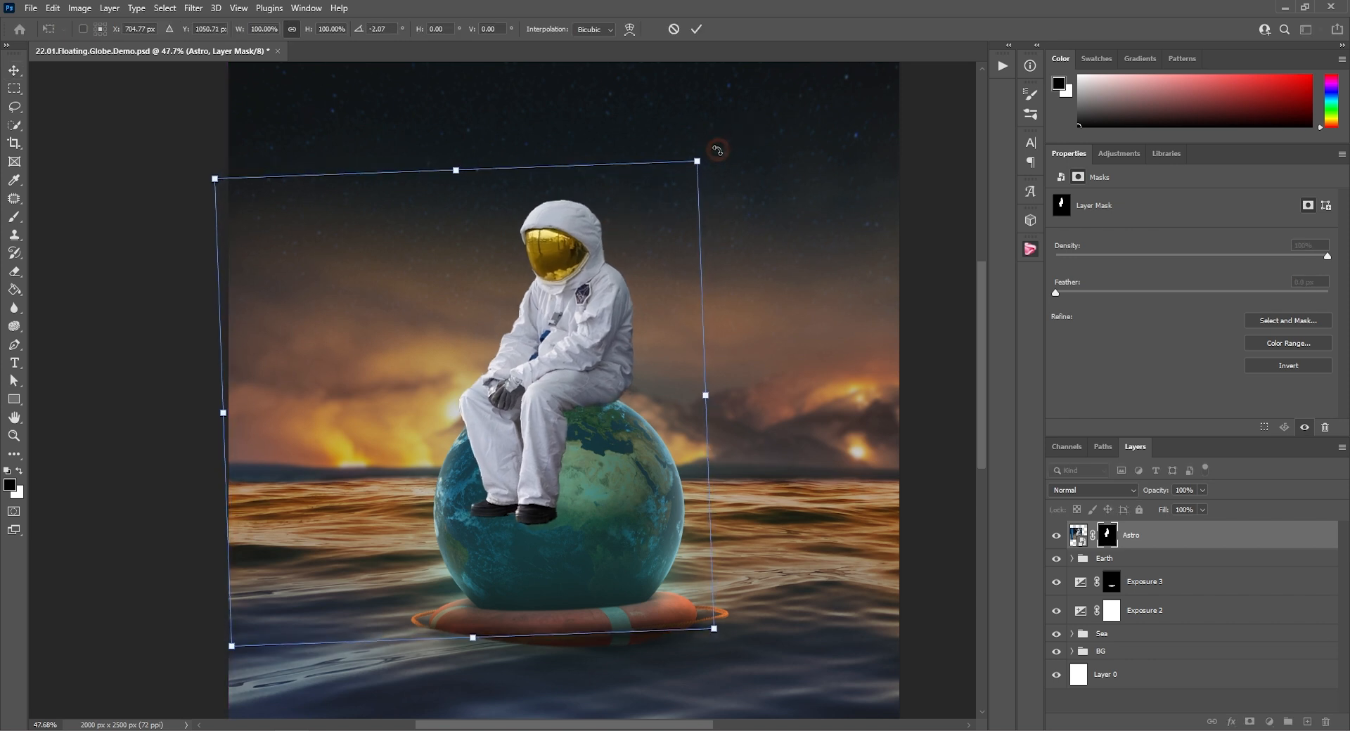
{"action": "left_click_drag", "start_coordinate": [606, 244], "coordinate": [603, 248]}
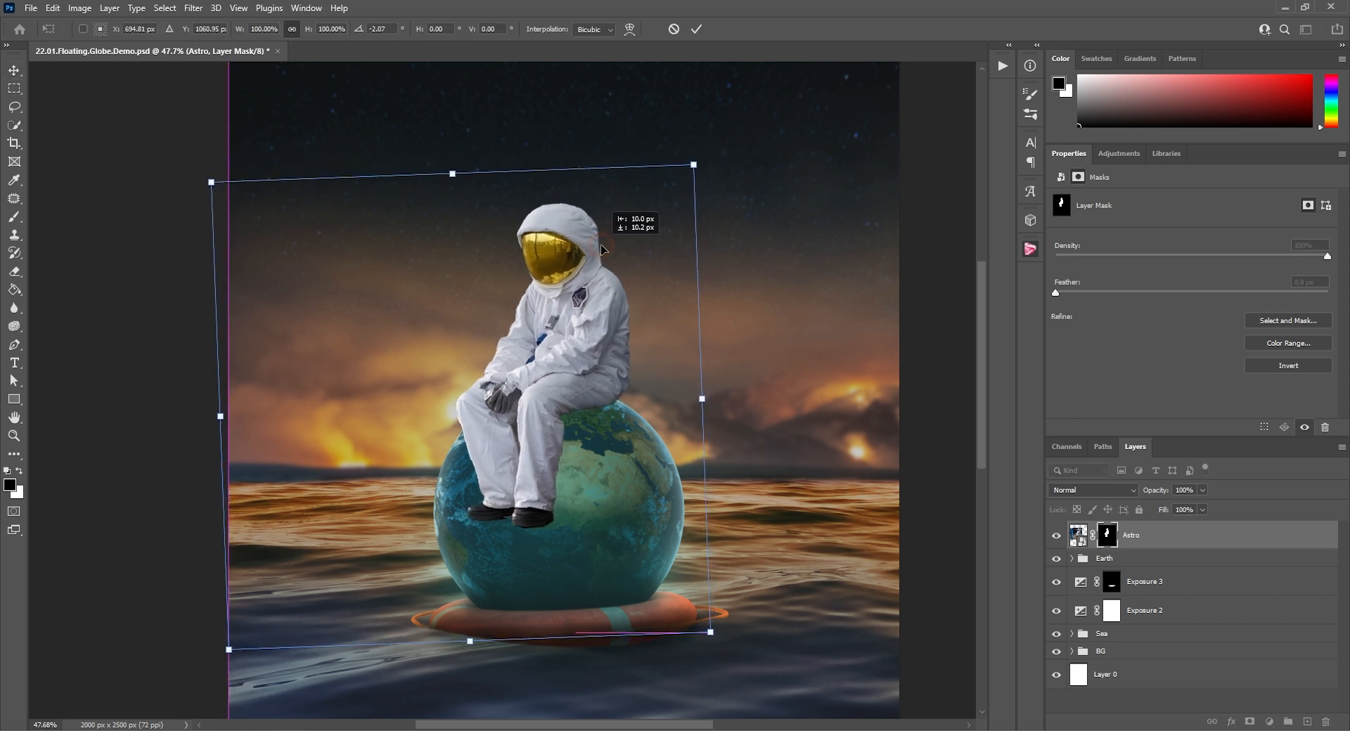
{"action": "left_click", "coordinate": [695, 30]}
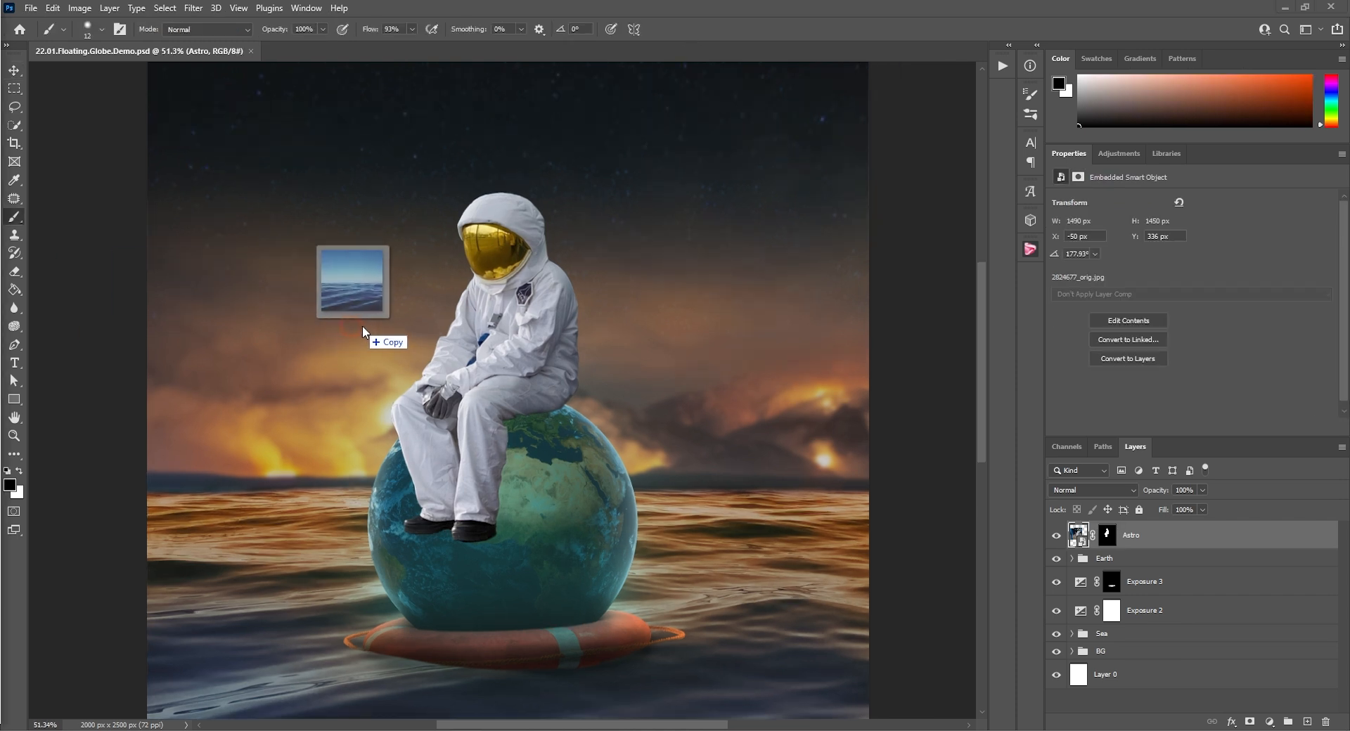
Place the ocean water photo, scale it to about 857 px wide, tilt it over the helmet and name the layer "Glass"
{"action": "left_click_drag", "start_coordinate": [355, 330], "coordinate": [504, 315]}
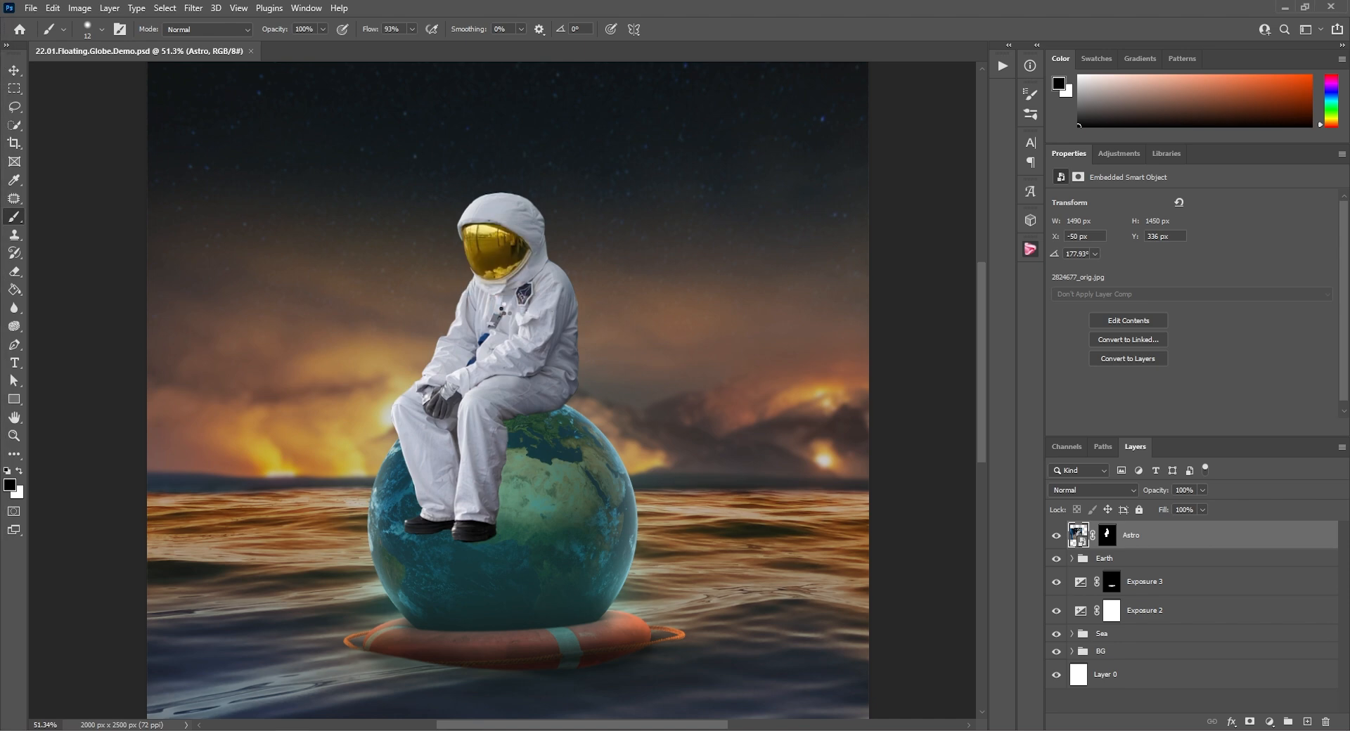
{"action": "scroll", "coordinate": [504, 314], "scroll_direction": "down", "scroll_amount": 6, "text": "alt"}
{"action": "left_click_drag", "start_coordinate": [729, 116], "coordinate": [517, 315]}
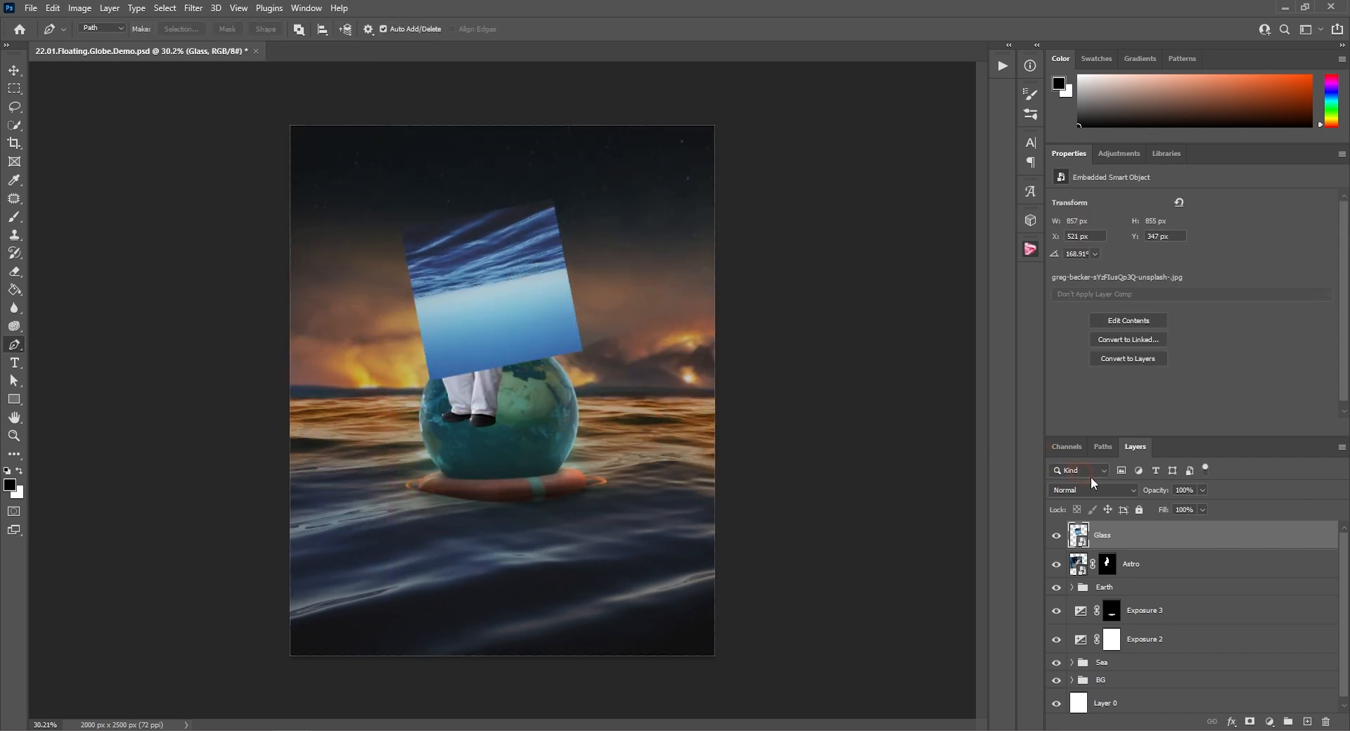
Lower the Glass layer to 59% opacity, mask it to a Pen path traced around the visor, and restore 100% opacity
{"action": "left_click_drag", "start_coordinate": [1155, 490], "coordinate": [1134, 491]}
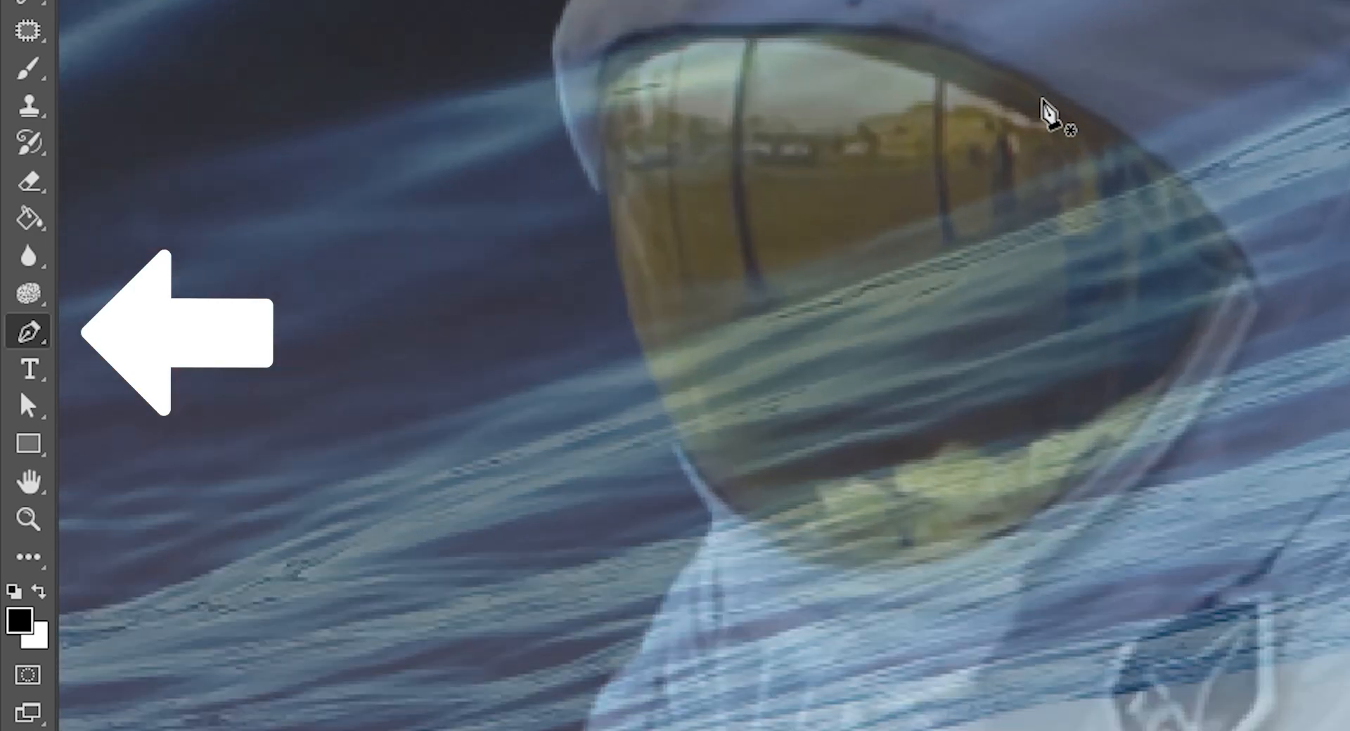
{"action": "left_click", "coordinate": [1164, 174]}
{"action": "left_click", "coordinate": [1229, 262]}
{"action": "left_click_drag", "start_coordinate": [550, 259], "coordinate": [550, 256]}
{"action": "left_click_drag", "start_coordinate": [478, 212], "coordinate": [457, 210]}
{"action": "left_click_drag", "start_coordinate": [324, 200], "coordinate": [313, 201]}
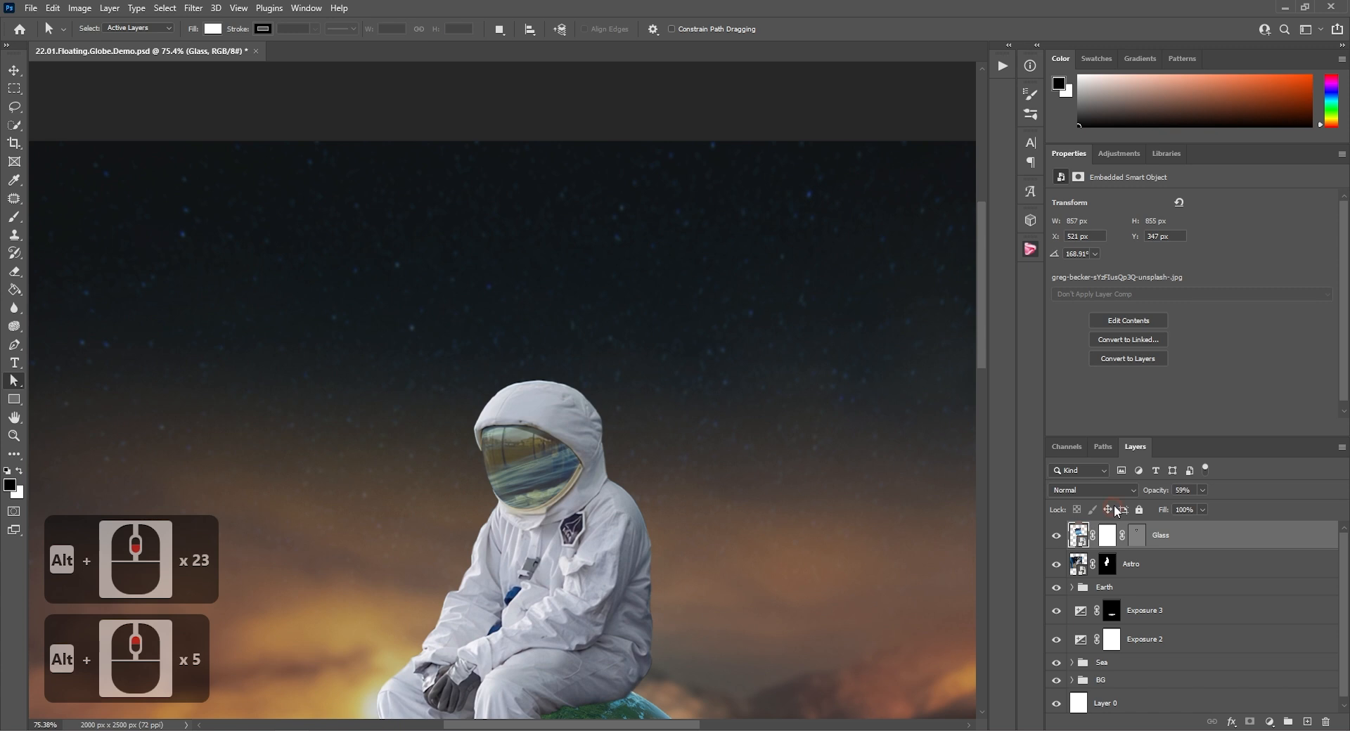
{"action": "left_click_drag", "start_coordinate": [1244, 494], "coordinate": [1244, 493]}
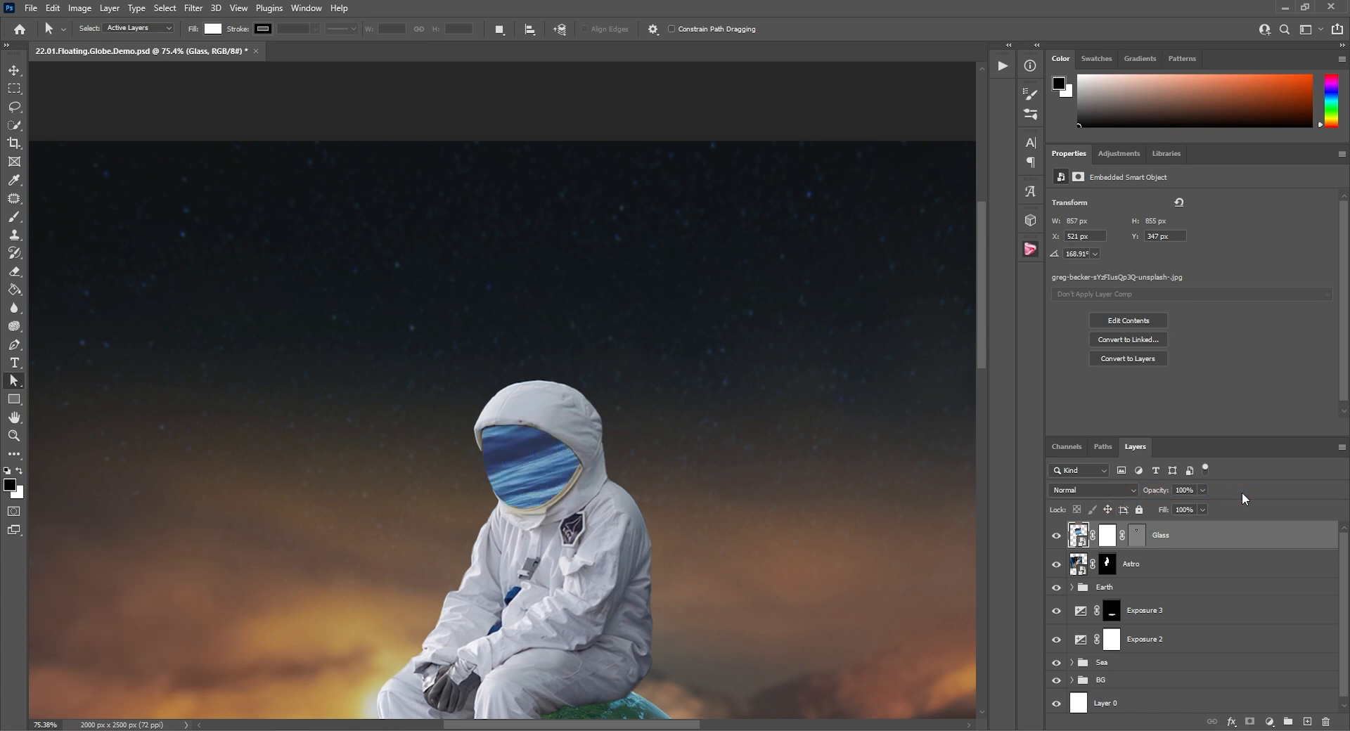
Bulge the Glass layer's water texture with the Liquify filter's Bloat tool at brush size 254
{"action": "left_click", "coordinate": [193, 8]}
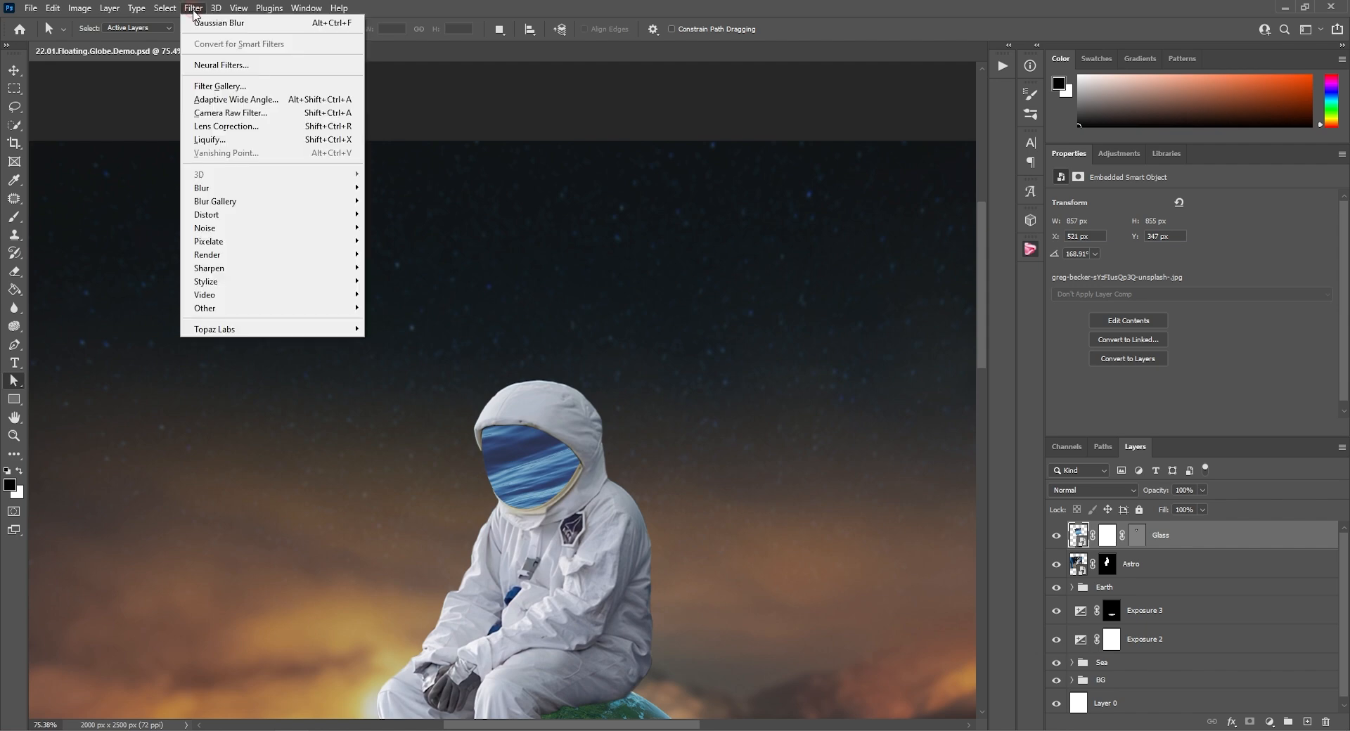
{"action": "left_click", "coordinate": [242, 135]}
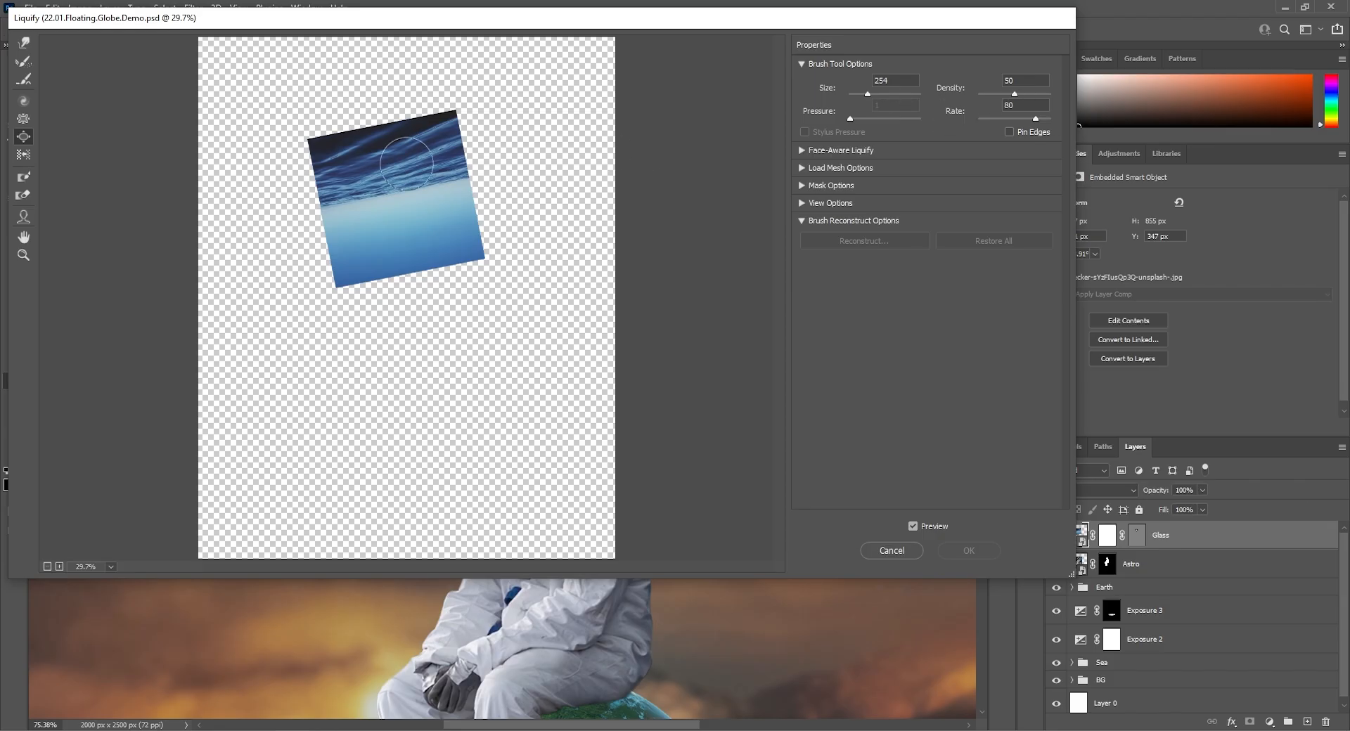
{"action": "mouse_move", "coordinate": [422, 161]}
{"action": "left_mouse_down"}
{"action": "mouse_move", "coordinate": [441, 161]}
{"action": "mouse_move", "coordinate": [394, 166]}
{"action": "mouse_move", "coordinate": [417, 163]}
{"action": "mouse_move", "coordinate": [397, 167]}
{"action": "mouse_move", "coordinate": [422, 181]}
{"action": "mouse_move", "coordinate": [380, 140]}
{"action": "left_mouse_up"}
{"action": "left_click", "coordinate": [968, 551]}
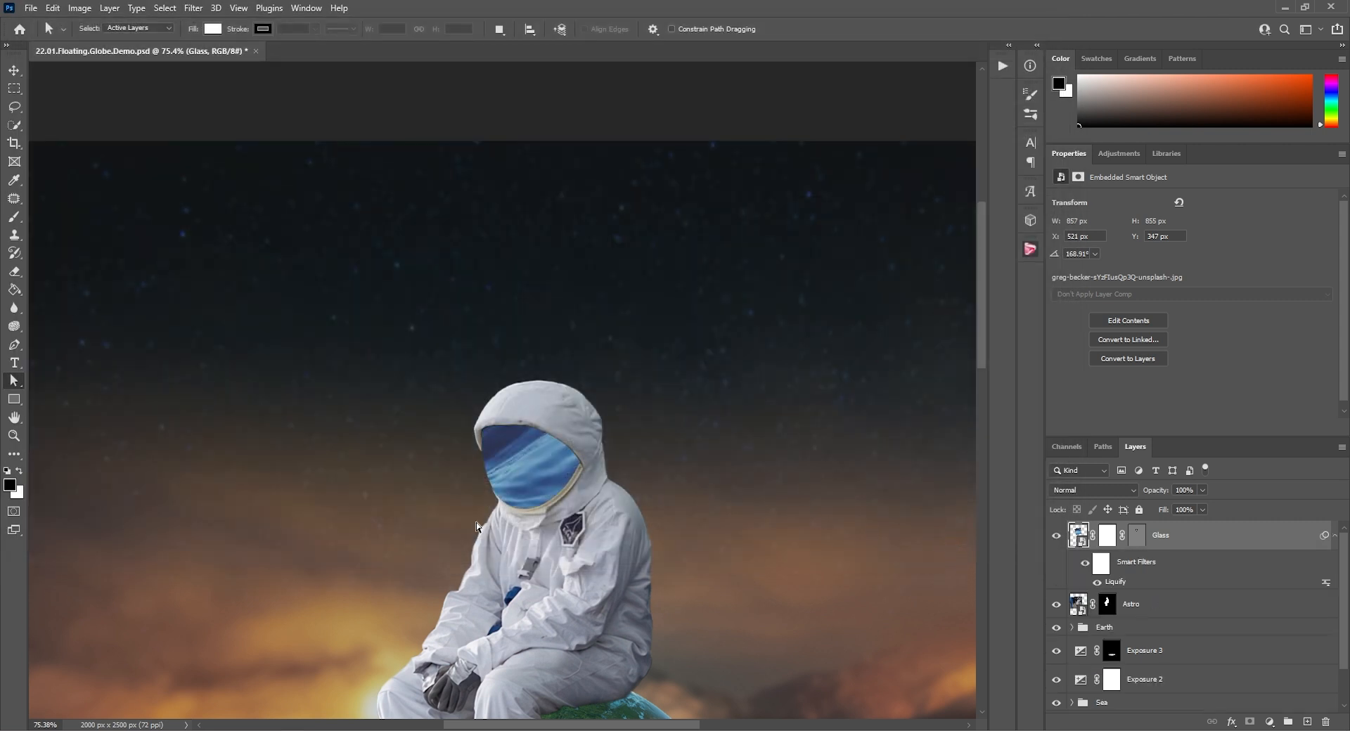
Apply Hue/Saturation to the Glass layer with hue +4, saturation -42 and lightness -56
{"action": "key", "text": "ctrl+0"}
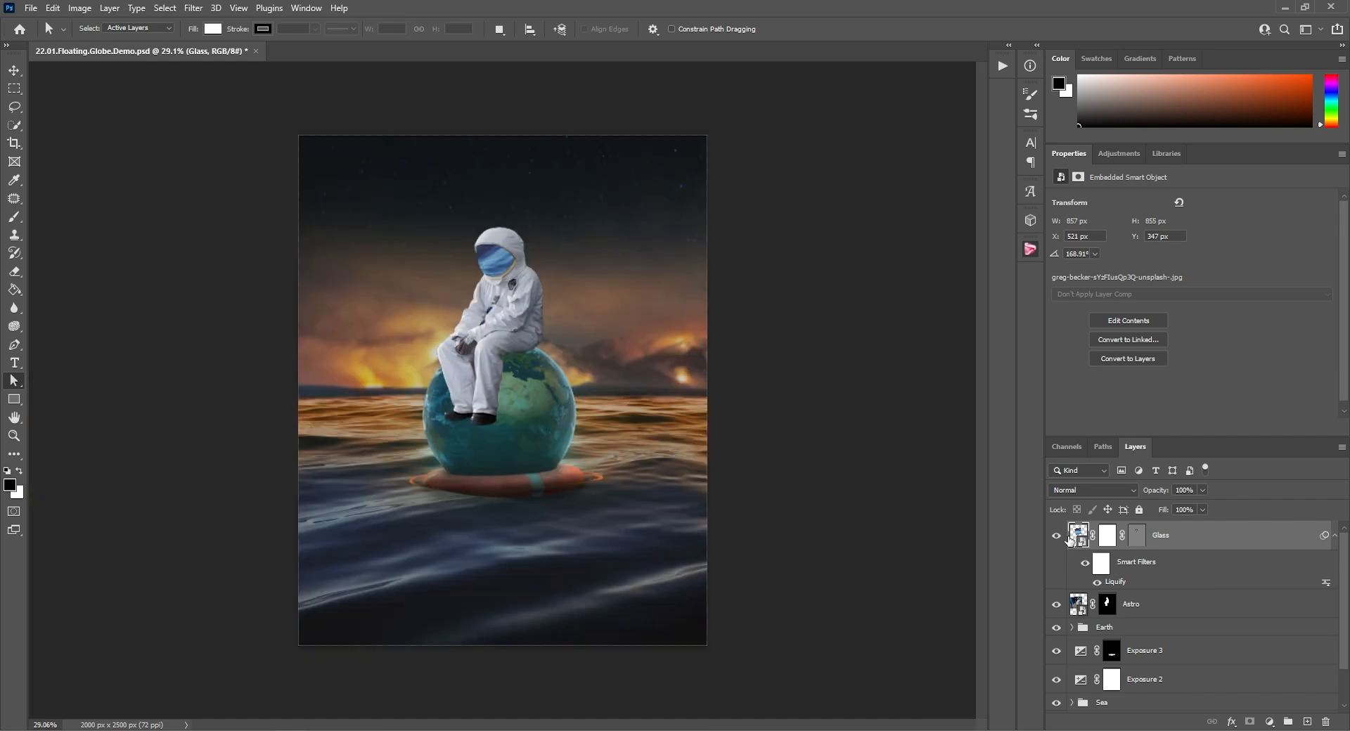
{"action": "key", "text": "ctrl+u"}
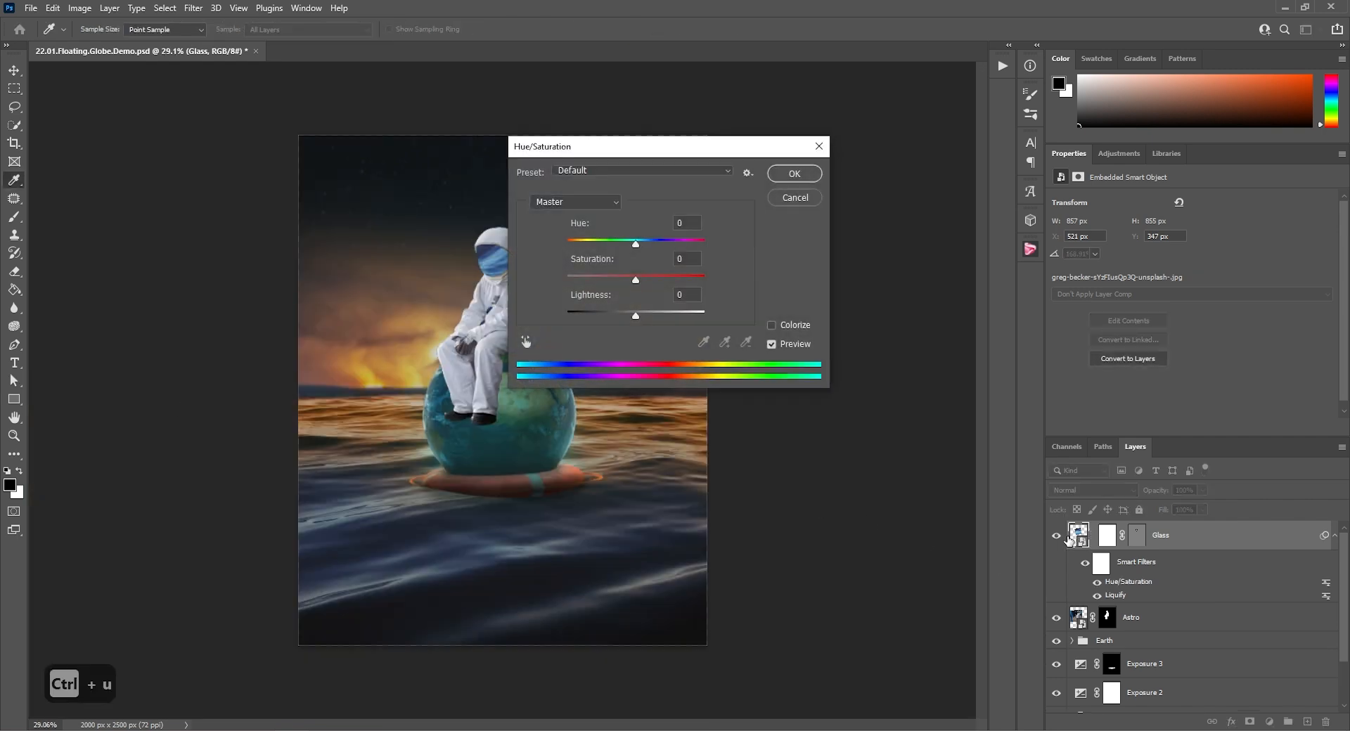
{"action": "left_click_drag", "start_coordinate": [636, 243], "coordinate": [572, 244]}
{"action": "left_click_drag", "start_coordinate": [630, 281], "coordinate": [567, 244]}
{"action": "left_click_drag", "start_coordinate": [602, 316], "coordinate": [629, 283]}
{"action": "left_click_drag", "start_coordinate": [575, 246], "coordinate": [641, 247]}
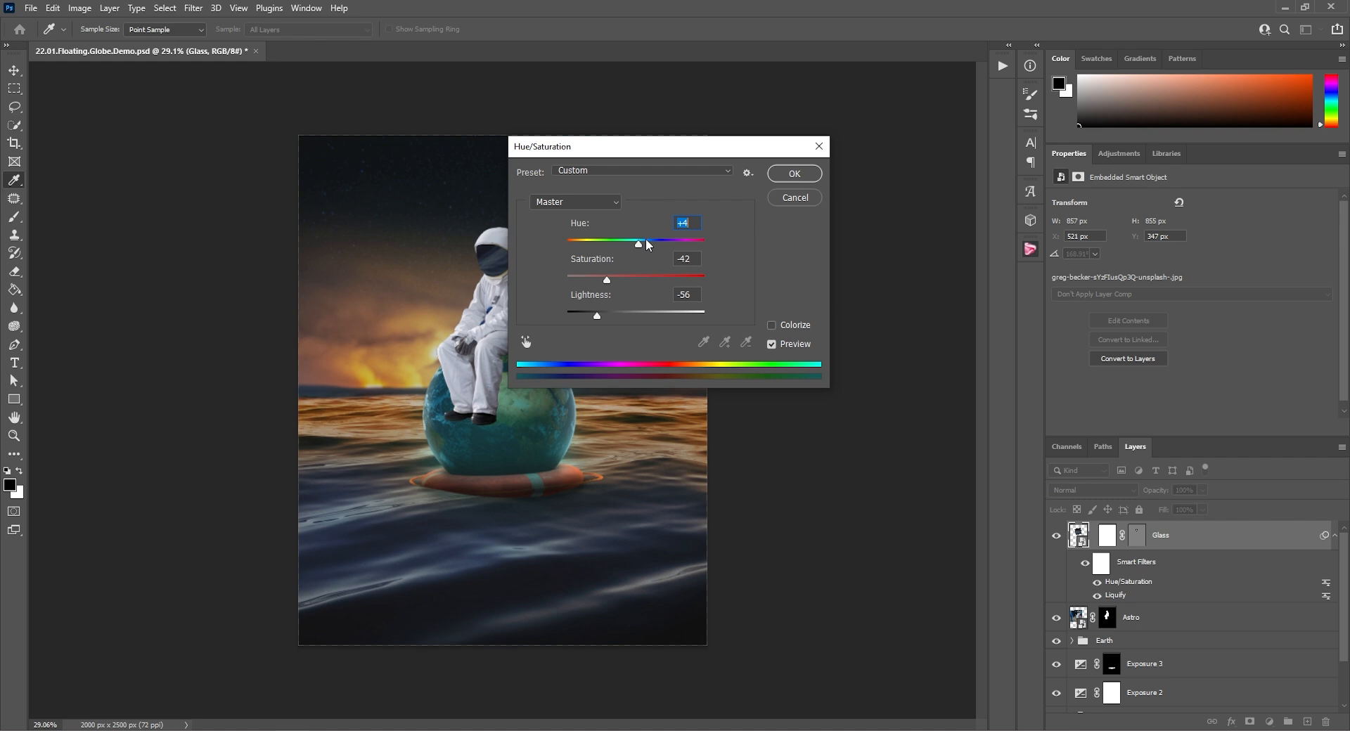
{"action": "left_click", "coordinate": [794, 174]}
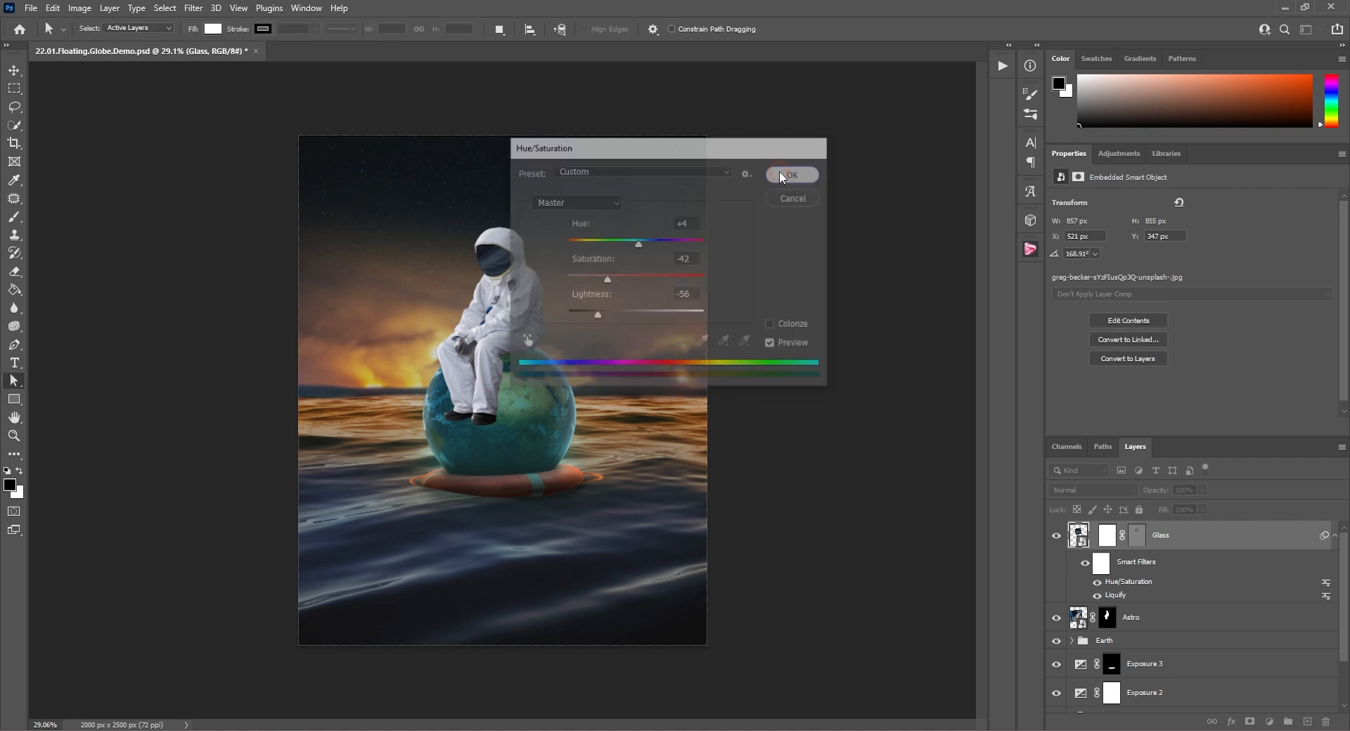
Group the Glass and Astro layers, name the group "Astronaut" and save the document
{"action": "left_click", "coordinate": [1166, 620], "text": "shift"}
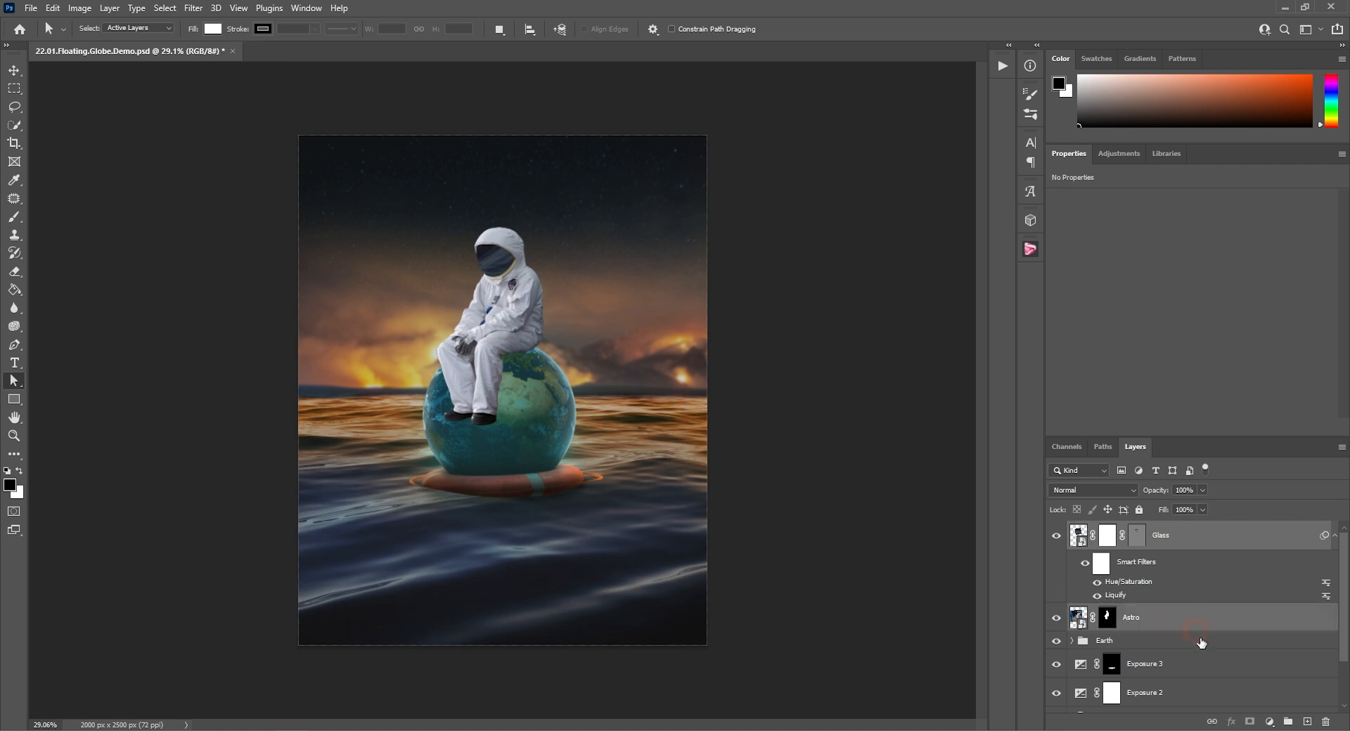
{"action": "left_click", "coordinate": [1288, 722]}
{"action": "double_click", "coordinate": [1108, 530]}
{"action": "type", "text": "Ast"}
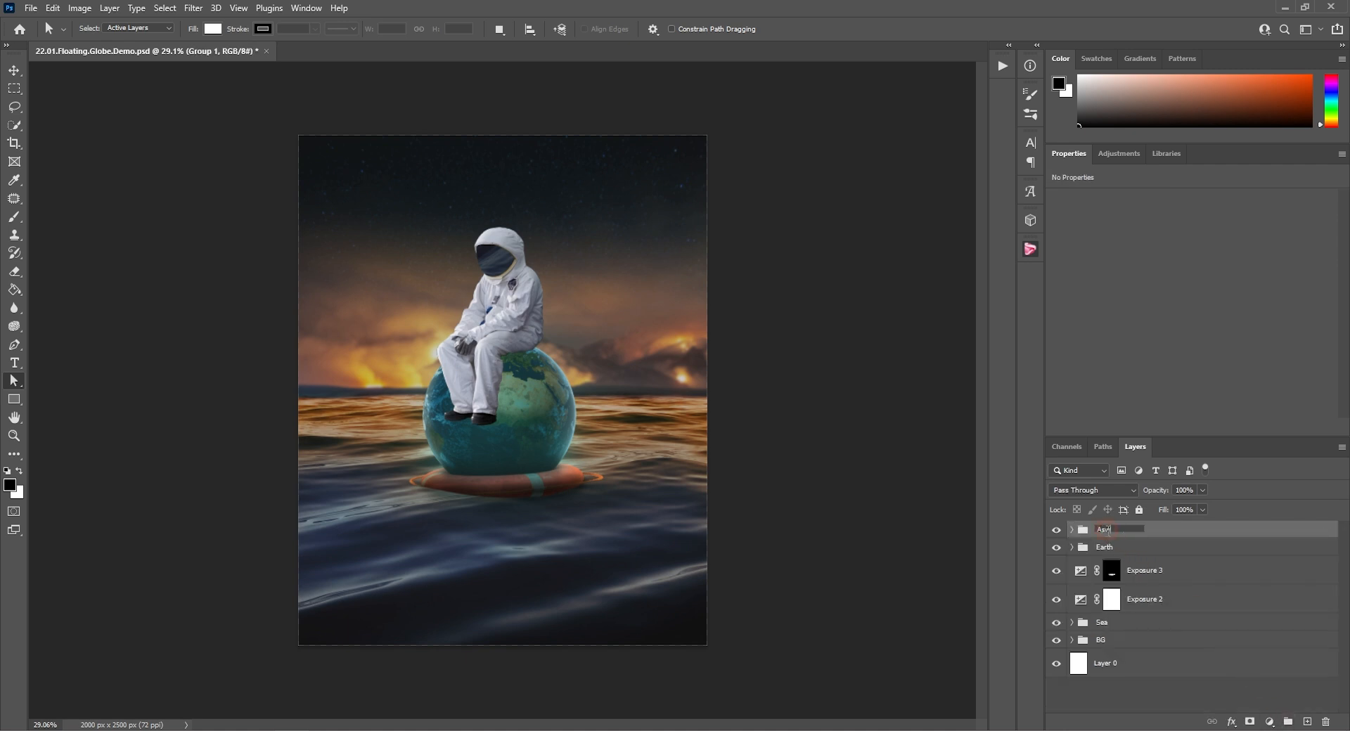
{"action": "type", "text": "ronaut"}
{"action": "key", "text": "Return"}
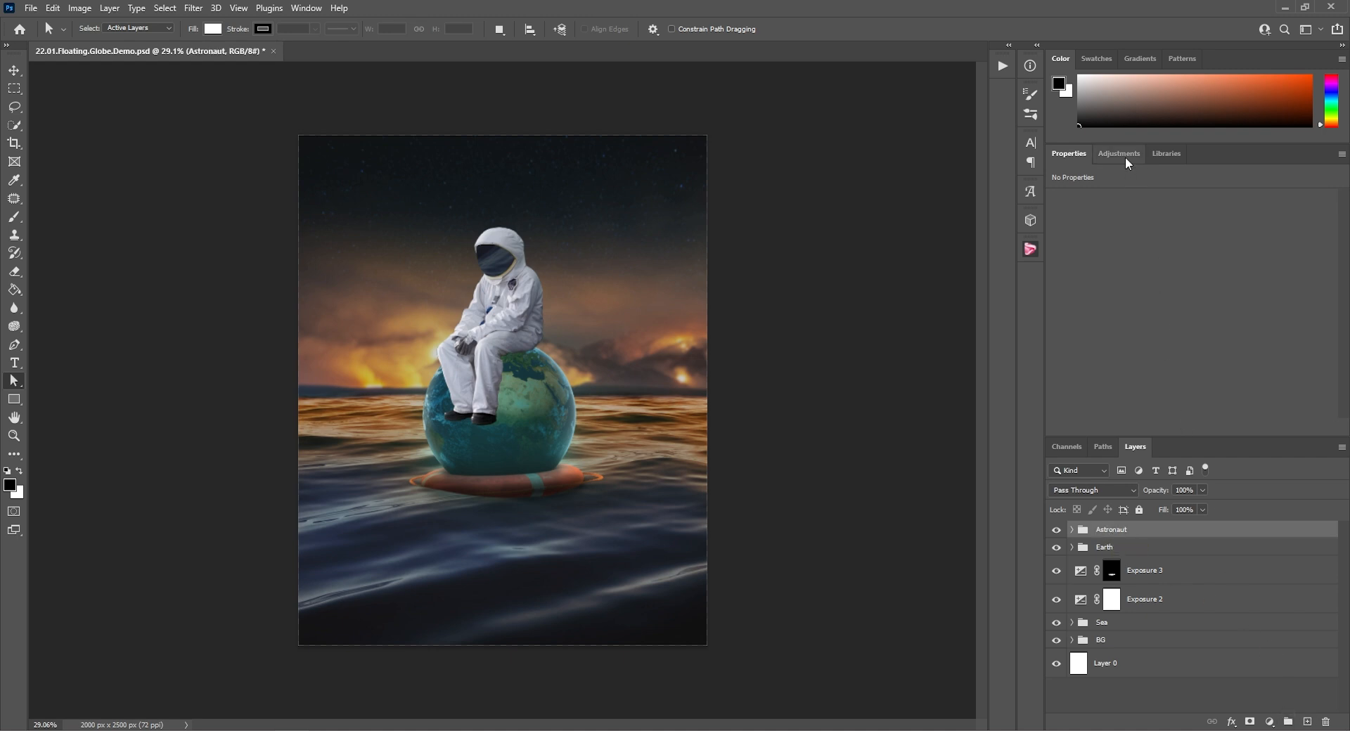
{"action": "key", "text": "ctrl+s"}
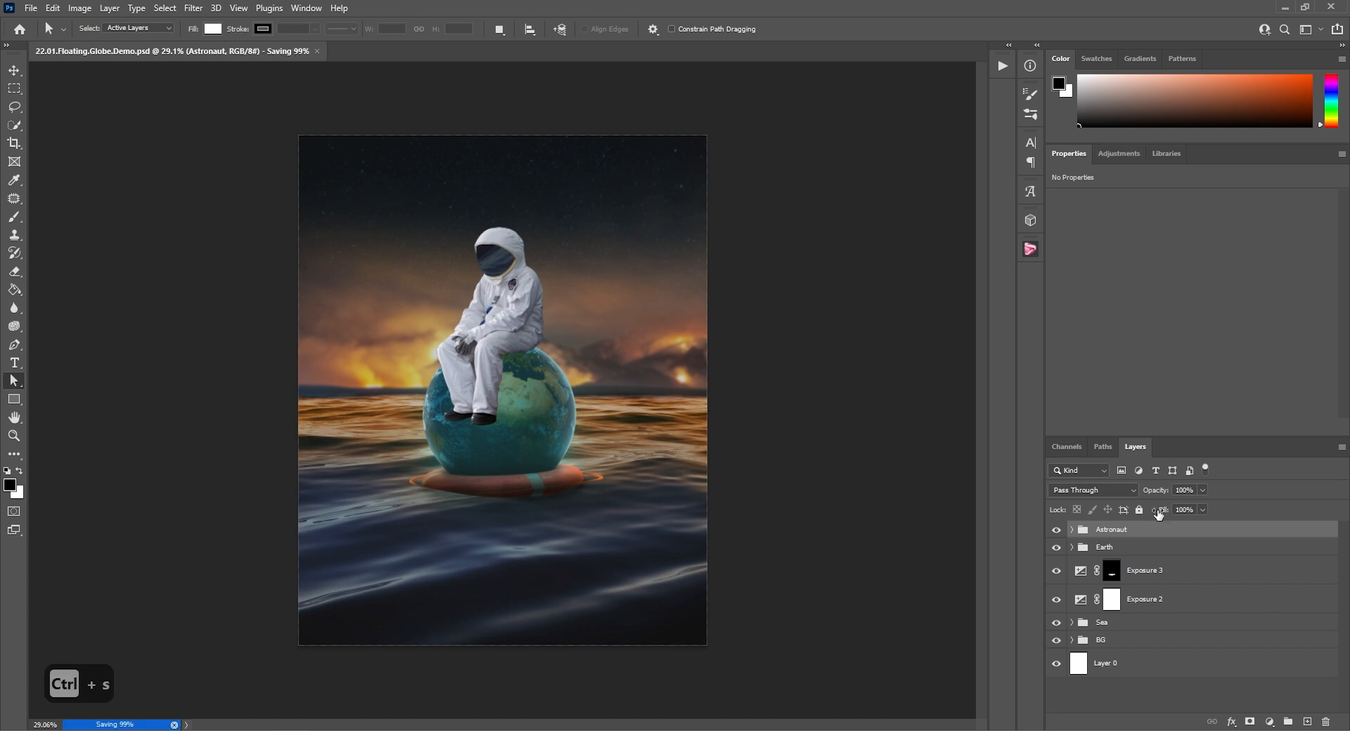
Add a new layer between the Astronaut and Earth groups and name it "Shadows"
{"action": "left_click", "coordinate": [1305, 720]}
{"action": "left_click_drag", "start_coordinate": [1108, 529], "coordinate": [1113, 557]}
{"action": "double_click", "coordinate": [1113, 556]}
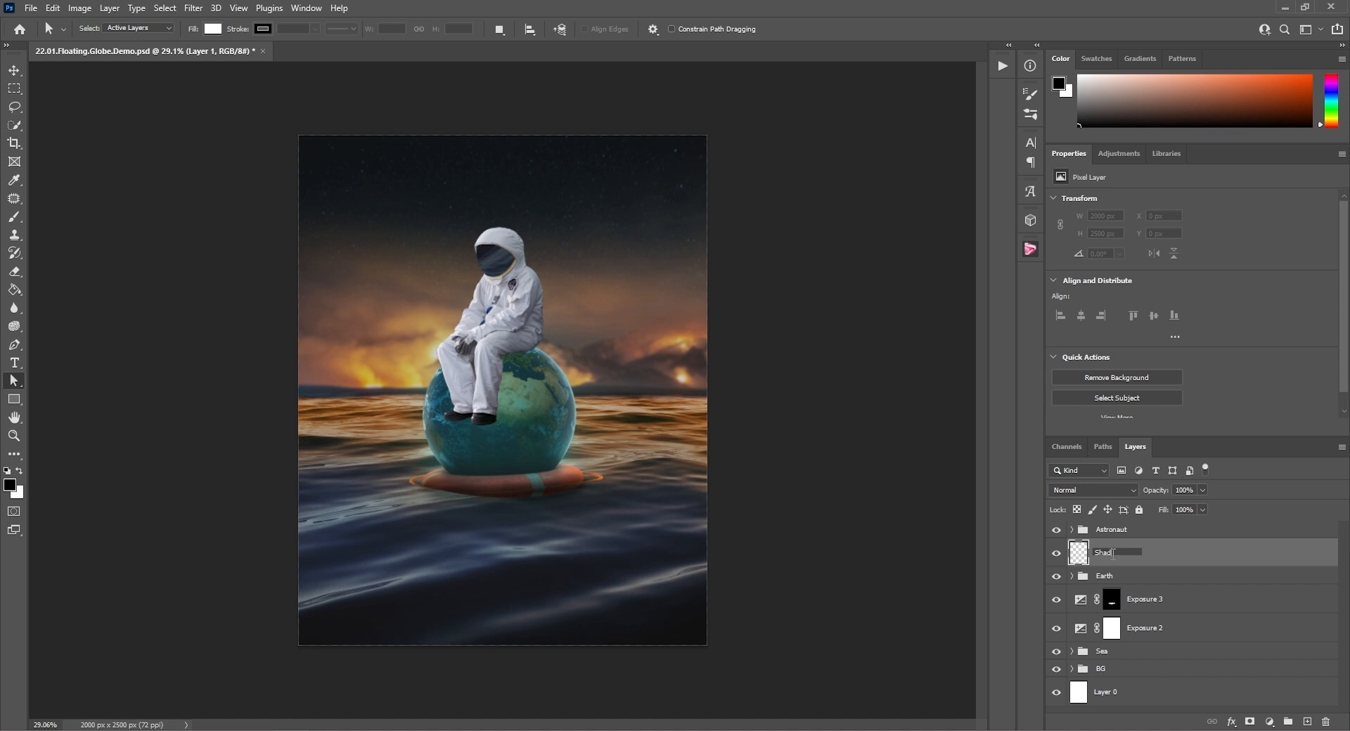
{"action": "key", "text": "Return"}
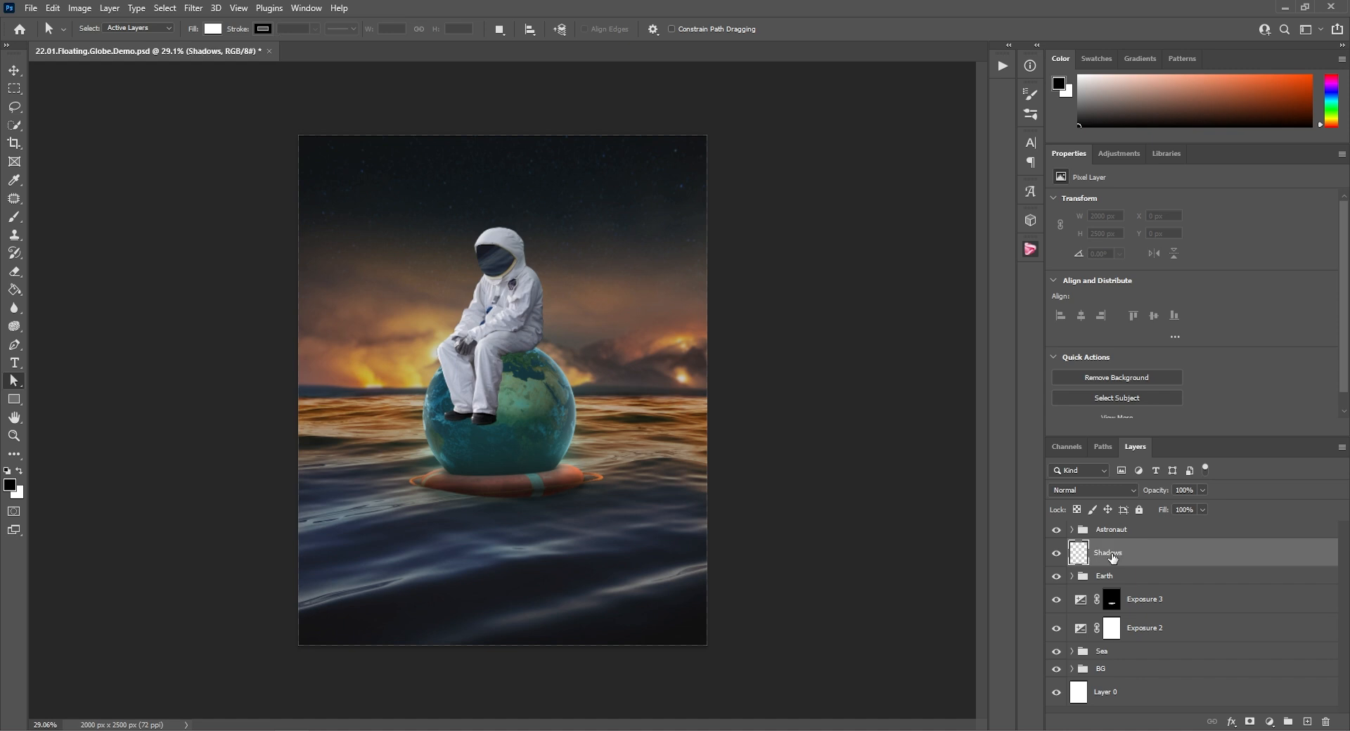
Paint a thin black contact shadow on the Shadows layer beneath the seat and along the leg with a 31 px soft brush
{"action": "scroll", "coordinate": [508, 362], "scroll_direction": "up", "scroll_amount": 12}
{"action": "left_click", "coordinate": [14, 217]}
{"action": "mouse_move", "coordinate": [557, 333]}
{"action": "left_mouse_down"}
{"action": "mouse_move", "coordinate": [457, 357]}
{"action": "mouse_move", "coordinate": [430, 582]}
{"action": "left_mouse_up"}
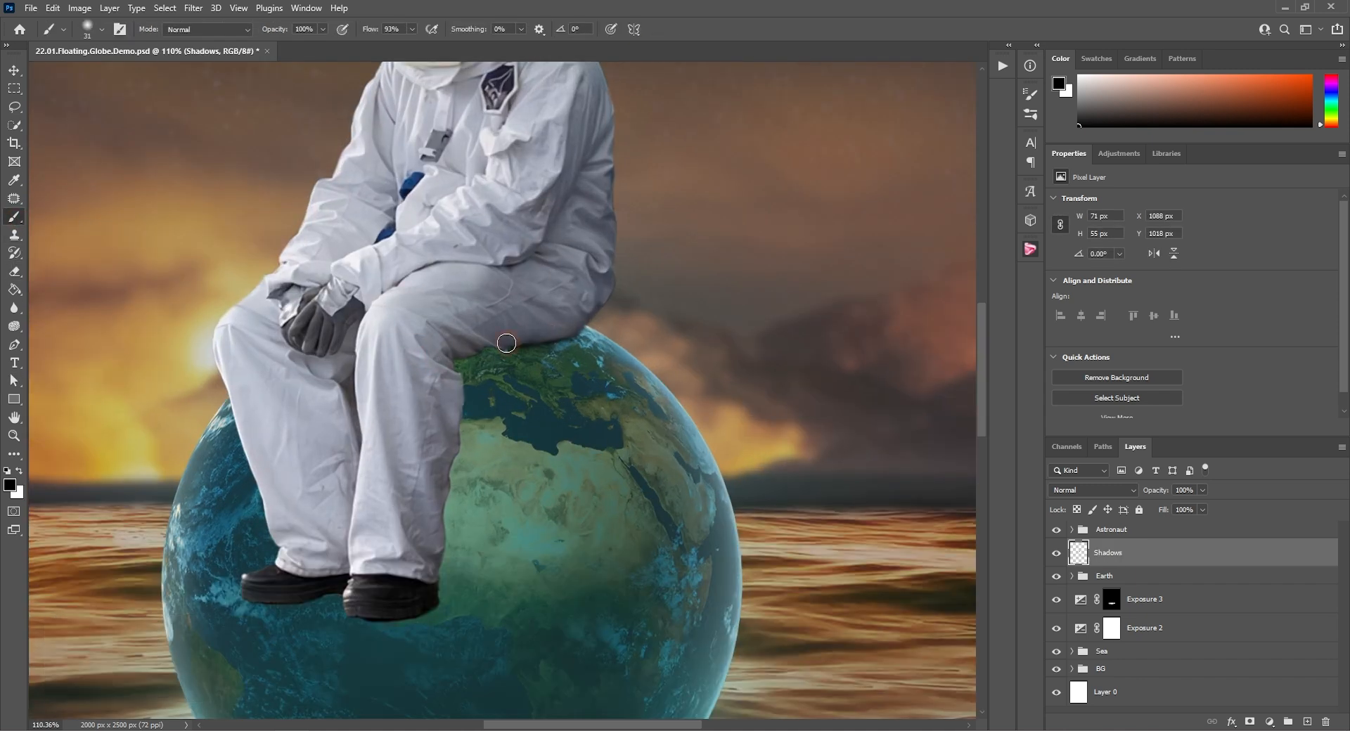
{"action": "key", "text": "ctrl+z"}
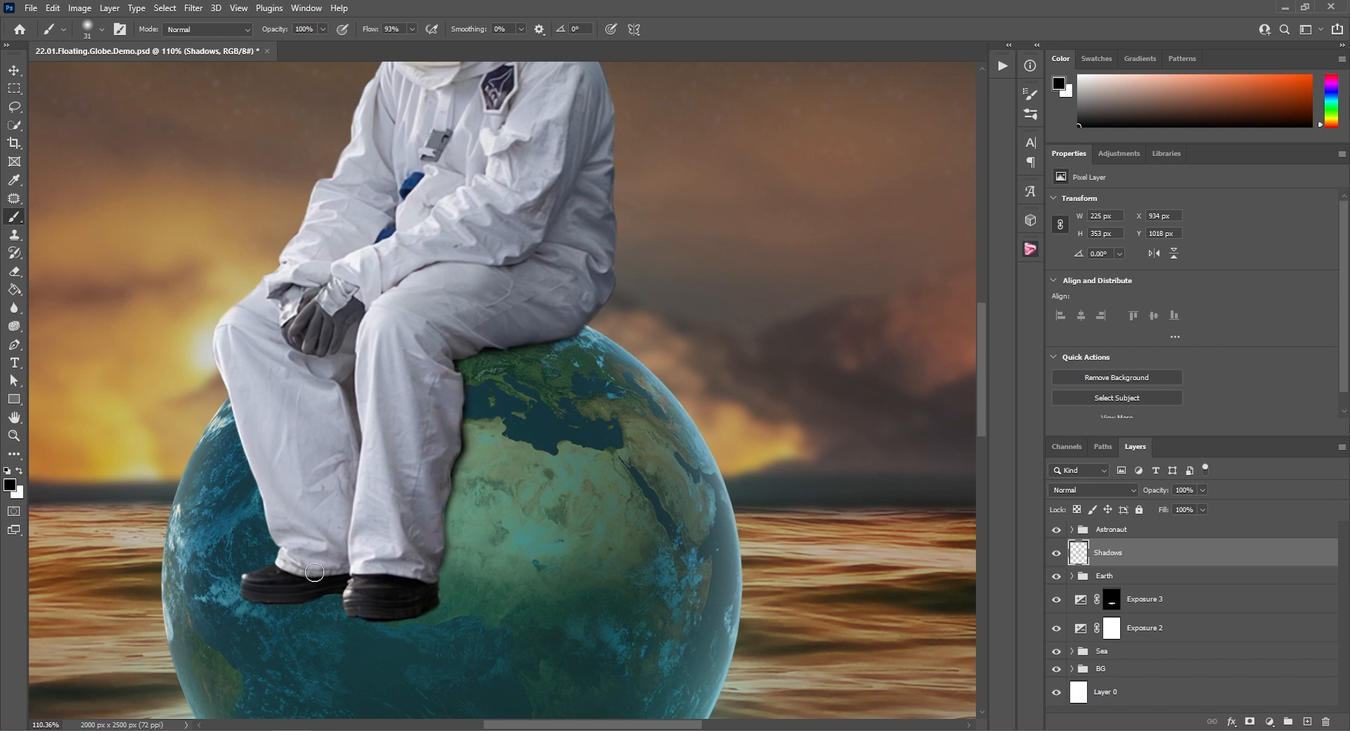
{"action": "left_click_drag", "start_coordinate": [505, 334], "coordinate": [524, 338]}
{"action": "left_click", "coordinate": [567, 332]}
{"action": "left_click", "coordinate": [552, 329]}
{"action": "key", "text": "ctrl+z"}
{"action": "key", "text": "ctrl+z"}
Paint a wider shadow around the legs and boots with a 129 px brush and set the Shadows layer's opacity to 78%
{"action": "right_click", "coordinate": [520, 331], "text": "alt"}
{"action": "left_click", "coordinate": [459, 347]}
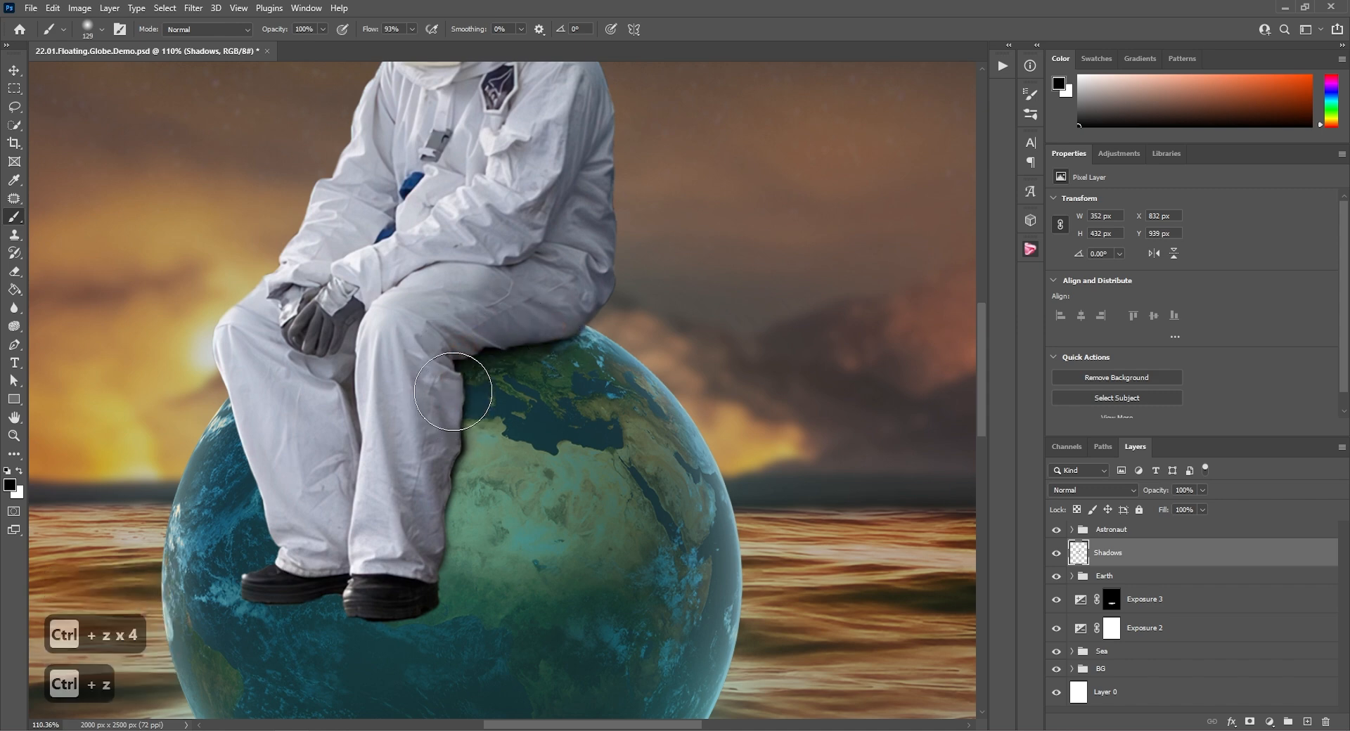
{"action": "left_click", "coordinate": [453, 394]}
{"action": "left_click", "coordinate": [428, 563], "text": "shift"}
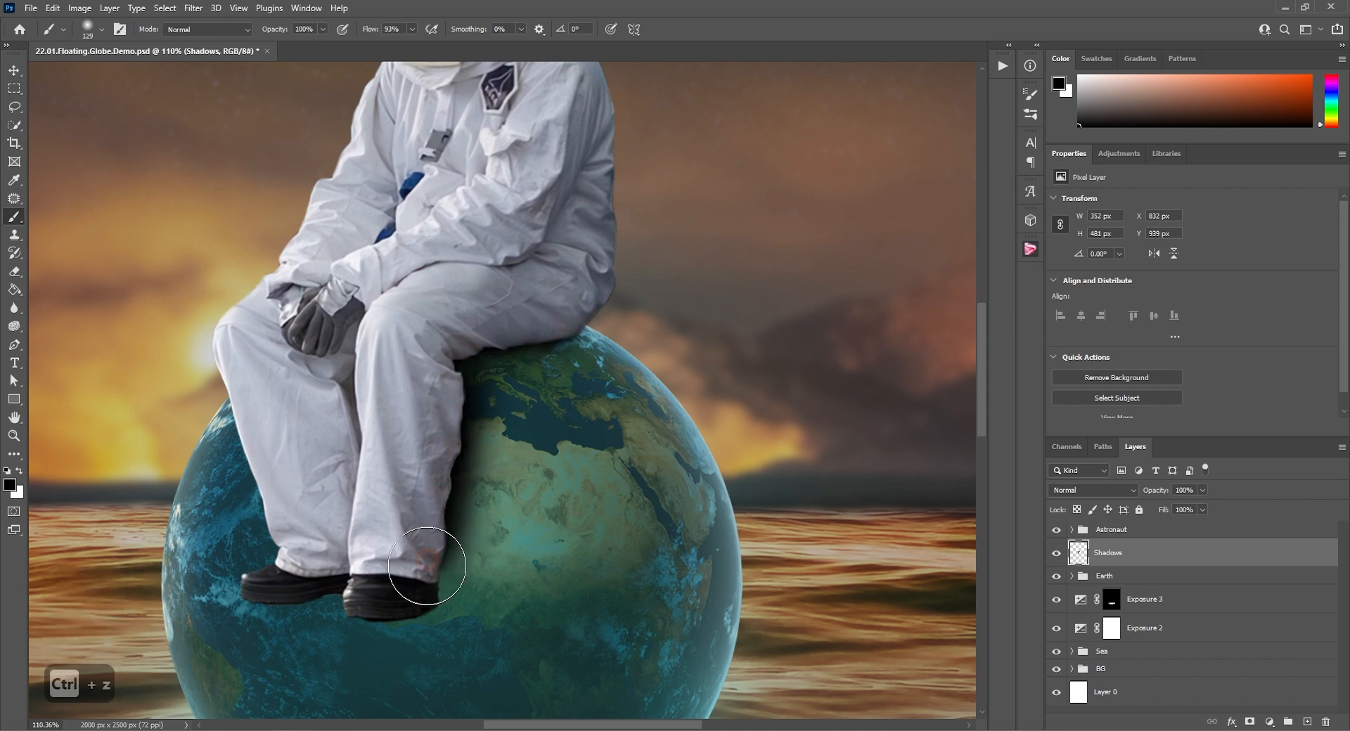
{"action": "left_click", "coordinate": [422, 600]}
{"action": "left_click", "coordinate": [341, 604]}
{"action": "left_click", "coordinate": [313, 595]}
{"action": "left_click", "coordinate": [272, 600]}
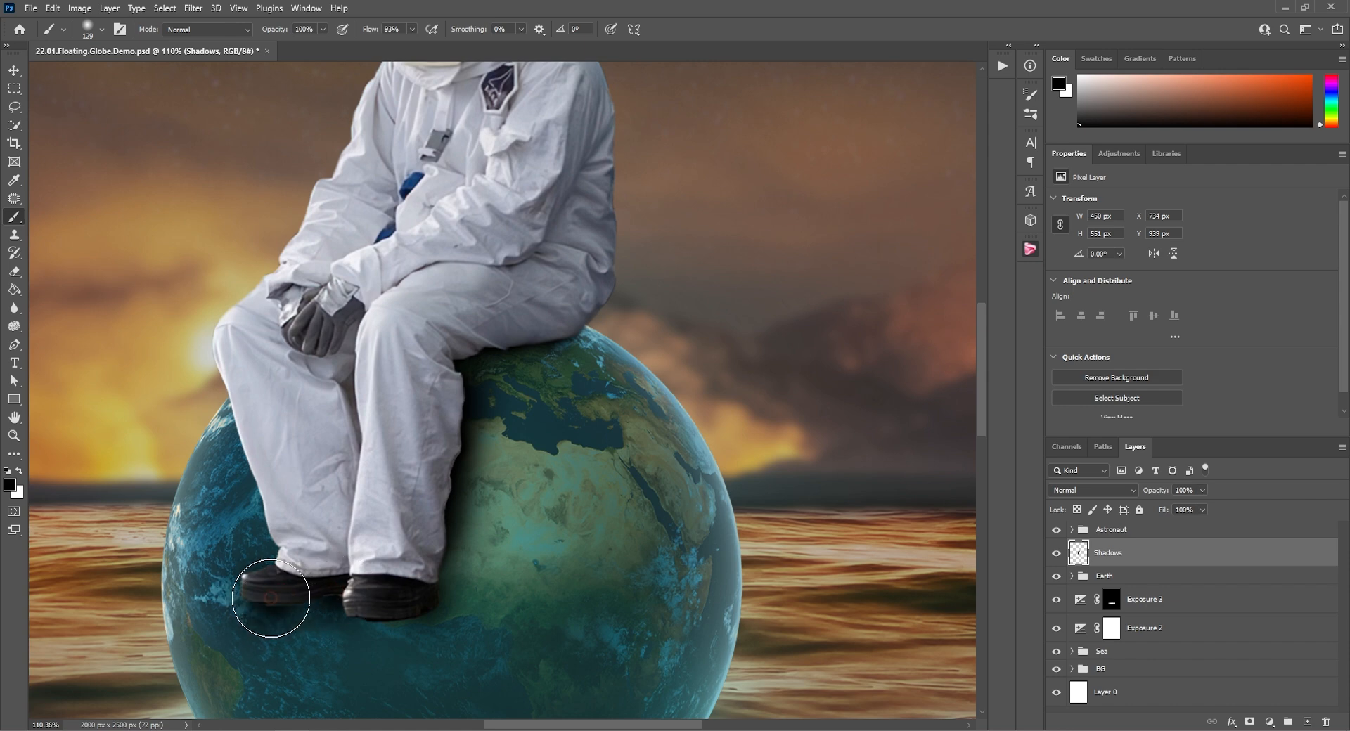
{"action": "scroll", "coordinate": [373, 485], "scroll_direction": "down", "scroll_amount": 7, "text": "alt"}
{"action": "left_click_drag", "start_coordinate": [1161, 491], "coordinate": [1146, 493]}
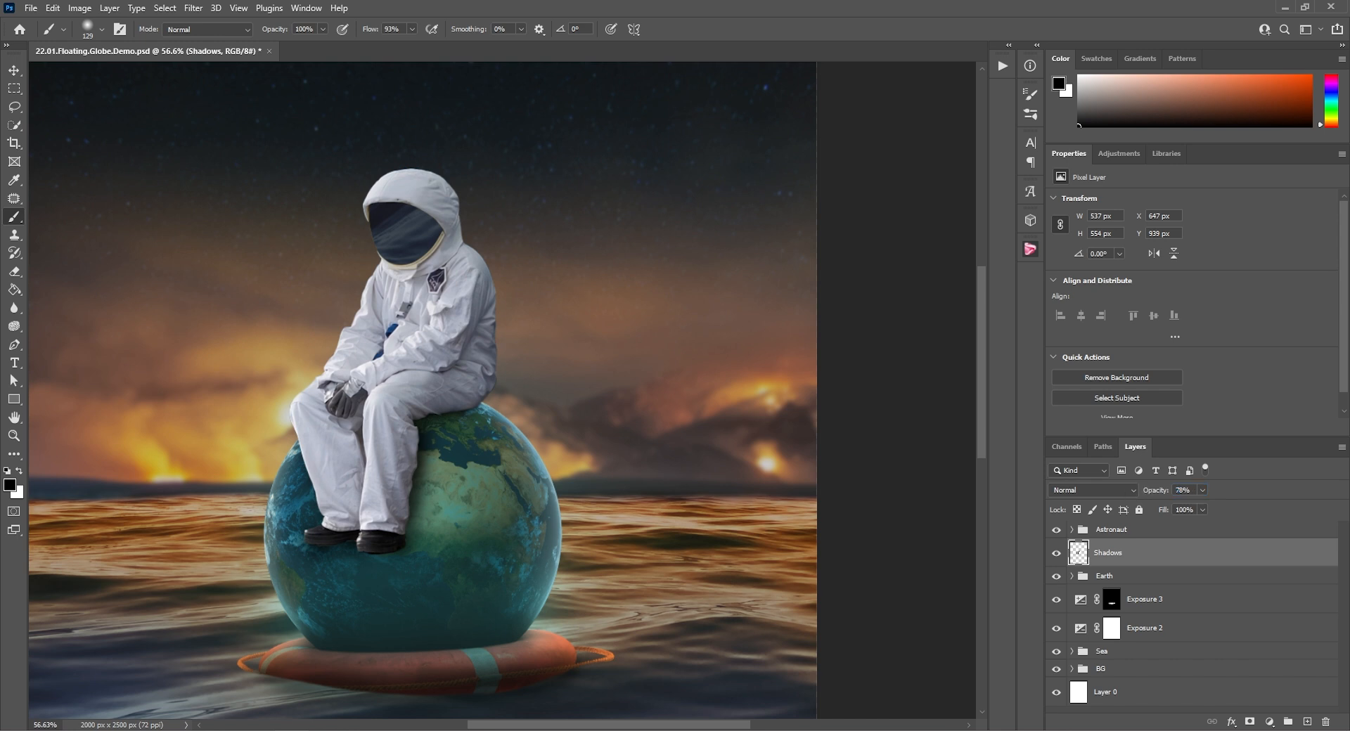
Clip a Hue/Saturation adjustment to the Astronaut group with hue -180, saturation +10 and lightness -5
{"action": "left_click", "coordinate": [1115, 531]}
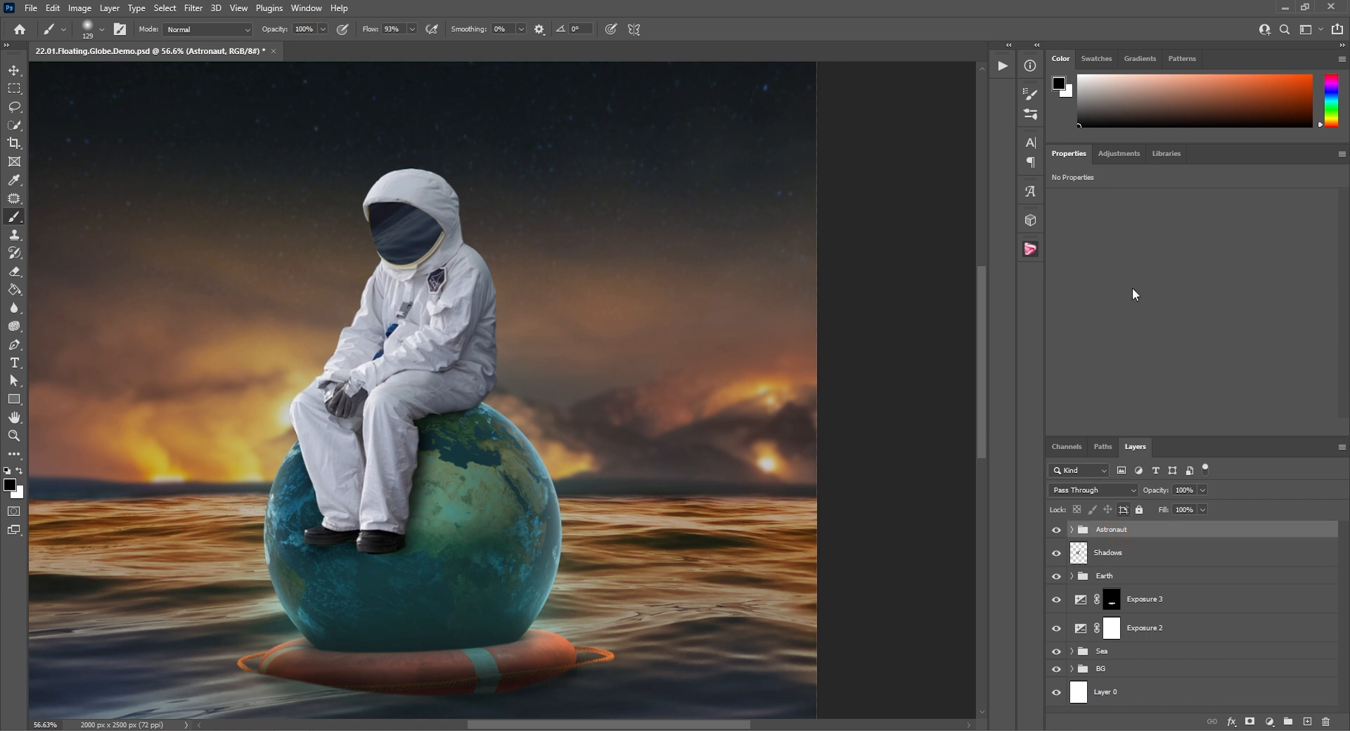
{"action": "left_click", "coordinate": [1117, 153]}
{"action": "left_click", "coordinate": [1077, 203]}
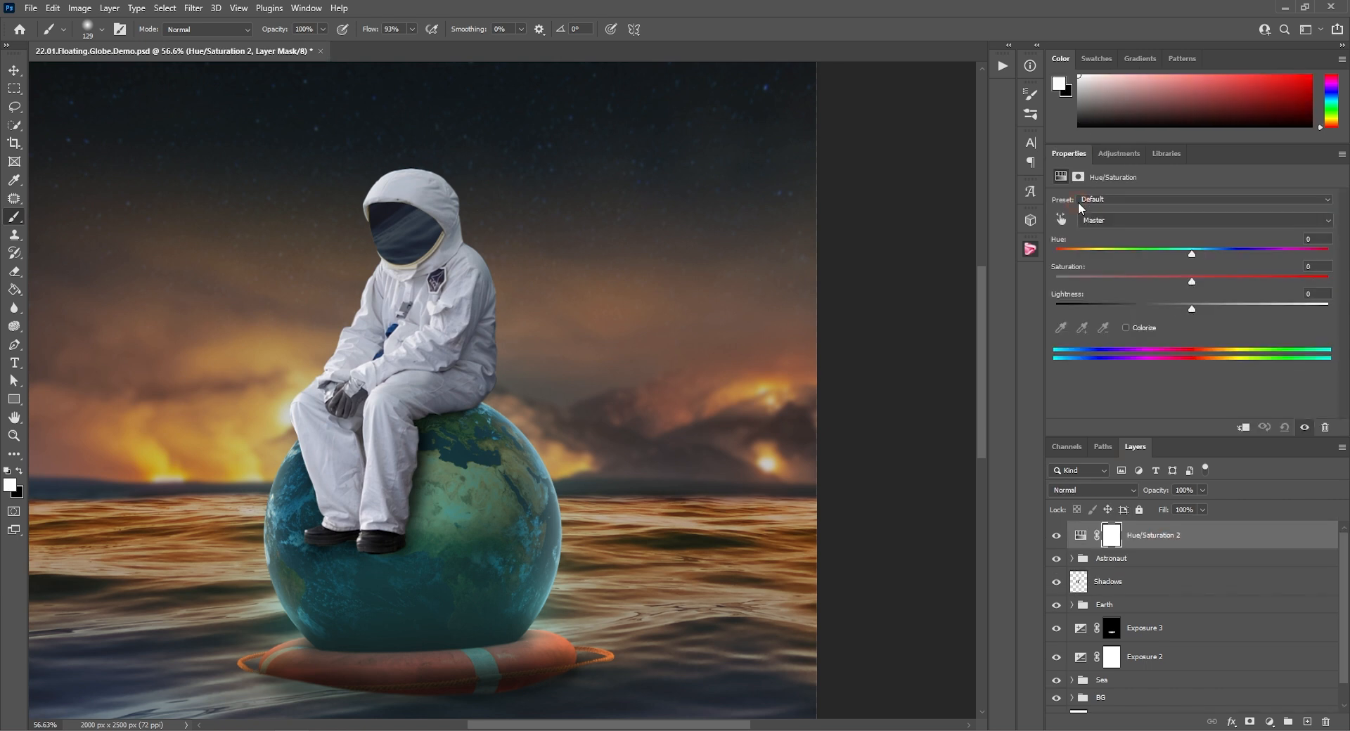
{"action": "key", "text": "ctrl+z"}
{"action": "right_click", "coordinate": [1143, 534]}
{"action": "left_click", "coordinate": [1174, 405]}
{"action": "left_click_drag", "start_coordinate": [1192, 250], "coordinate": [1055, 257]}
{"action": "left_click_drag", "start_coordinate": [1192, 281], "coordinate": [1187, 308]}
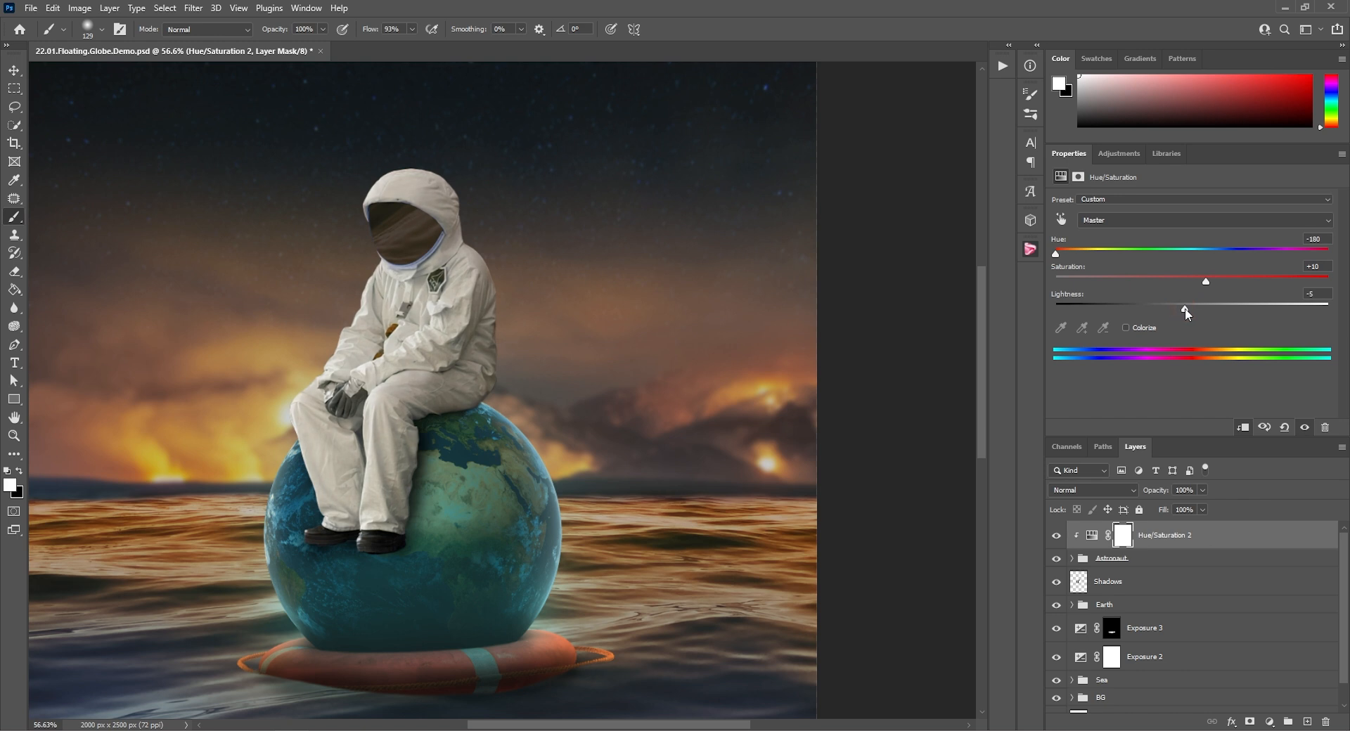
Reduce the saturation of the Blues range in the astronaut's Hue/Saturation adjustment
{"action": "left_click", "coordinate": [1126, 220]}
{"action": "left_click", "coordinate": [1090, 293]}
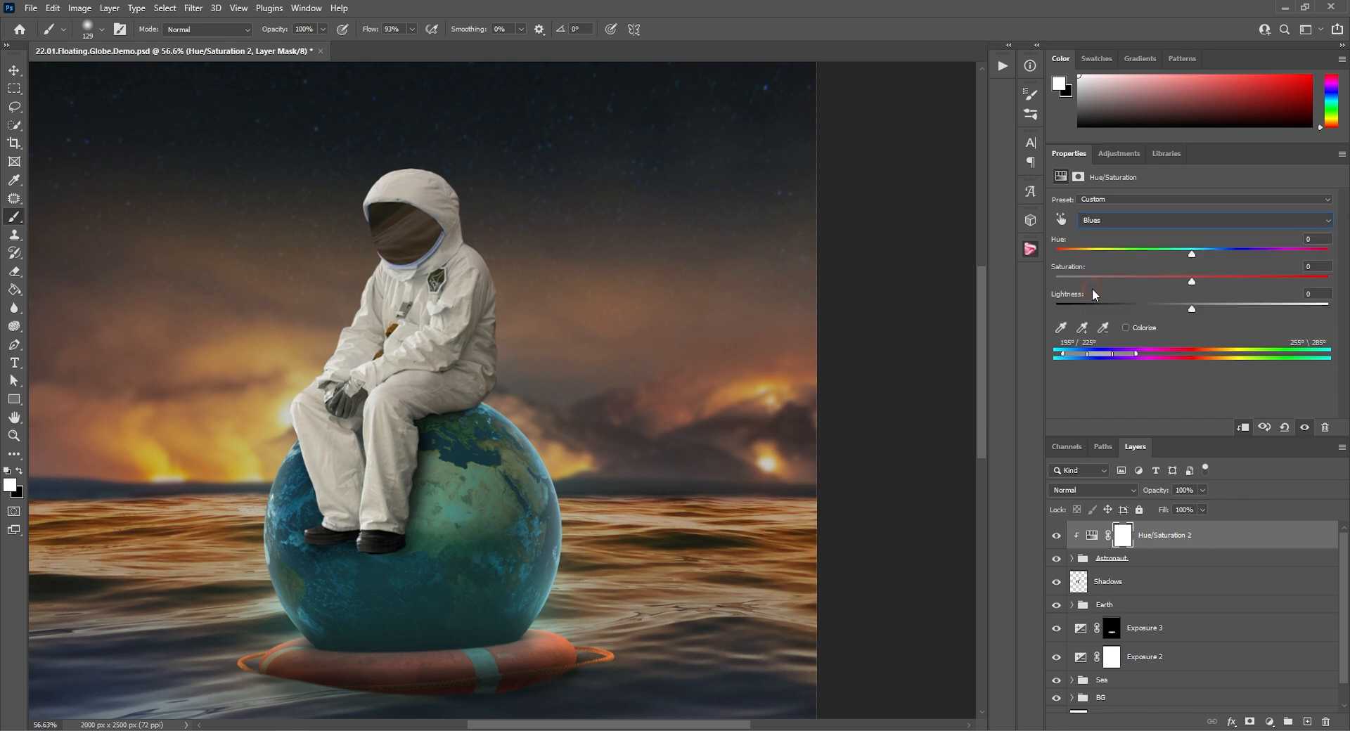
{"action": "left_click_drag", "start_coordinate": [1188, 281], "coordinate": [1155, 286]}
Clip a Levels adjustment to the Astronaut group with midtones at 0.92 and the white output level lowered to about 198
{"action": "left_click", "coordinate": [1118, 154]}
{"action": "left_click", "coordinate": [1099, 187]}
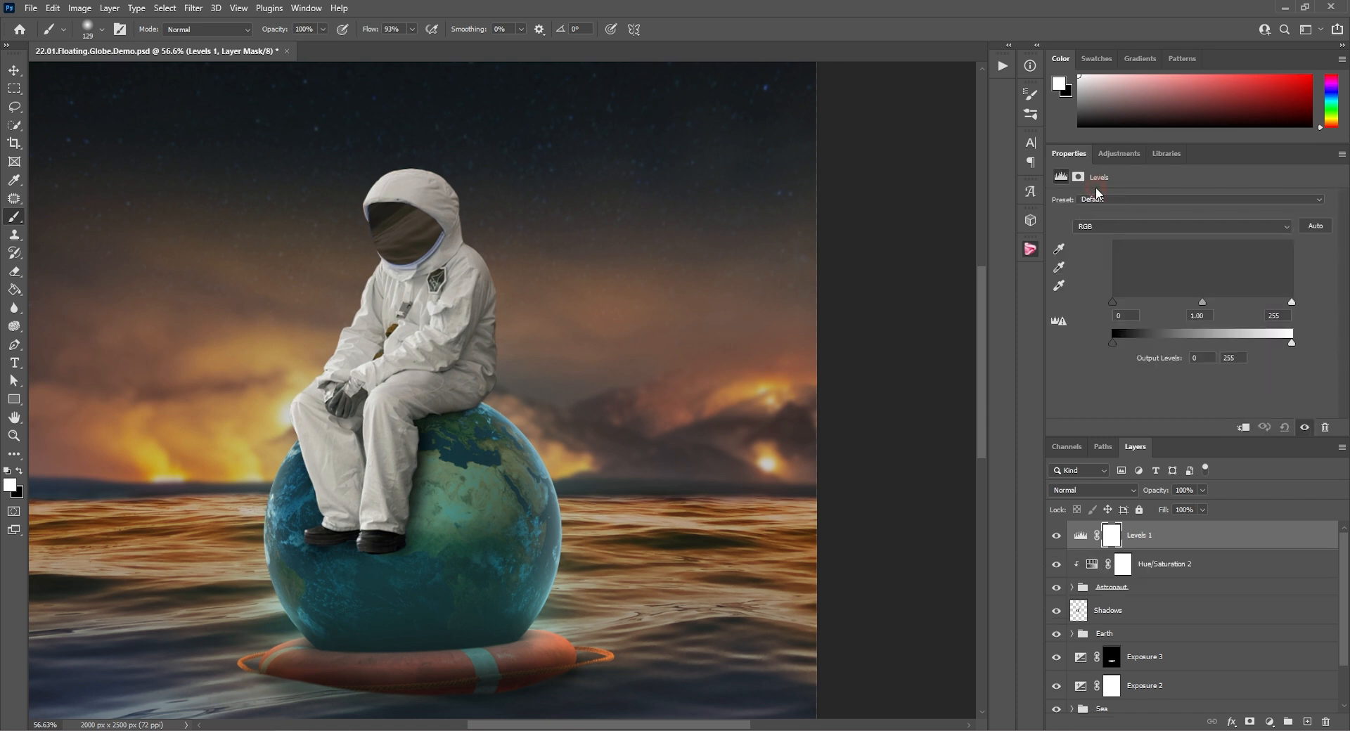
{"action": "left_click_drag", "start_coordinate": [1202, 303], "coordinate": [1211, 308]}
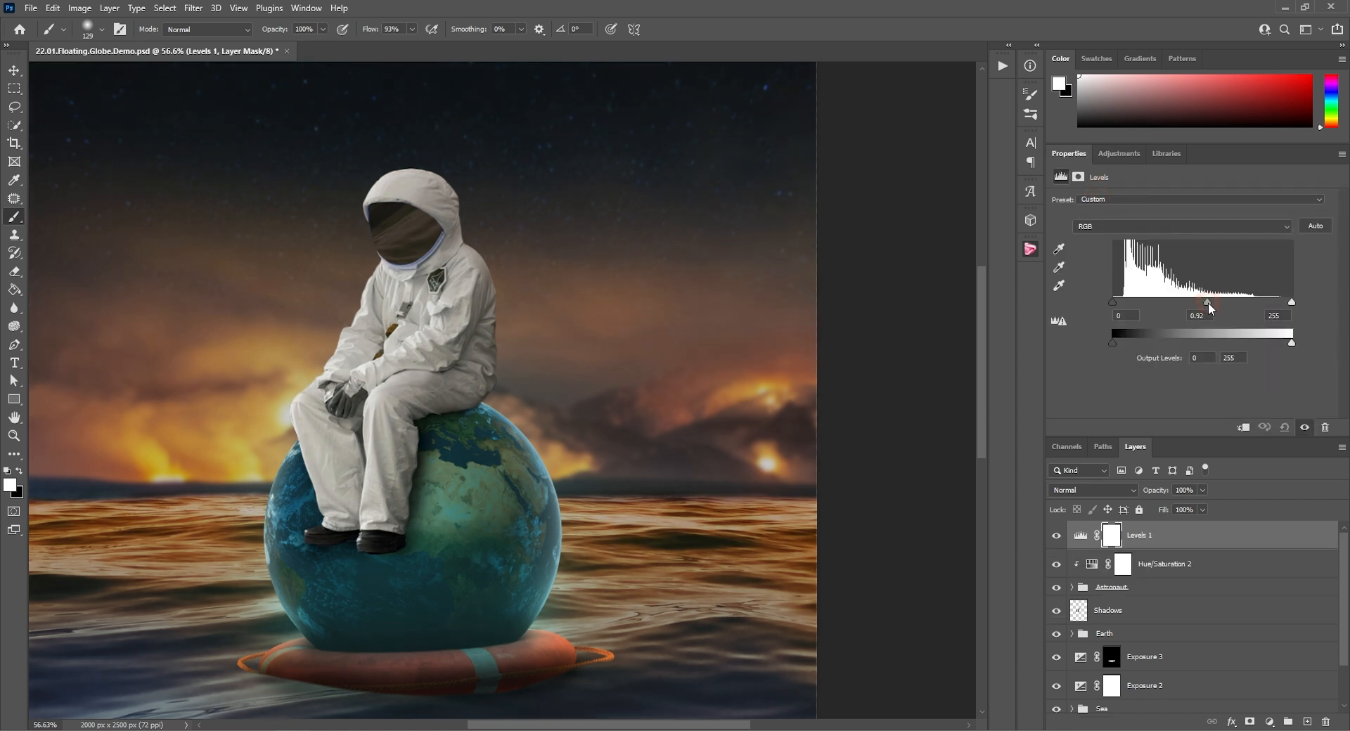
{"action": "right_click", "coordinate": [1166, 537]}
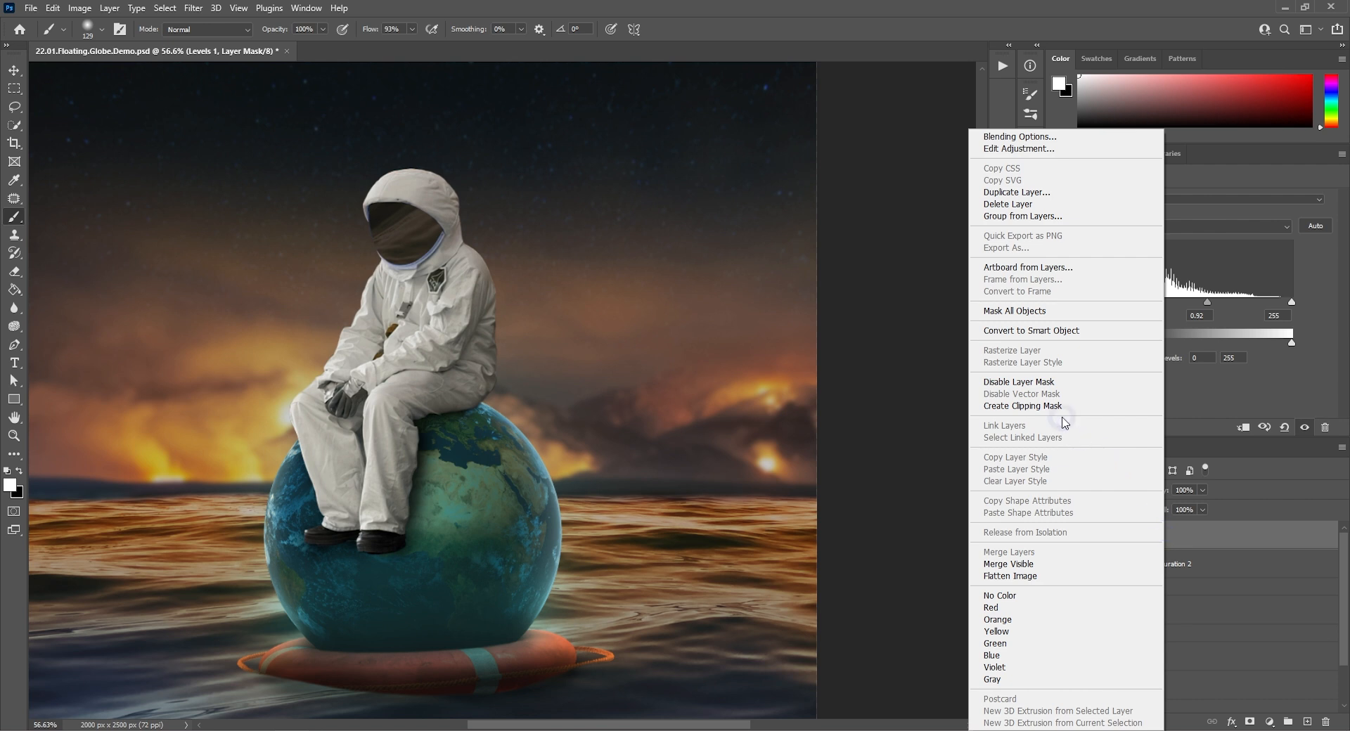
{"action": "left_click", "coordinate": [1065, 407]}
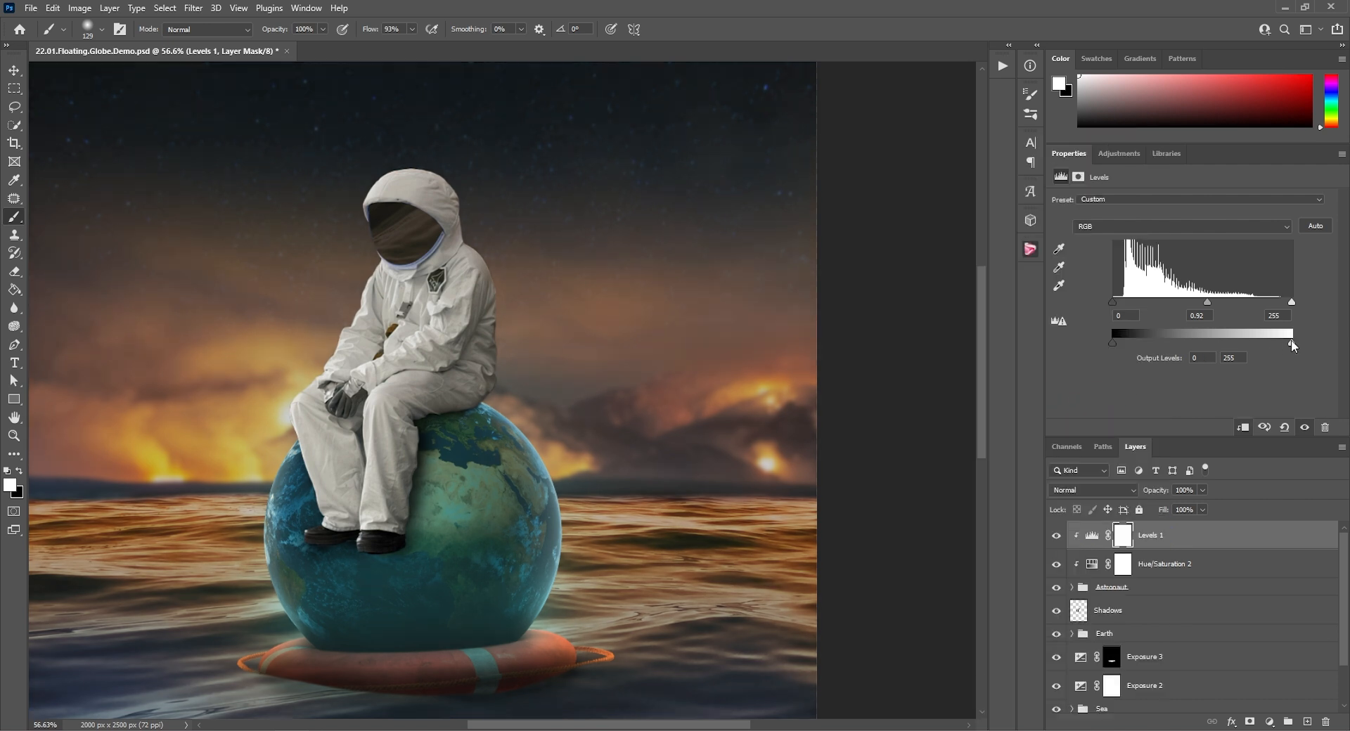
{"action": "left_click_drag", "start_coordinate": [1290, 340], "coordinate": [1248, 342]}
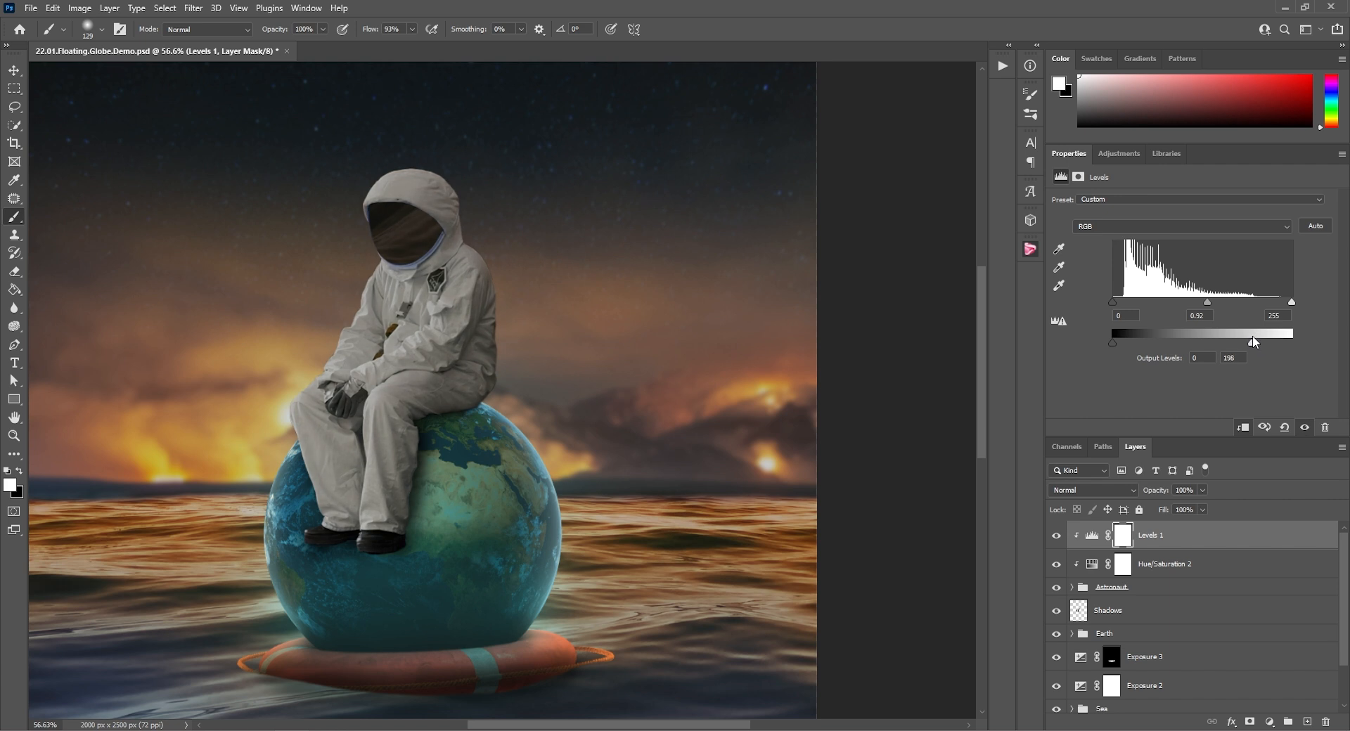
Clip another Hue/Saturation adjustment to the Astronaut group above Levels 1 and name it Orange Highlights
{"action": "left_click", "coordinate": [1112, 154]}
{"action": "left_click", "coordinate": [1077, 202]}
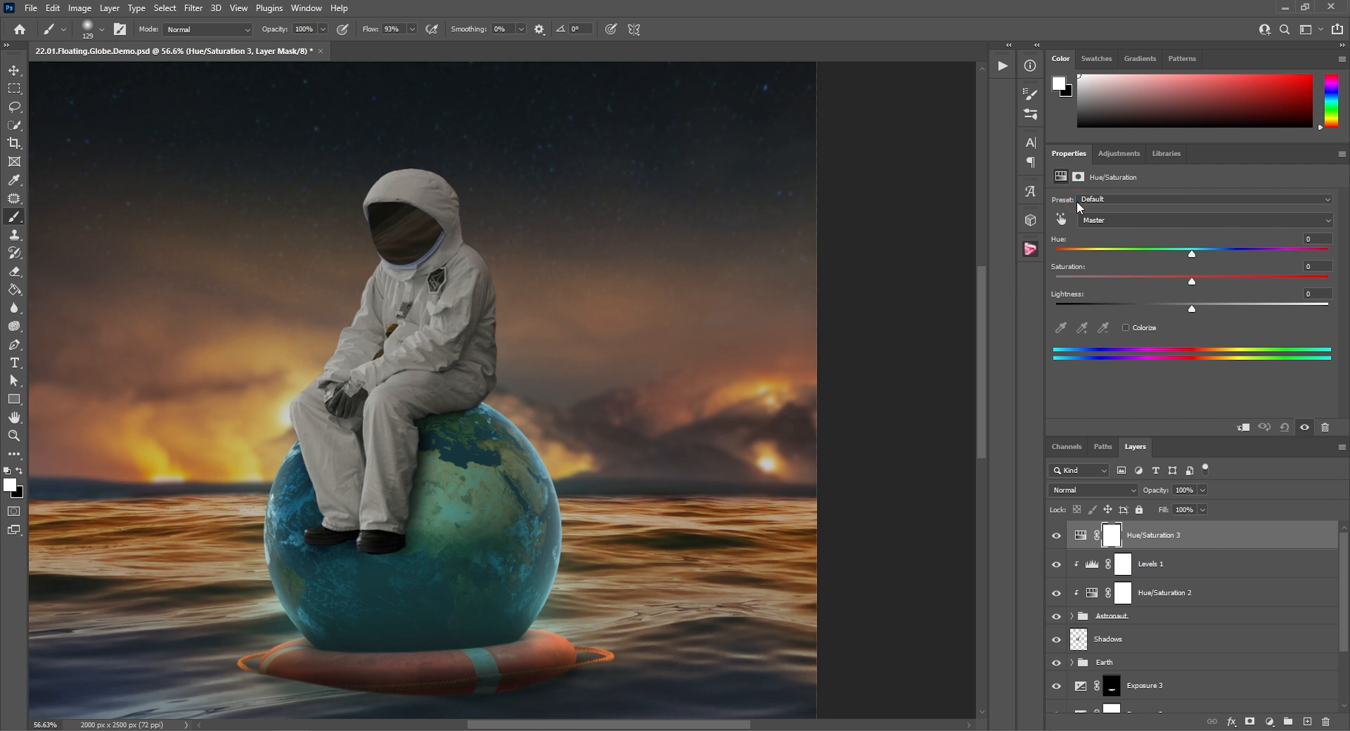
{"action": "right_click", "coordinate": [1151, 535]}
{"action": "left_click", "coordinate": [1182, 409]}
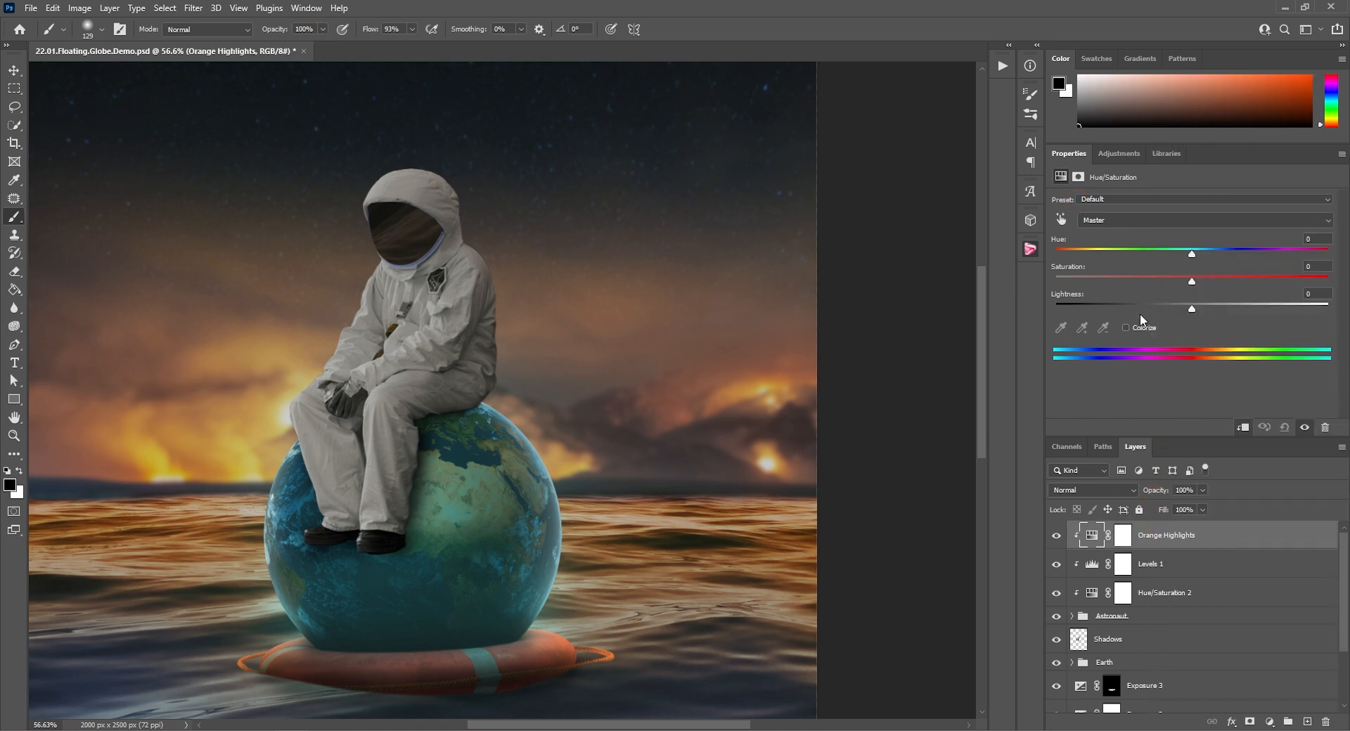
Colorize the Orange Highlights adjustment with hue 26, saturation 61 and lightness +22, and set its blend mode to Screen
{"action": "left_click", "coordinate": [1125, 328]}
{"action": "left_click_drag", "start_coordinate": [1056, 253], "coordinate": [1078, 257]}
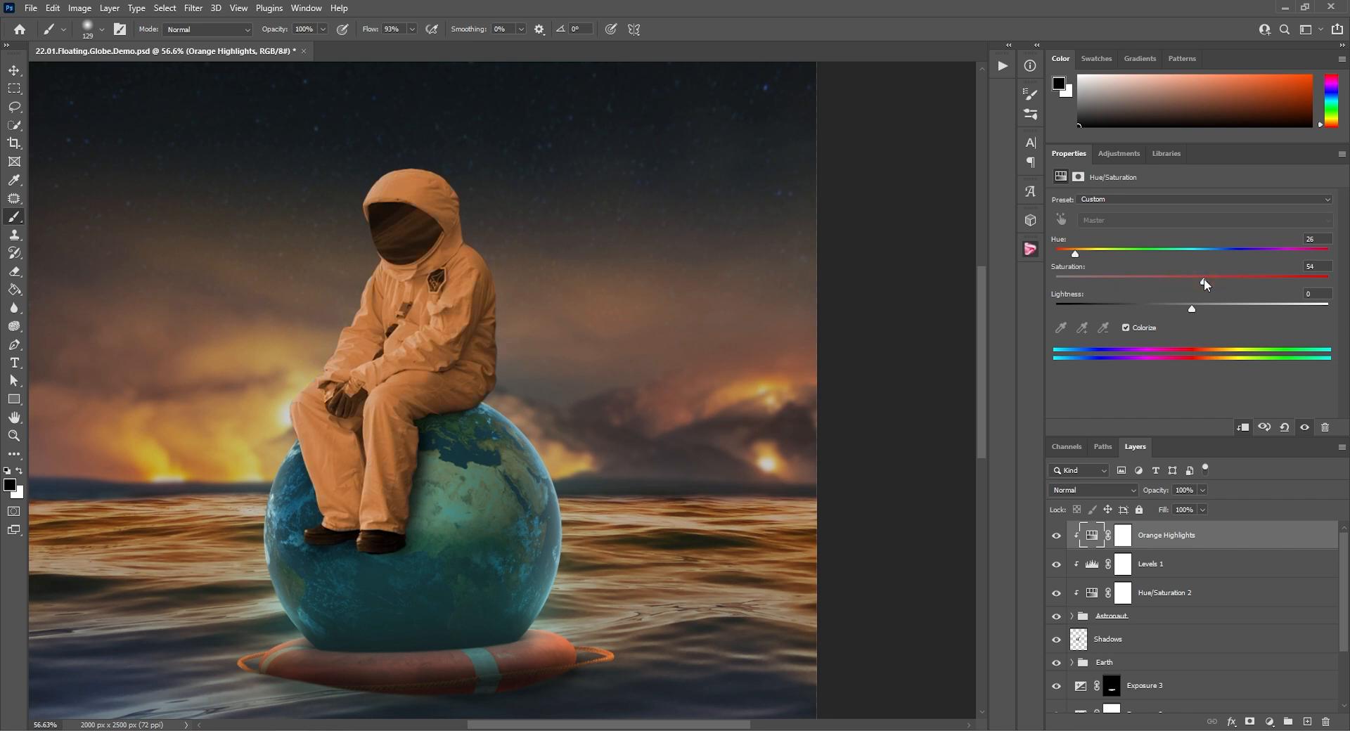
{"action": "left_click_drag", "start_coordinate": [1213, 279], "coordinate": [1223, 309]}
{"action": "left_click", "coordinate": [1107, 490]}
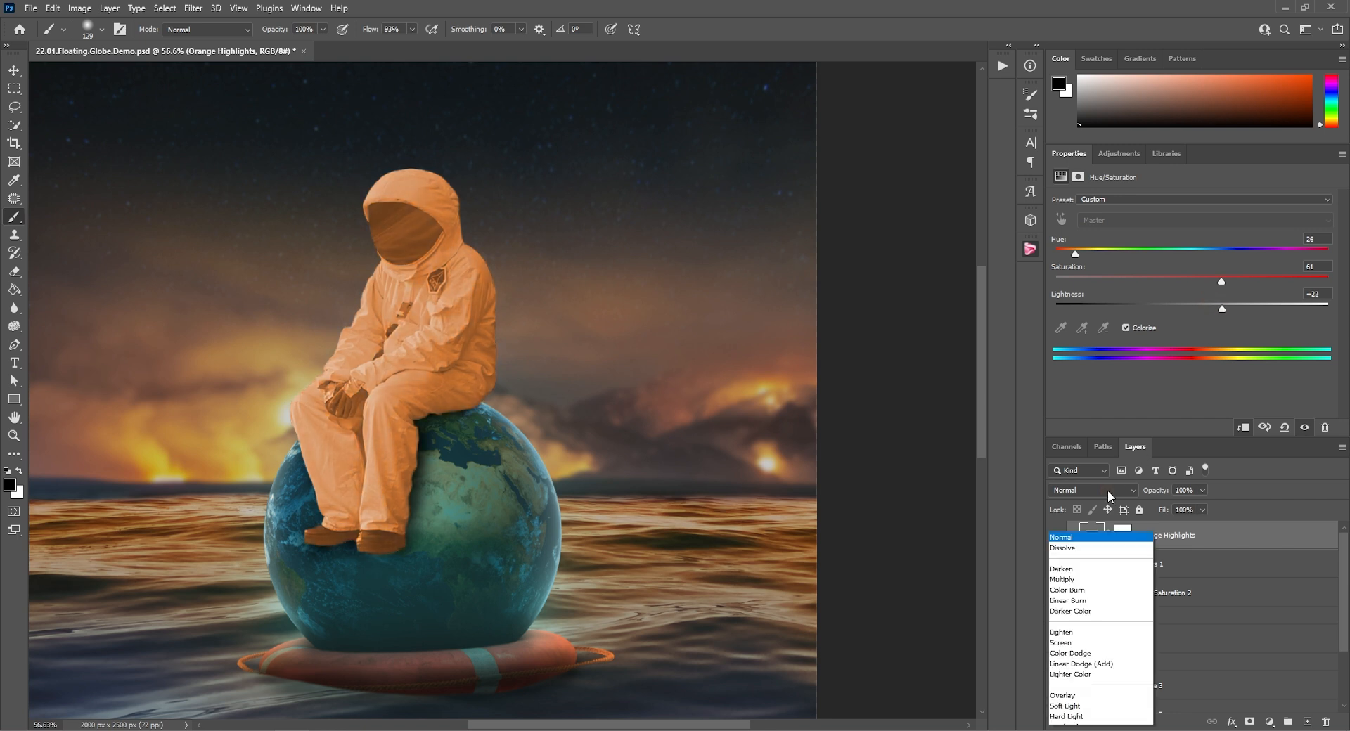
{"action": "left_click", "coordinate": [1076, 498]}
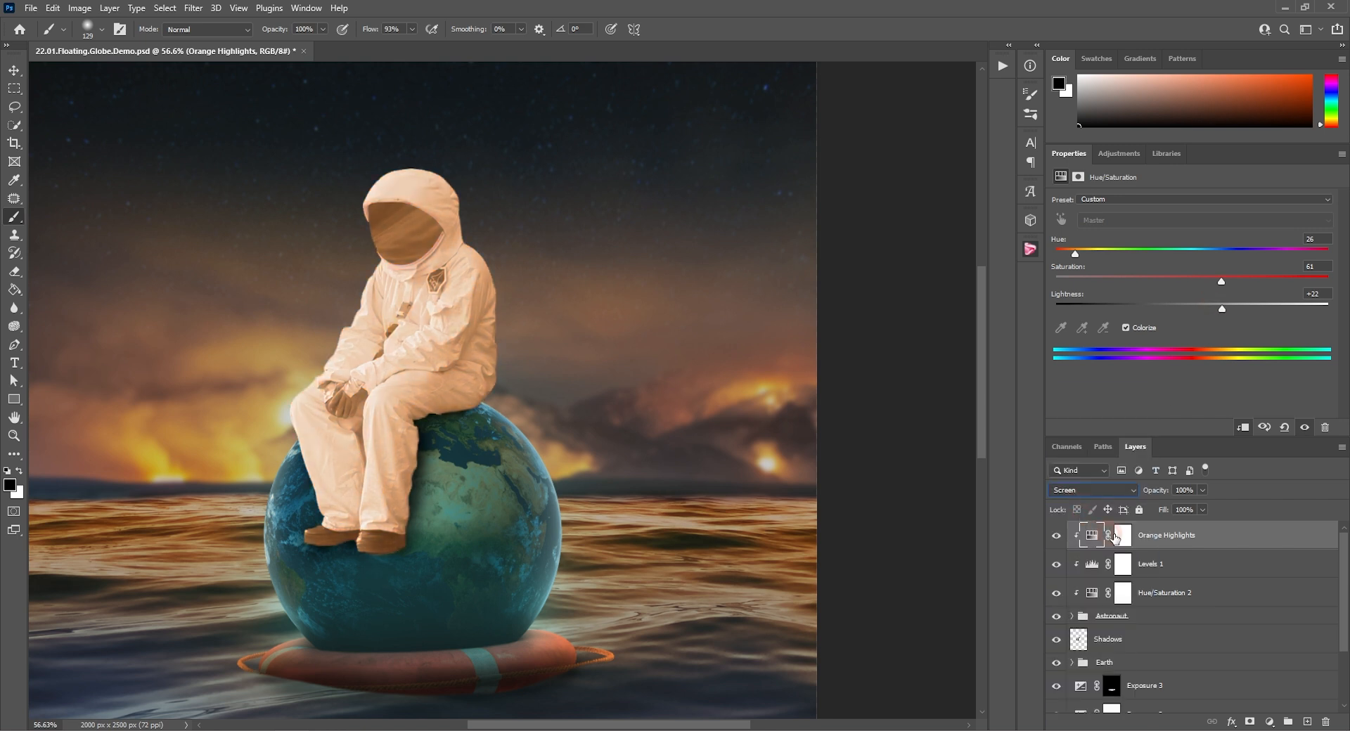
Invert the Orange Highlights mask and paint it white with a soft brush along the astronaut's back, helmet and arm edges
{"action": "left_click", "coordinate": [1120, 538]}
{"action": "key", "text": "ctrl+i"}
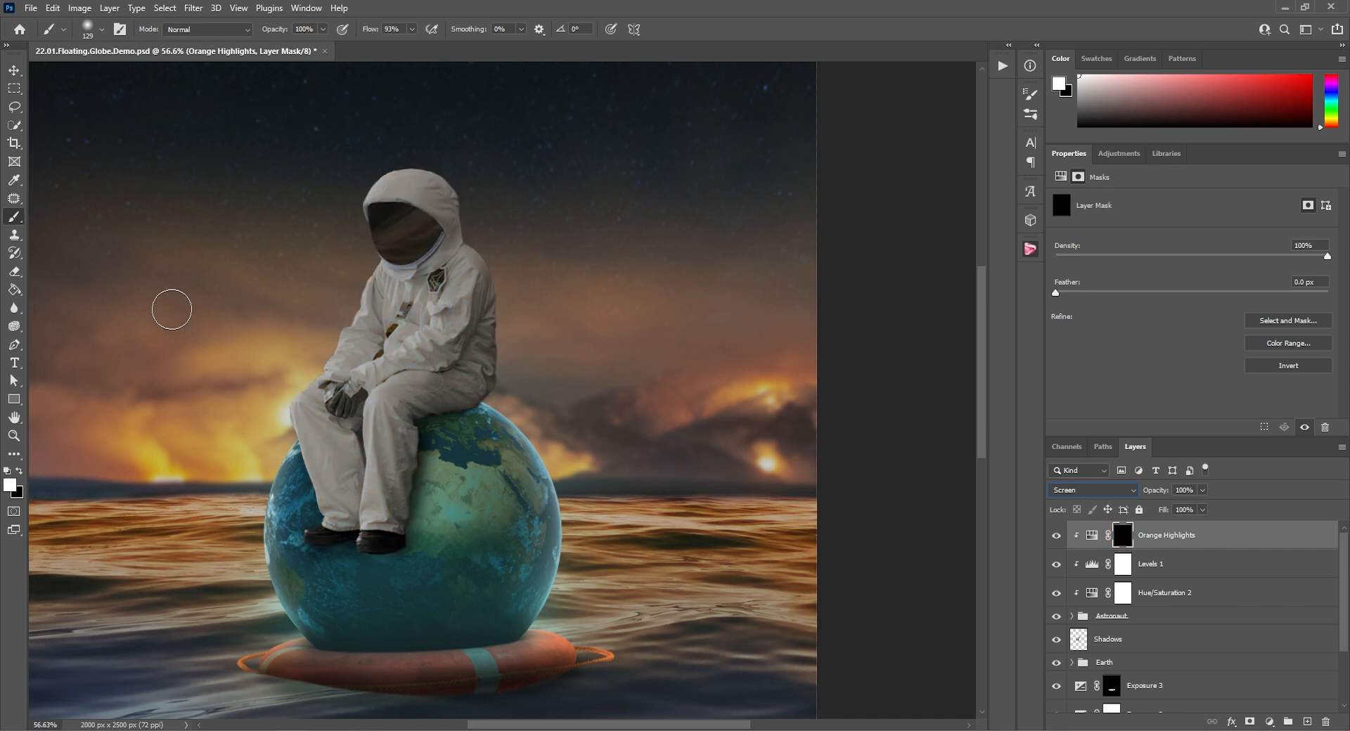
{"action": "scroll", "coordinate": [476, 372], "scroll_direction": "up", "scroll_amount": 7}
{"action": "scroll", "coordinate": [513, 382], "scroll_direction": "up", "scroll_amount": 1}
{"action": "right_click", "coordinate": [515, 387], "text": "alt"}
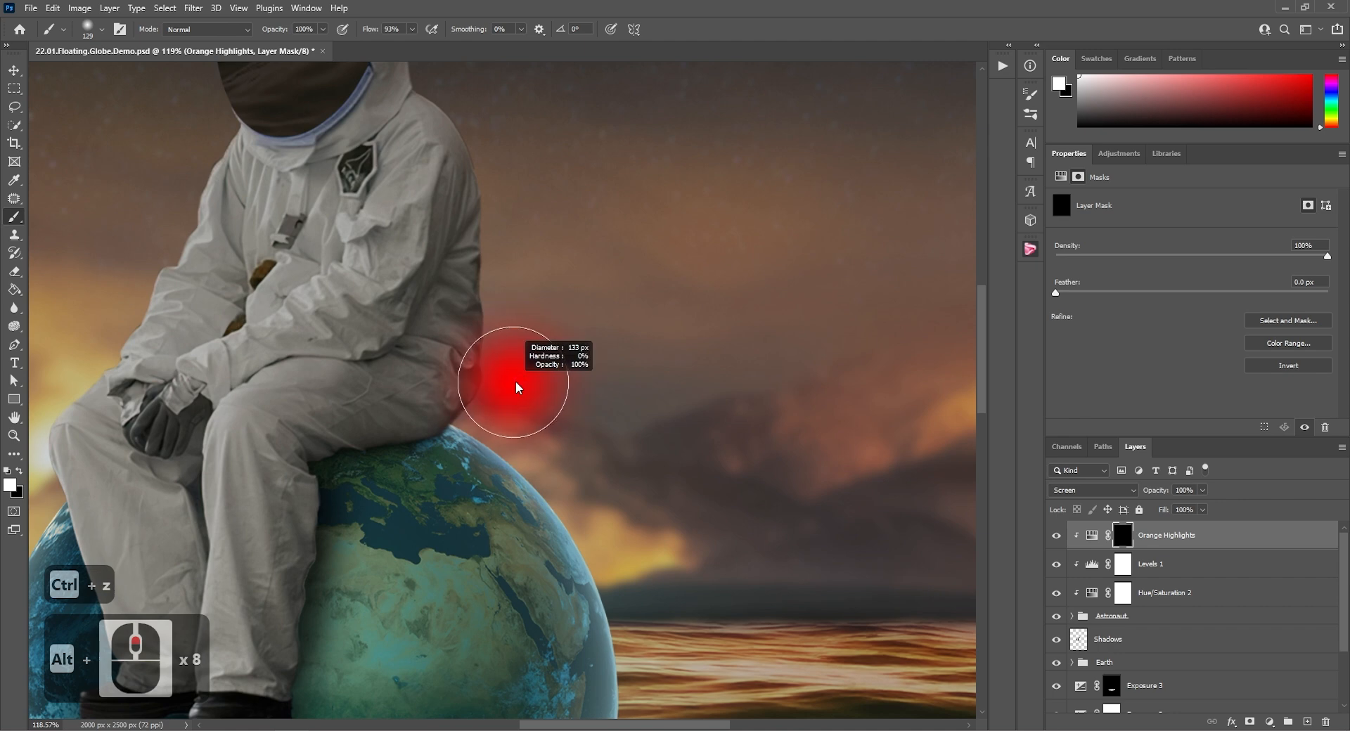
{"action": "mouse_move", "coordinate": [518, 381]}
{"action": "left_mouse_down"}
{"action": "mouse_move", "coordinate": [518, 192]}
{"action": "mouse_move", "coordinate": [481, 88]}
{"action": "left_mouse_up"}
{"action": "scroll", "coordinate": [481, 89], "scroll_direction": "up", "scroll_amount": 3}
{"action": "mouse_move", "coordinate": [207, 239]}
{"action": "left_mouse_down"}
{"action": "mouse_move", "coordinate": [193, 247]}
{"action": "mouse_move", "coordinate": [193, 365]}
{"action": "mouse_move", "coordinate": [150, 458]}
{"action": "mouse_move", "coordinate": [146, 535]}
{"action": "left_mouse_up"}
Extend the orange rim light on the mask around the astronaut's knee and outer edges with a 160 px soft brush
{"action": "scroll", "coordinate": [163, 496], "scroll_direction": "down", "scroll_amount": 14}
{"action": "scroll", "coordinate": [452, 348], "scroll_direction": "up", "scroll_amount": 12}
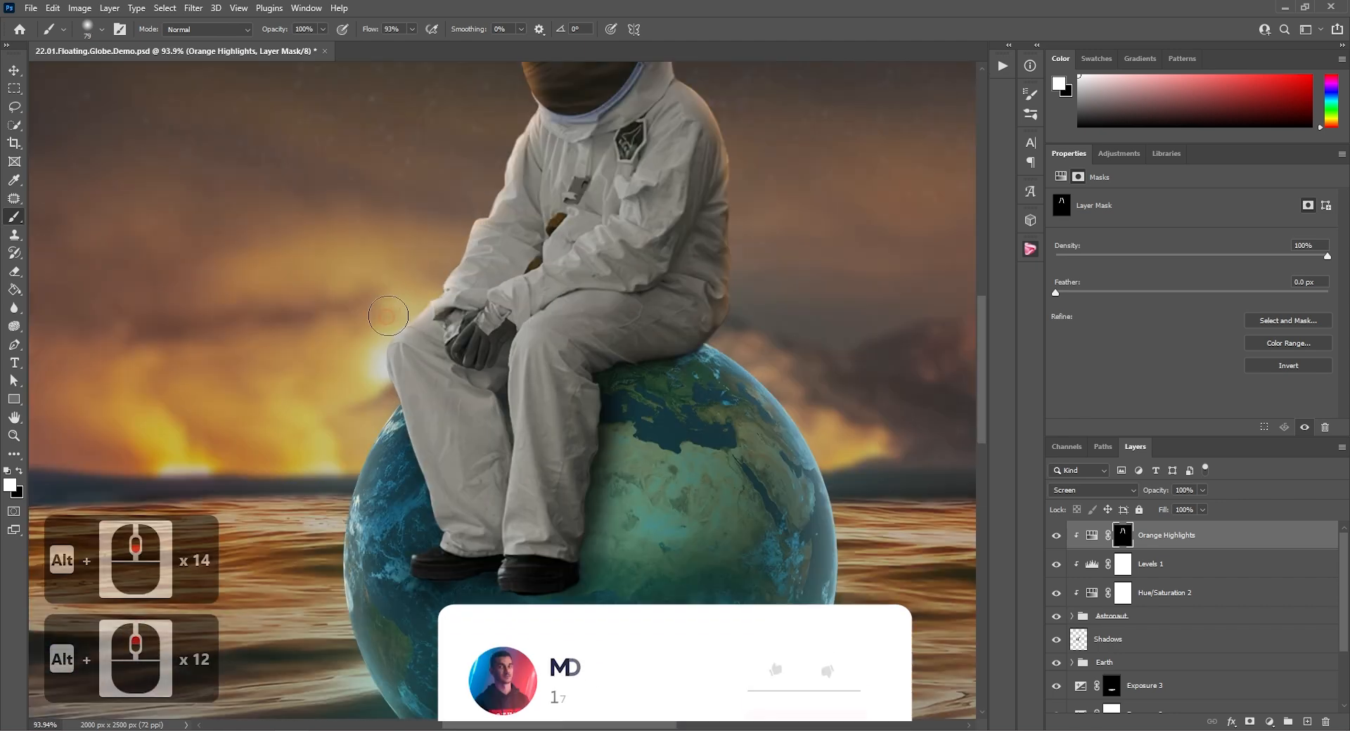
{"action": "right_click", "coordinate": [361, 293], "text": "alt"}
{"action": "scroll", "coordinate": [636, 217], "scroll_direction": "down", "scroll_amount": 5}
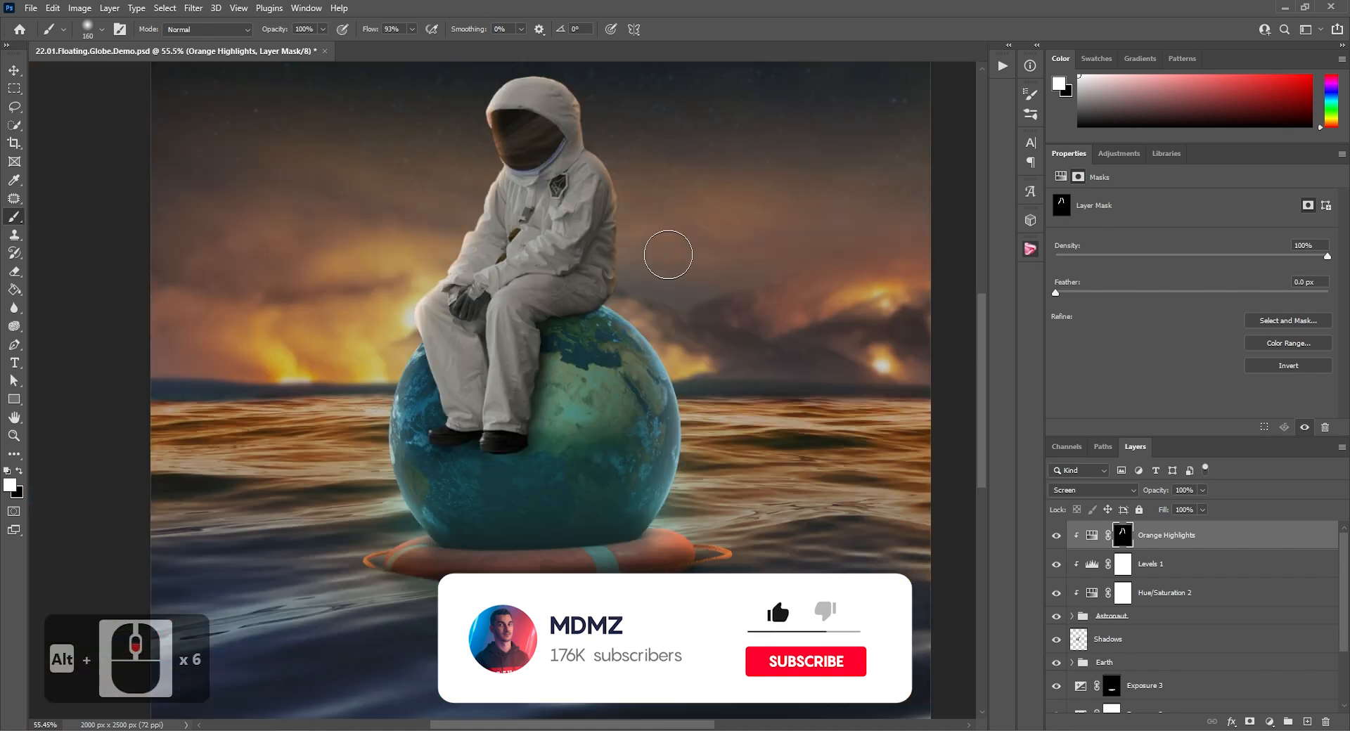
{"action": "scroll", "coordinate": [637, 211], "scroll_direction": "down", "scroll_amount": 6}
{"action": "scroll", "coordinate": [526, 182], "scroll_direction": "up", "scroll_amount": 6}
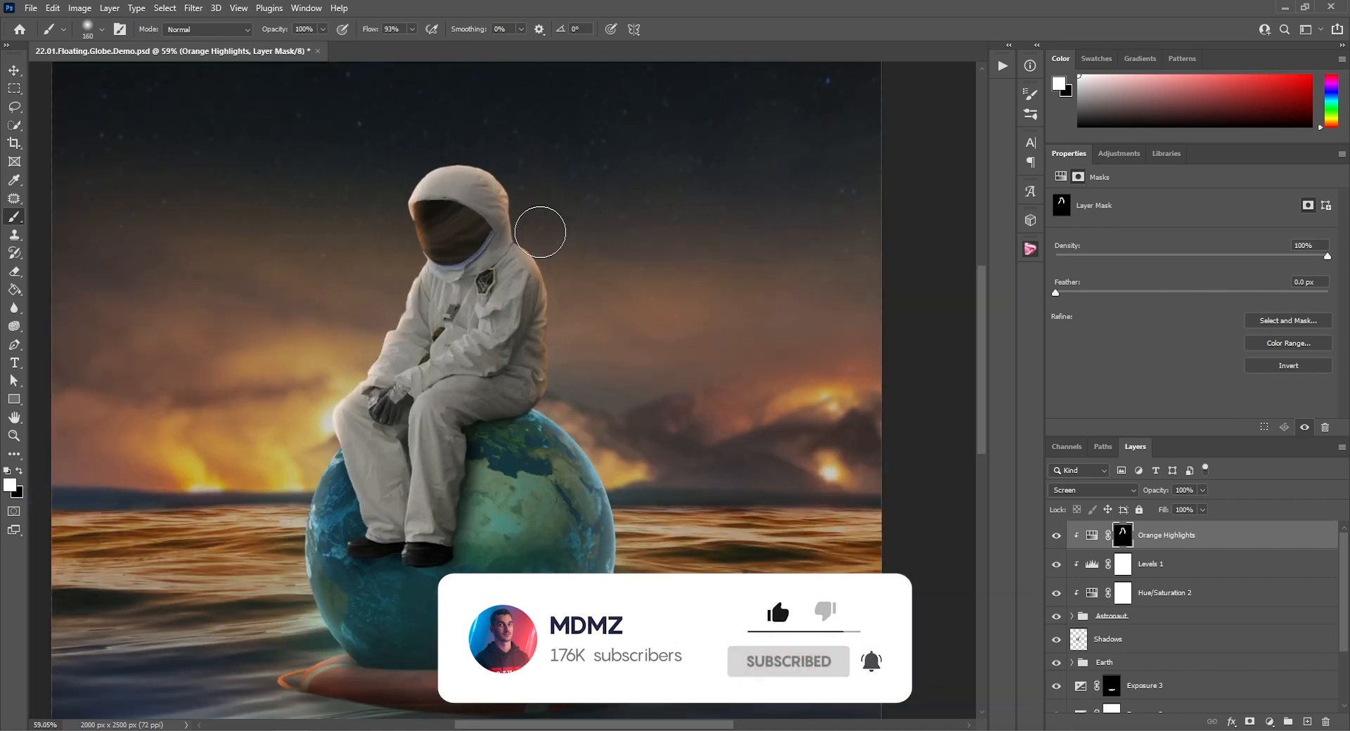
Set the Orange Highlights saturation to 69 and touch up its mask in white with a larger soft brush
{"action": "left_click", "coordinate": [1091, 535]}
{"action": "mouse_move", "coordinate": [1229, 280]}
{"action": "left_mouse_down"}
{"action": "mouse_move", "coordinate": [1256, 277]}
{"action": "mouse_move", "coordinate": [1244, 279]}
{"action": "left_mouse_up"}
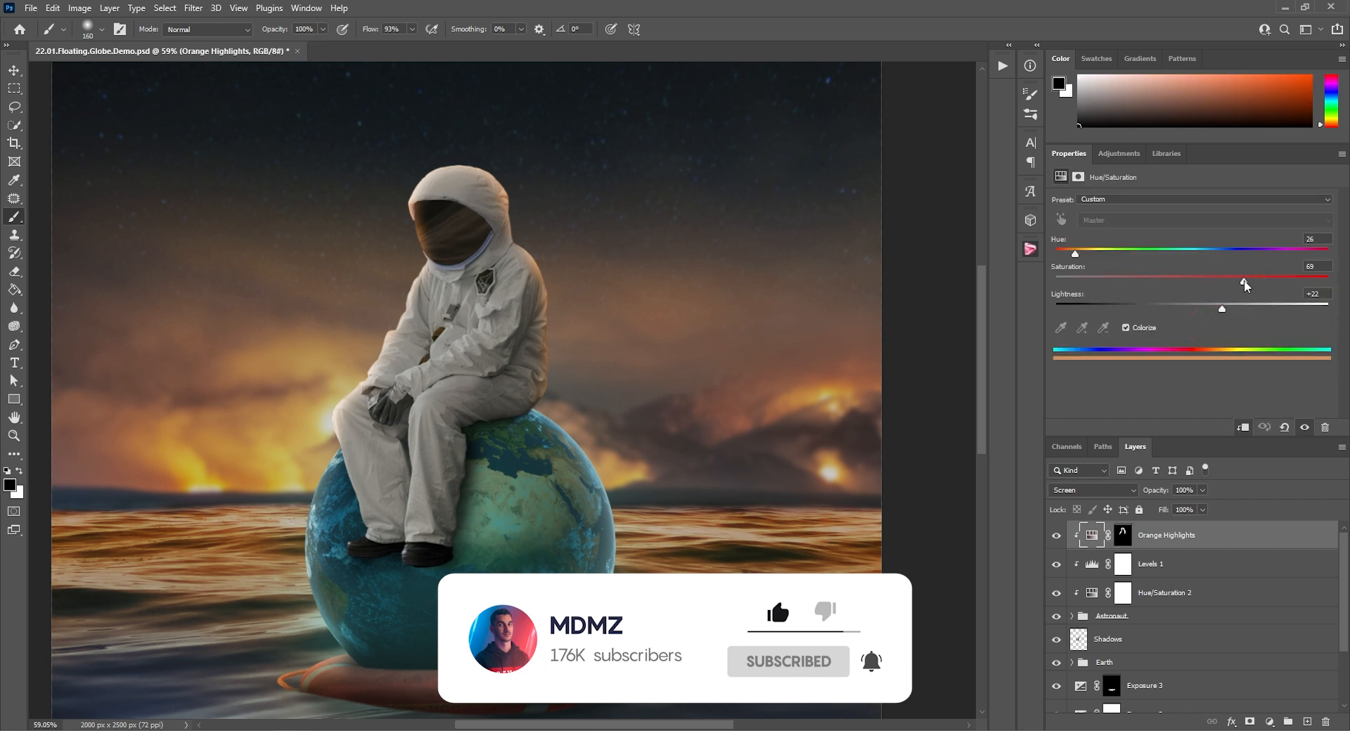
{"action": "scroll", "coordinate": [502, 391], "scroll_direction": "down", "scroll_amount": 3}
{"action": "left_click", "coordinate": [1124, 535]}
{"action": "key", "text": "x"}
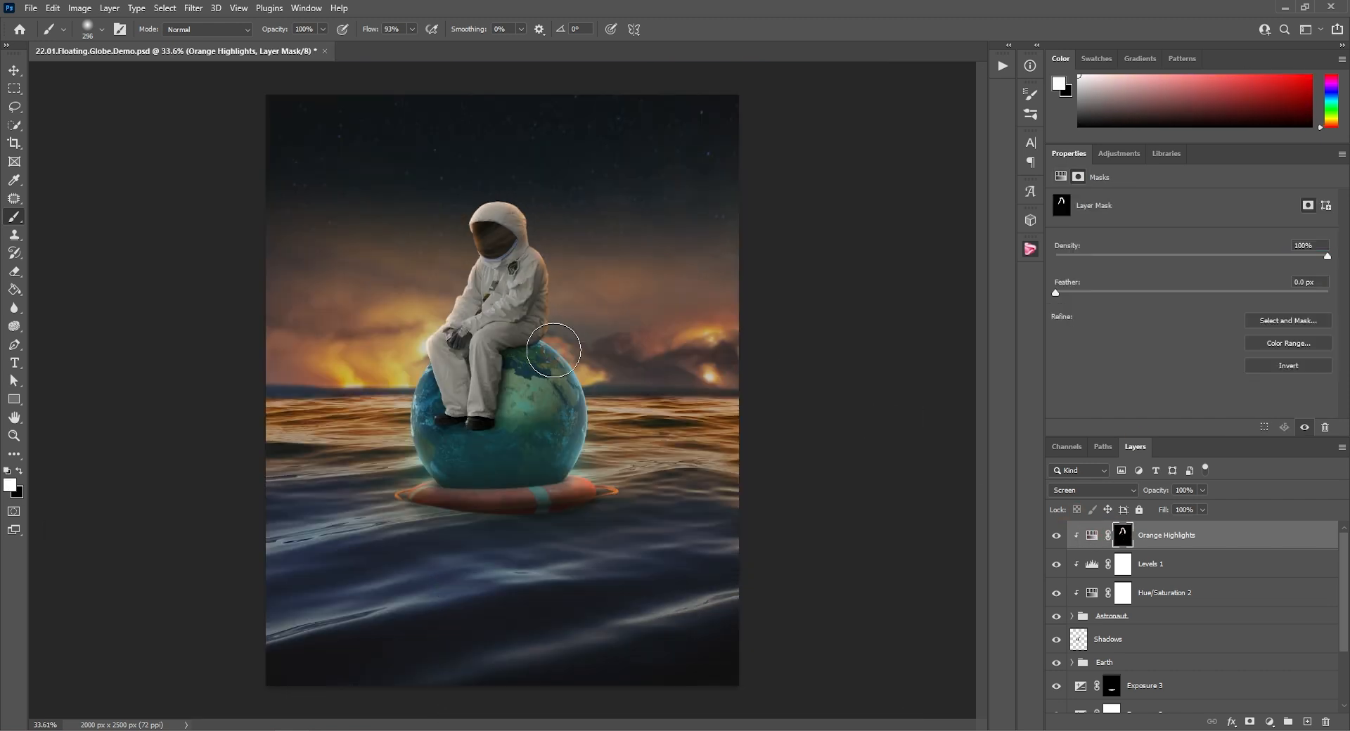
{"action": "scroll", "coordinate": [553, 350], "scroll_direction": "up", "scroll_amount": 5}
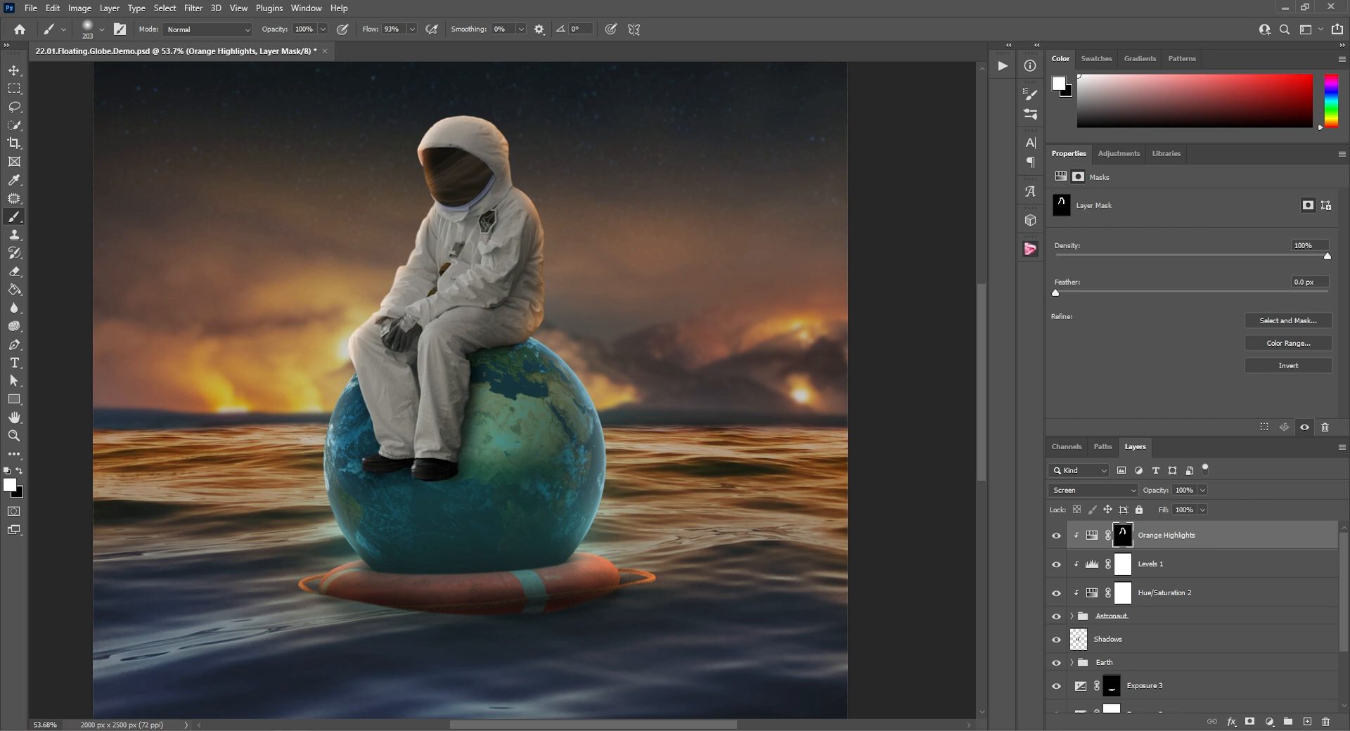
Clip a new Hue/Saturation adjustment to the Astronaut group above the Orange Highlights layer
{"action": "left_click", "coordinate": [1107, 158]}
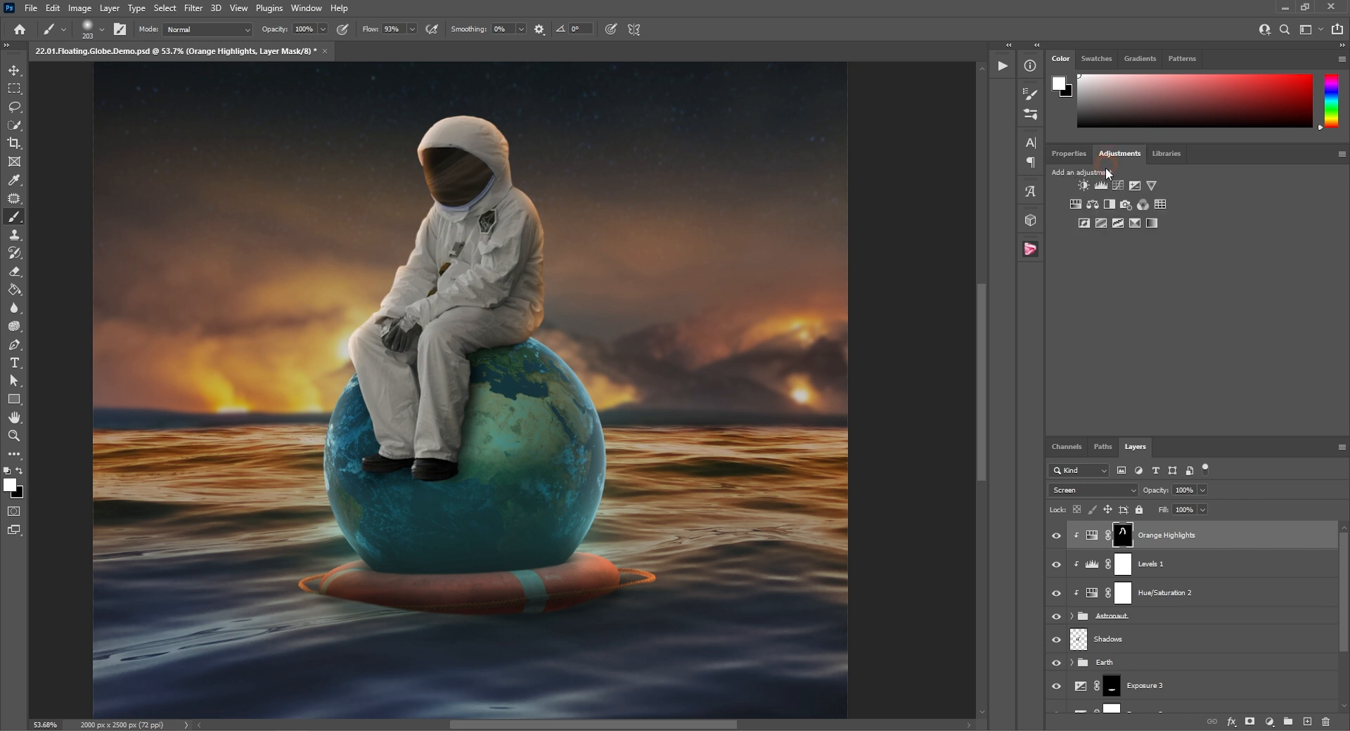
{"action": "left_click", "coordinate": [1075, 204]}
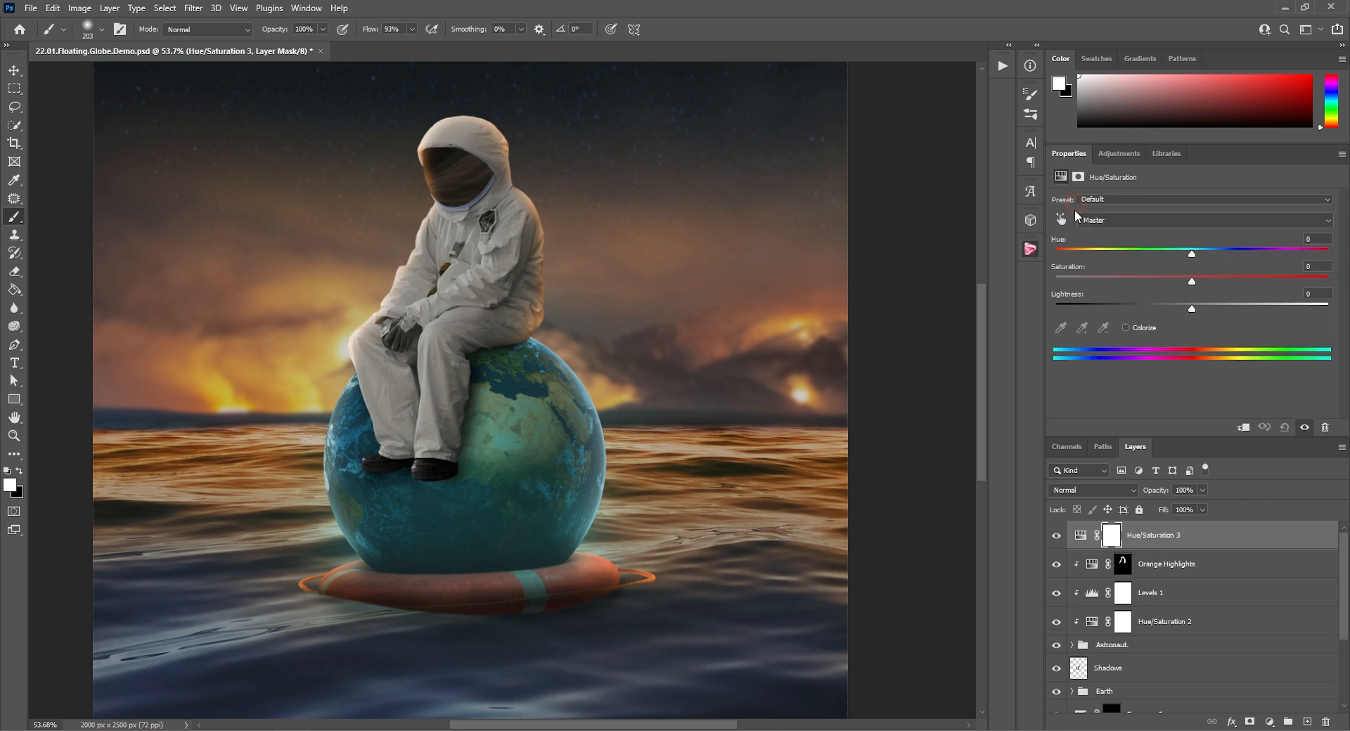
{"action": "right_click", "coordinate": [1162, 544]}
{"action": "left_click", "coordinate": [1023, 410]}
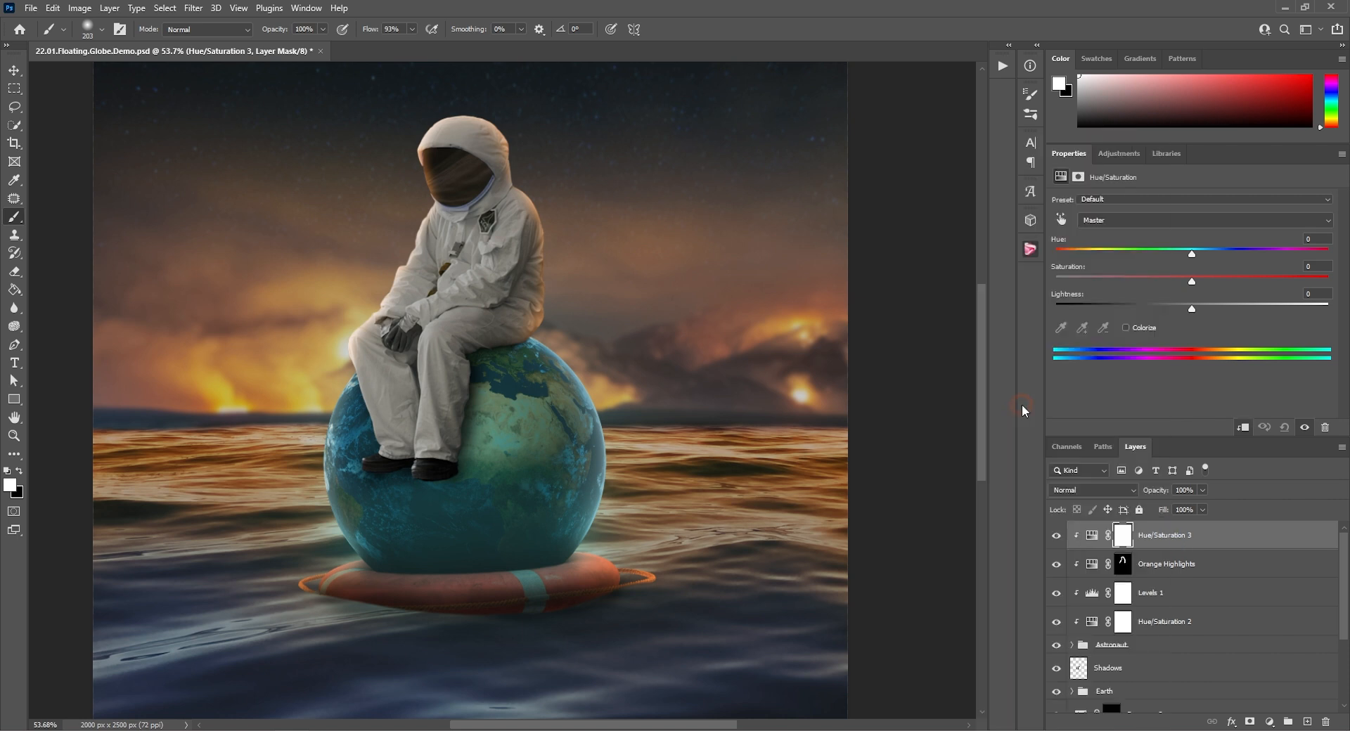
Colorize the new adjustment with hue 199, saturation 66 and lightness -2, and set its blend mode to Screen
{"action": "left_click", "coordinate": [1149, 328]}
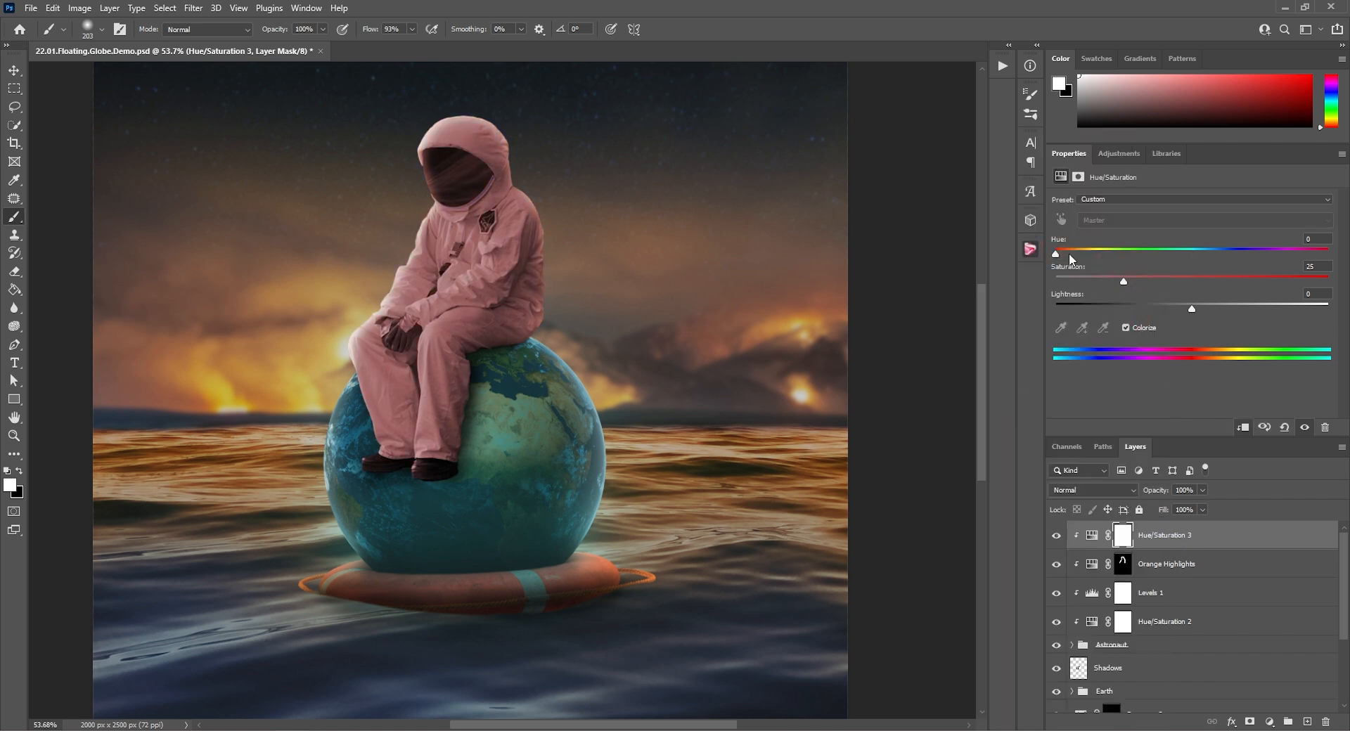
{"action": "left_click_drag", "start_coordinate": [1070, 258], "coordinate": [1142, 260]}
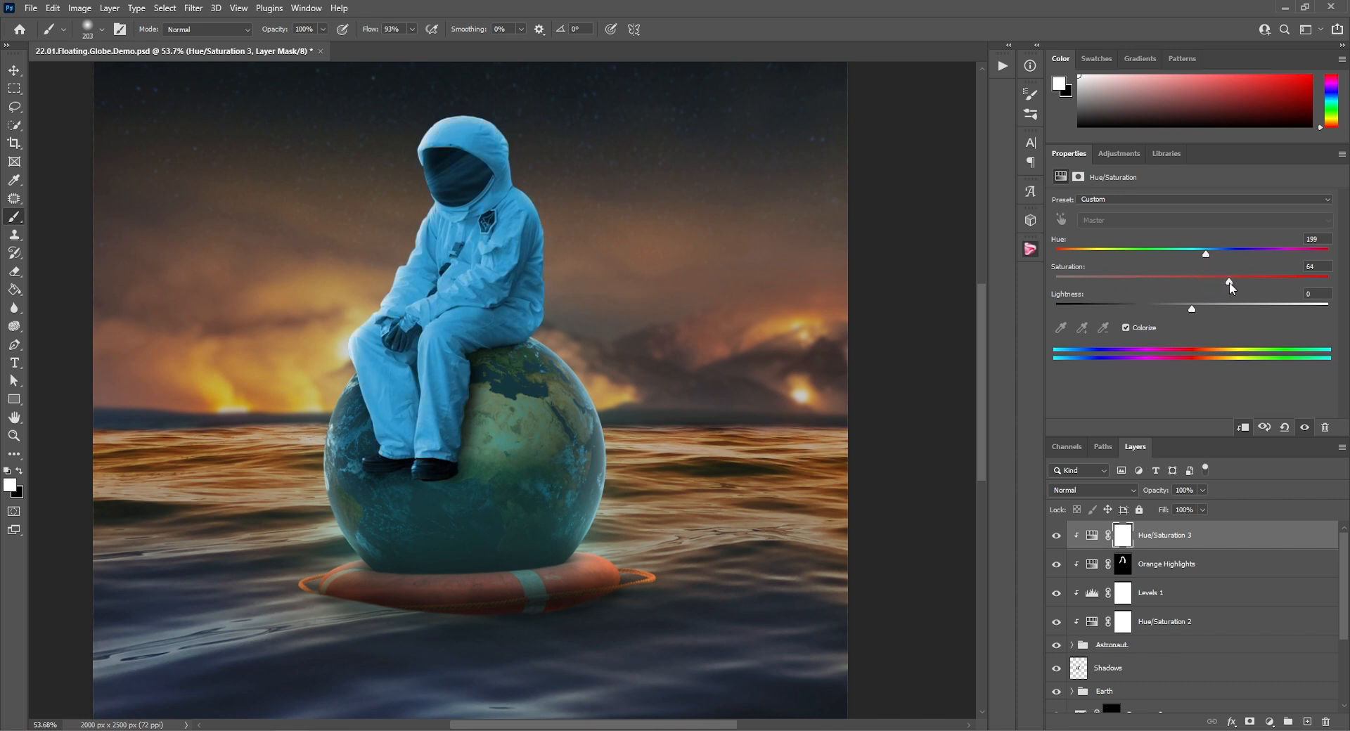
{"action": "left_click", "coordinate": [1187, 307]}
{"action": "left_click", "coordinate": [1092, 491]}
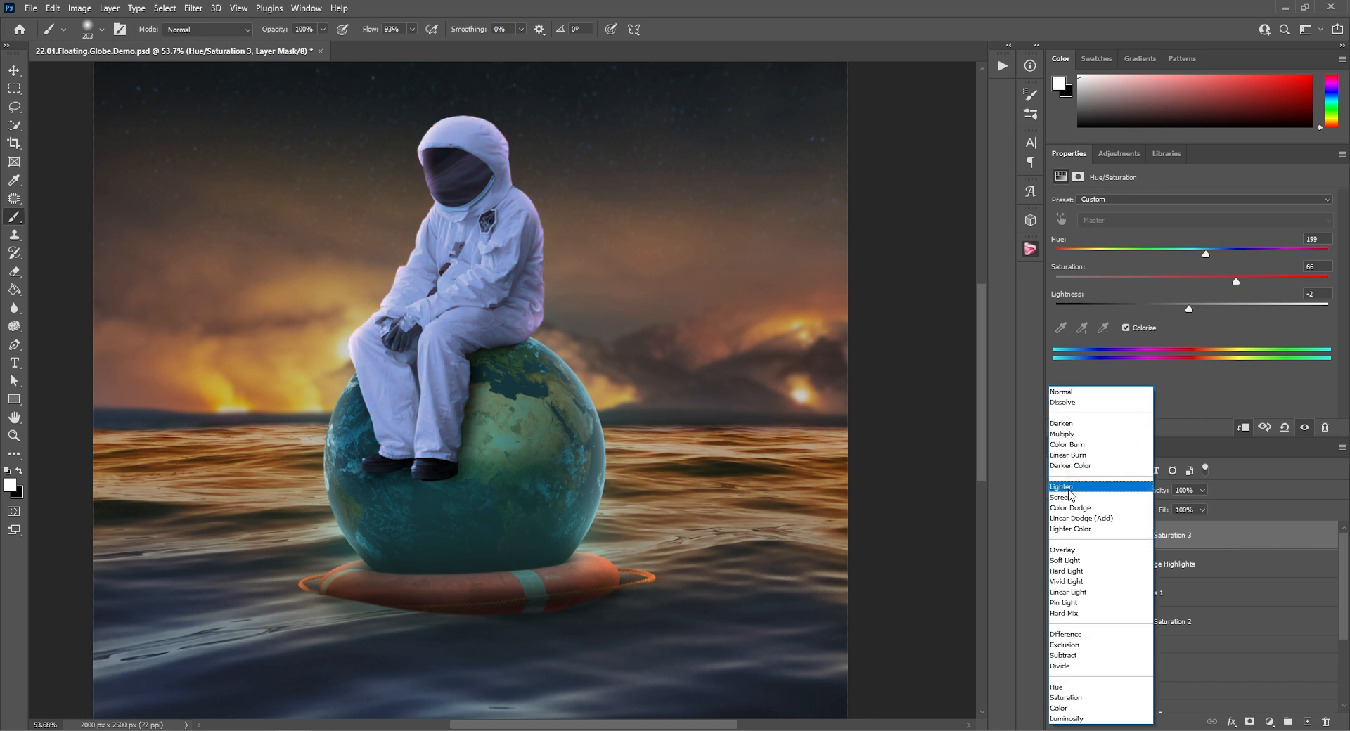
{"action": "left_click", "coordinate": [1072, 496]}
Rename the new adjustment layer Blue Highlights and invert its mask to black
{"action": "double_click", "coordinate": [1148, 536]}
{"action": "type", "text": "Bl"}
{"action": "key", "text": "Return"}
{"action": "left_click", "coordinate": [1123, 538]}
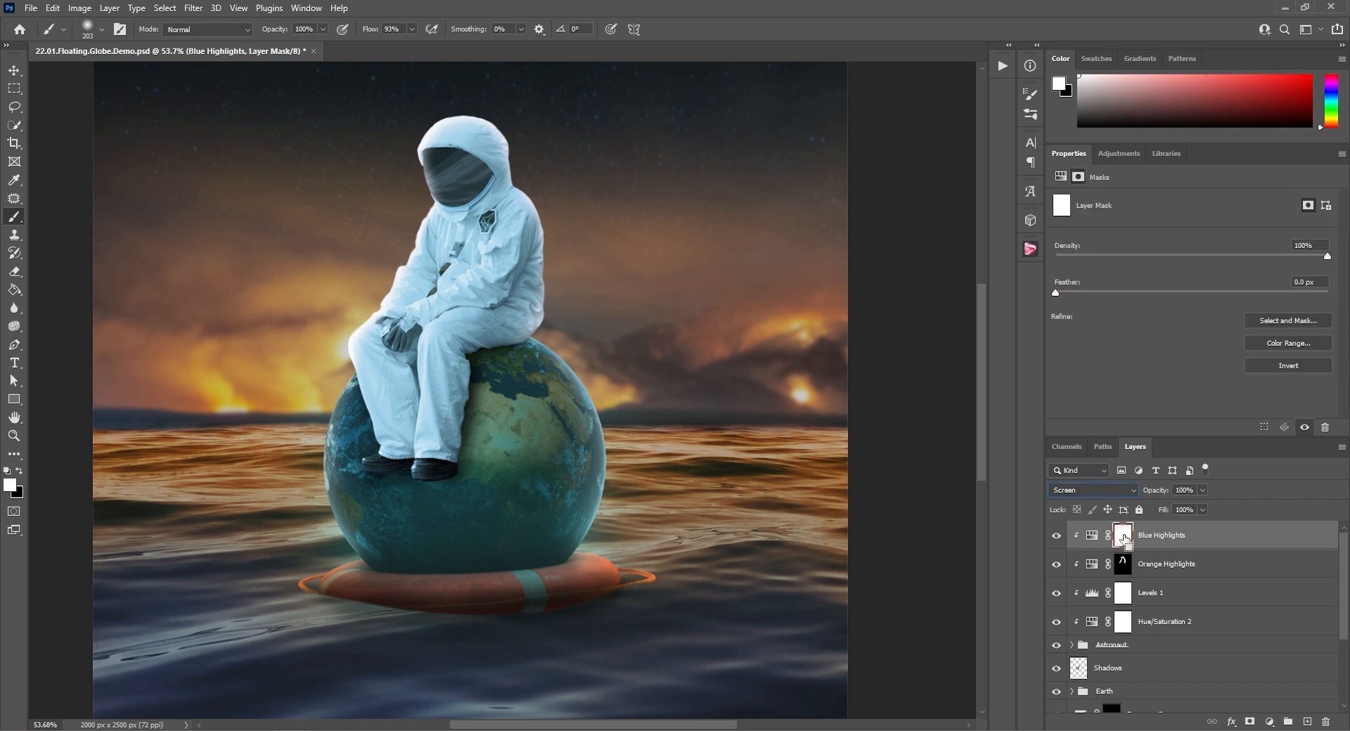
{"action": "key", "text": "ctrl+i"}
Paint white on the Blue Highlights mask along the astronaut's legs beside the globe with a soft brush of about 112 px
{"action": "scroll", "coordinate": [492, 365], "scroll_direction": "up", "scroll_amount": 6}
{"action": "mouse_move", "coordinate": [472, 541]}
{"action": "left_mouse_down"}
{"action": "mouse_move", "coordinate": [476, 557]}
{"action": "mouse_move", "coordinate": [401, 603]}
{"action": "mouse_move", "coordinate": [242, 568]}
{"action": "mouse_move", "coordinate": [257, 503]}
{"action": "mouse_move", "coordinate": [236, 388]}
{"action": "left_mouse_up"}
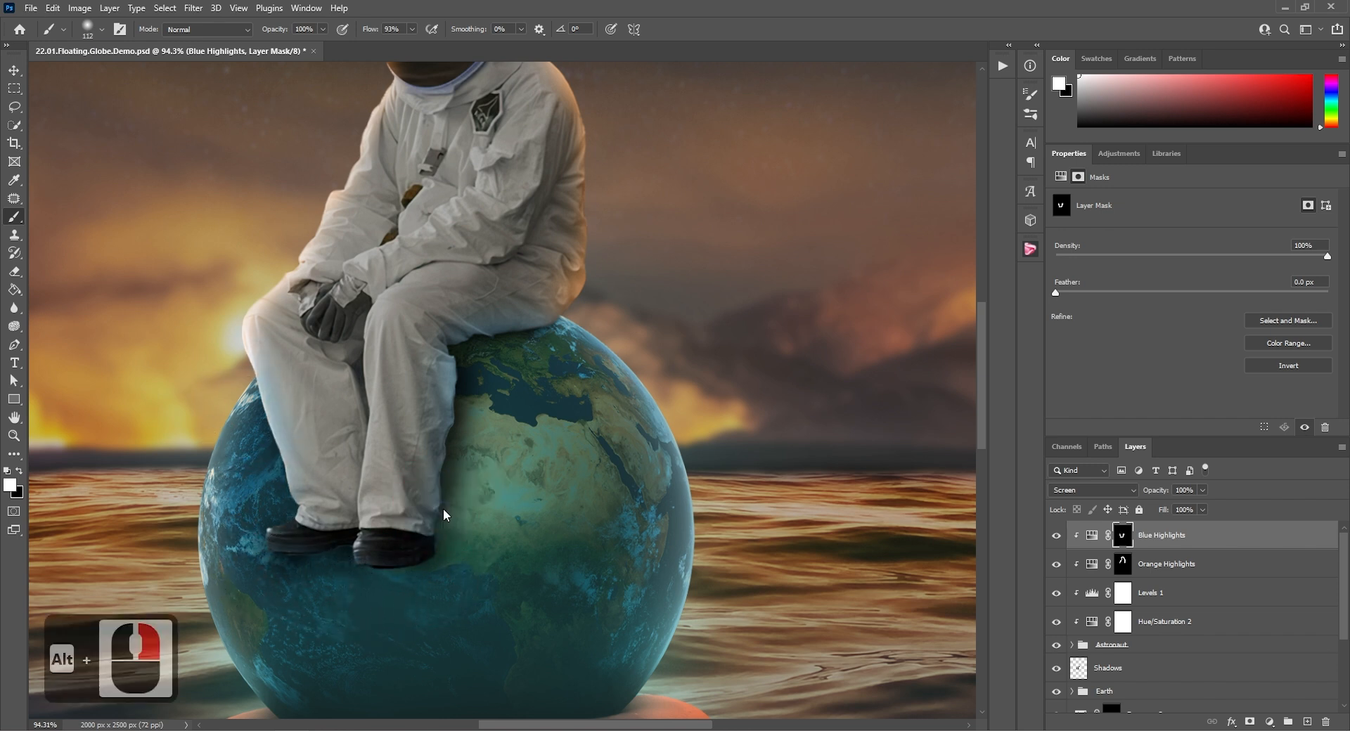
{"action": "scroll", "coordinate": [467, 449], "scroll_direction": "down", "scroll_amount": 1}
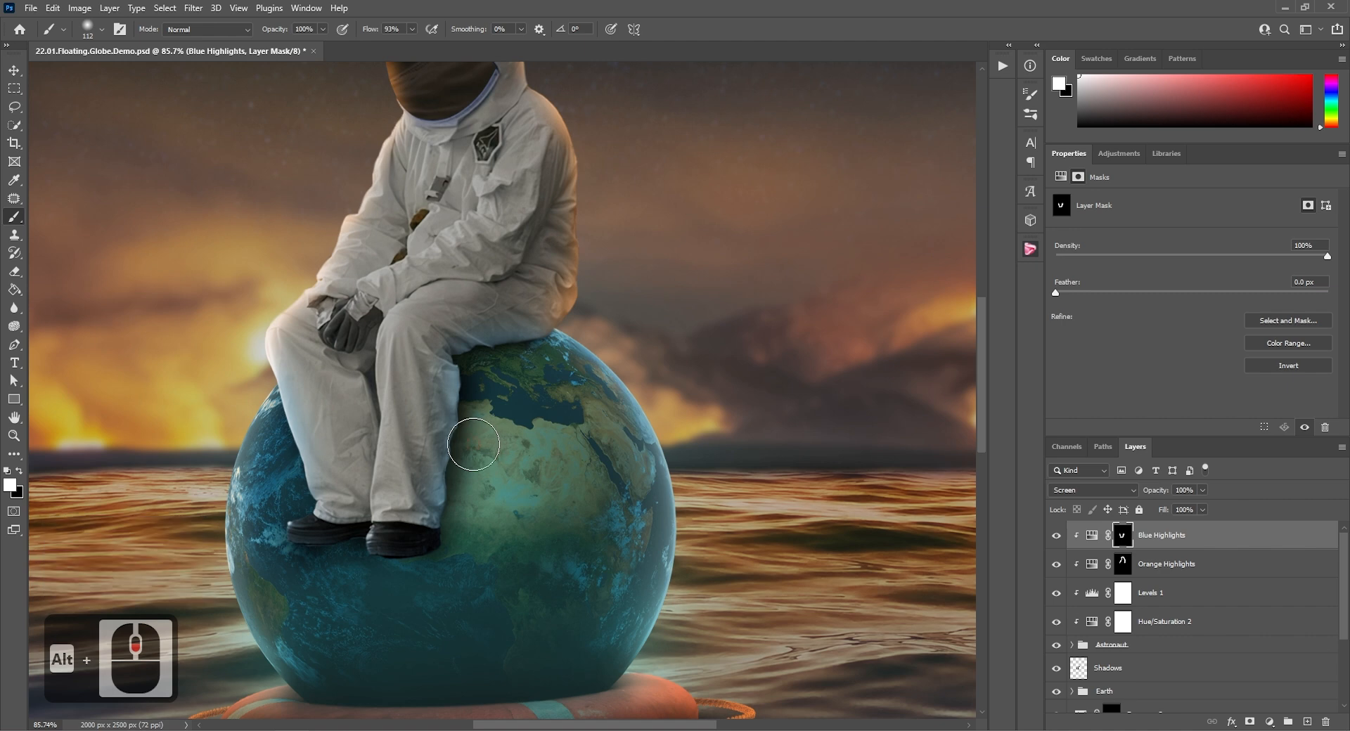
{"action": "scroll", "coordinate": [485, 454], "scroll_direction": "down", "scroll_amount": 10}
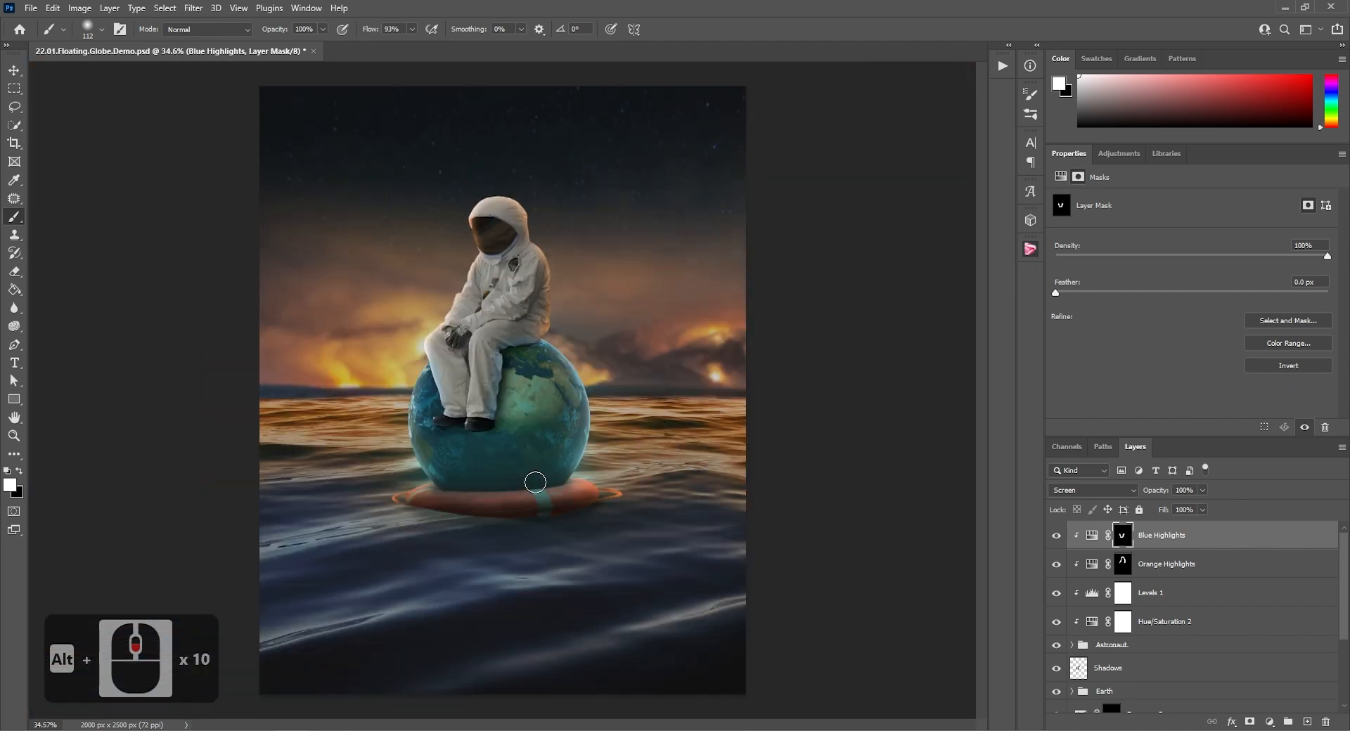
{"action": "right_click", "coordinate": [528, 375], "text": "alt"}
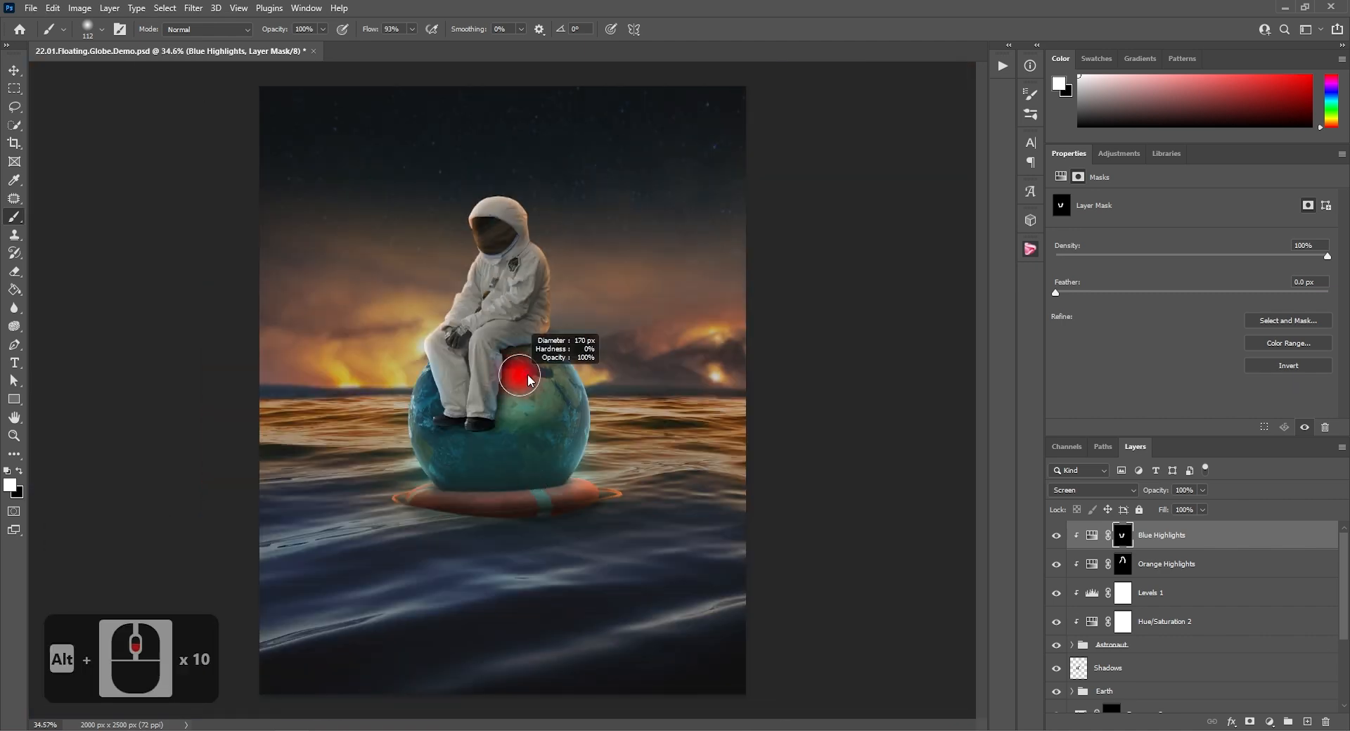
Clip an Exposure adjustment to the Astronaut group with exposure +0.07, offset +0.0155 and gamma correction 0.79
{"action": "left_click", "coordinate": [1118, 154]}
{"action": "left_click", "coordinate": [1141, 187]}
{"action": "right_click", "coordinate": [1169, 536]}
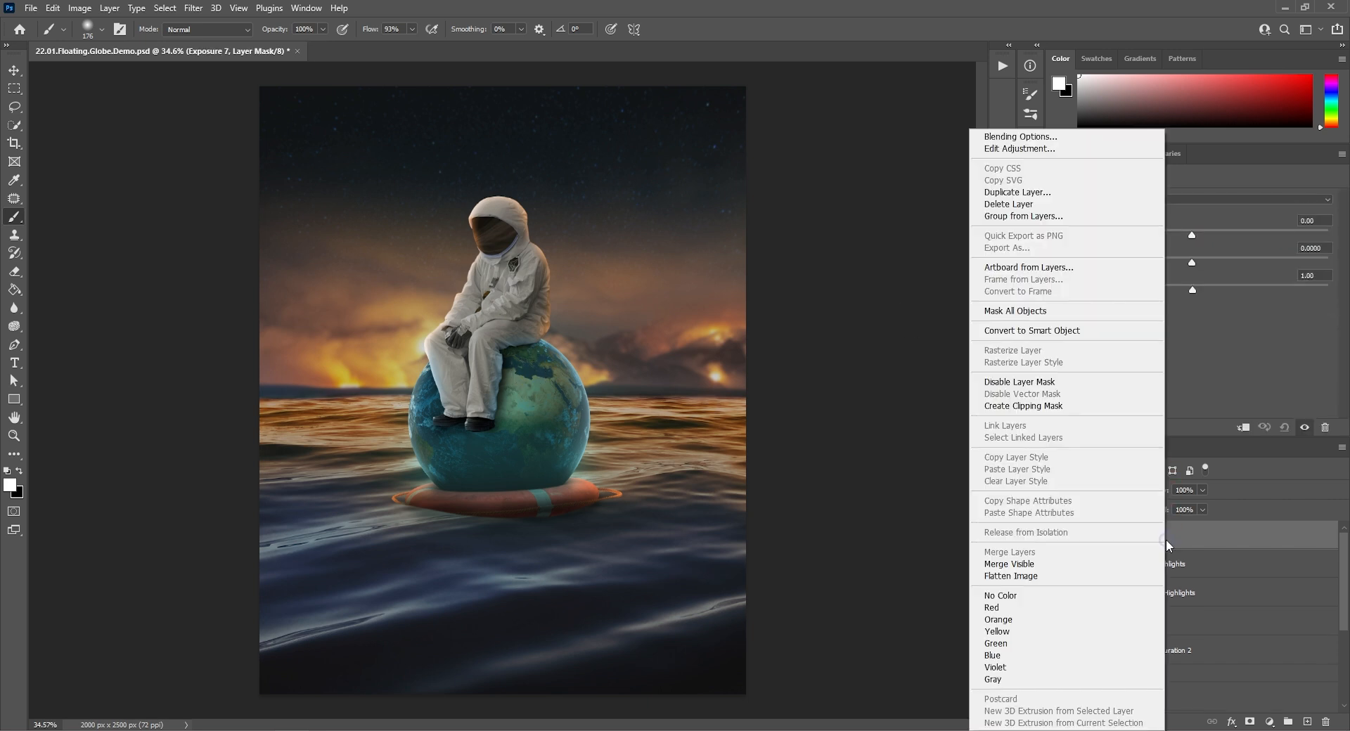
{"action": "left_click", "coordinate": [1006, 405]}
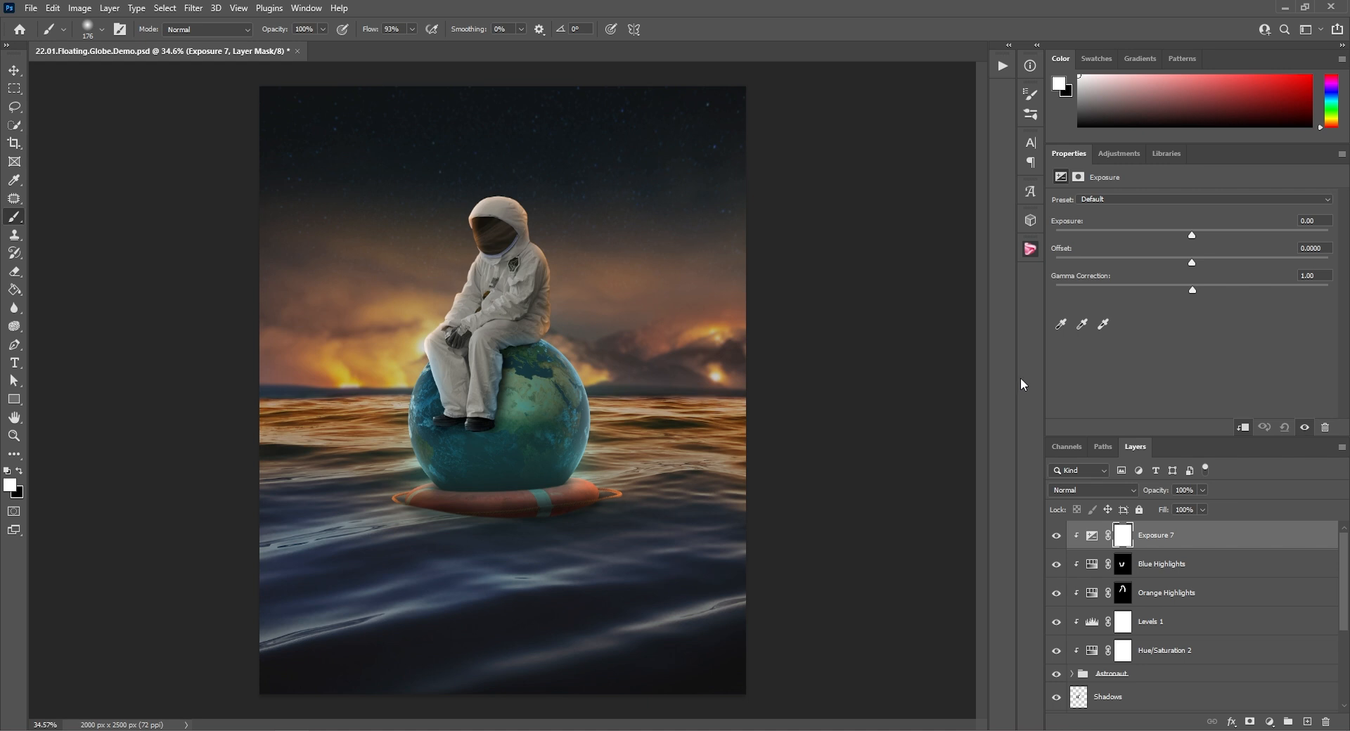
{"action": "left_click_drag", "start_coordinate": [1185, 233], "coordinate": [1196, 263]}
{"action": "left_click_drag", "start_coordinate": [1193, 289], "coordinate": [1211, 290]}
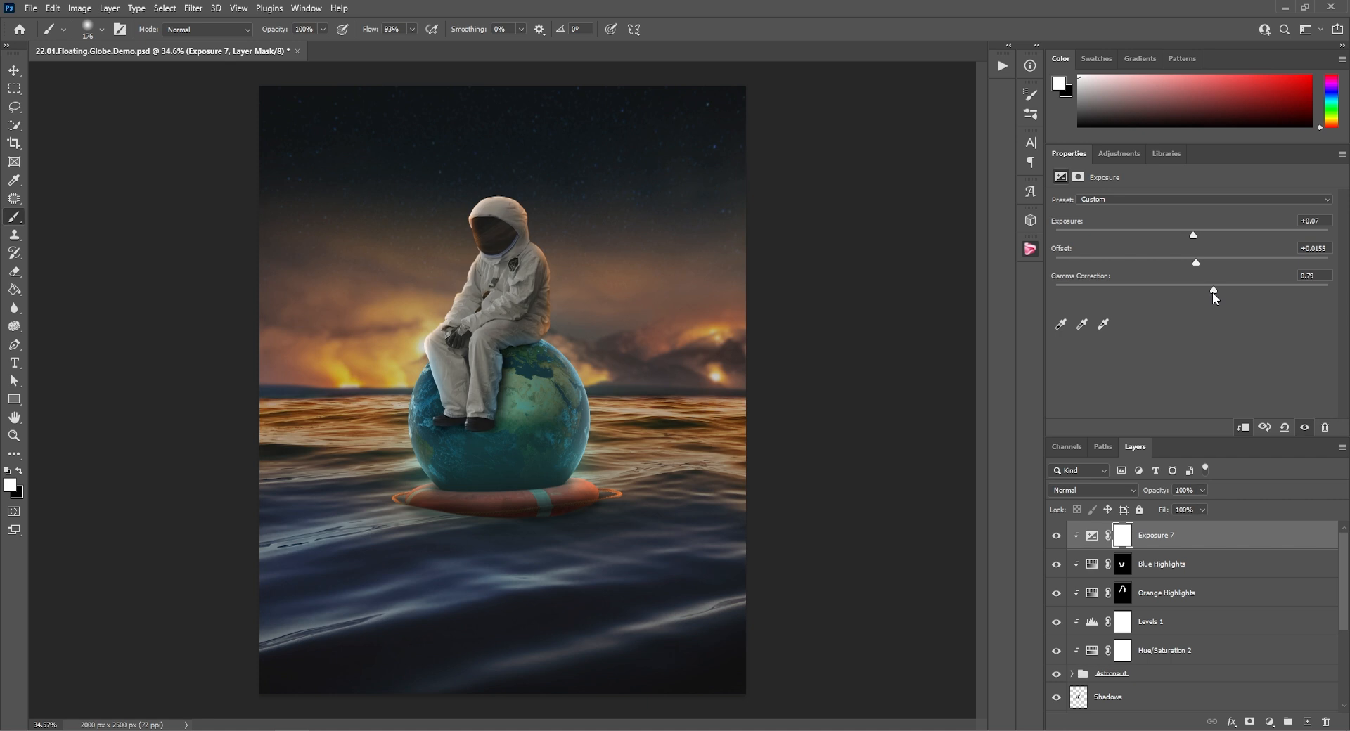
Create a new layer above all the astronaut adjustments and name it Flare
{"action": "left_click", "coordinate": [1307, 722]}
{"action": "double_click", "coordinate": [1120, 544]}
{"action": "type", "text": "Flare"}
{"action": "key", "text": "Return"}
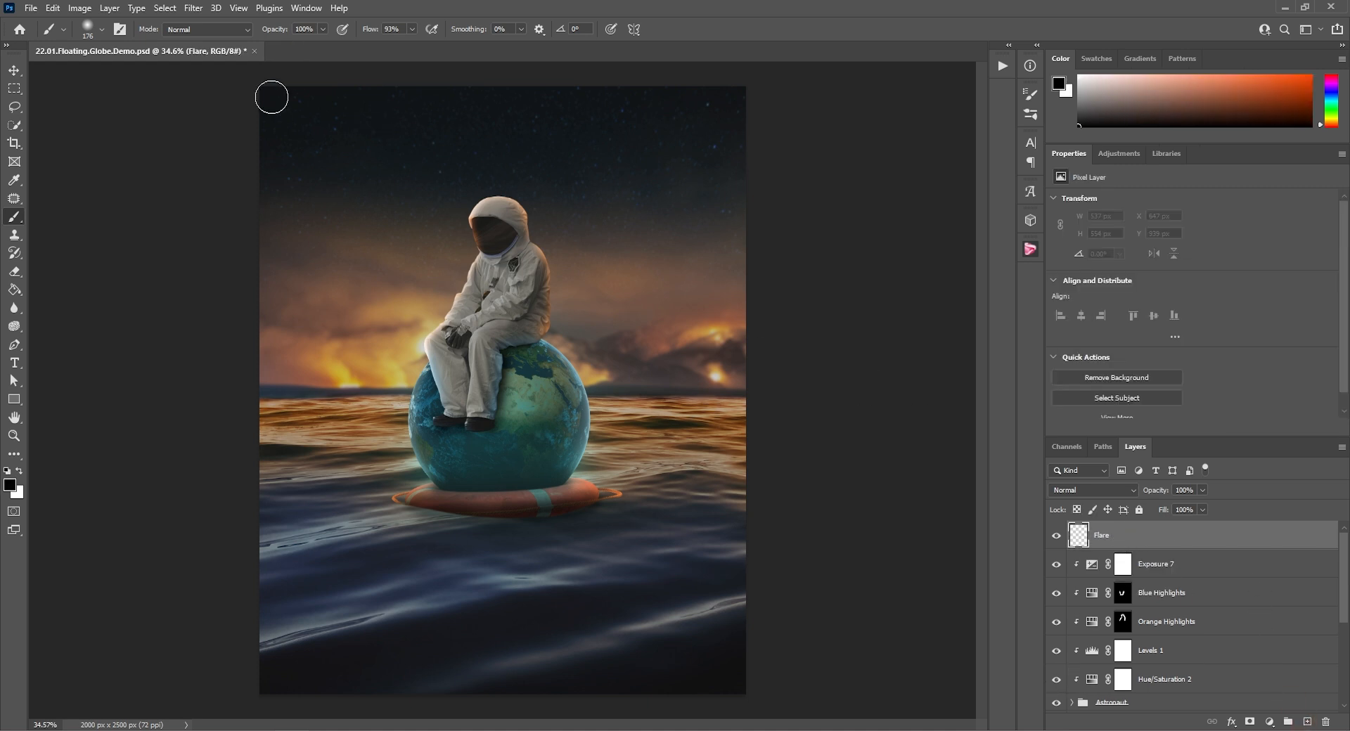
Choose a flare brush from the Flares set of the Visualsofjulius Brush Bundle
{"action": "left_click", "coordinate": [102, 29]}
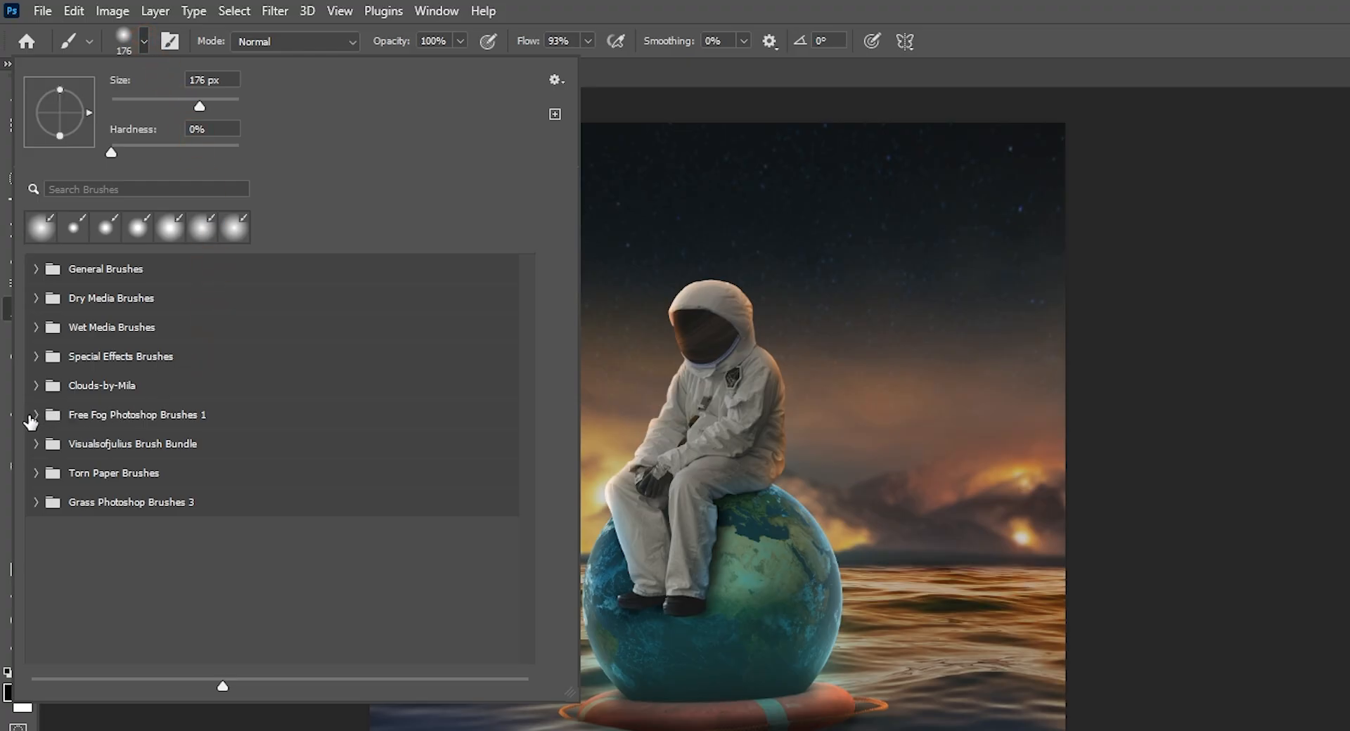
{"action": "left_click", "coordinate": [35, 444]}
{"action": "scroll", "coordinate": [134, 529], "scroll_direction": "down", "scroll_amount": 2}
{"action": "scroll", "coordinate": [134, 529], "scroll_direction": "down", "scroll_amount": 2}
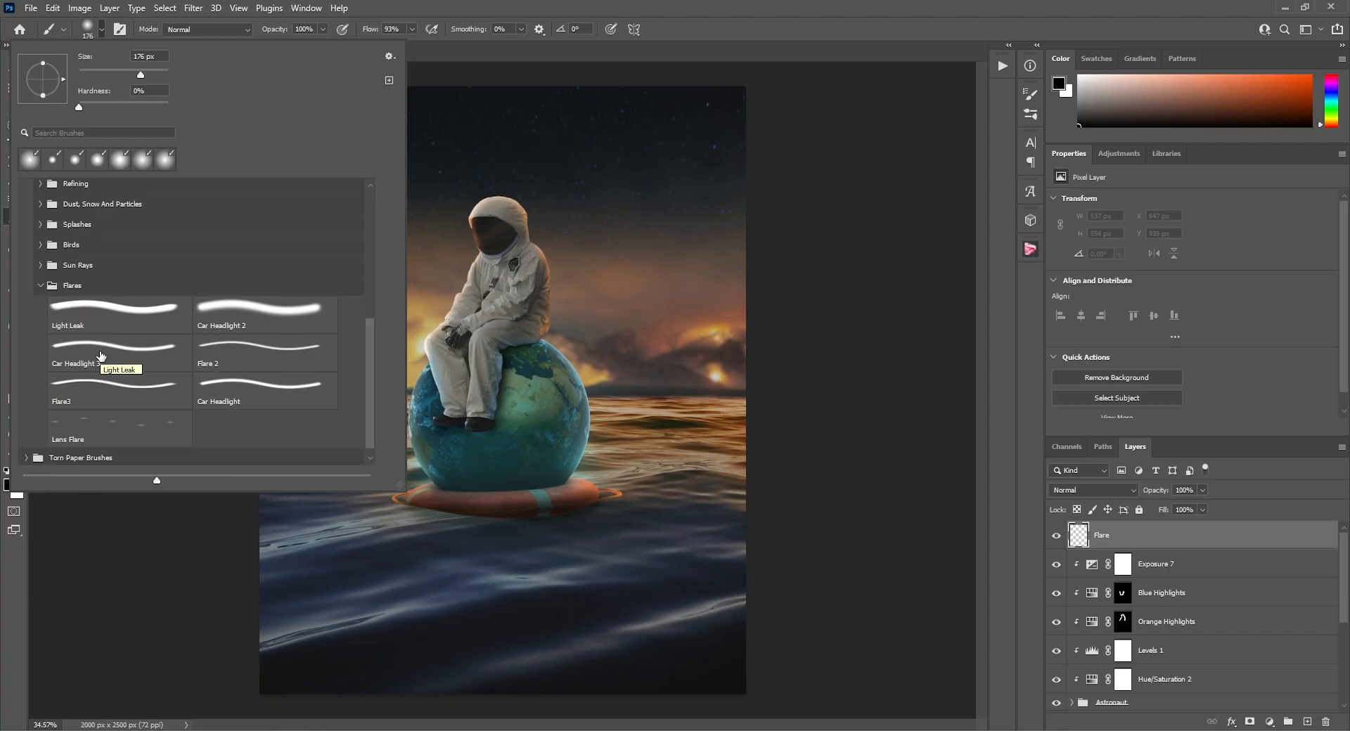
{"action": "scroll", "coordinate": [103, 361], "scroll_direction": "down", "scroll_amount": 1}
{"action": "left_click", "coordinate": [227, 329]}
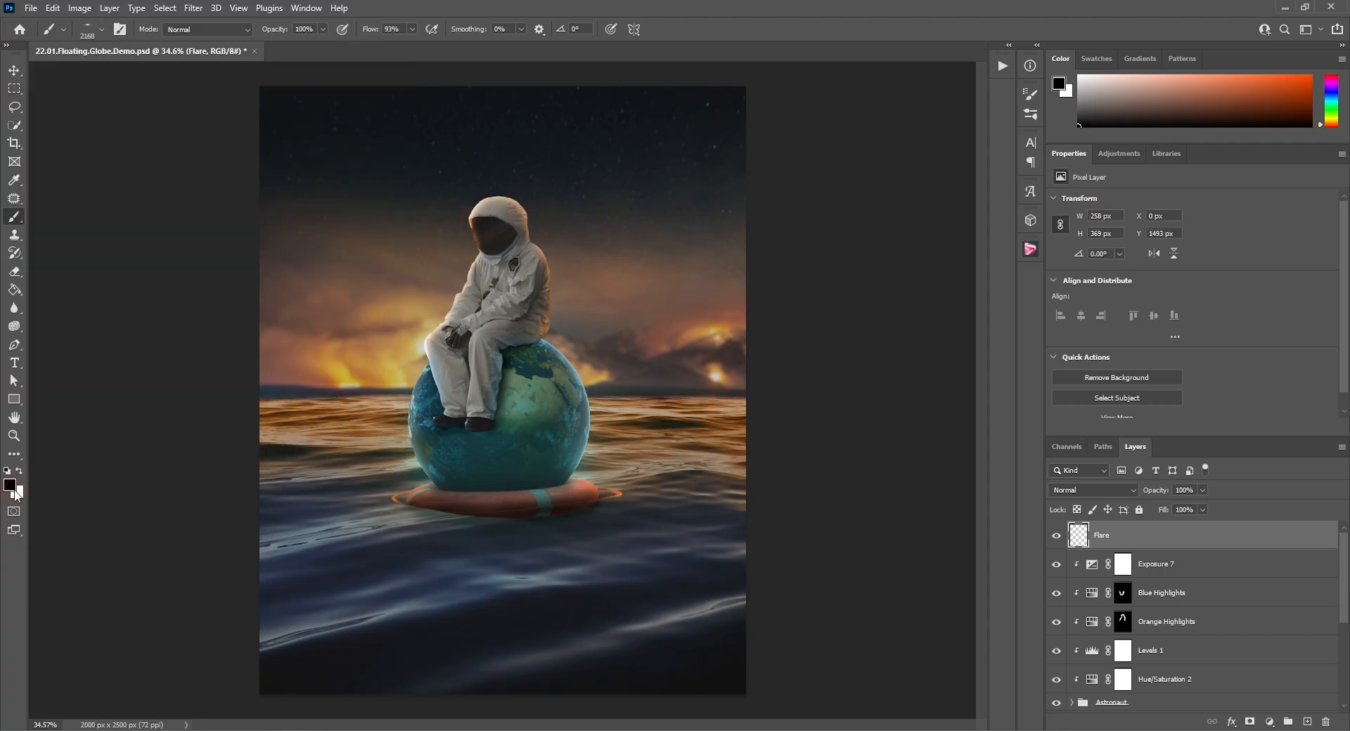
Set the foreground colour to a bright, light orange for the flare
{"action": "key", "text": "x"}
{"action": "left_click", "coordinate": [12, 488]}
{"action": "left_click_drag", "start_coordinate": [940, 299], "coordinate": [939, 293]}
{"action": "left_click_drag", "start_coordinate": [850, 126], "coordinate": [869, 106]}
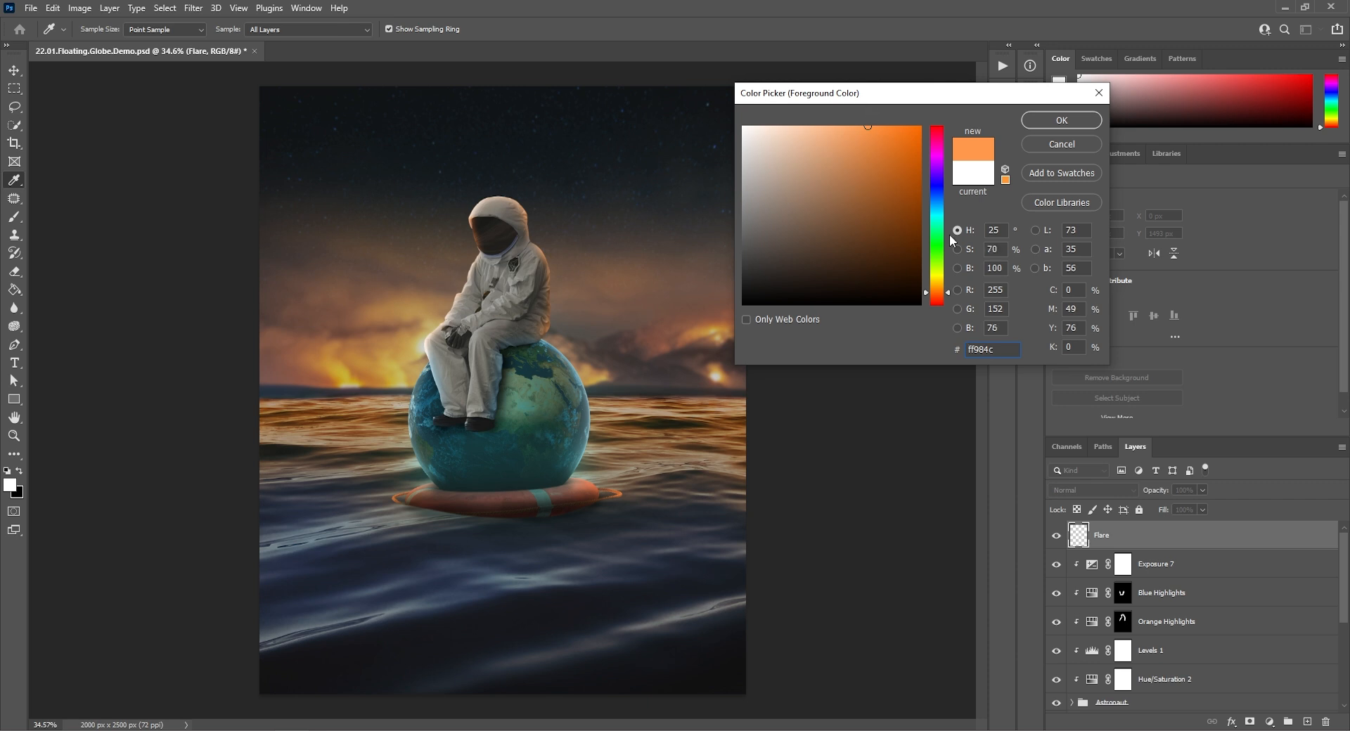
{"action": "left_click", "coordinate": [1058, 121]}
Stamp an orange flare on the edge of the astronaut's visor and set the Flare layer's blend mode to Linear Dodge (Add)
{"action": "scroll", "coordinate": [482, 245], "scroll_direction": "down", "scroll_amount": 9}
{"action": "right_click", "coordinate": [482, 245], "text": "alt"}
{"action": "right_click", "coordinate": [480, 244], "text": "alt"}
{"action": "left_click", "coordinate": [475, 245]}
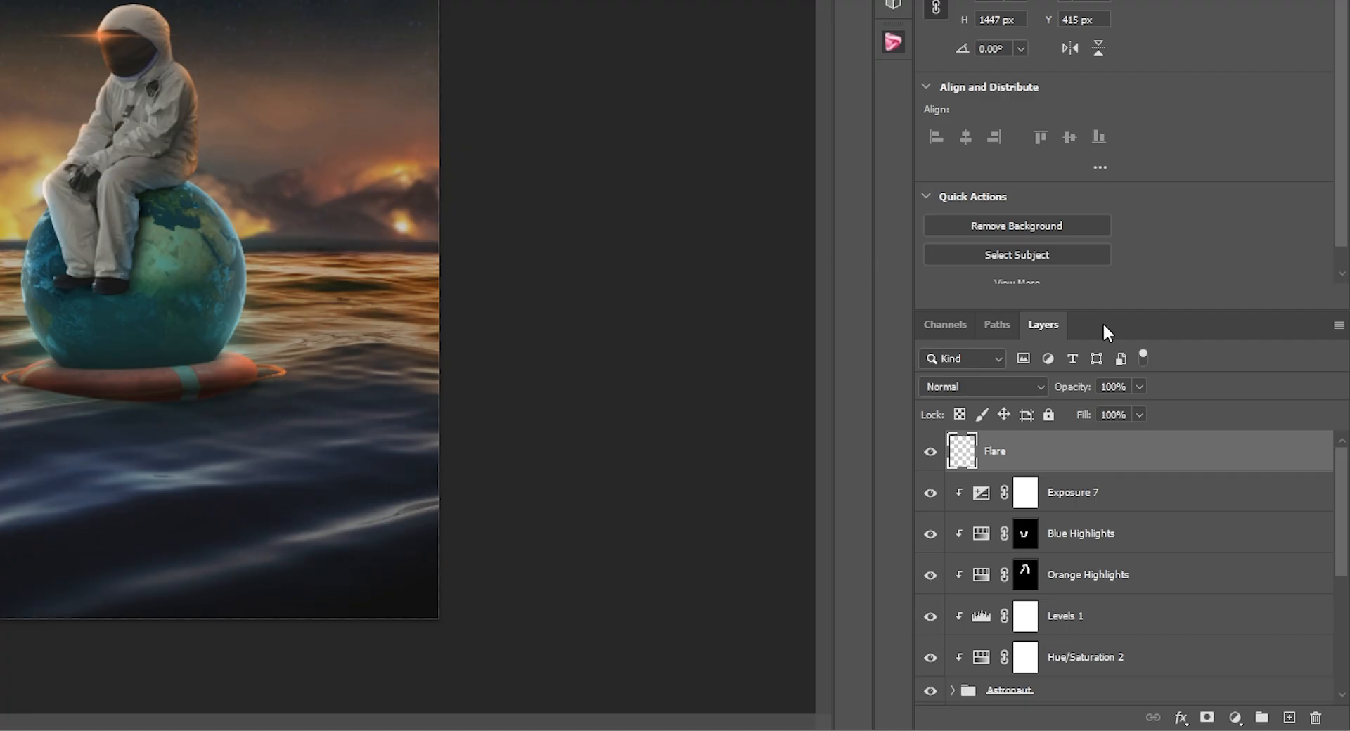
{"action": "left_click", "coordinate": [1116, 491]}
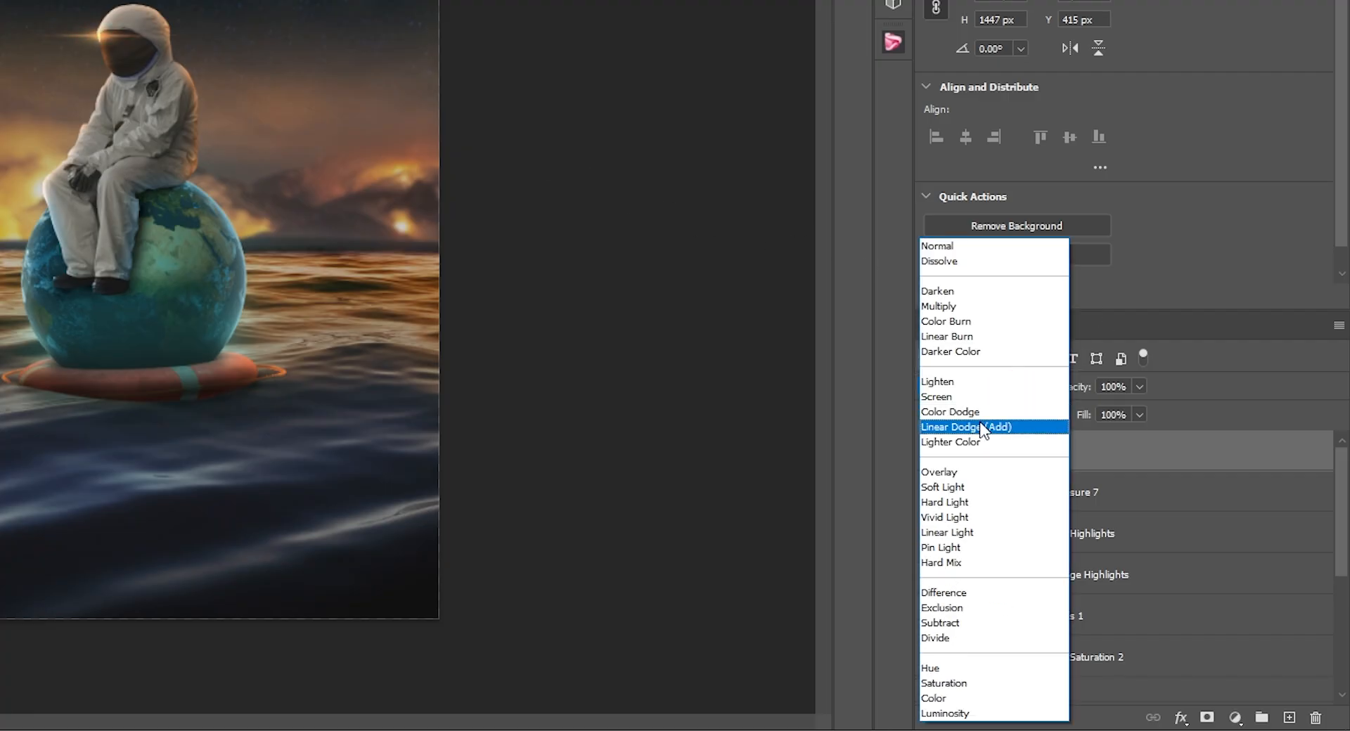
{"action": "left_click", "coordinate": [980, 427]}
{"action": "key", "text": "ctrl+z"}
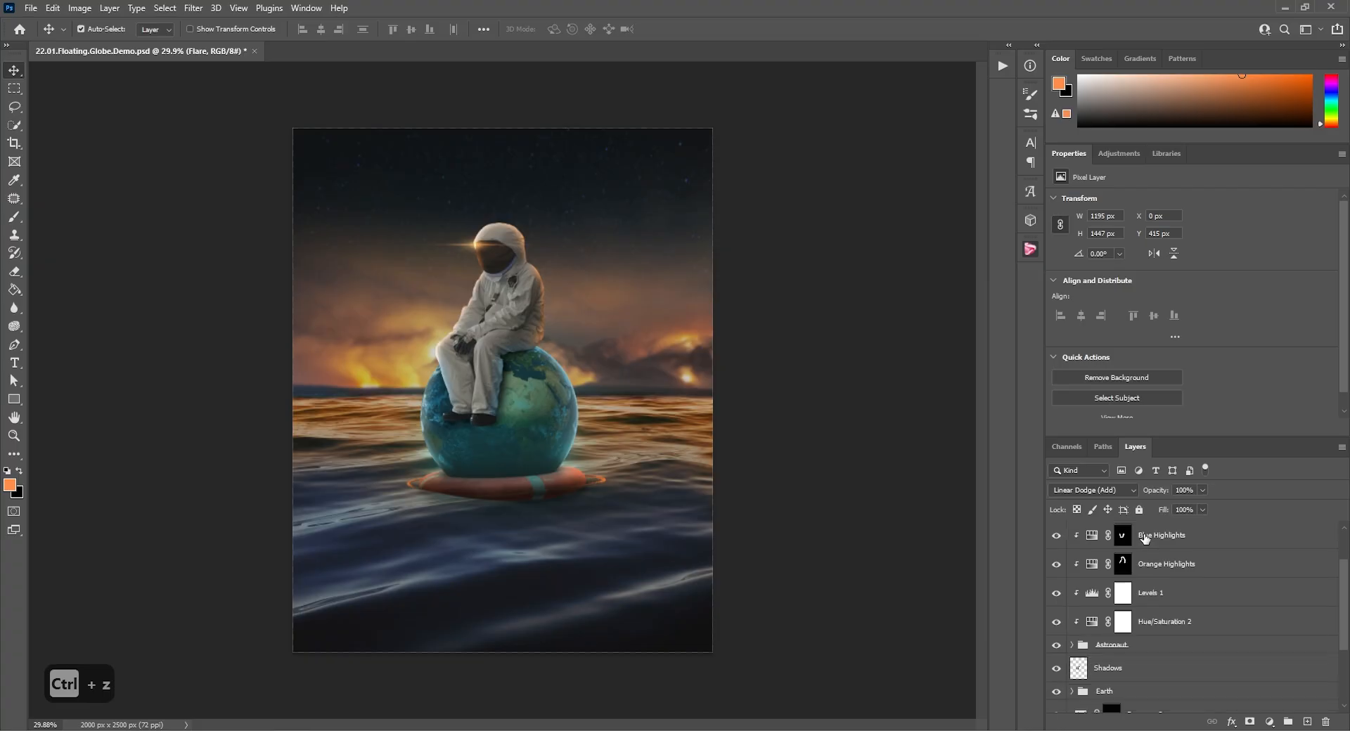
Group all layers from Flare down to the Earth group and name the new group Astro+Globe
{"action": "scroll", "coordinate": [1145, 538], "scroll_direction": "down", "scroll_amount": 3}
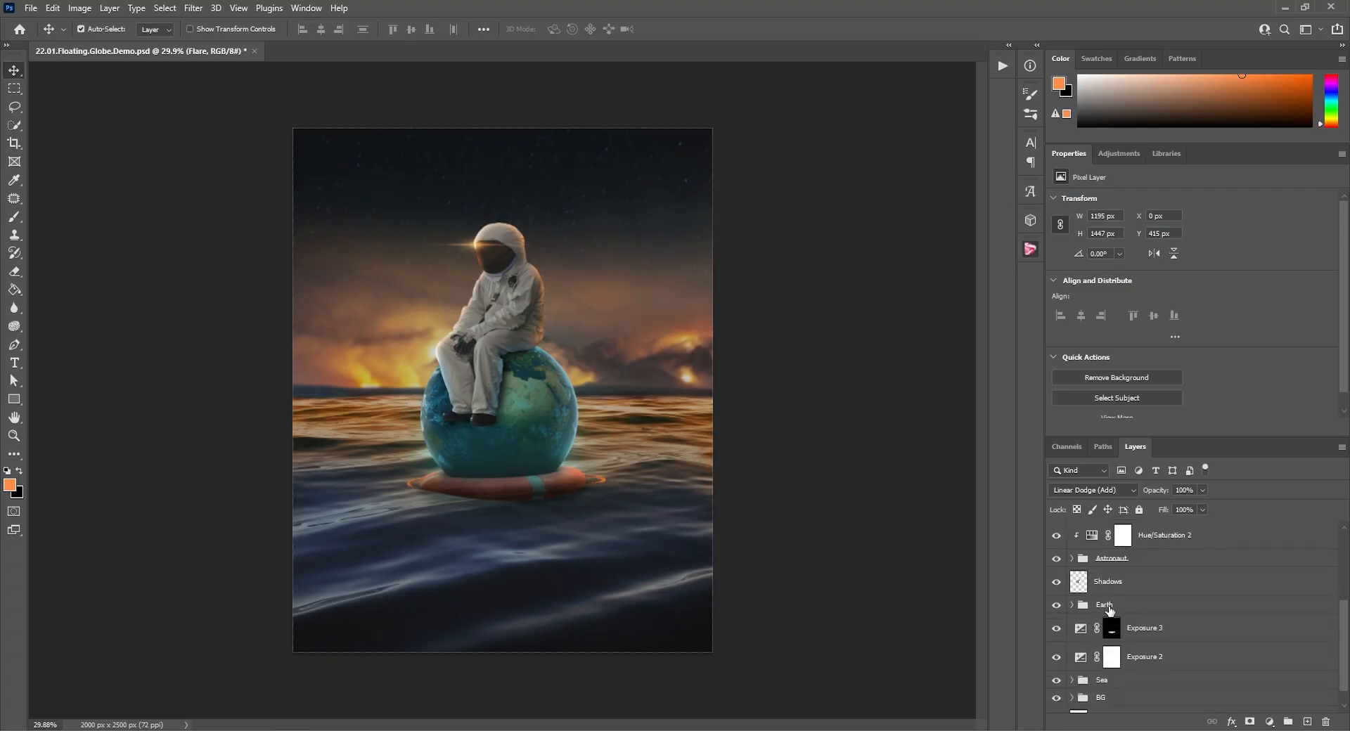
{"action": "left_click", "coordinate": [1110, 609], "text": "shift"}
{"action": "left_click", "coordinate": [1287, 722]}
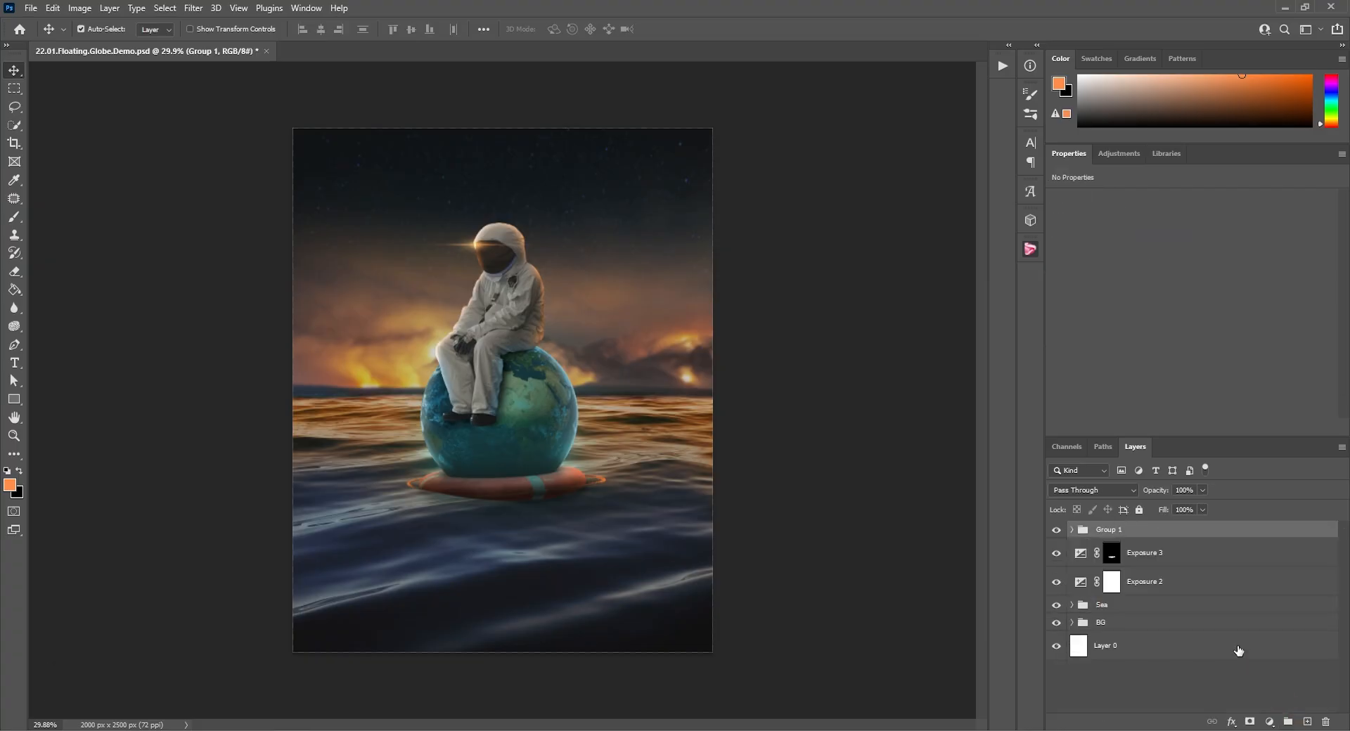
{"action": "double_click", "coordinate": [1118, 531]}
{"action": "type", "text": "Astro-BG"}
{"action": "key", "text": "Return"}
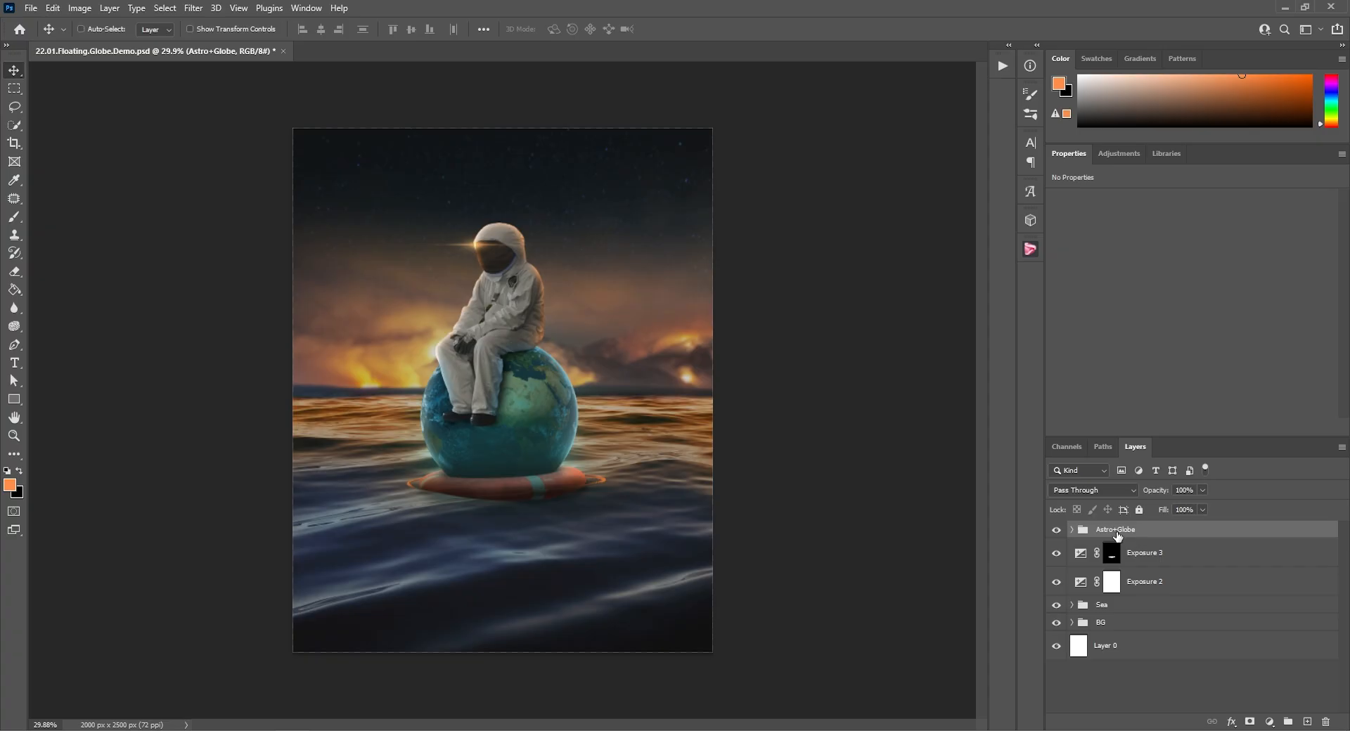
Duplicate the Astro+Globe group, convert the copy to a Smart Object and rename it Reflection
{"action": "key", "text": "ctrl+j"}
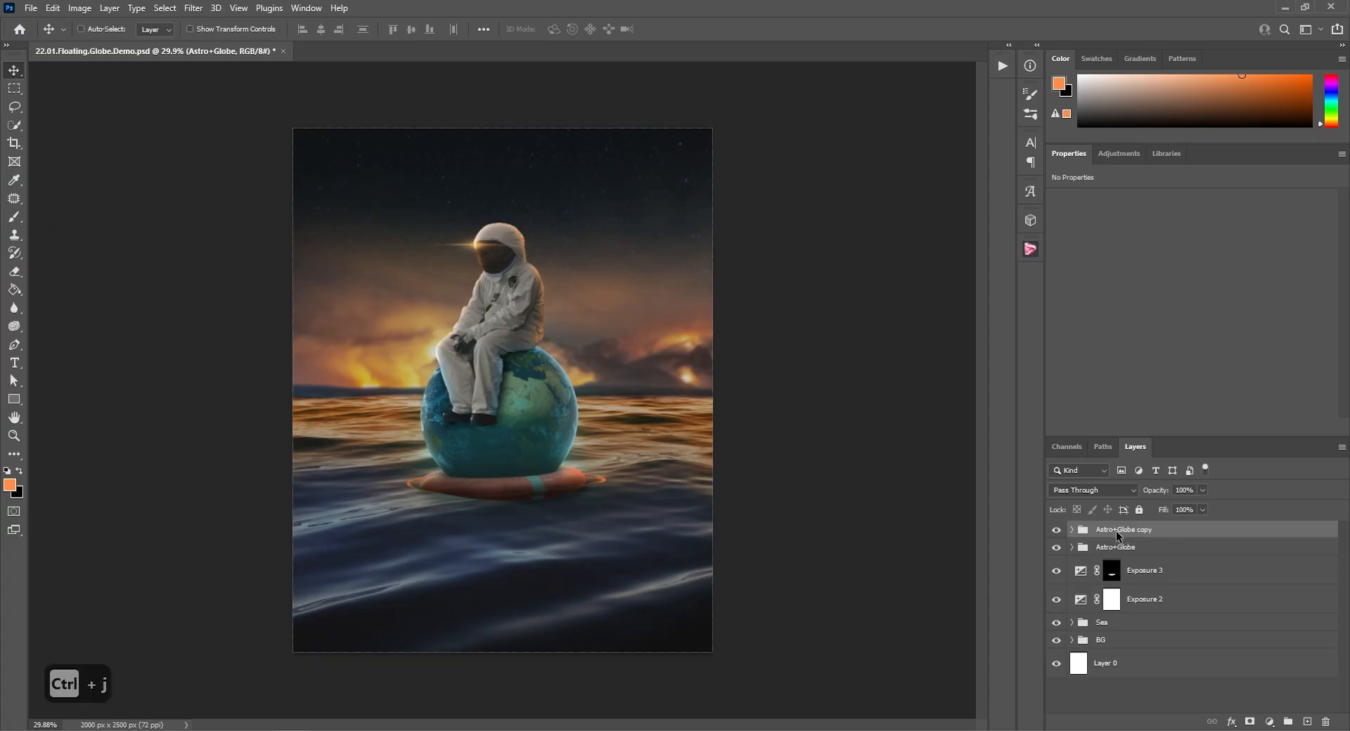
{"action": "right_click", "coordinate": [1119, 536]}
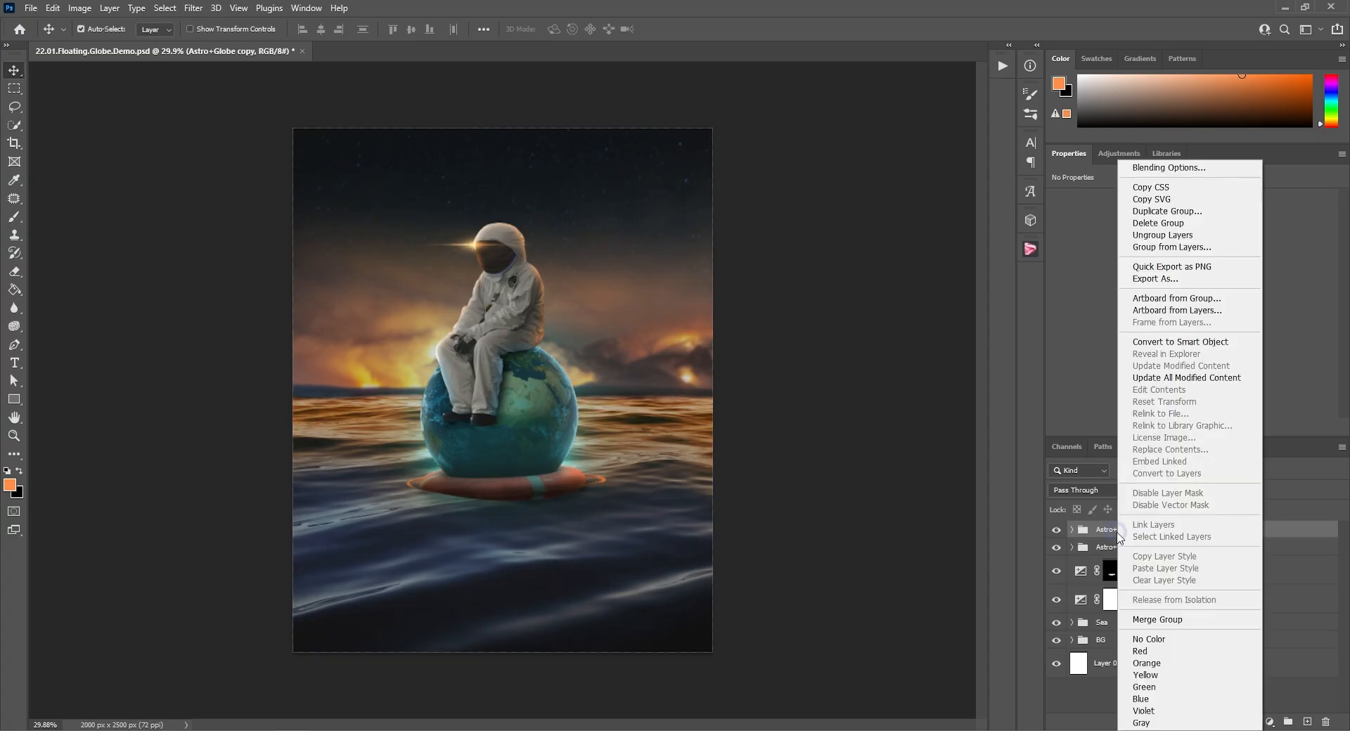
{"action": "left_click", "coordinate": [1180, 342]}
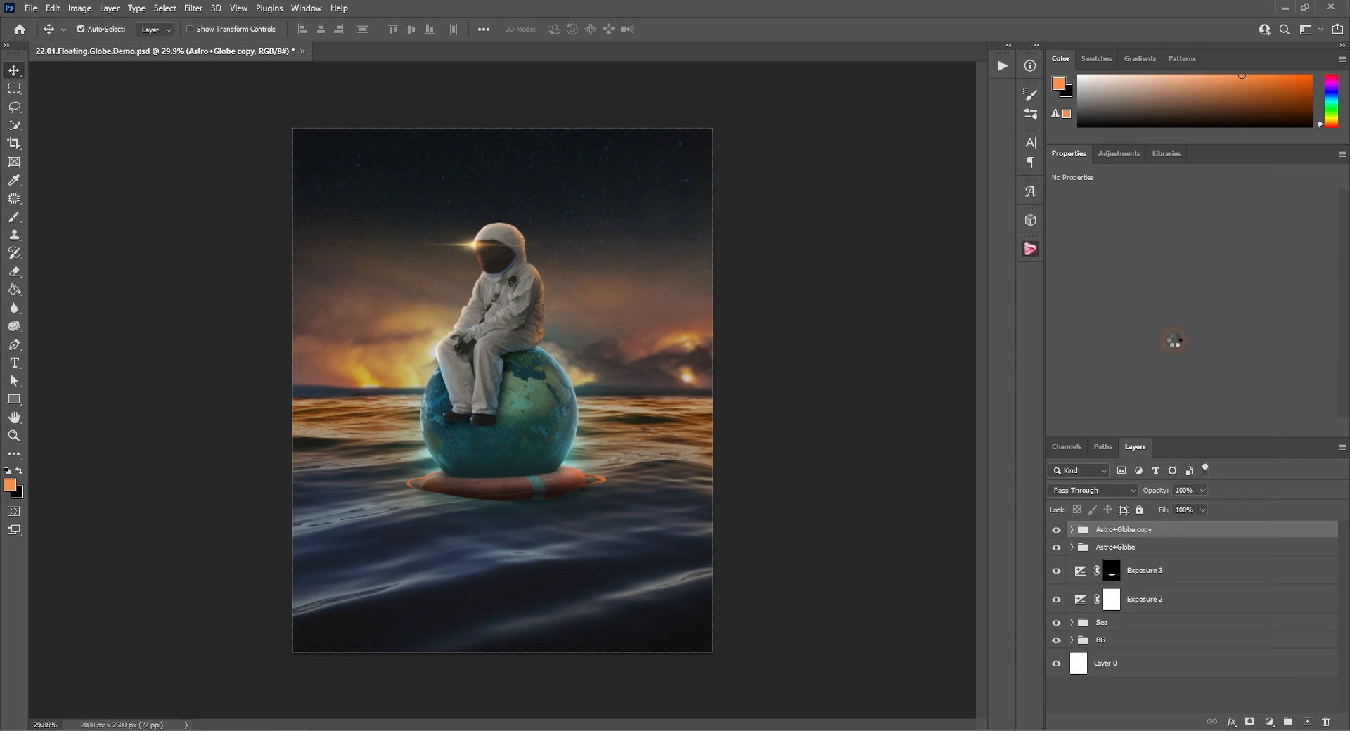
{"action": "double_click", "coordinate": [1104, 535]}
{"action": "type", "text": "Reflection"}
{"action": "key", "text": "Return"}
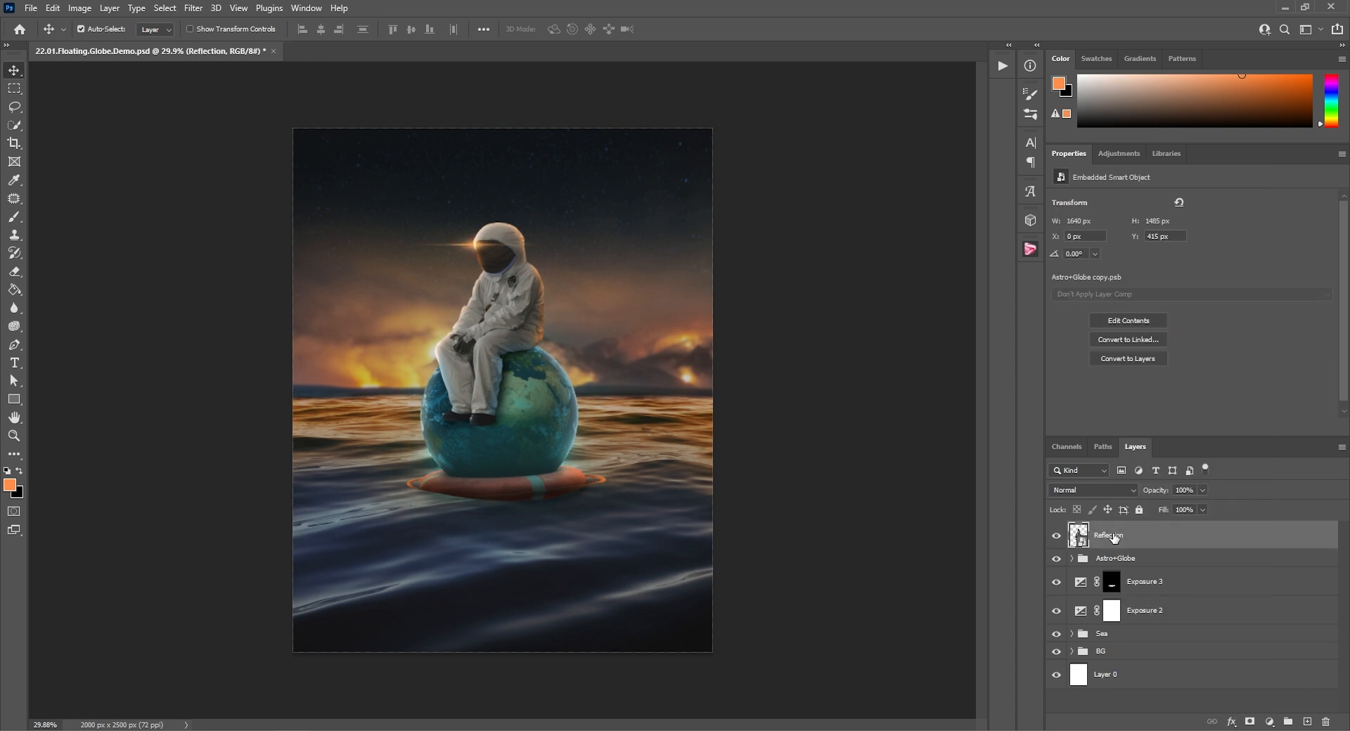
Flip Reflection vertically, move it directly under the lifesaver and place its layer beneath the Astro+Globe group
{"action": "left_click", "coordinate": [52, 8]}
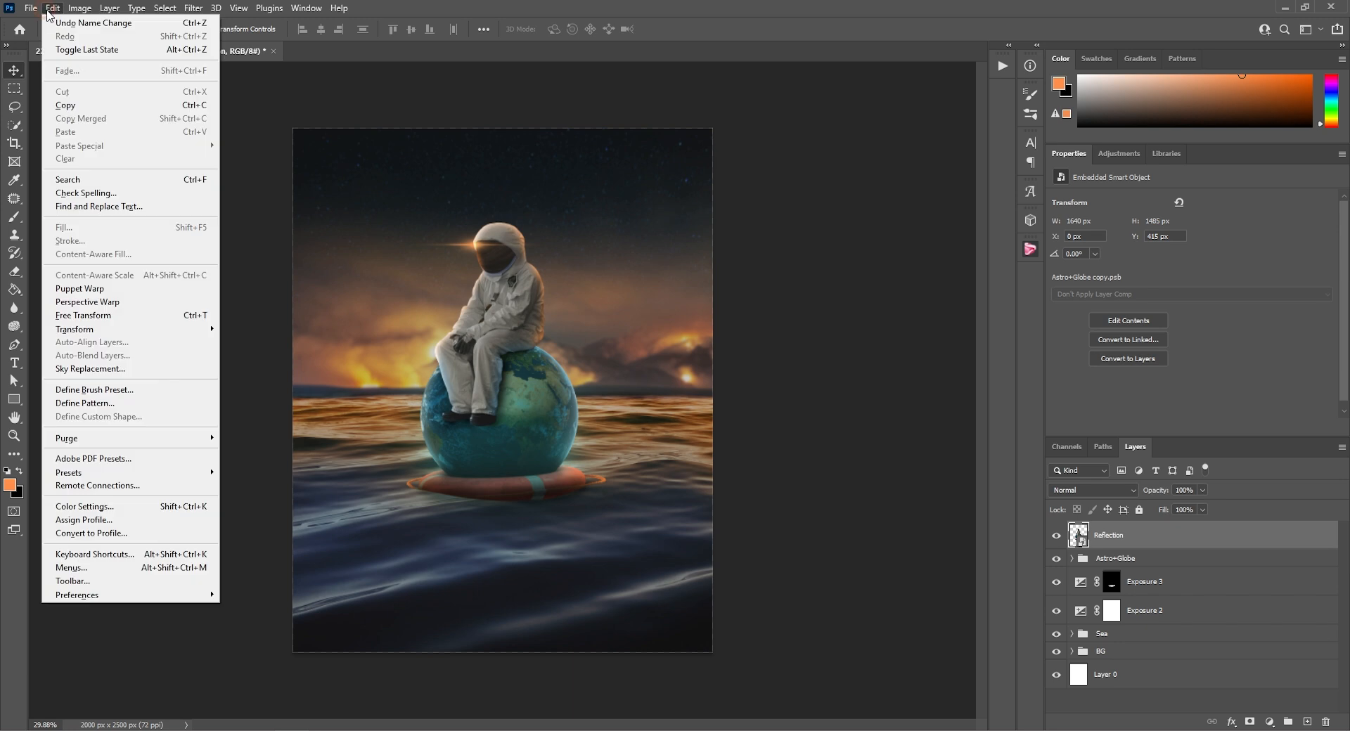
{"action": "mouse_move", "coordinate": [107, 332]}
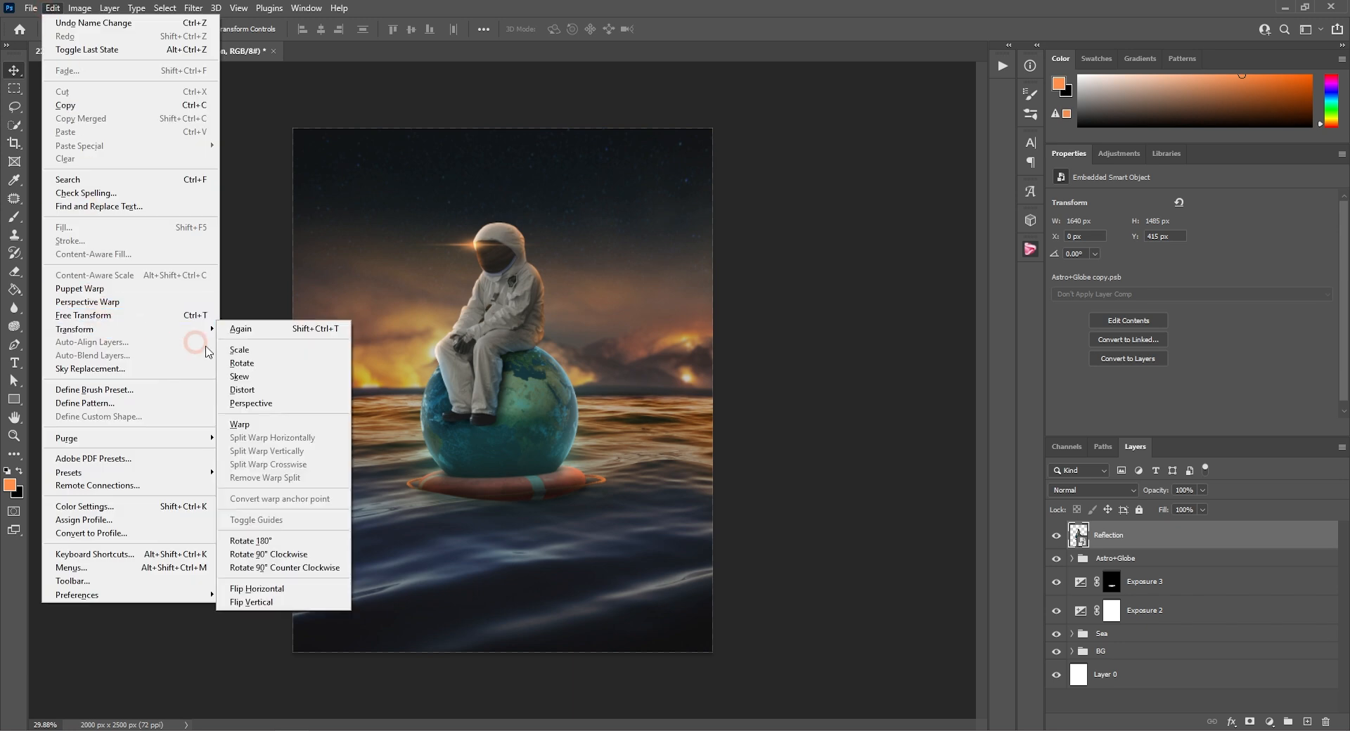
{"action": "left_click", "coordinate": [280, 602]}
{"action": "left_click_drag", "start_coordinate": [523, 325], "coordinate": [522, 582]}
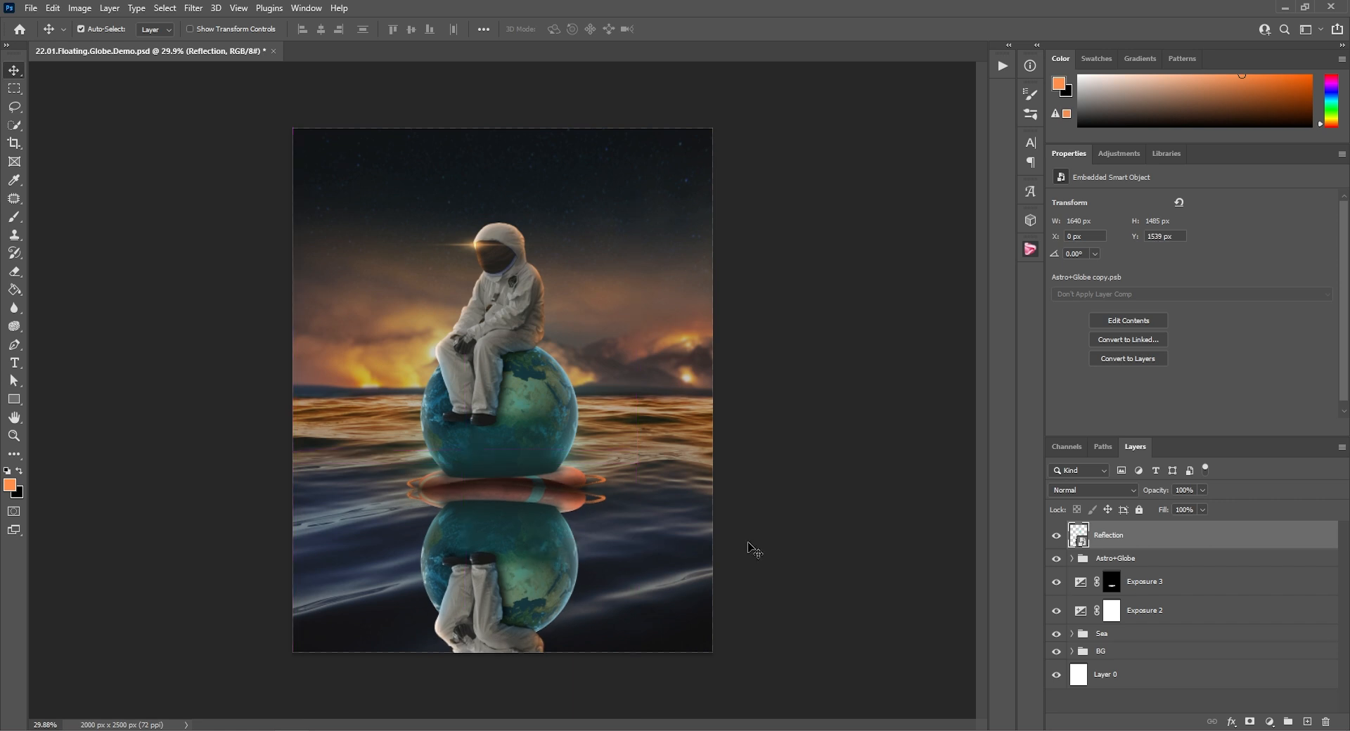
{"action": "left_click_drag", "start_coordinate": [1121, 545], "coordinate": [1139, 575]}
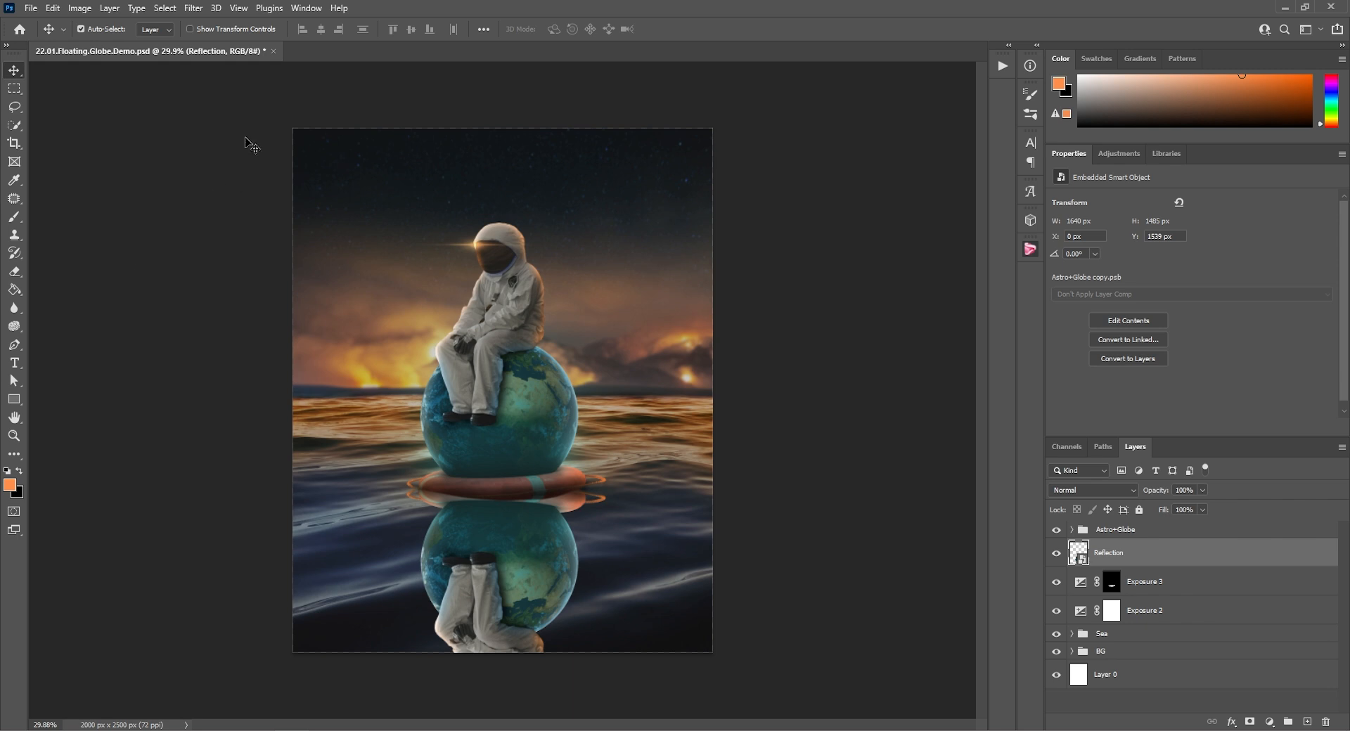
Apply a Wave filter to Reflection with maximum wavelength 179, amplitude 16 to 91 and vertical scale 1%
{"action": "left_click", "coordinate": [193, 8]}
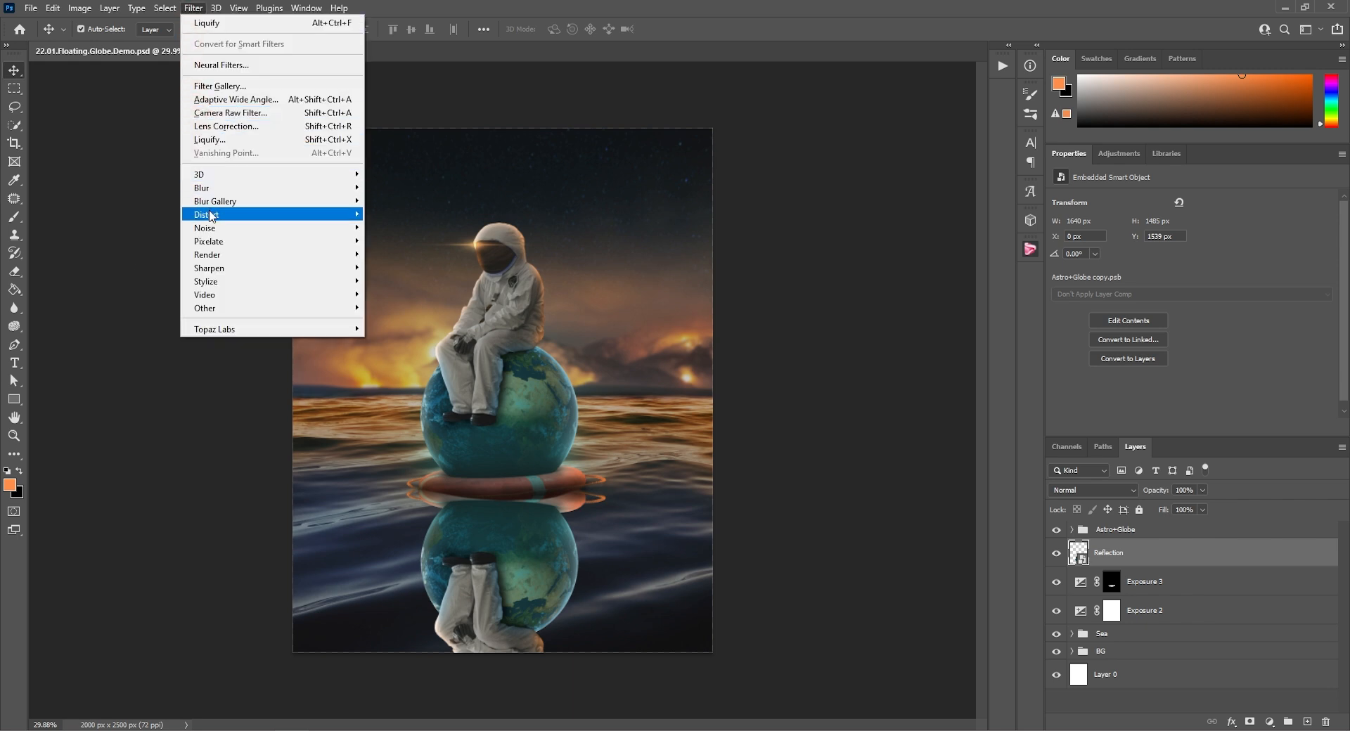
{"action": "mouse_move", "coordinate": [208, 215]}
{"action": "left_click", "coordinate": [388, 308]}
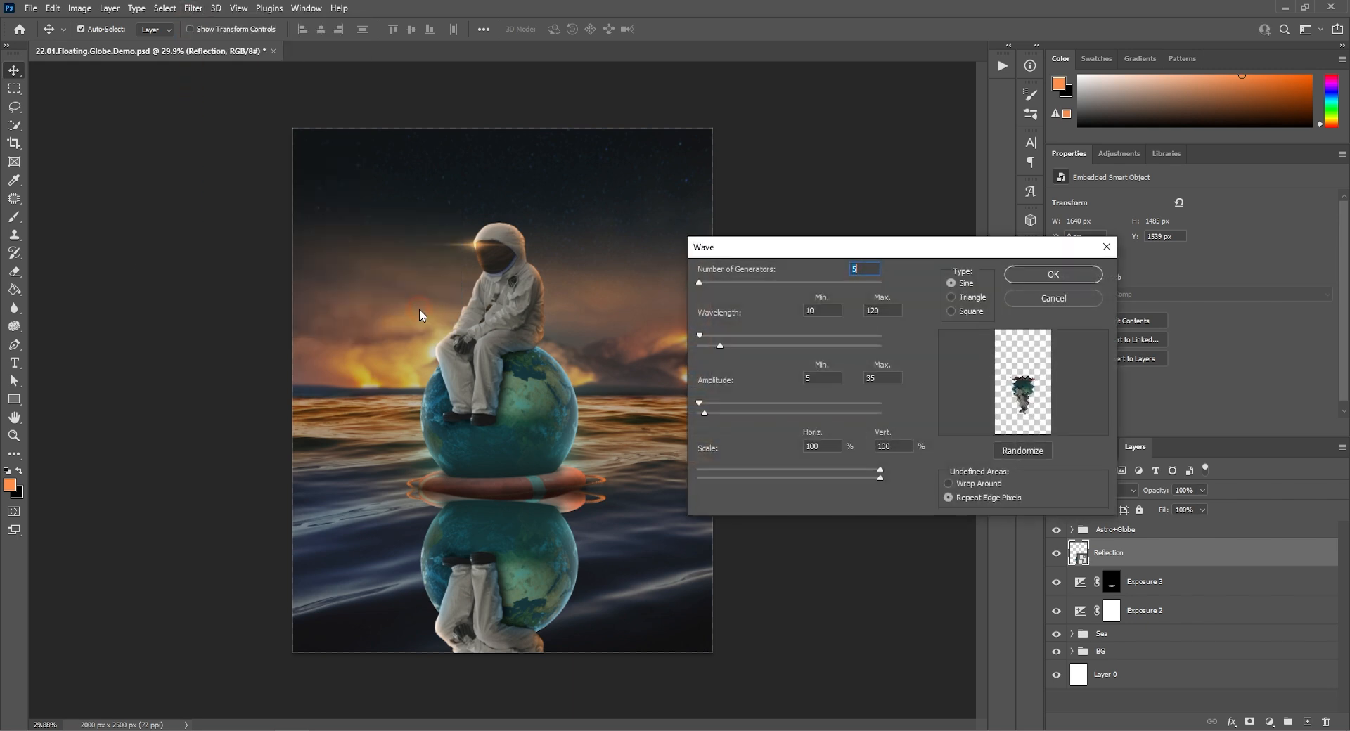
{"action": "left_click_drag", "start_coordinate": [721, 346], "coordinate": [731, 346]}
{"action": "left_click_drag", "start_coordinate": [700, 403], "coordinate": [702, 402]}
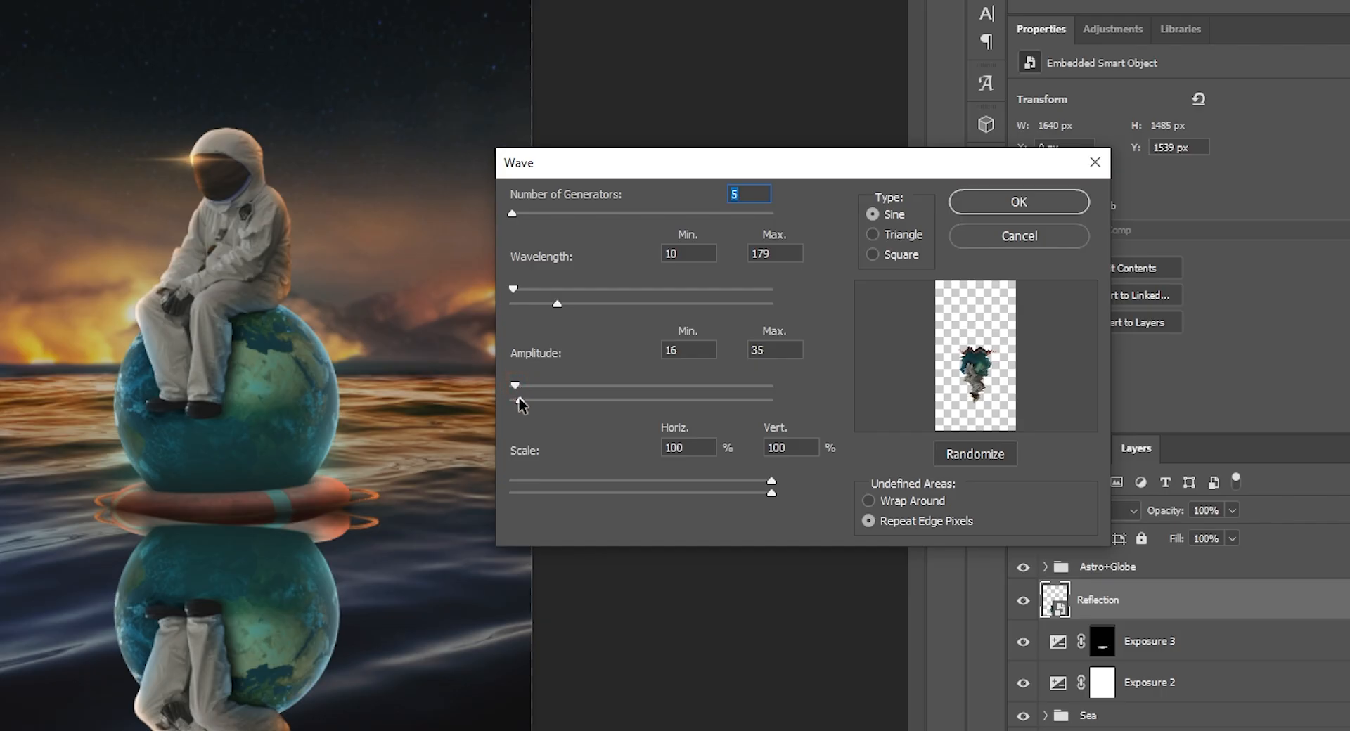
{"action": "left_click_drag", "start_coordinate": [518, 398], "coordinate": [534, 408]}
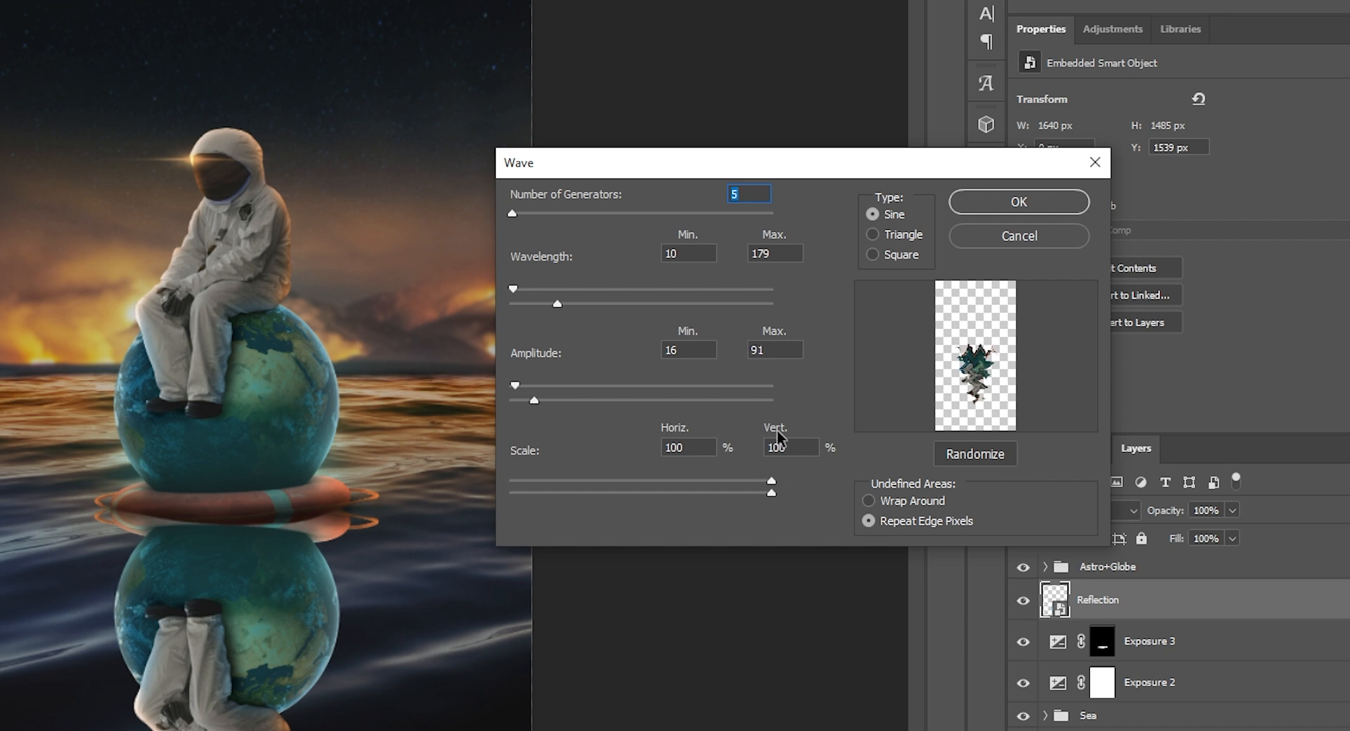
{"action": "double_click", "coordinate": [779, 447]}
{"action": "type", "text": "1"}
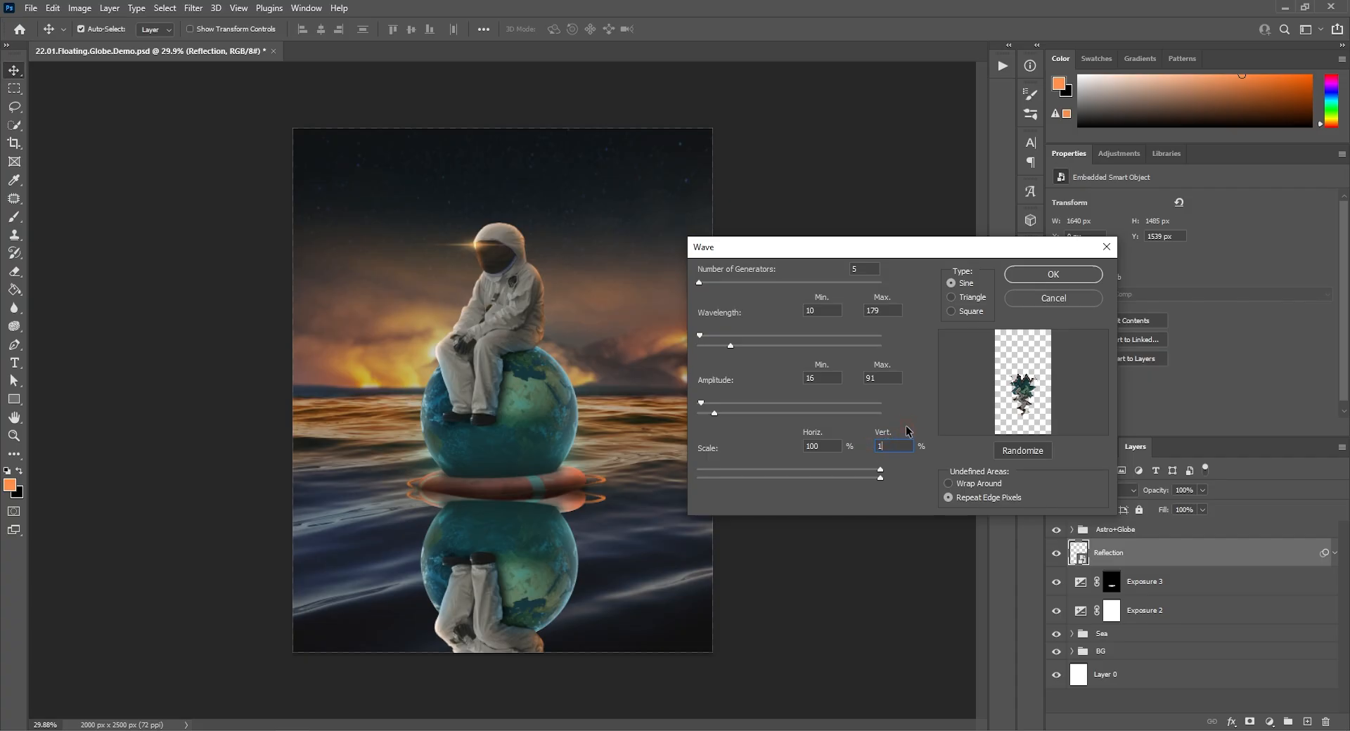
{"action": "left_click", "coordinate": [1044, 276]}
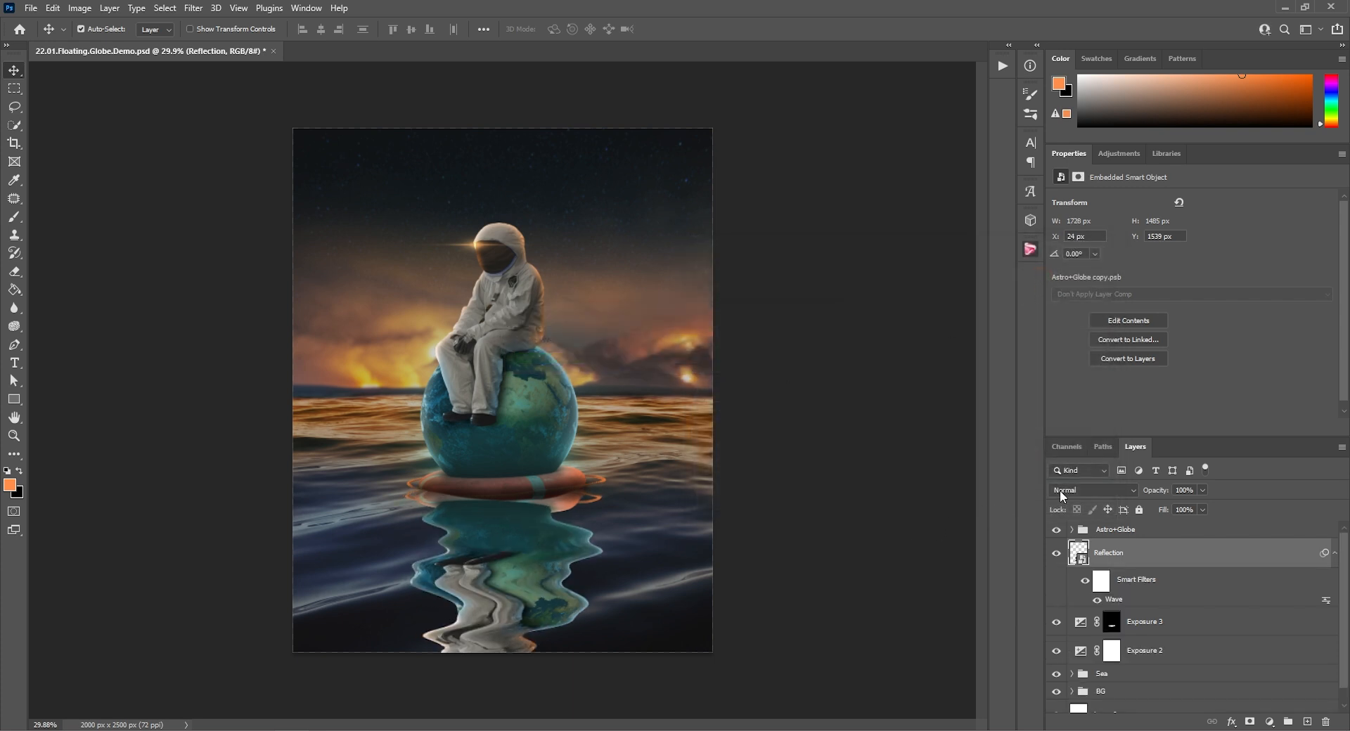
Set the Reflection layer's blend mode to Overlay and its opacity to 33%
{"action": "left_click", "coordinate": [1063, 491]}
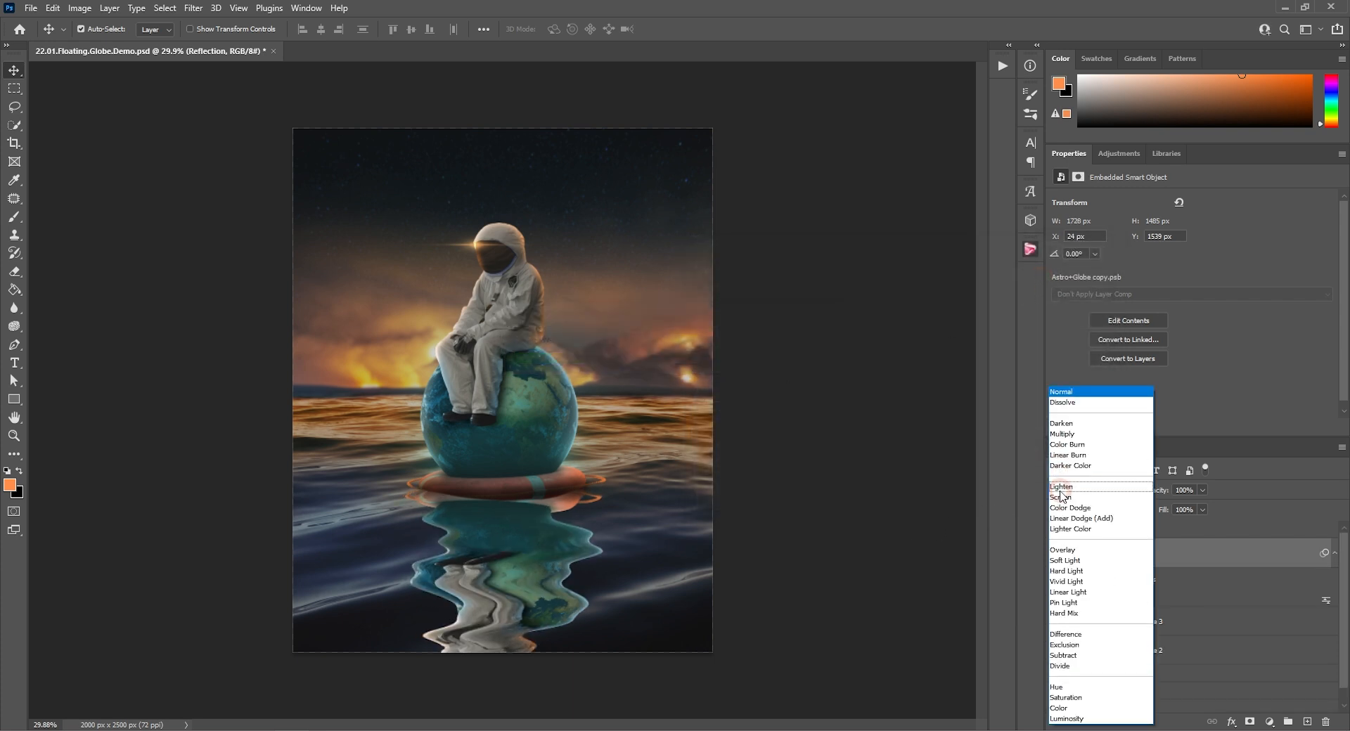
{"action": "left_click", "coordinate": [1064, 550]}
{"action": "left_click_drag", "start_coordinate": [1153, 492], "coordinate": [1106, 505]}
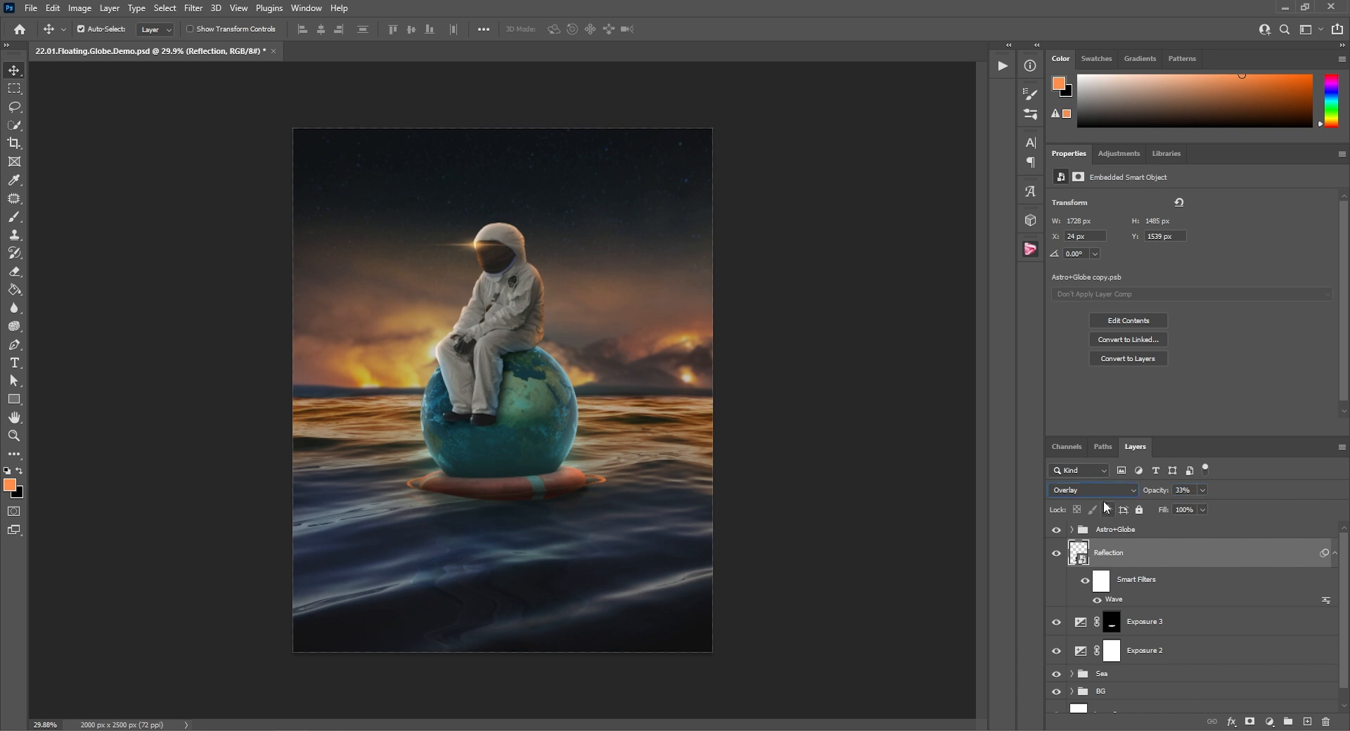
Lower the Reflection's lightness with Hue/Saturation and apply a Gaussian Blur with a radius of 3.8 pixels
{"action": "key", "text": "ctrl+u"}
{"action": "mouse_move", "coordinate": [635, 315]}
{"action": "left_mouse_down"}
{"action": "mouse_move", "coordinate": [585, 321]}
{"action": "mouse_move", "coordinate": [609, 316]}
{"action": "left_mouse_up"}
{"action": "left_click", "coordinate": [788, 177]}
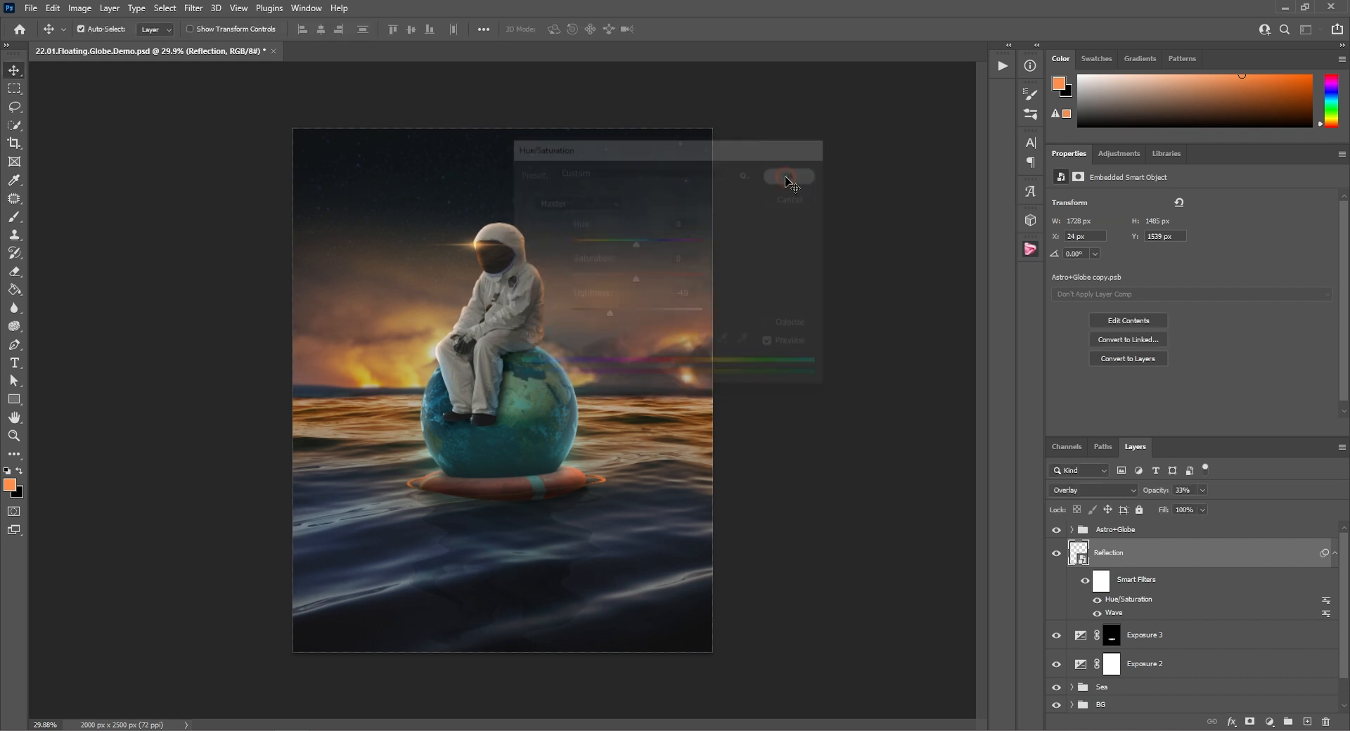
{"action": "left_click", "coordinate": [193, 10]}
{"action": "mouse_move", "coordinate": [249, 190]}
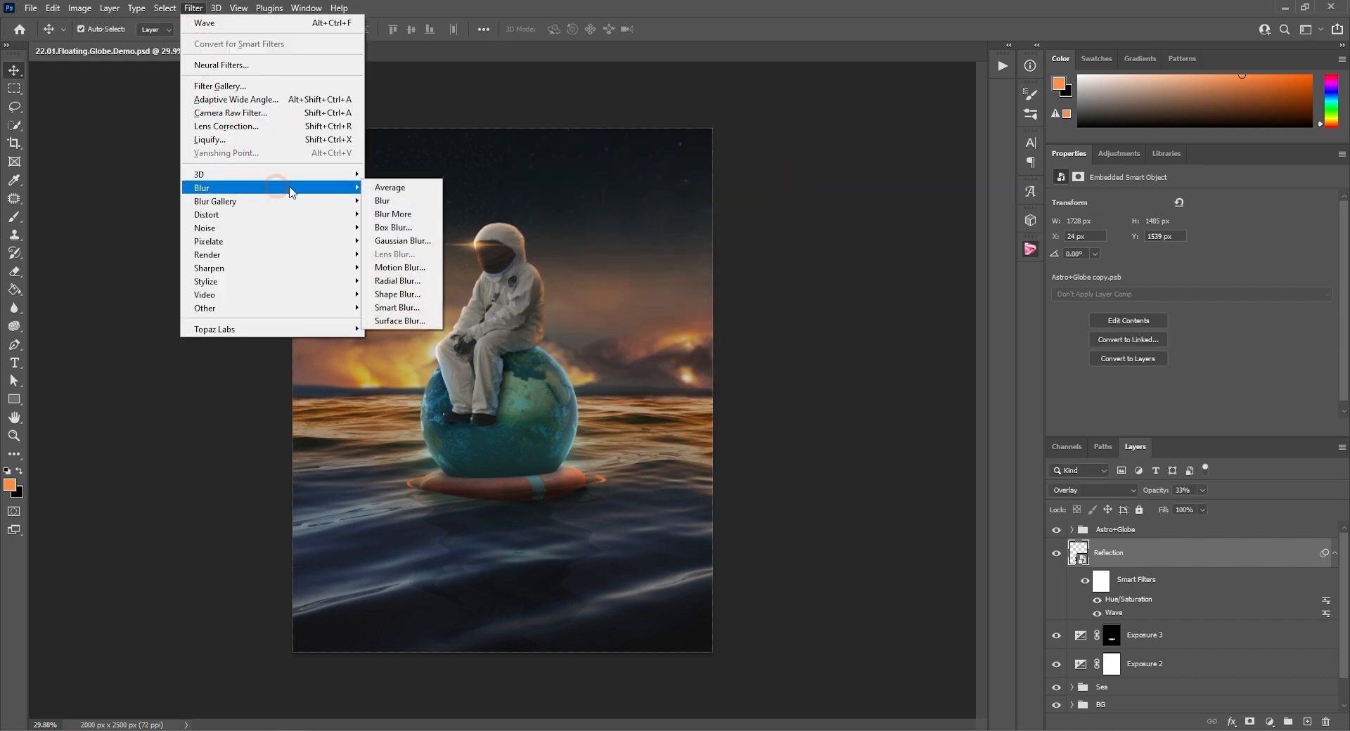
{"action": "left_click", "coordinate": [401, 239]}
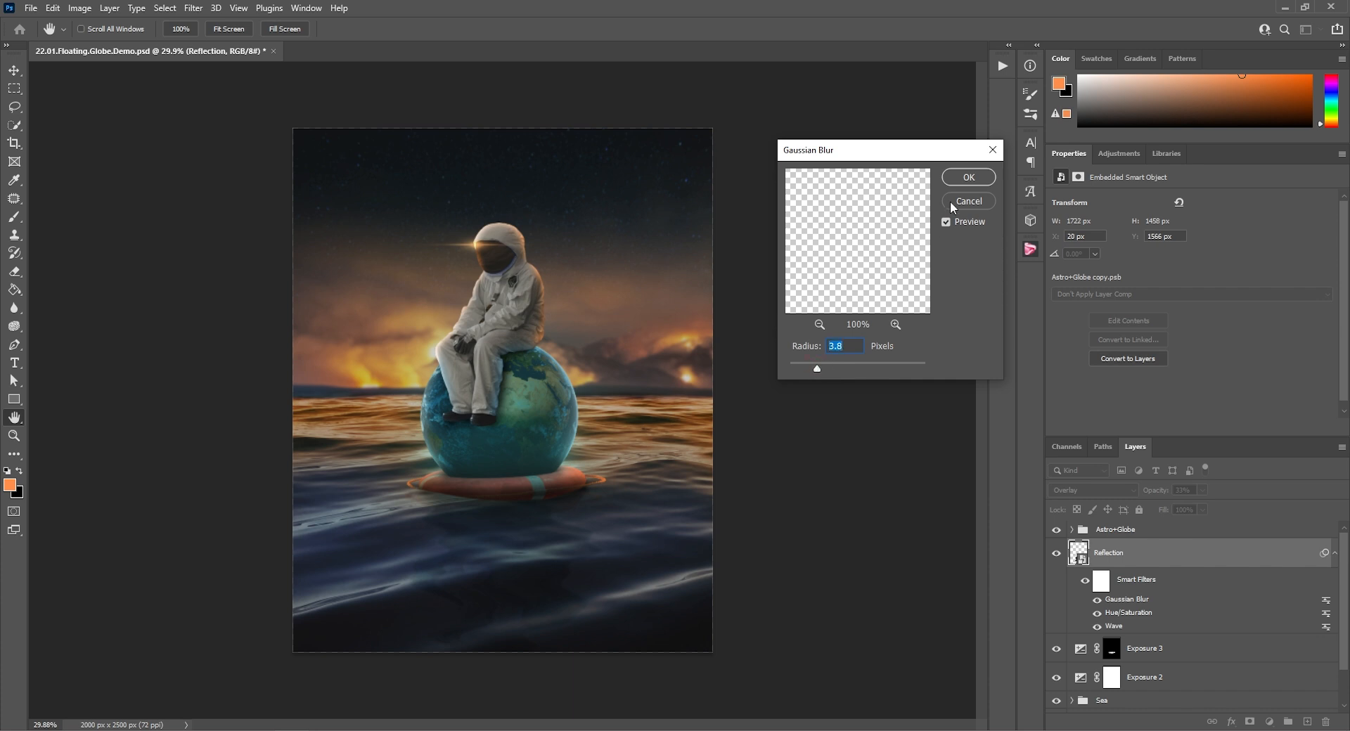
{"action": "left_click", "coordinate": [965, 180]}
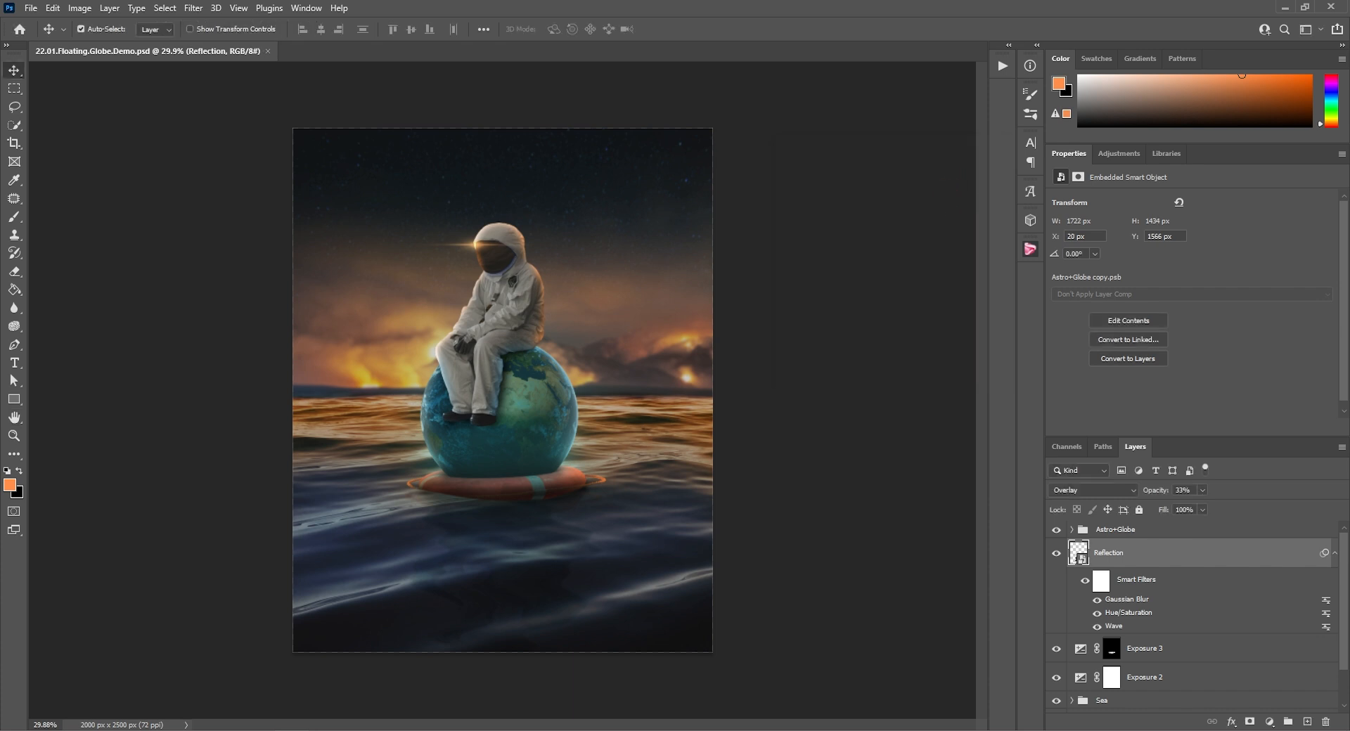
Place the comet-2048x1152 image above the BG group, scaled to about 49% and rotated about -36°, in the sky beside the astronaut
{"action": "scroll", "coordinate": [1081, 648], "scroll_direction": "down", "scroll_amount": 2}
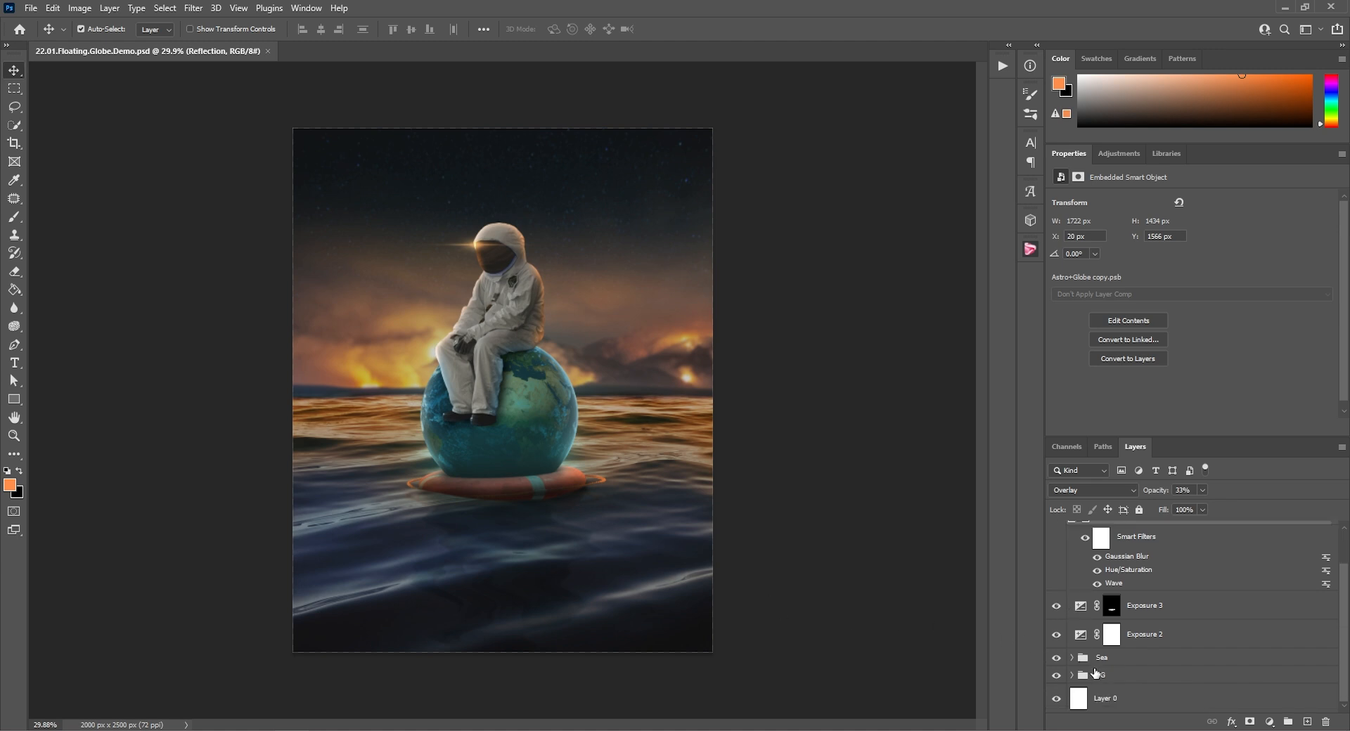
{"action": "left_click", "coordinate": [1081, 677]}
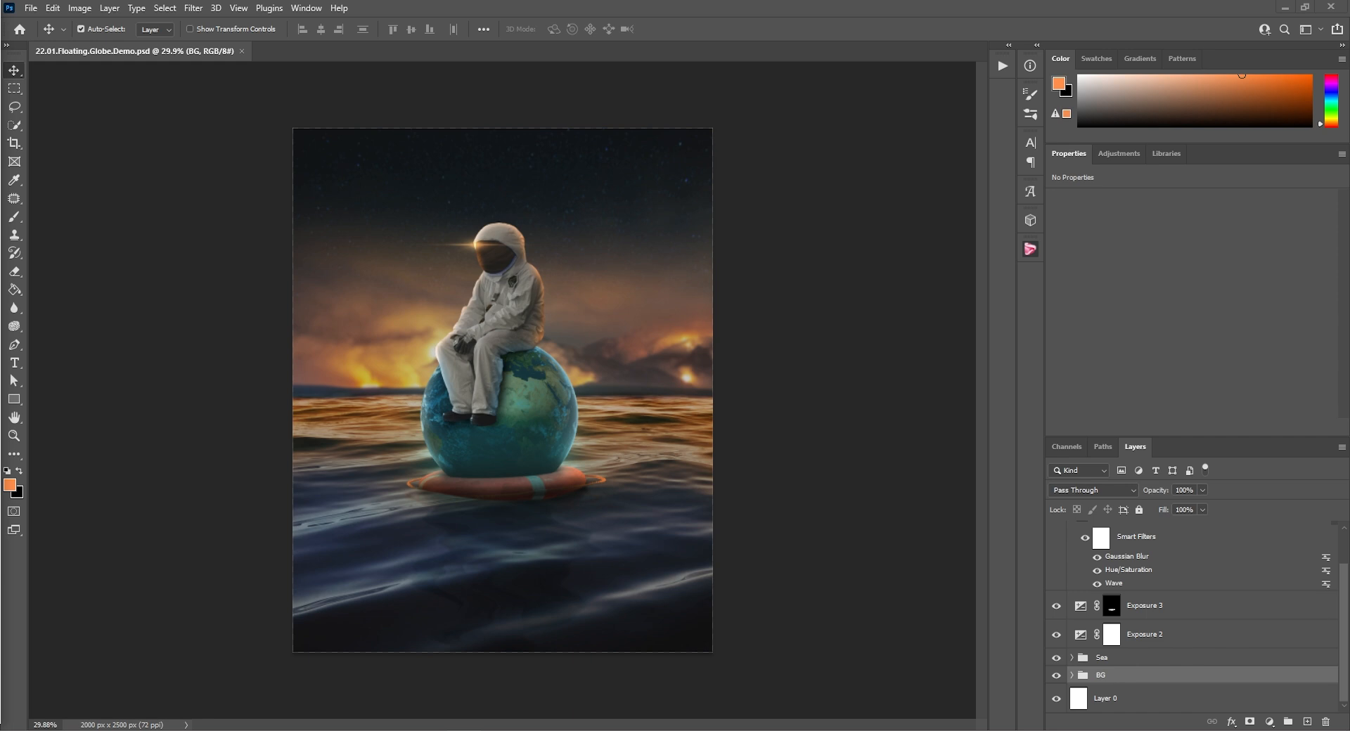
{"action": "left_click_drag", "start_coordinate": [0, 250], "coordinate": [441, 216]}
{"action": "left_click_drag", "start_coordinate": [539, 360], "coordinate": [427, 168]}
{"action": "left_click_drag", "start_coordinate": [470, 150], "coordinate": [465, 142]}
{"action": "left_click_drag", "start_coordinate": [429, 183], "coordinate": [436, 262]}
{"action": "left_click_drag", "start_coordinate": [475, 226], "coordinate": [405, 189]}
{"action": "left_click_drag", "start_coordinate": [422, 200], "coordinate": [396, 304]}
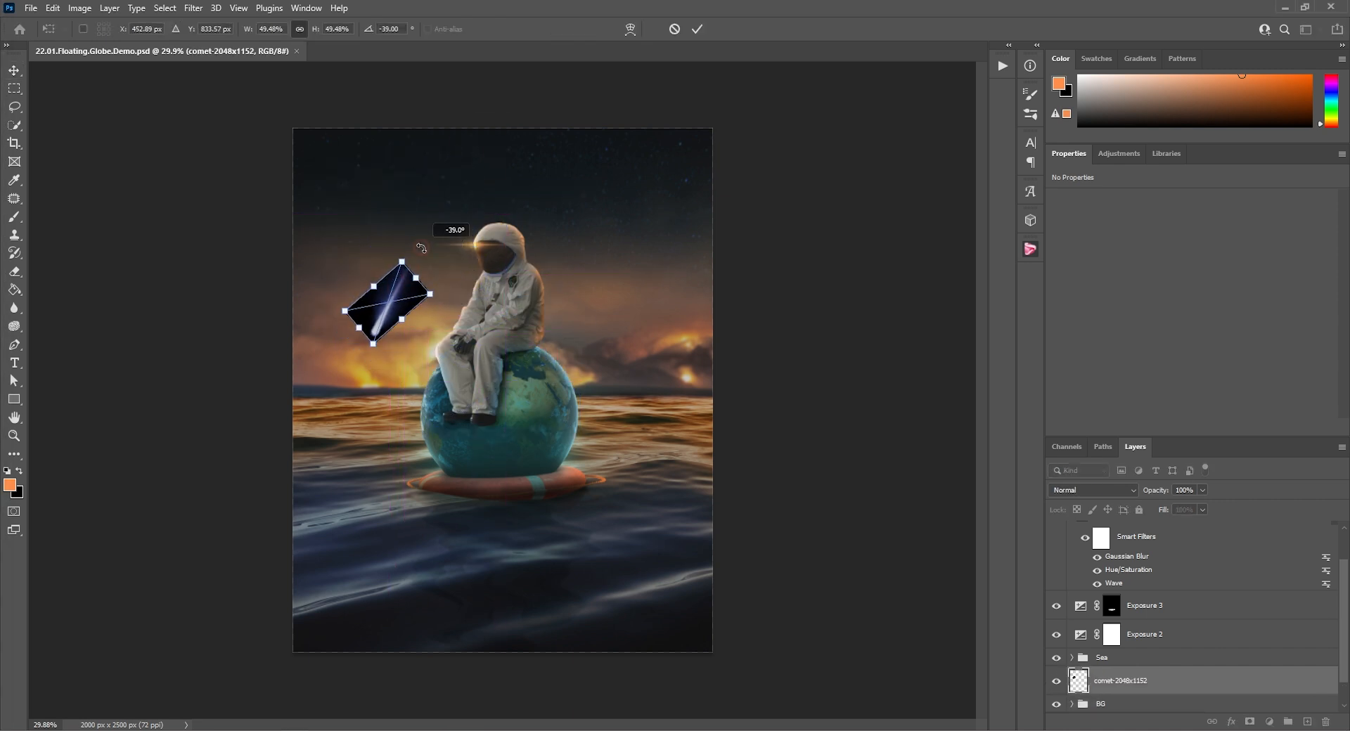
{"action": "key", "text": "Return"}
Set the comet layer's blend mode to Color Dodge and rename the layer Comet1
{"action": "left_click", "coordinate": [1083, 490]}
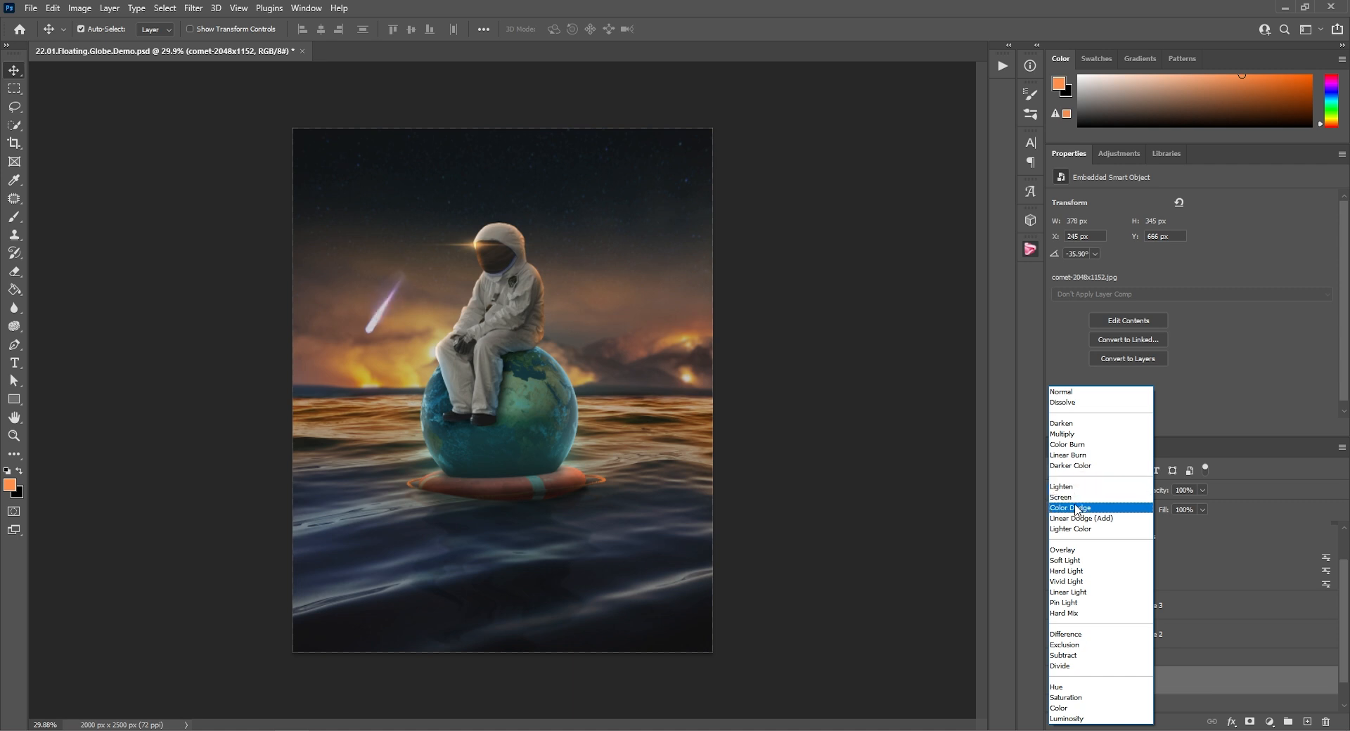
{"action": "left_click", "coordinate": [1074, 507]}
Recolour Comet1 to fiery orange with Hue/Saturation, setting the hue to about +165 and slightly raising saturation and lightness
{"action": "key", "text": "ctrl+u"}
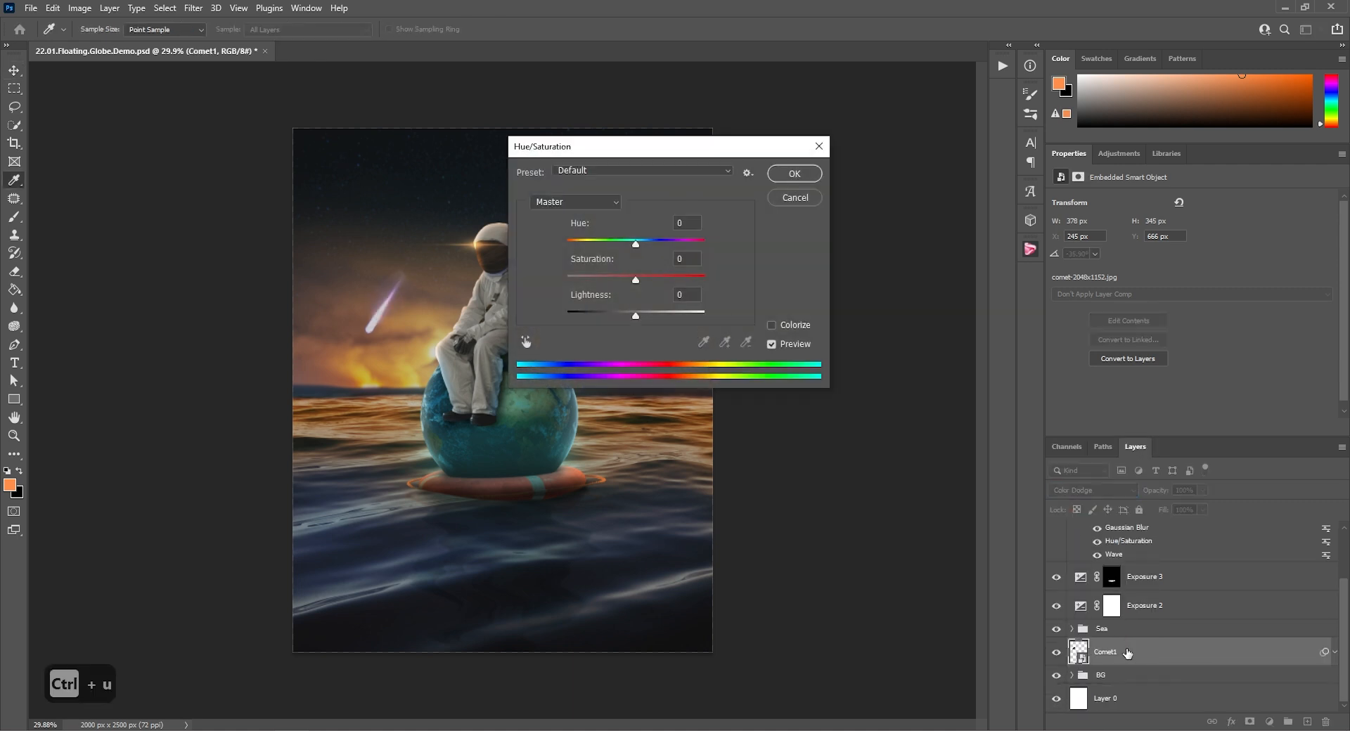
{"action": "left_click_drag", "start_coordinate": [637, 244], "coordinate": [702, 250]}
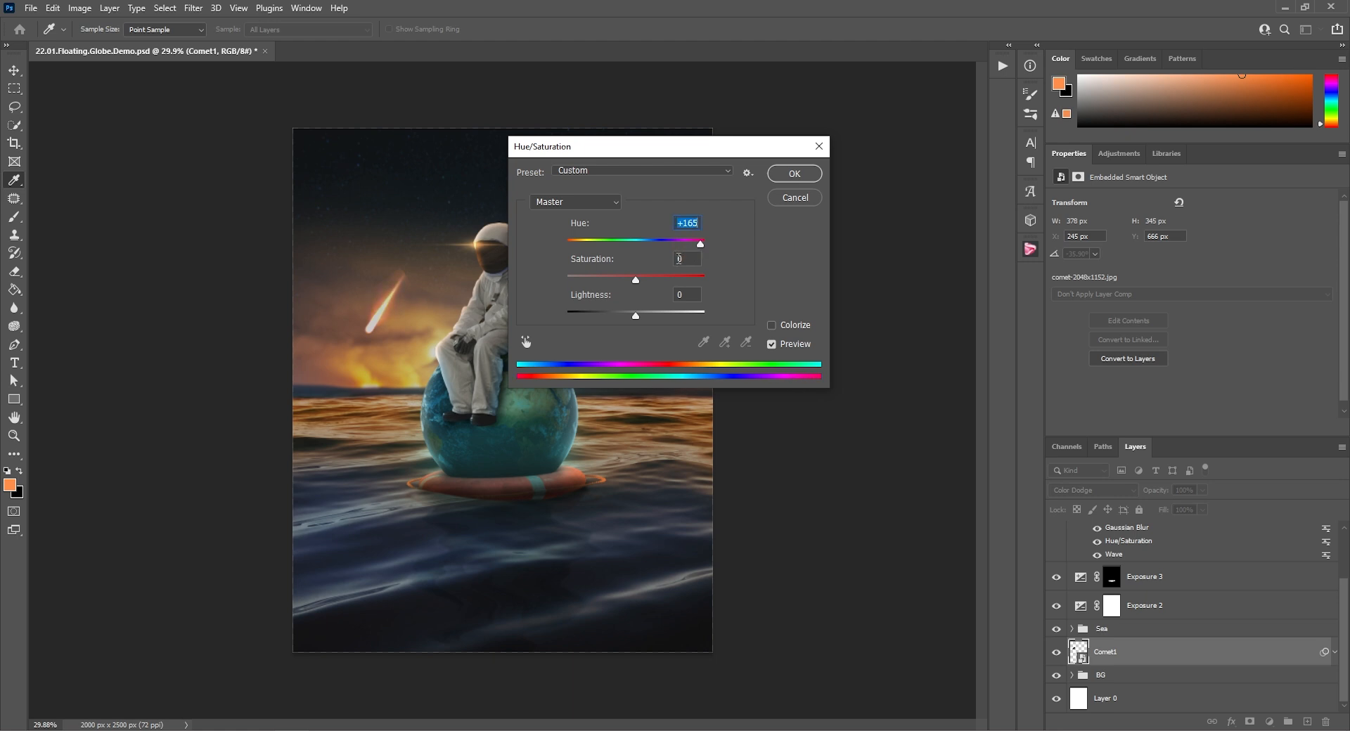
{"action": "left_click_drag", "start_coordinate": [638, 282], "coordinate": [655, 281]}
{"action": "left_click_drag", "start_coordinate": [636, 316], "coordinate": [645, 318]}
{"action": "left_click", "coordinate": [797, 173]}
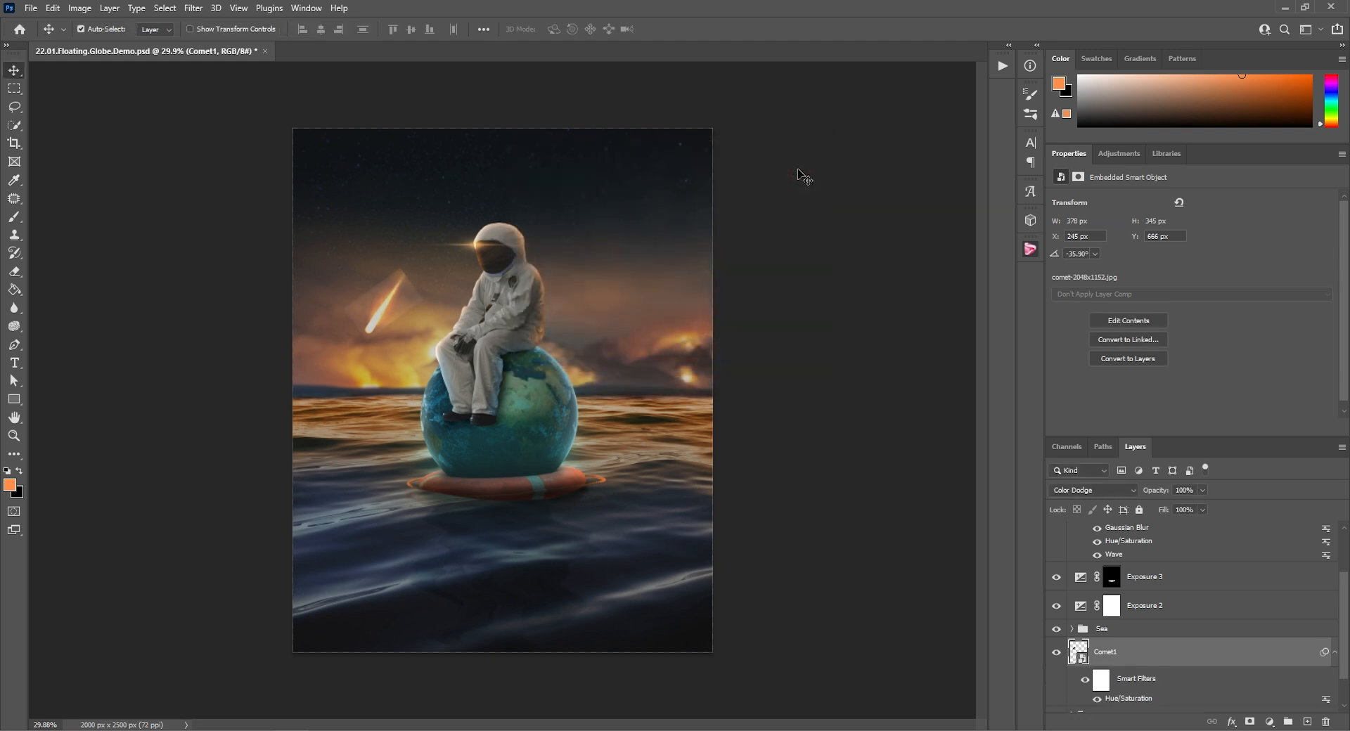
Add a layer mask to Comet1 and paint out the visible image edges around the comet with a soft black brush
{"action": "left_click", "coordinate": [1251, 723]}
{"action": "key", "text": "d"}
{"action": "key", "text": "b"}
{"action": "left_click", "coordinate": [101, 31]}
{"action": "left_click", "coordinate": [92, 167]}
{"action": "left_click", "coordinate": [105, 27]}
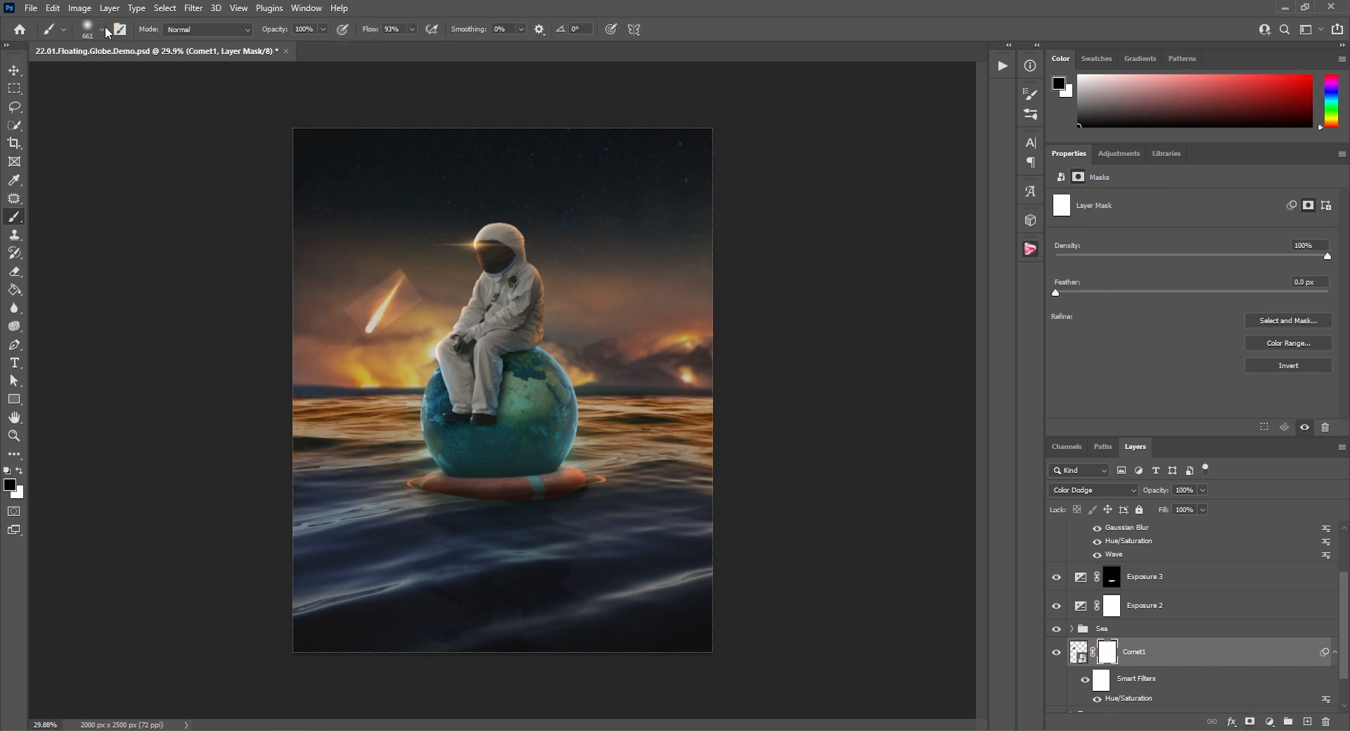
{"action": "scroll", "coordinate": [351, 315], "scroll_direction": "up", "scroll_amount": 2}
{"action": "scroll", "coordinate": [355, 310], "scroll_direction": "up", "scroll_amount": 8}
{"action": "right_click", "coordinate": [296, 246]}
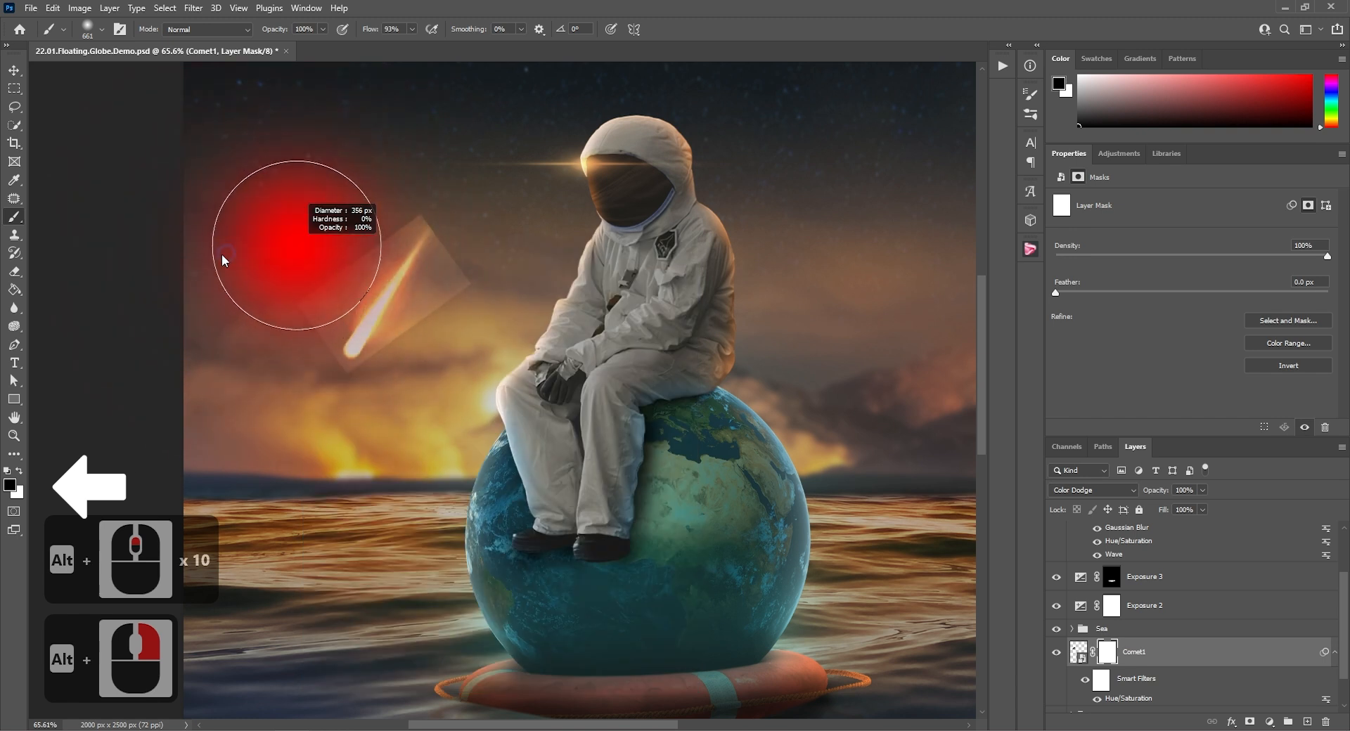
{"action": "mouse_move", "coordinate": [275, 263]}
{"action": "left_mouse_down"}
{"action": "mouse_move", "coordinate": [267, 336]}
{"action": "mouse_move", "coordinate": [334, 191]}
{"action": "mouse_move", "coordinate": [315, 267]}
{"action": "mouse_move", "coordinate": [371, 181]}
{"action": "mouse_move", "coordinate": [462, 204]}
{"action": "mouse_move", "coordinate": [485, 291]}
{"action": "mouse_move", "coordinate": [486, 248]}
{"action": "mouse_move", "coordinate": [467, 320]}
{"action": "mouse_move", "coordinate": [401, 391]}
{"action": "left_mouse_up"}
{"action": "scroll", "coordinate": [401, 391], "scroll_direction": "up", "scroll_amount": 3}
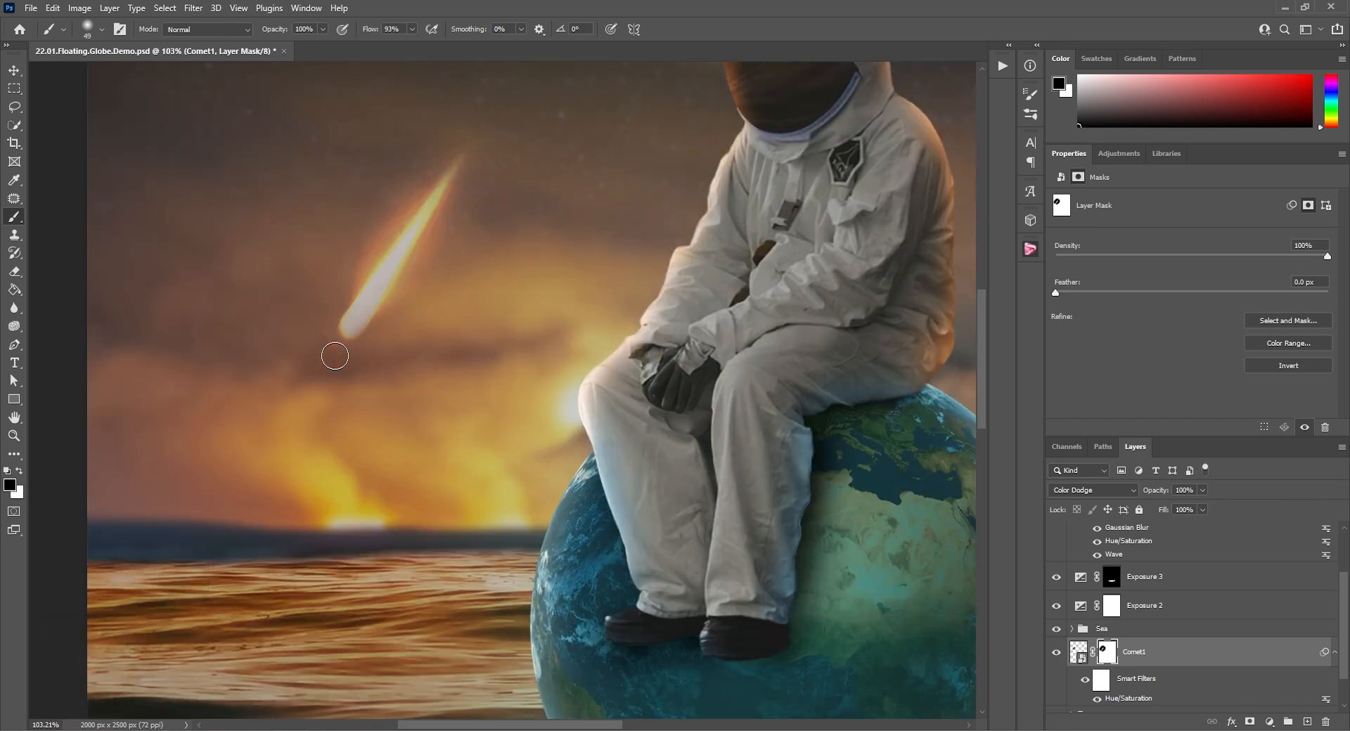
Paint white on Comet1's mask over the comet's head and lower trail to restore them
{"action": "scroll", "coordinate": [310, 332], "scroll_direction": "down", "scroll_amount": 8}
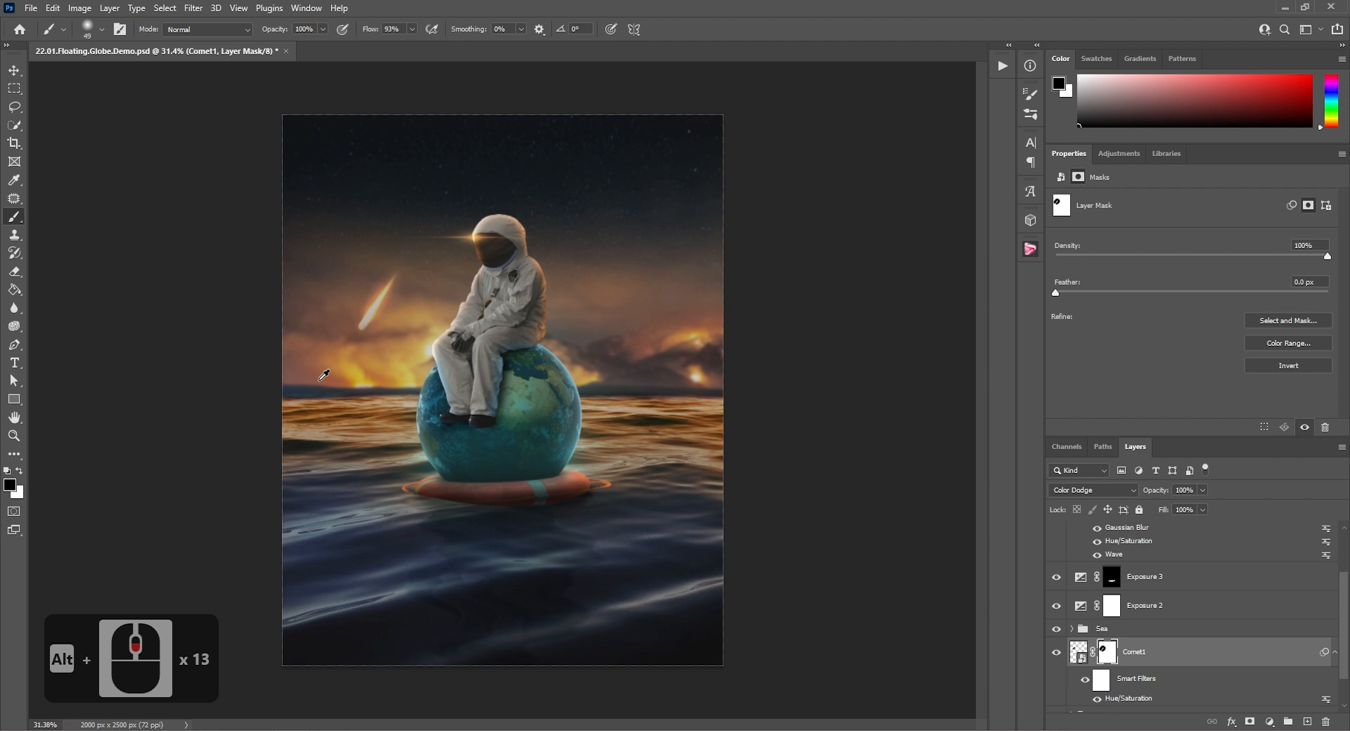
{"action": "scroll", "coordinate": [319, 381], "scroll_direction": "up", "scroll_amount": 14}
{"action": "key", "text": "x"}
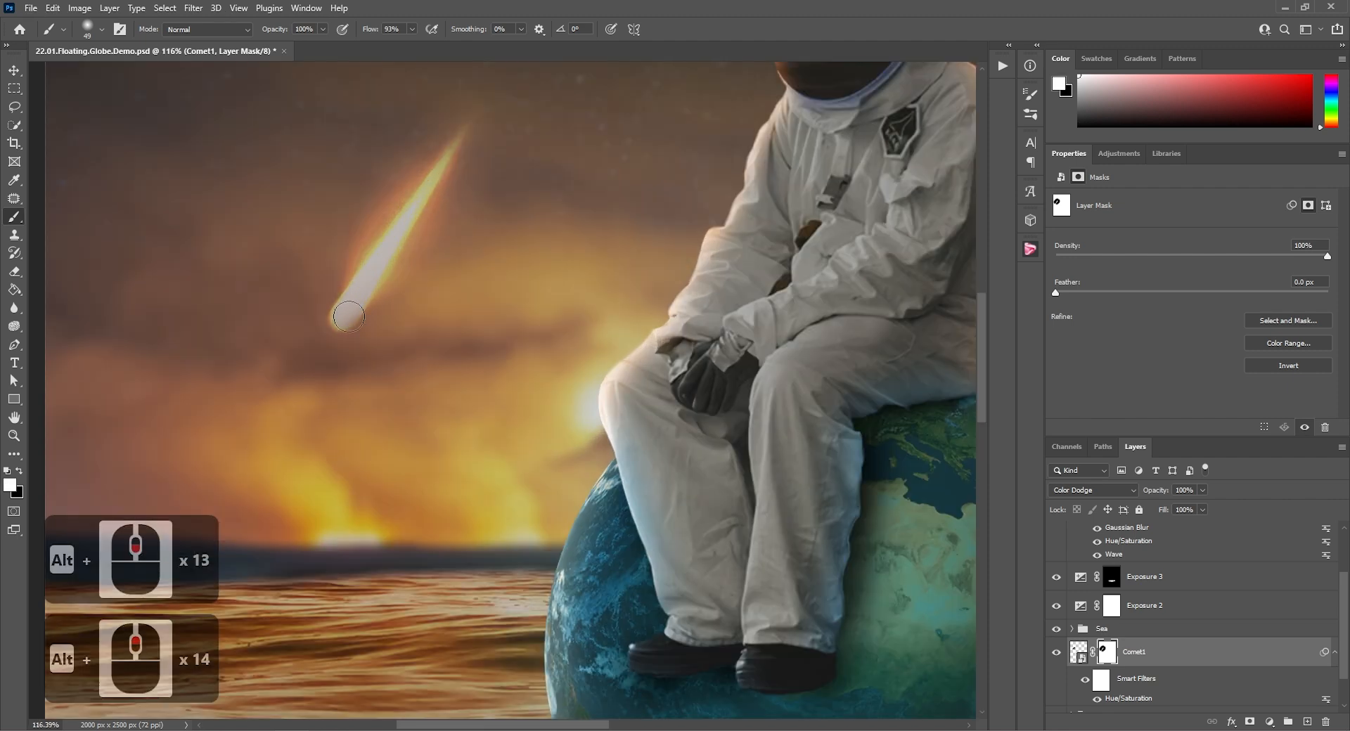
{"action": "left_click_drag", "start_coordinate": [348, 317], "coordinate": [374, 264]}
{"action": "scroll", "coordinate": [374, 265], "scroll_direction": "down", "scroll_amount": 14}
{"action": "scroll", "coordinate": [374, 311], "scroll_direction": "down", "scroll_amount": 3}
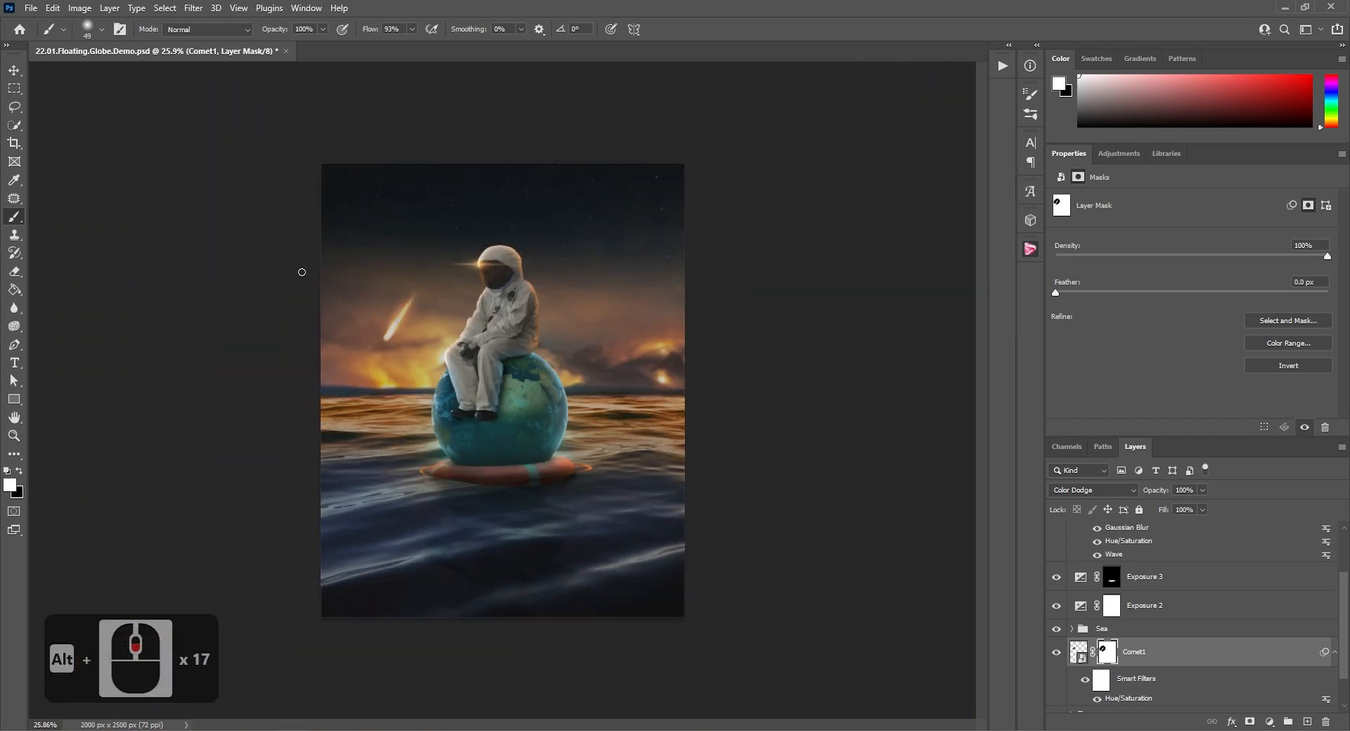
Apply a slight Gaussian Blur to the Comet1 layer's image
{"action": "left_click", "coordinate": [14, 70]}
{"action": "left_click", "coordinate": [1149, 662]}
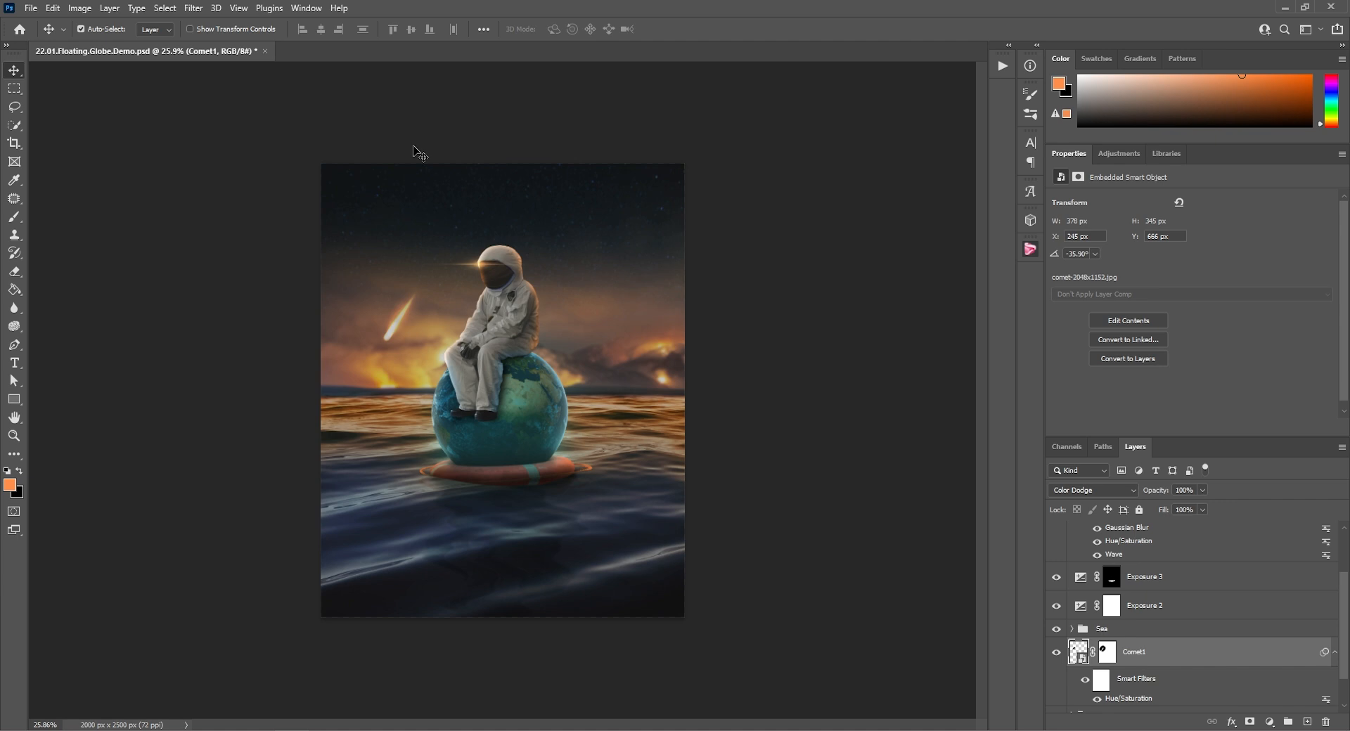
{"action": "left_click", "coordinate": [189, 10]}
{"action": "mouse_move", "coordinate": [239, 187]}
{"action": "left_click", "coordinate": [405, 244]}
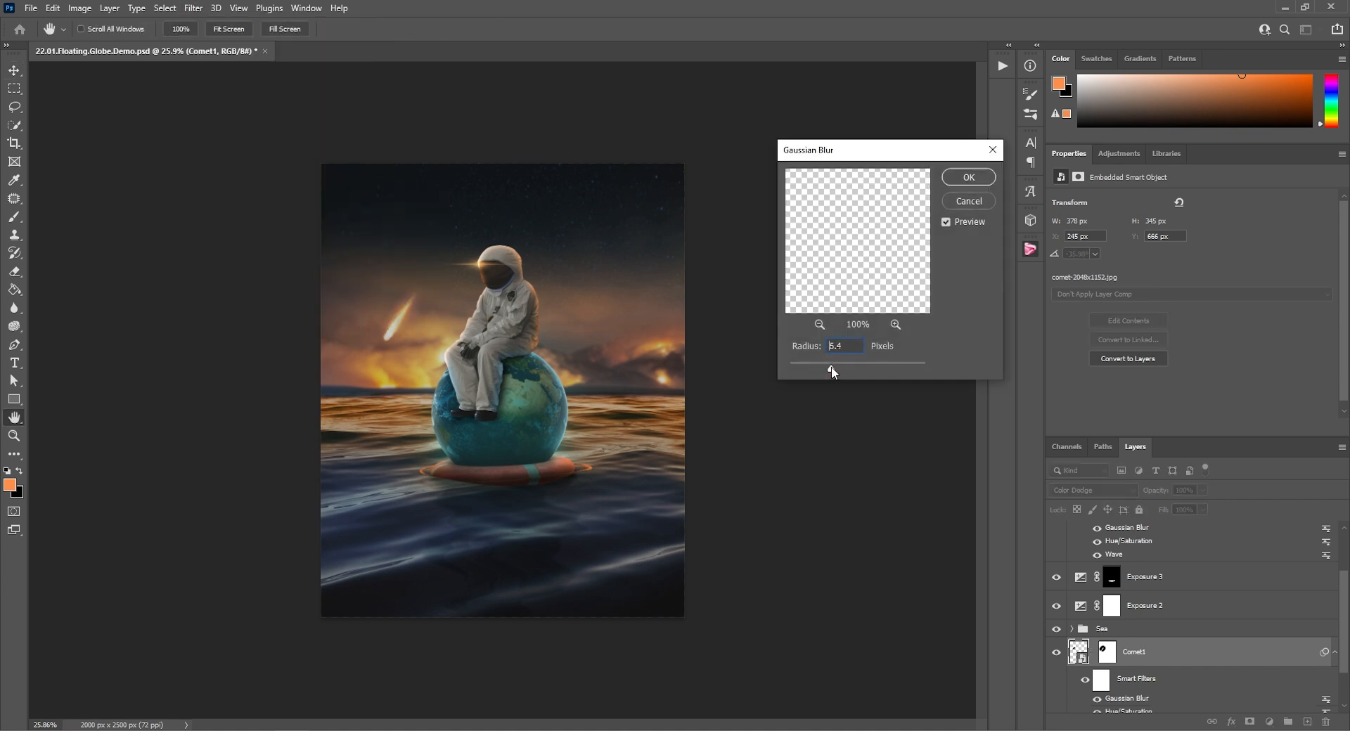
{"action": "left_click", "coordinate": [951, 178]}
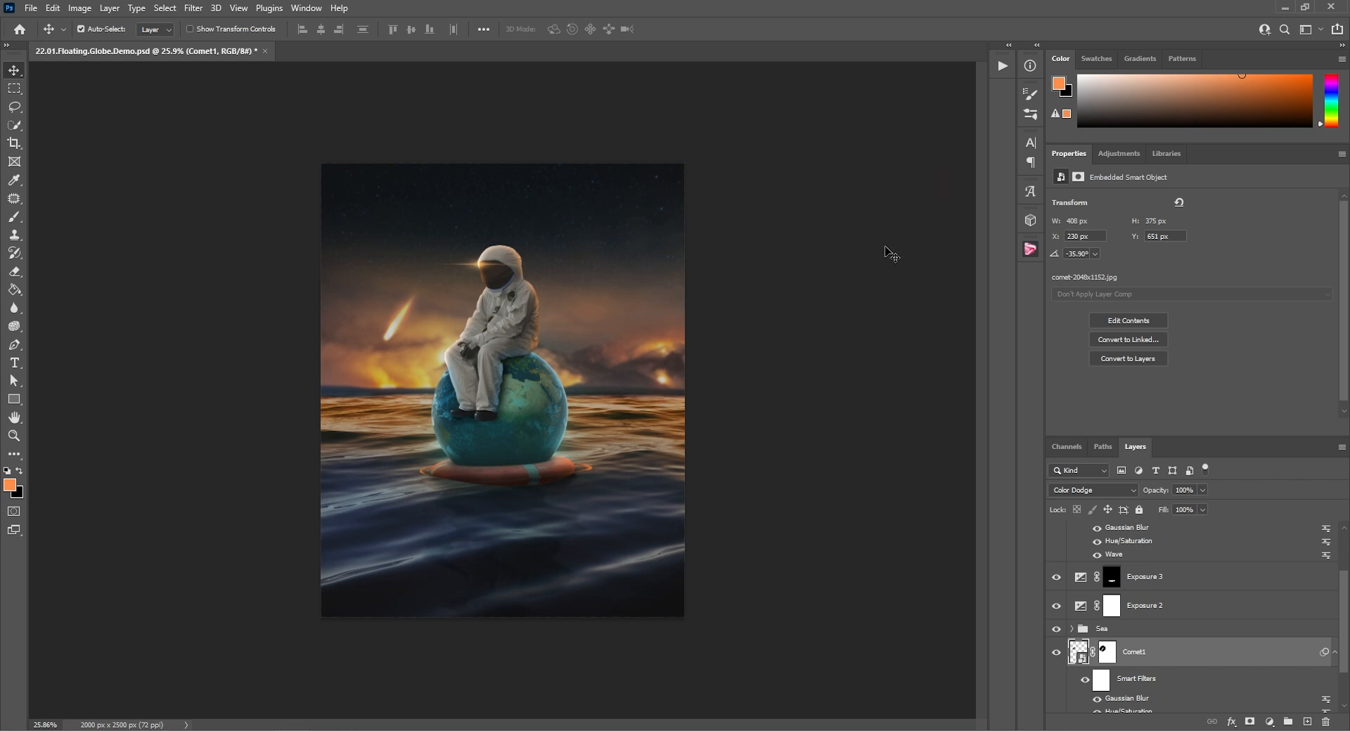
Duplicate Comet1 as Comet2, scale it down and place it in the orange sky on the opposite side of the astronaut
{"action": "scroll", "coordinate": [1133, 636], "scroll_direction": "down", "scroll_amount": 2}
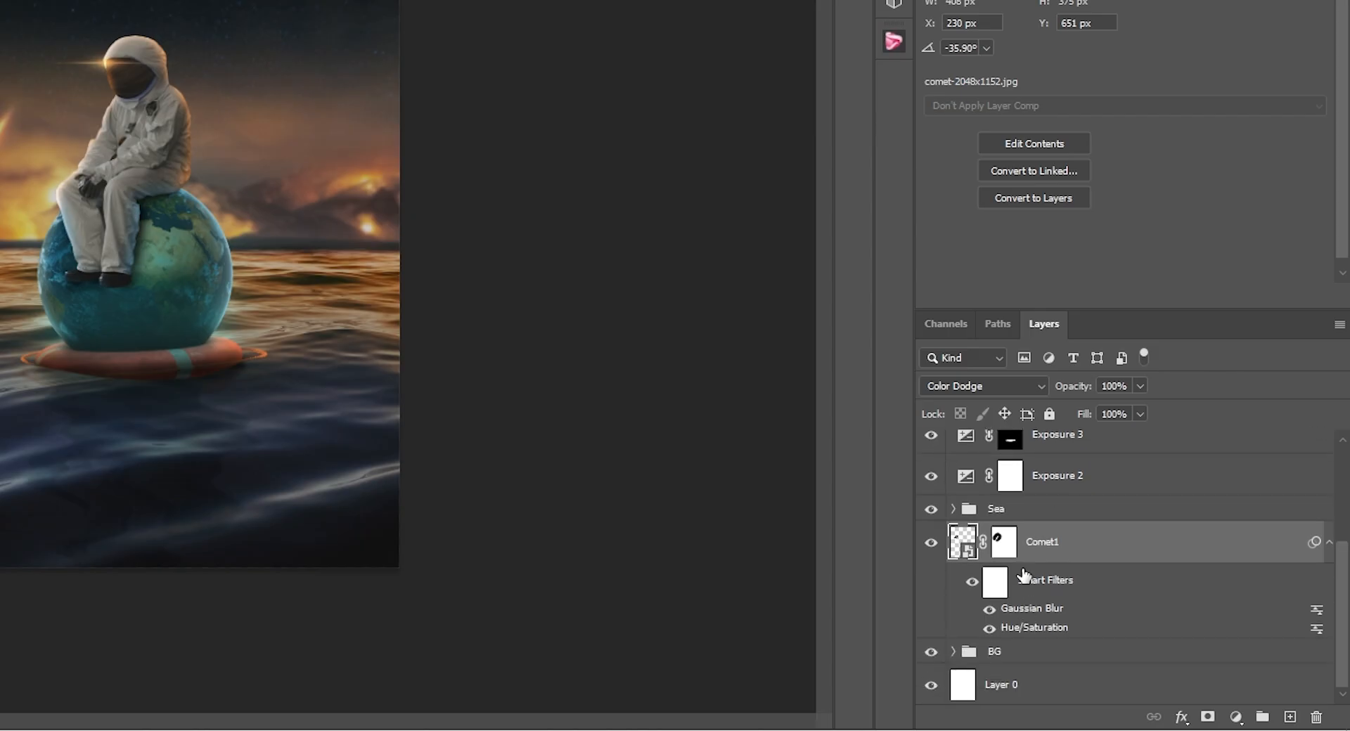
{"action": "left_click", "coordinate": [1131, 600]}
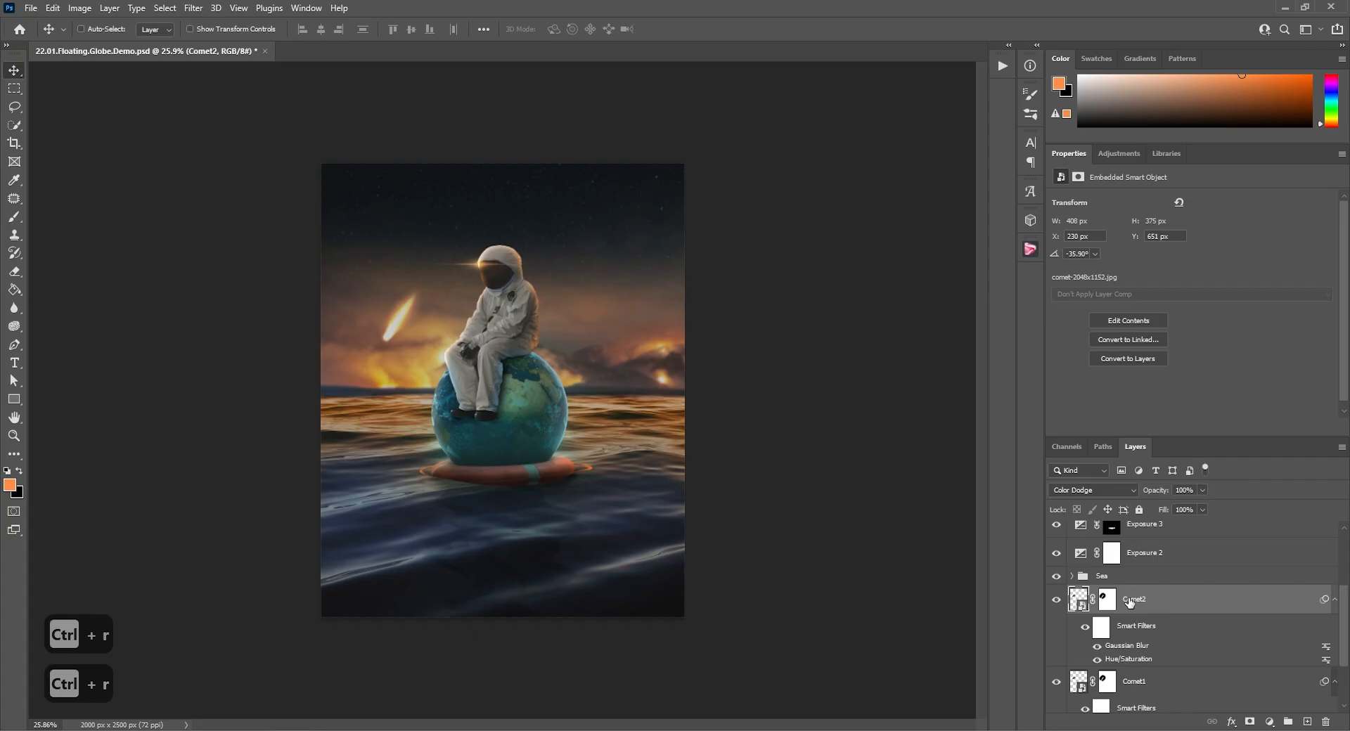
{"action": "key", "text": "ctrl+t"}
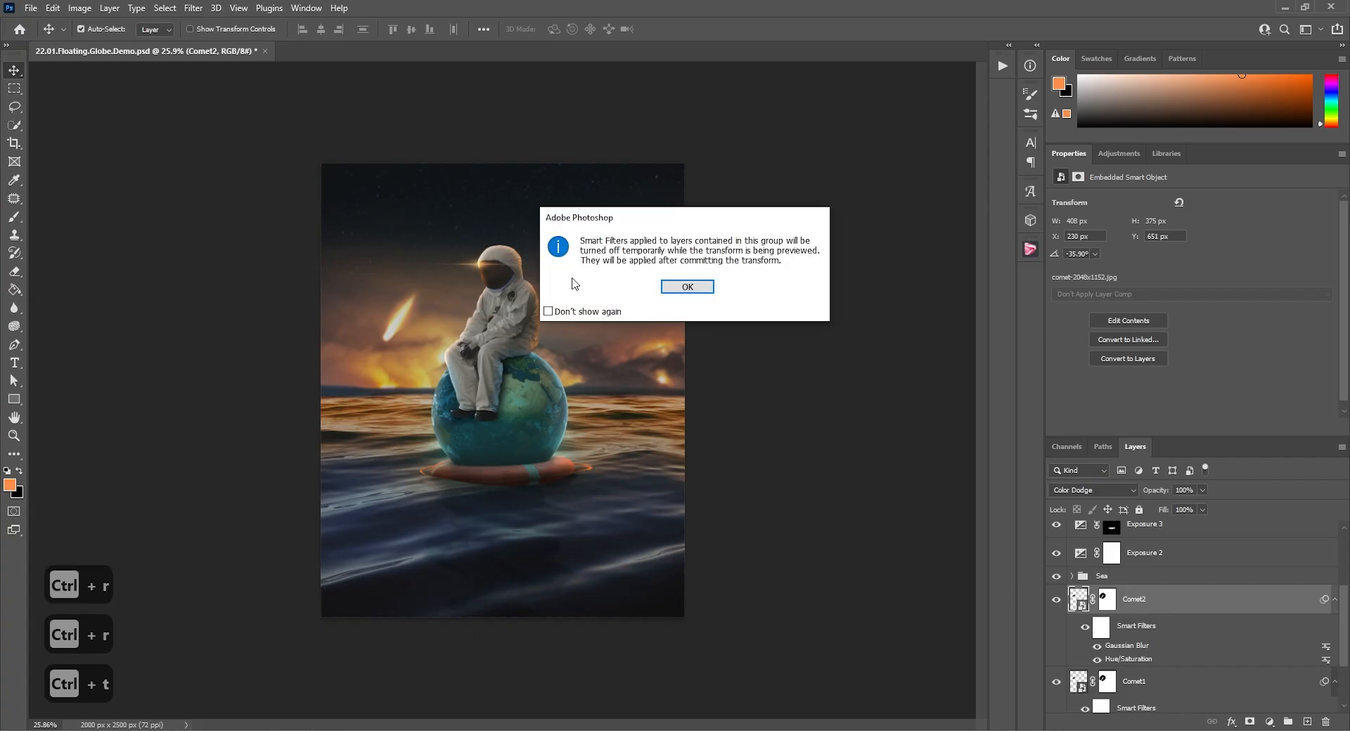
{"action": "left_click", "coordinate": [688, 287]}
{"action": "left_click_drag", "start_coordinate": [412, 327], "coordinate": [661, 324]}
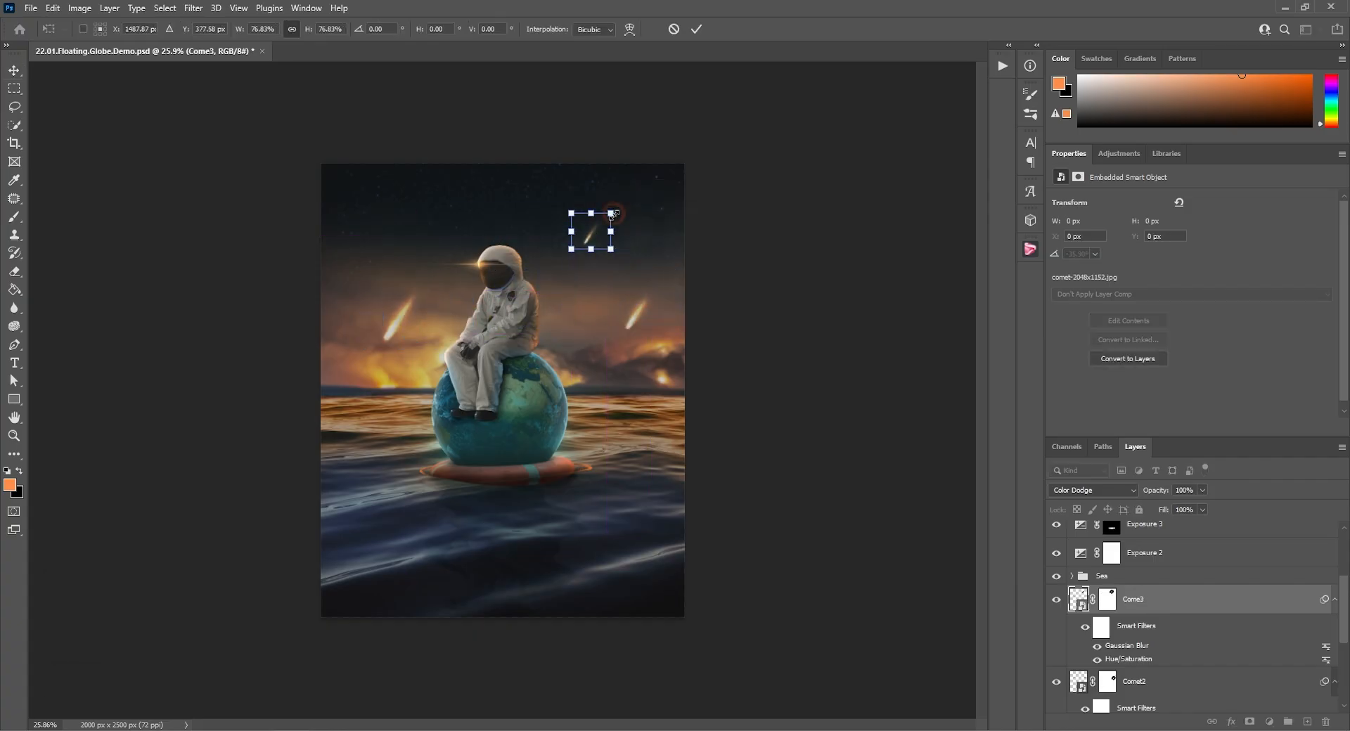
Place a small third comet in the dark sky right of the helmet, then duplicate it as a smaller one left of the helmet
{"action": "mouse_move", "coordinate": [612, 214]}
{"action": "left_mouse_down"}
{"action": "mouse_move", "coordinate": [601, 208]}
{"action": "mouse_move", "coordinate": [616, 195]}
{"action": "left_mouse_up"}
{"action": "left_click", "coordinate": [696, 29]}
{"action": "left_click_drag", "start_coordinate": [1132, 601], "coordinate": [1132, 585], "text": "alt"}
{"action": "key", "text": "ctrl+t"}
{"action": "left_click_drag", "start_coordinate": [589, 225], "coordinate": [469, 223]}
{"action": "left_click", "coordinate": [696, 29]}
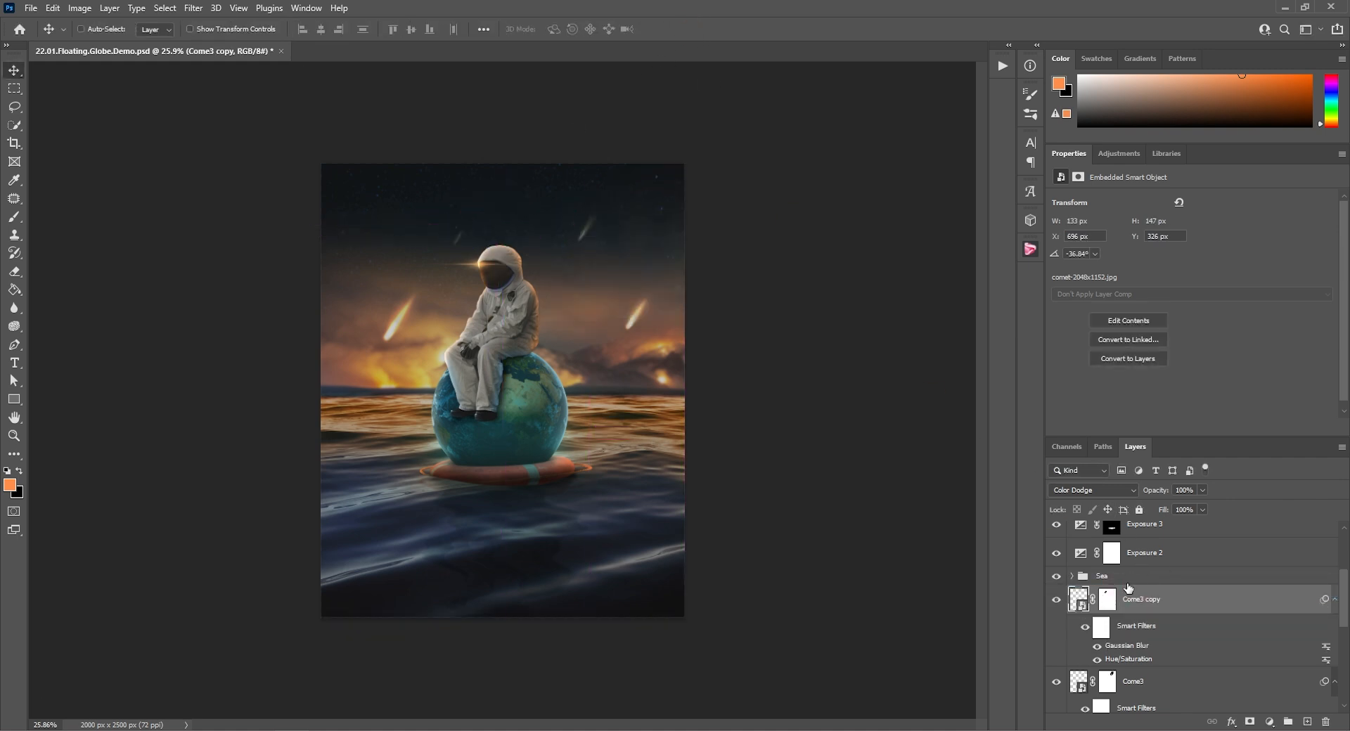
Duplicate the smallest comet, scale it to about 276%, place it in the upper-left sky and name it Comet5
{"action": "left_click_drag", "start_coordinate": [1132, 600], "coordinate": [1133, 587], "text": "alt"}
{"action": "key", "text": "ctrl+t"}
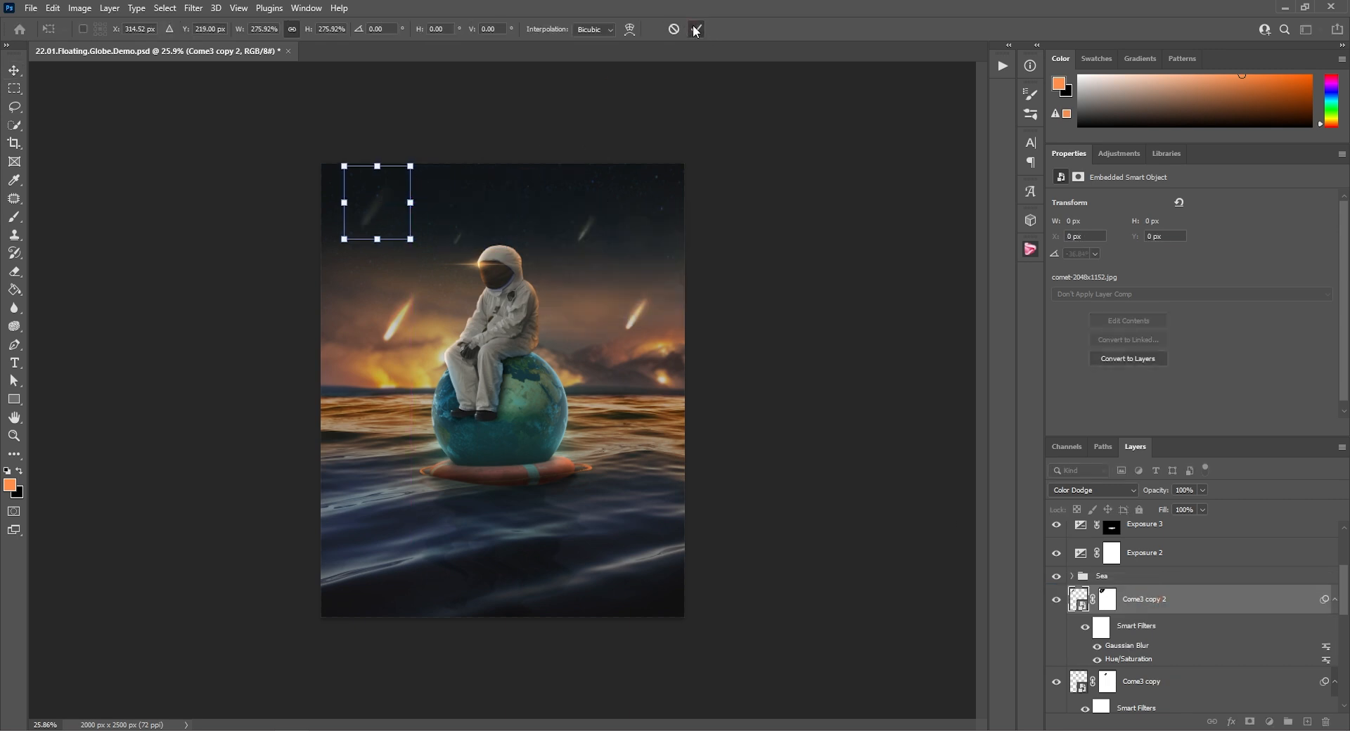
{"action": "left_click", "coordinate": [697, 29]}
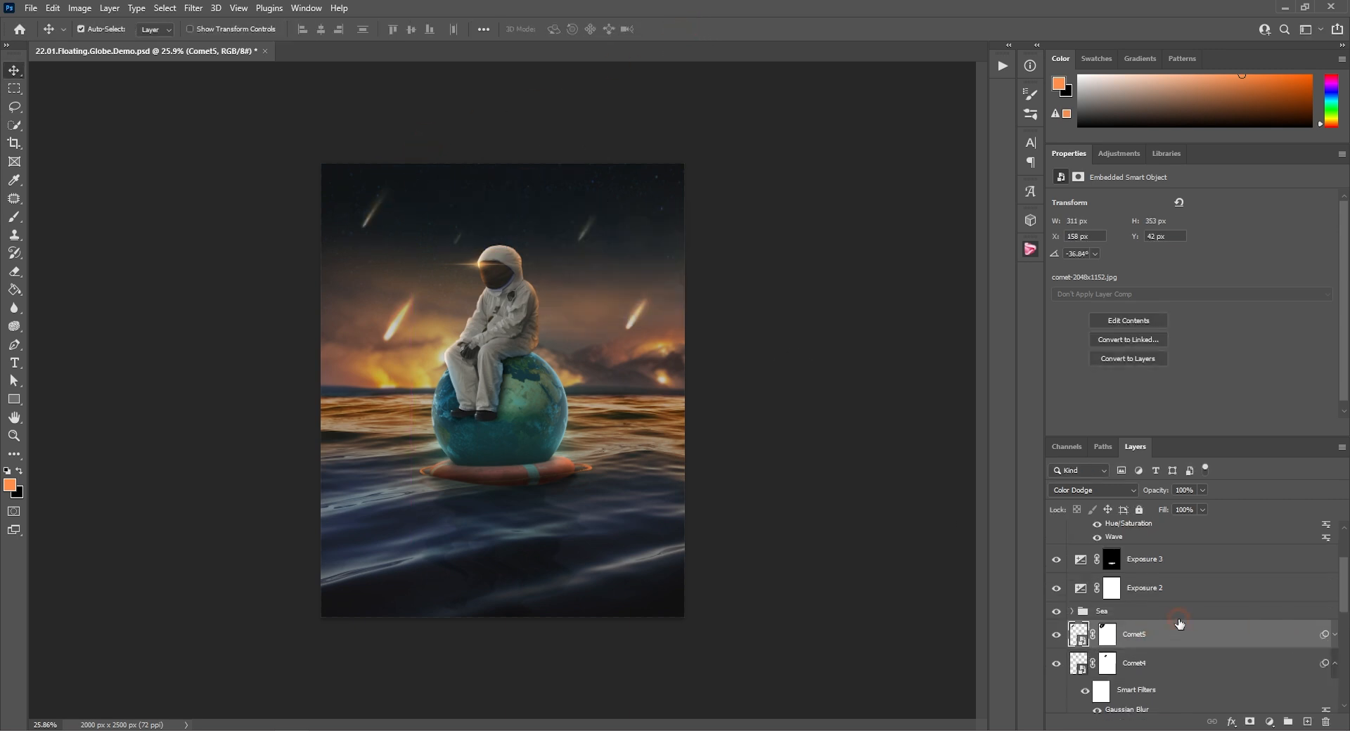
Group the layers Comet1 to Comet5 and name the group Comets
{"action": "scroll", "coordinate": [1177, 625], "scroll_direction": "down", "scroll_amount": 3}
{"action": "scroll", "coordinate": [1176, 625], "scroll_direction": "down", "scroll_amount": 3}
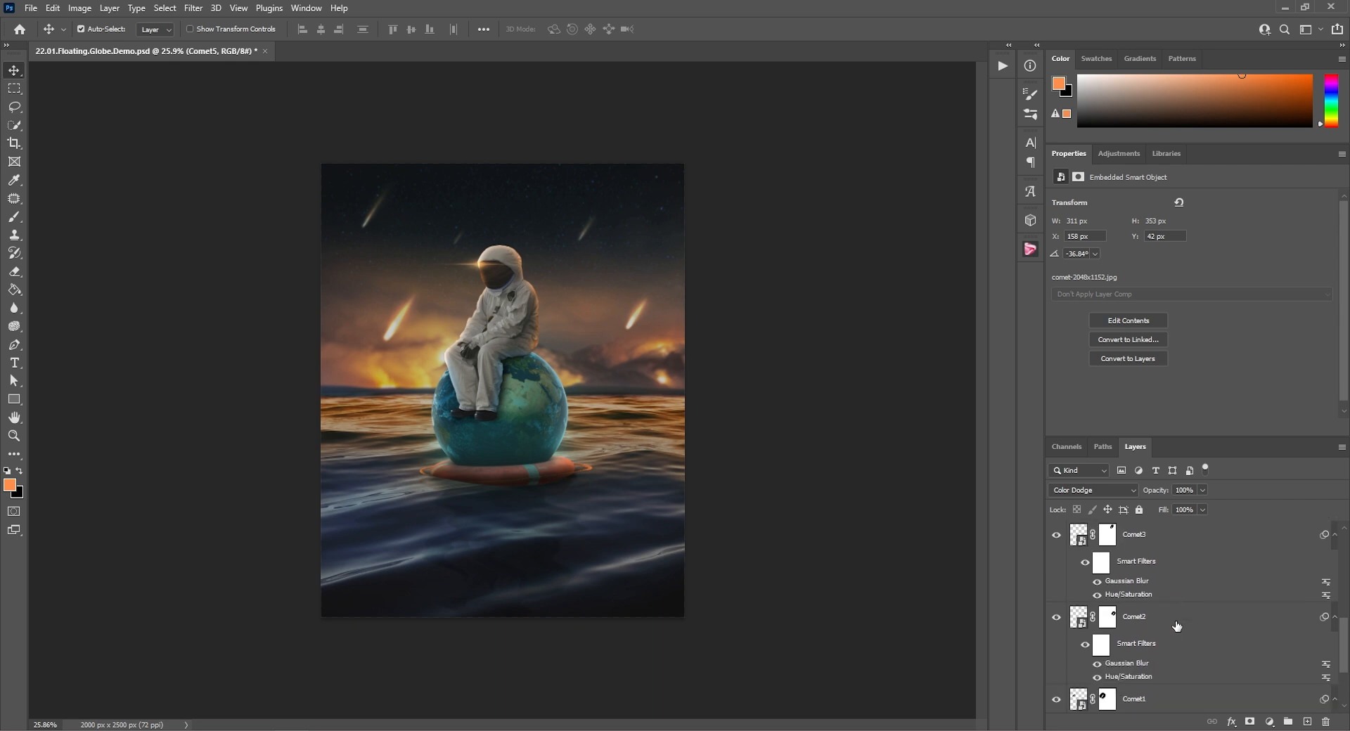
{"action": "left_click", "coordinate": [1138, 646], "text": "shift"}
{"action": "key", "text": "ctrl+g"}
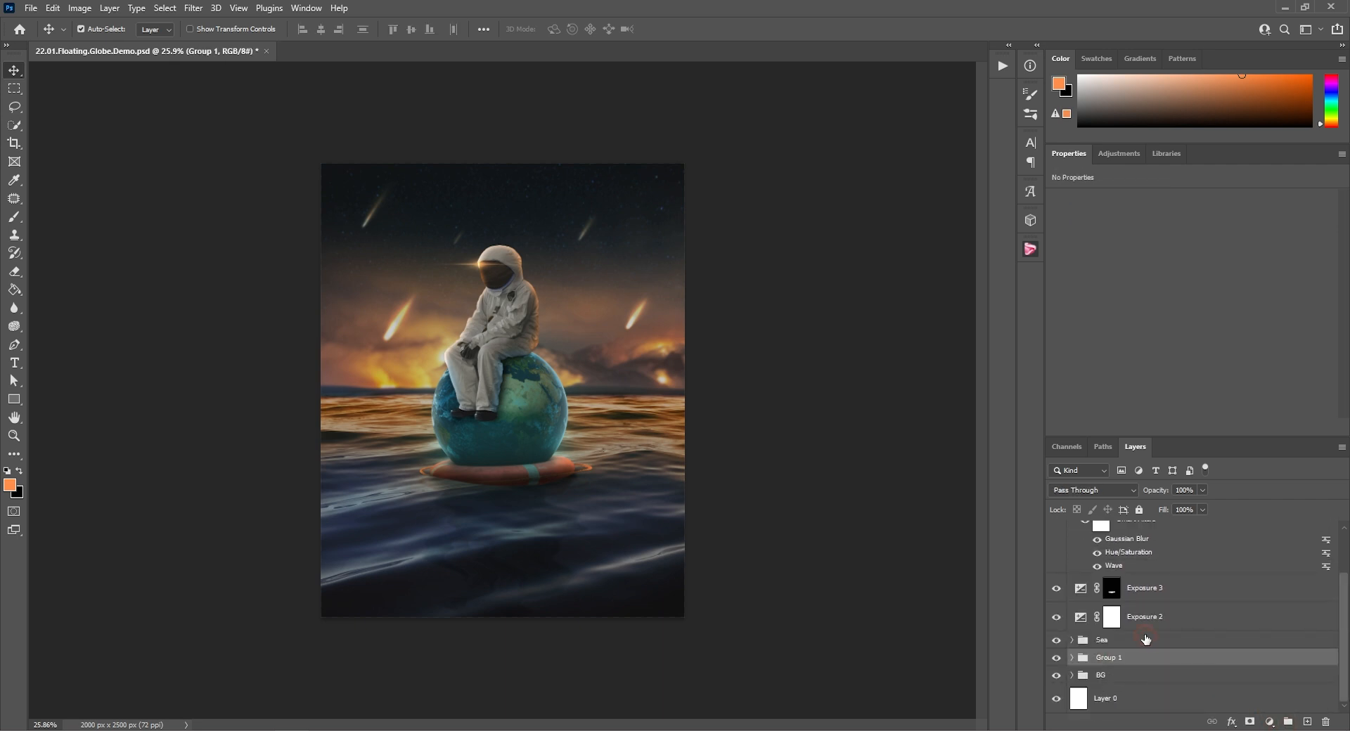
{"action": "double_click", "coordinate": [1117, 659]}
{"action": "type", "text": "Comets"}
{"action": "key", "text": "Return"}
Add a Curves adjustment above the Astro+Globe group and shape the RGB curve with lowered shadows and a slightly lifted black point
{"action": "scroll", "coordinate": [1207, 566], "scroll_direction": "up", "scroll_amount": 2}
{"action": "left_click", "coordinate": [1133, 536]}
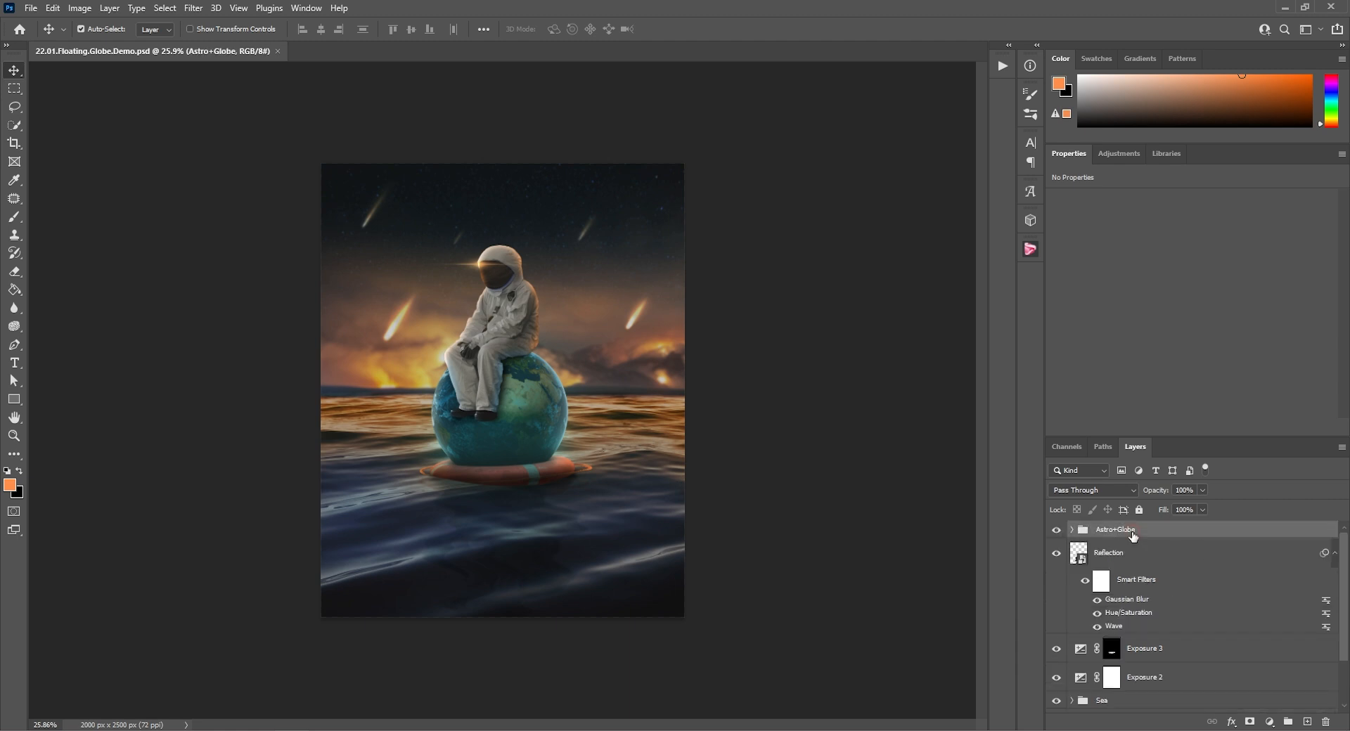
{"action": "left_click", "coordinate": [1119, 153]}
{"action": "left_click", "coordinate": [1119, 184]}
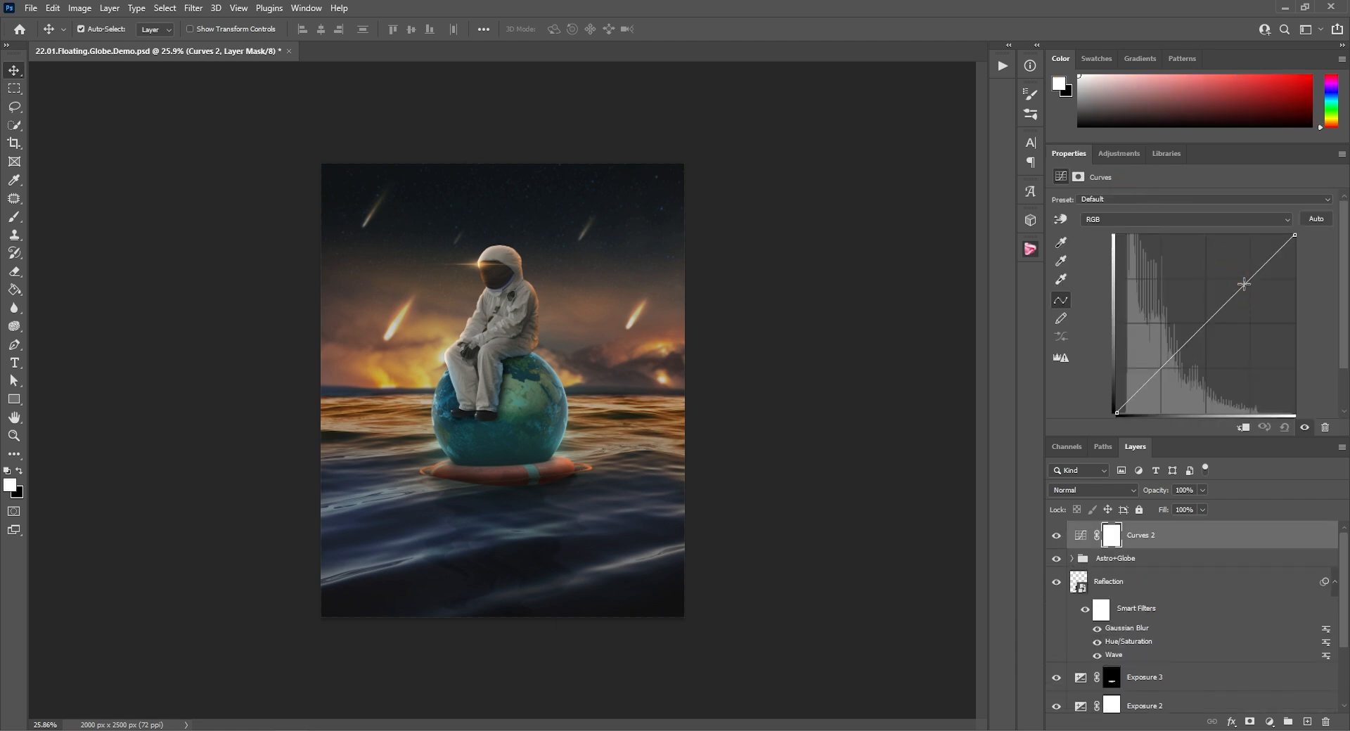
{"action": "left_click_drag", "start_coordinate": [1244, 284], "coordinate": [1242, 283]}
{"action": "left_click_drag", "start_coordinate": [1181, 349], "coordinate": [1179, 360]}
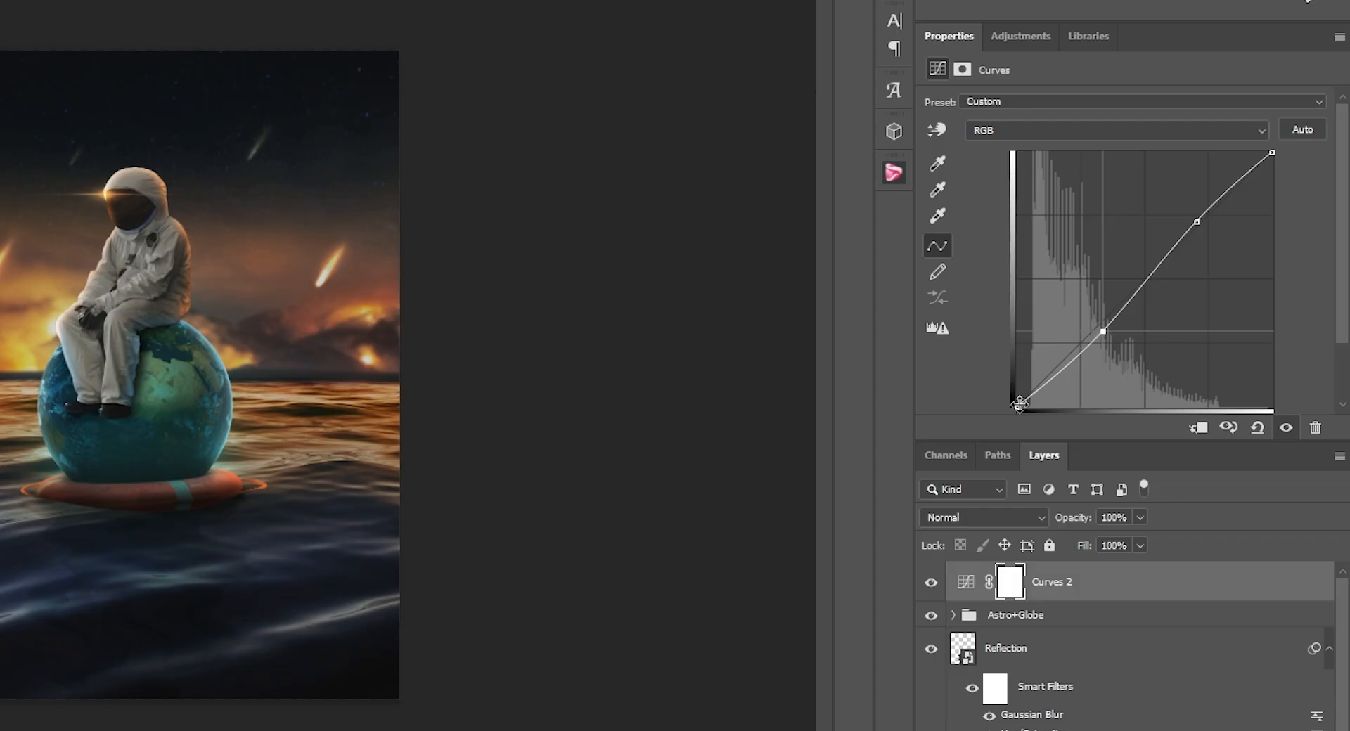
Lift the darkest tones slightly in the Curves adjustment's Blue channel, with an anchor point holding the midtones
{"action": "left_click", "coordinate": [1012, 130]}
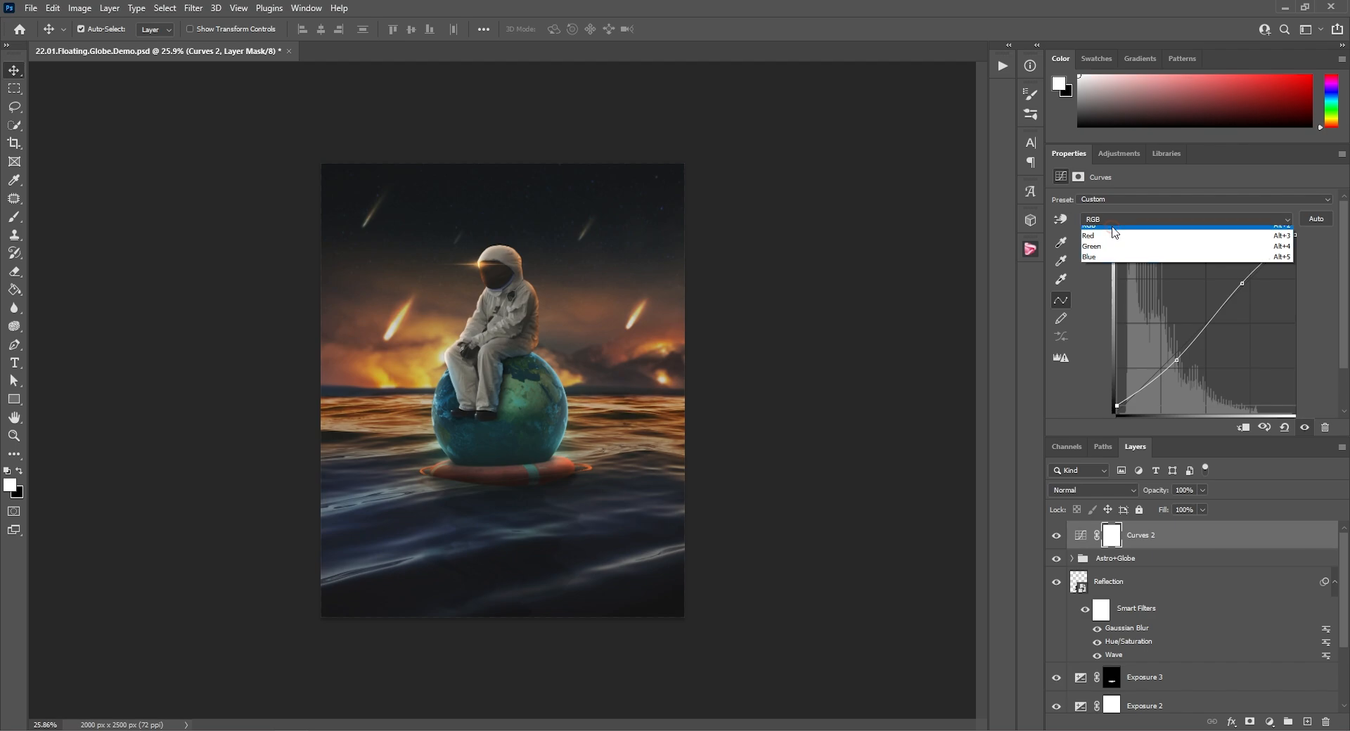
{"action": "left_click", "coordinate": [1094, 257]}
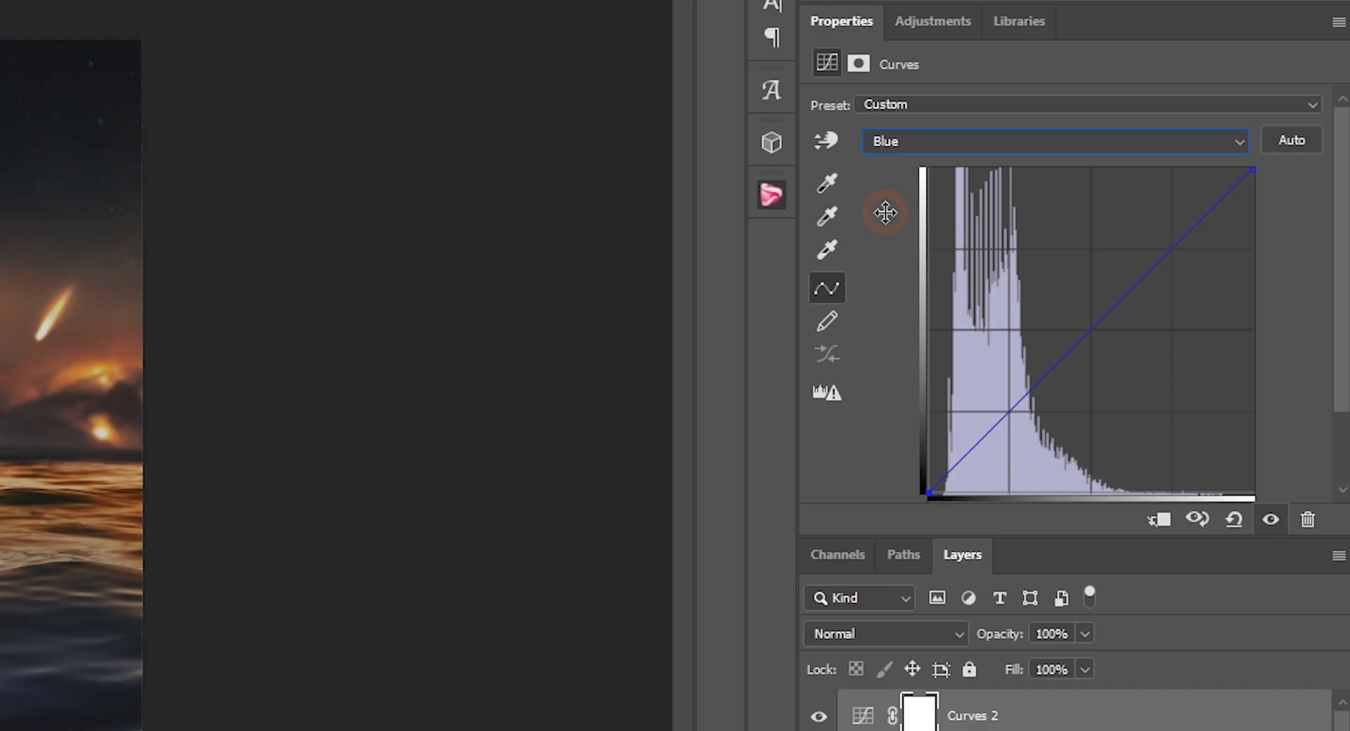
{"action": "left_click_drag", "start_coordinate": [1031, 385], "coordinate": [1029, 383]}
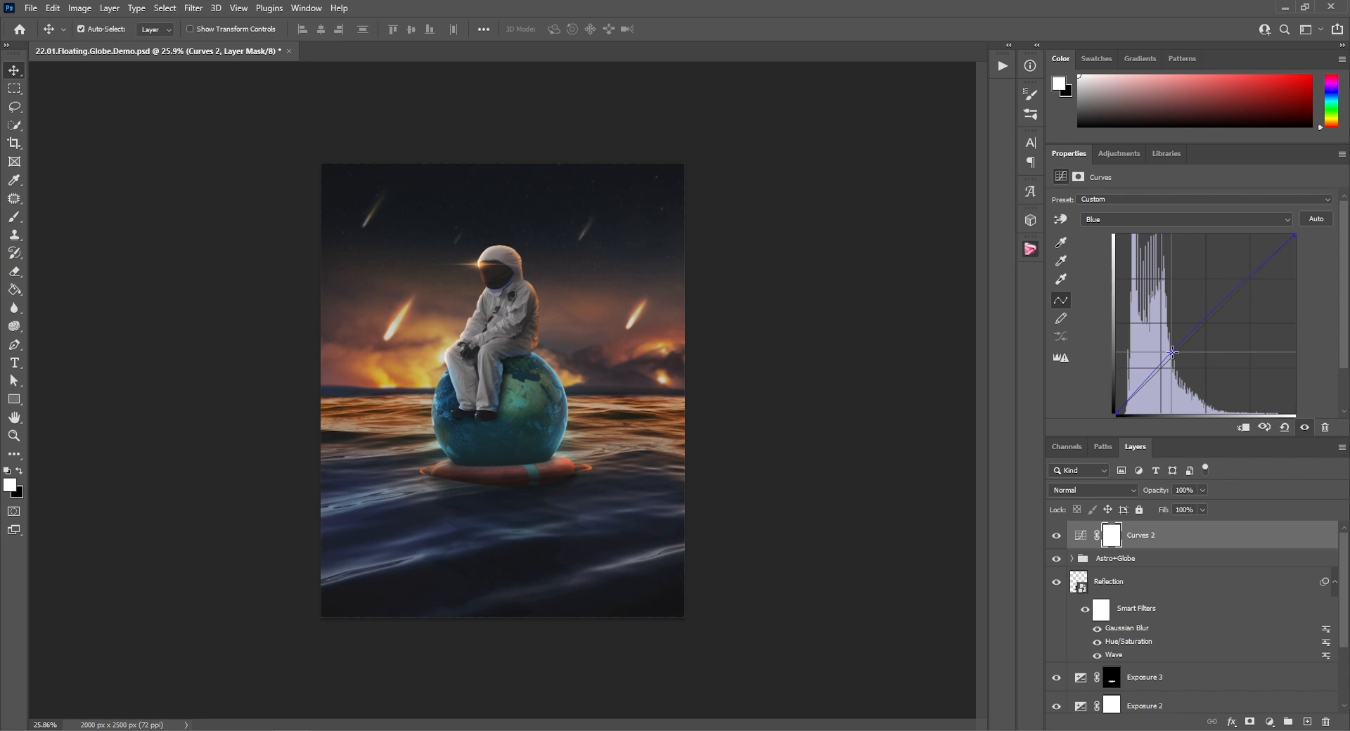
{"action": "left_click_drag", "start_coordinate": [1172, 353], "coordinate": [1187, 337]}
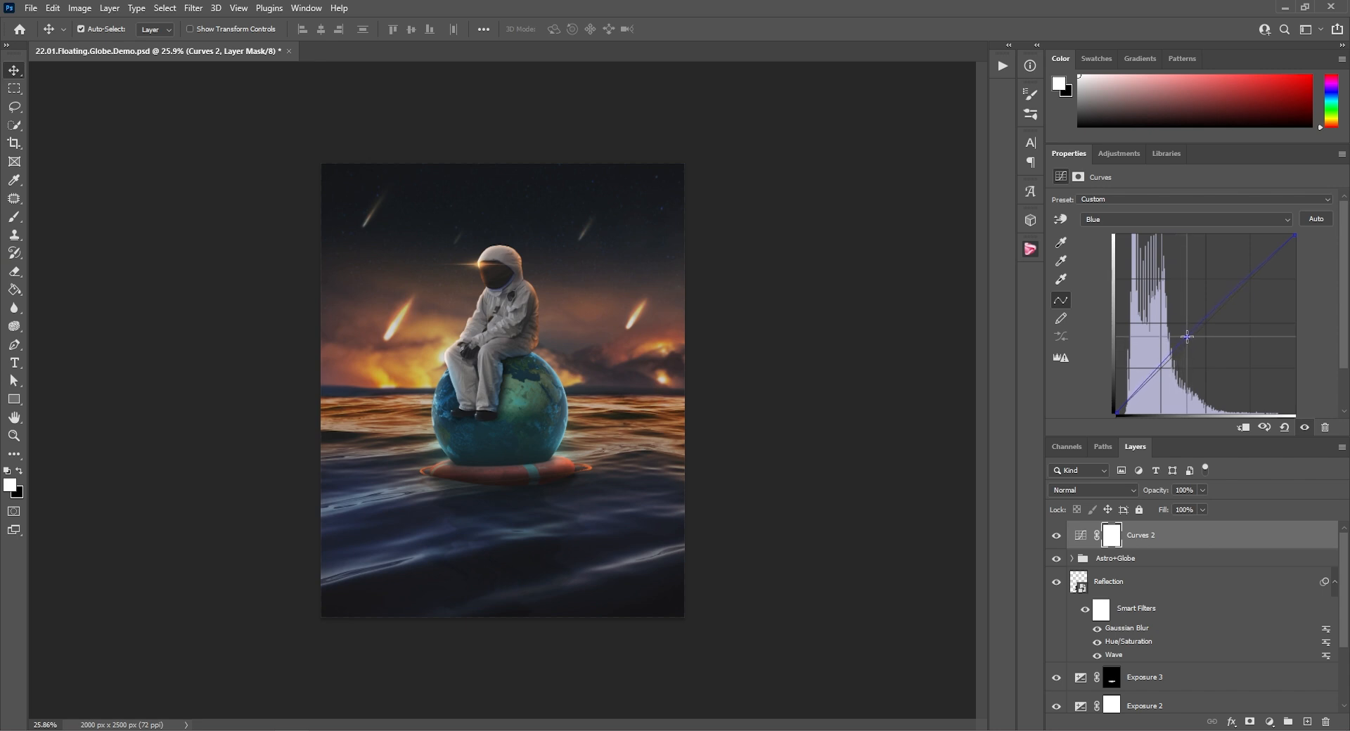
Add an Exposure adjustment on top with exposure about +0.69 and a slightly raised gamma correction
{"action": "left_click", "coordinate": [1128, 151]}
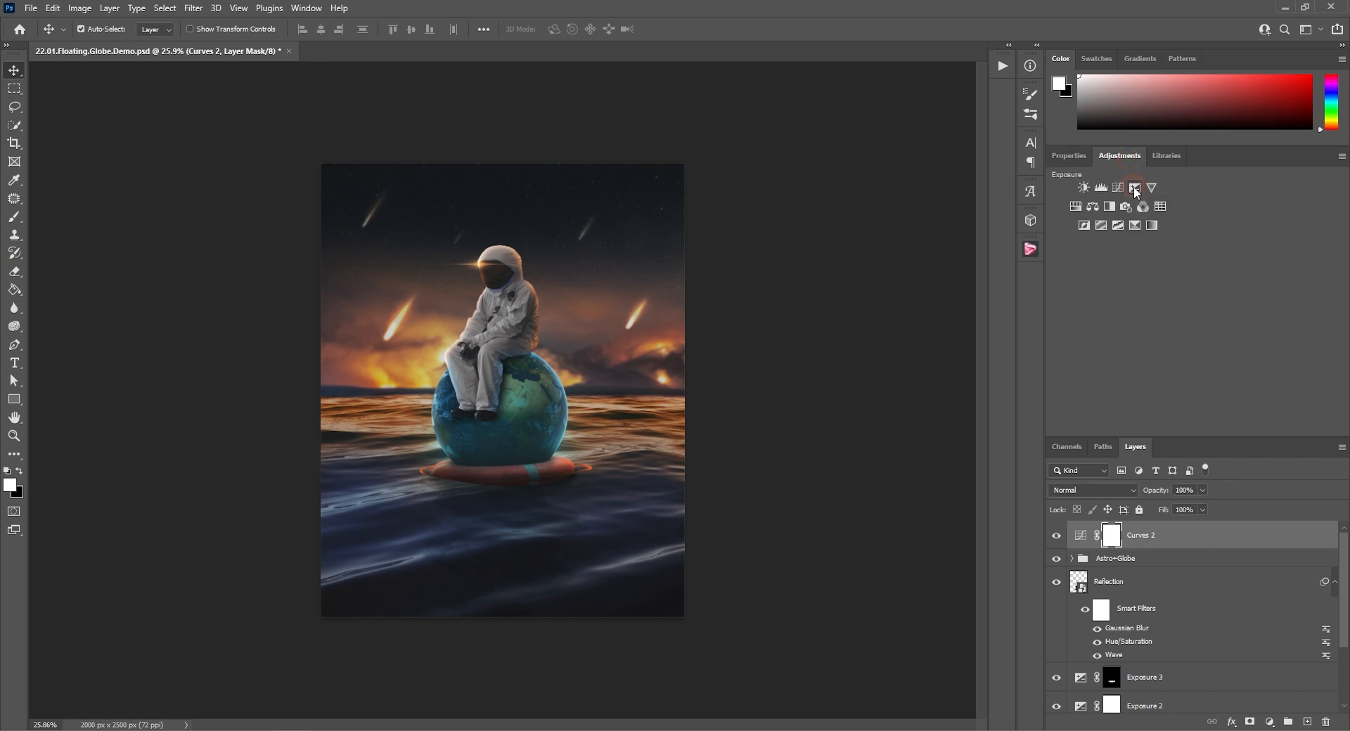
{"action": "left_click", "coordinate": [1133, 185]}
{"action": "left_click_drag", "start_coordinate": [1193, 237], "coordinate": [1207, 239]}
{"action": "left_click_drag", "start_coordinate": [1192, 292], "coordinate": [1188, 293]}
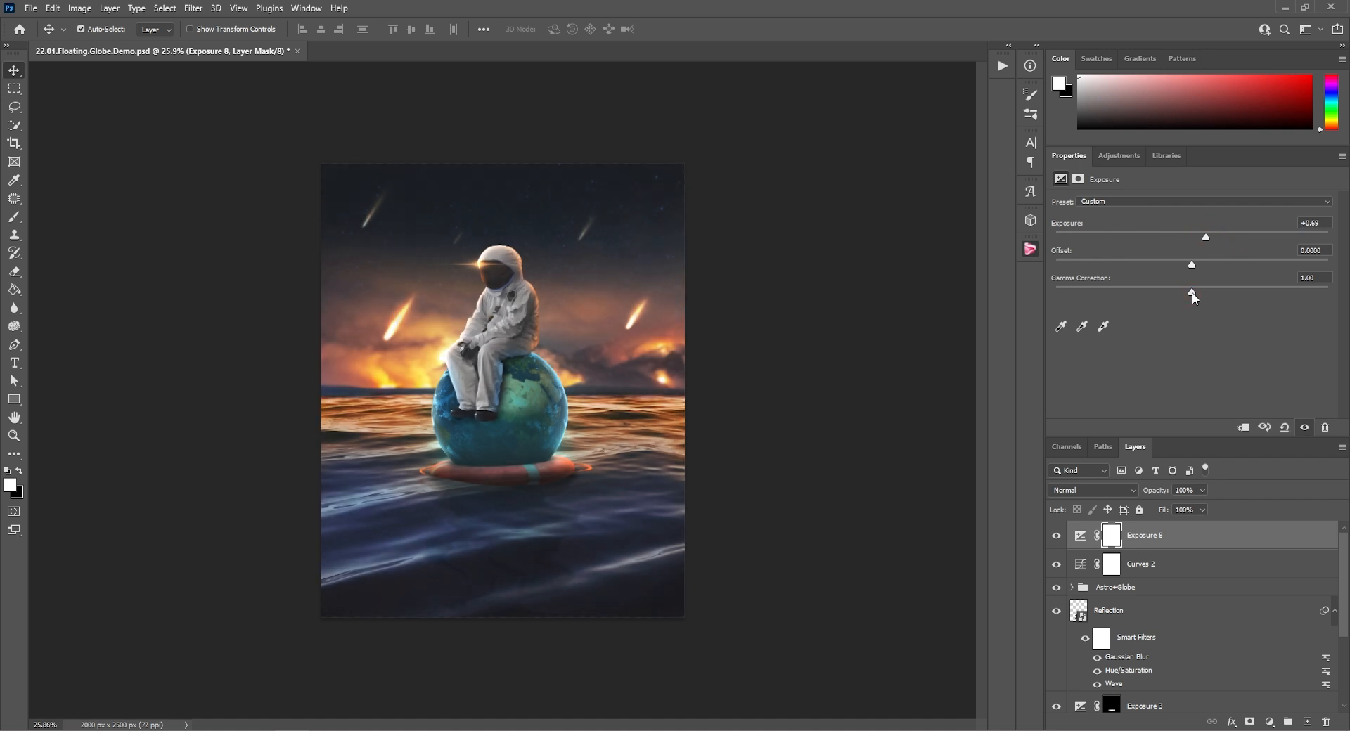
Add a Hue/Saturation adjustment, raise the Master saturation slightly, and set the Yellows to hue -11 and saturation +12
{"action": "left_click", "coordinate": [1125, 157]}
{"action": "left_click", "coordinate": [1075, 202]}
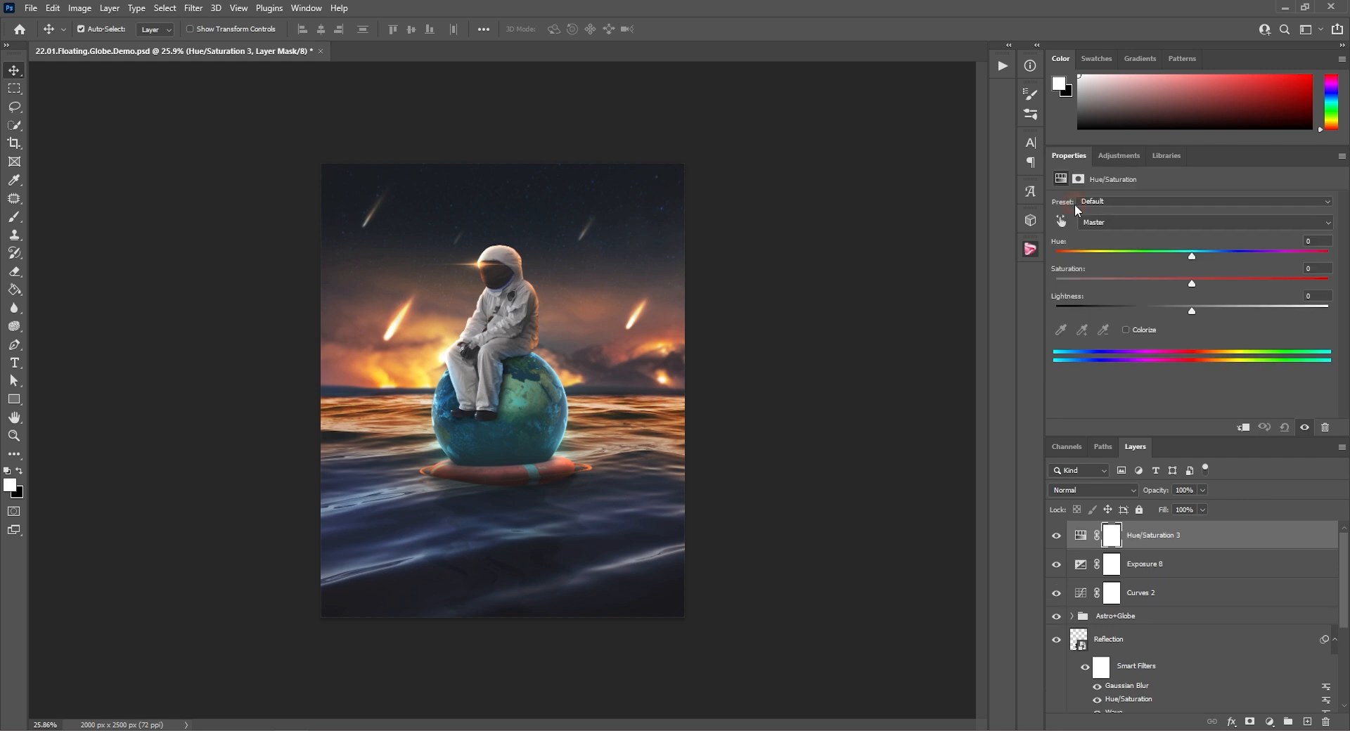
{"action": "left_click_drag", "start_coordinate": [1192, 284], "coordinate": [1204, 283]}
{"action": "left_click", "coordinate": [1103, 222]}
{"action": "left_click", "coordinate": [1091, 254]}
{"action": "left_click_drag", "start_coordinate": [1193, 254], "coordinate": [1204, 284]}
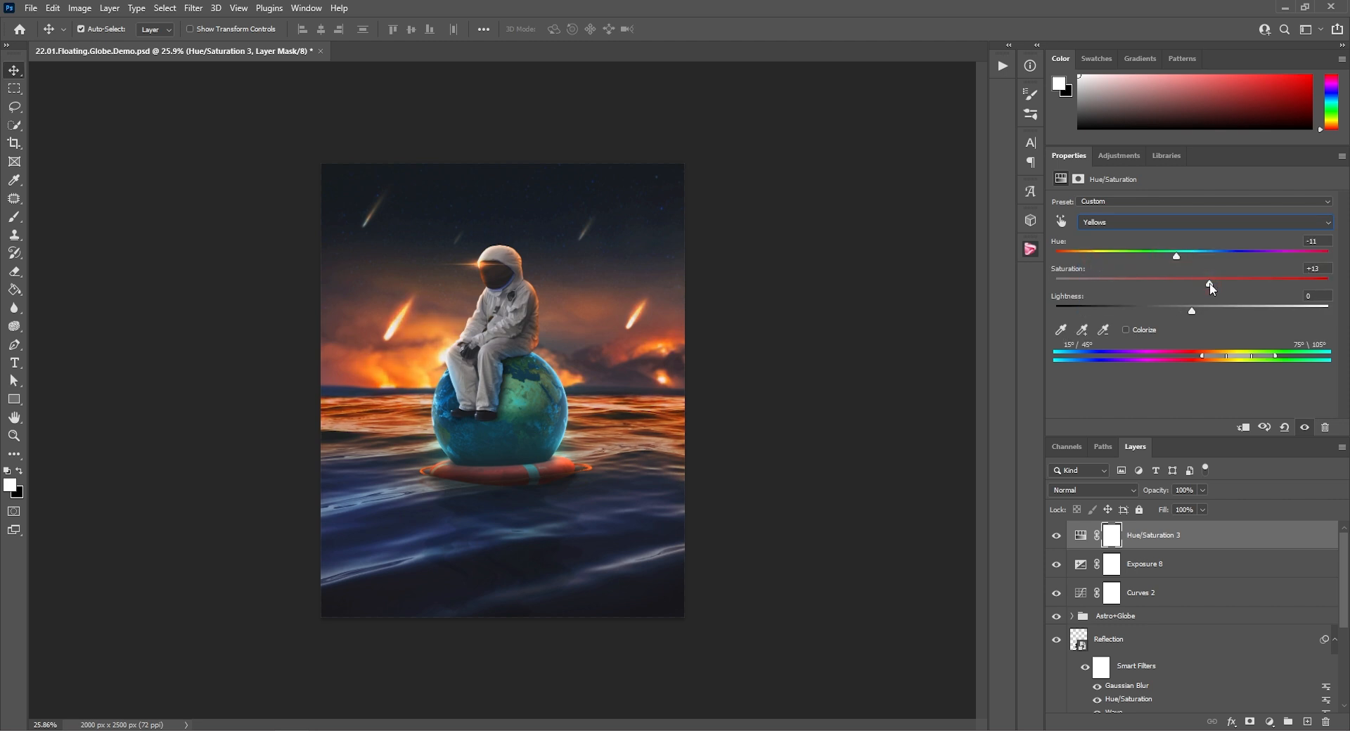
Shift the hue of the Blues slightly towards cyan in the Hue/Saturation adjustment
{"action": "left_click", "coordinate": [1125, 223]}
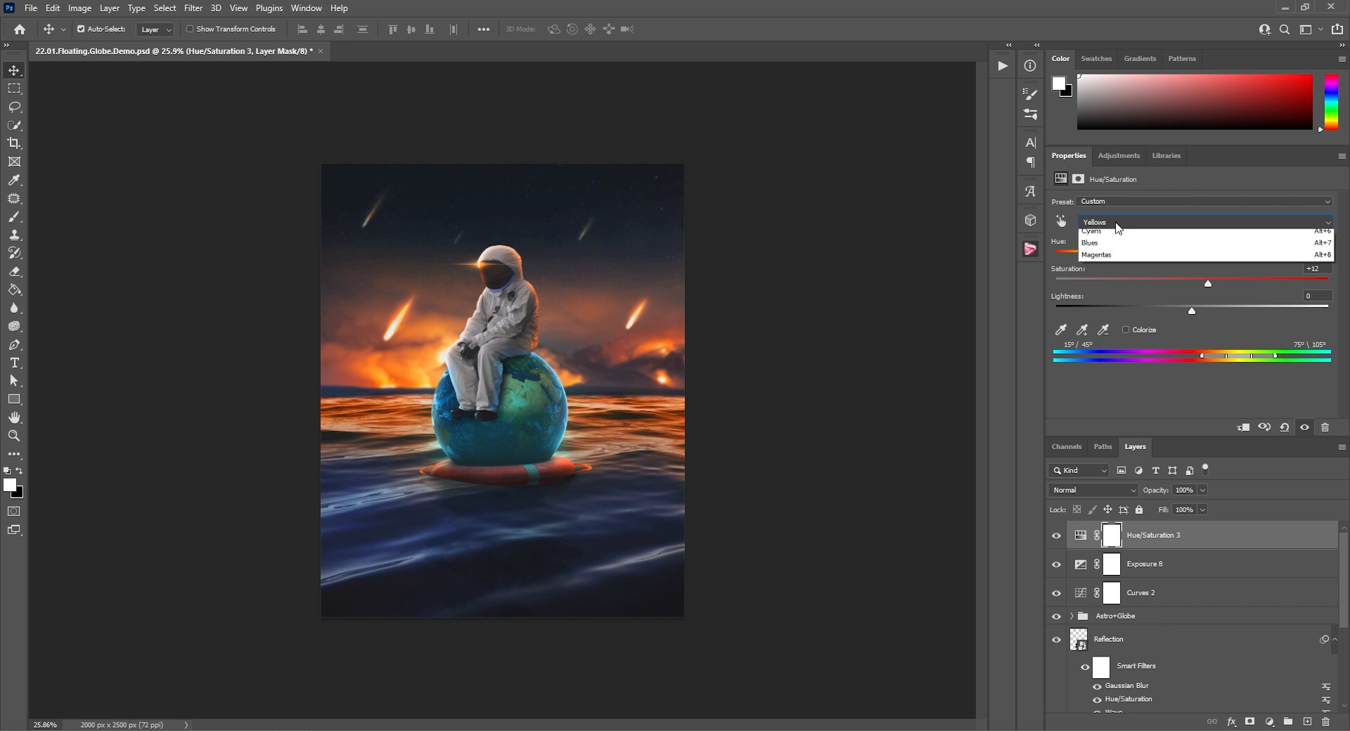
{"action": "left_click", "coordinate": [1098, 284]}
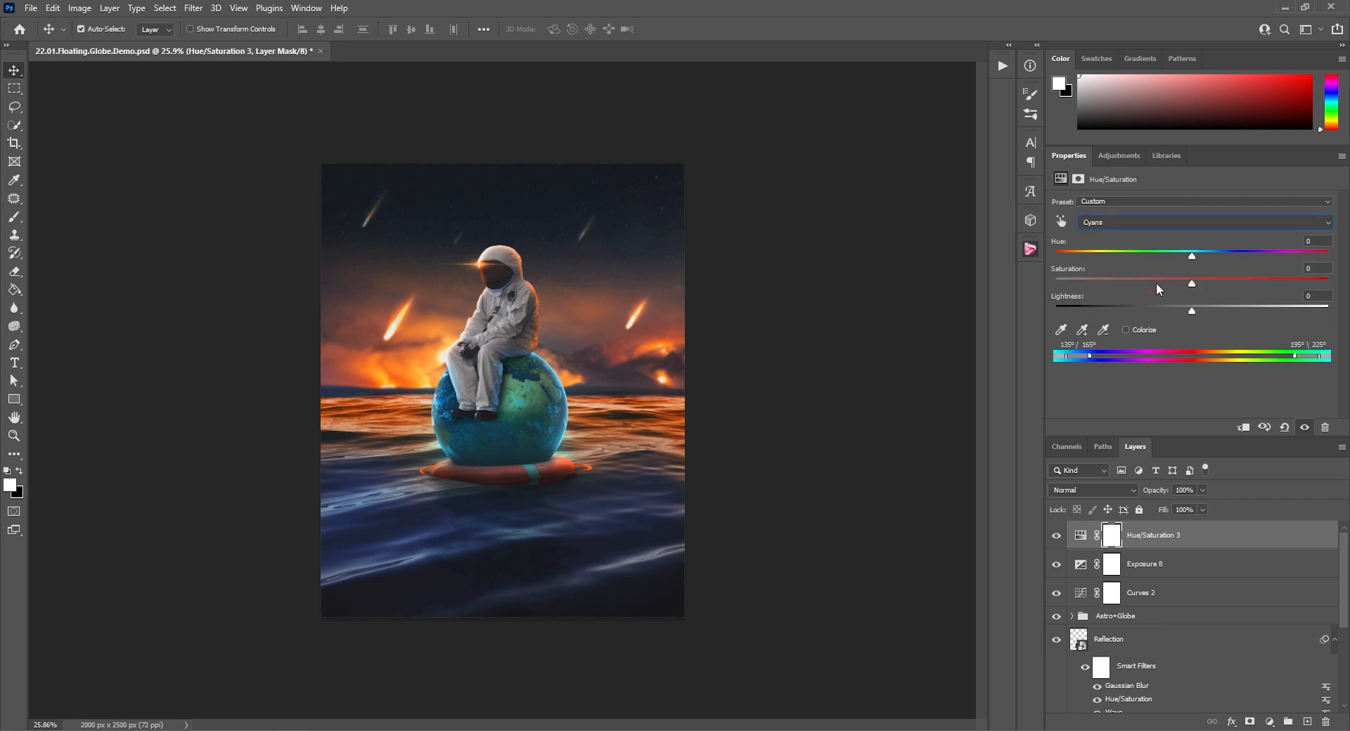
{"action": "left_click", "coordinate": [1133, 222]}
{"action": "left_click", "coordinate": [1094, 296]}
{"action": "left_click_drag", "start_coordinate": [1191, 254], "coordinate": [1188, 256]}
{"action": "left_click", "coordinate": [1103, 159]}
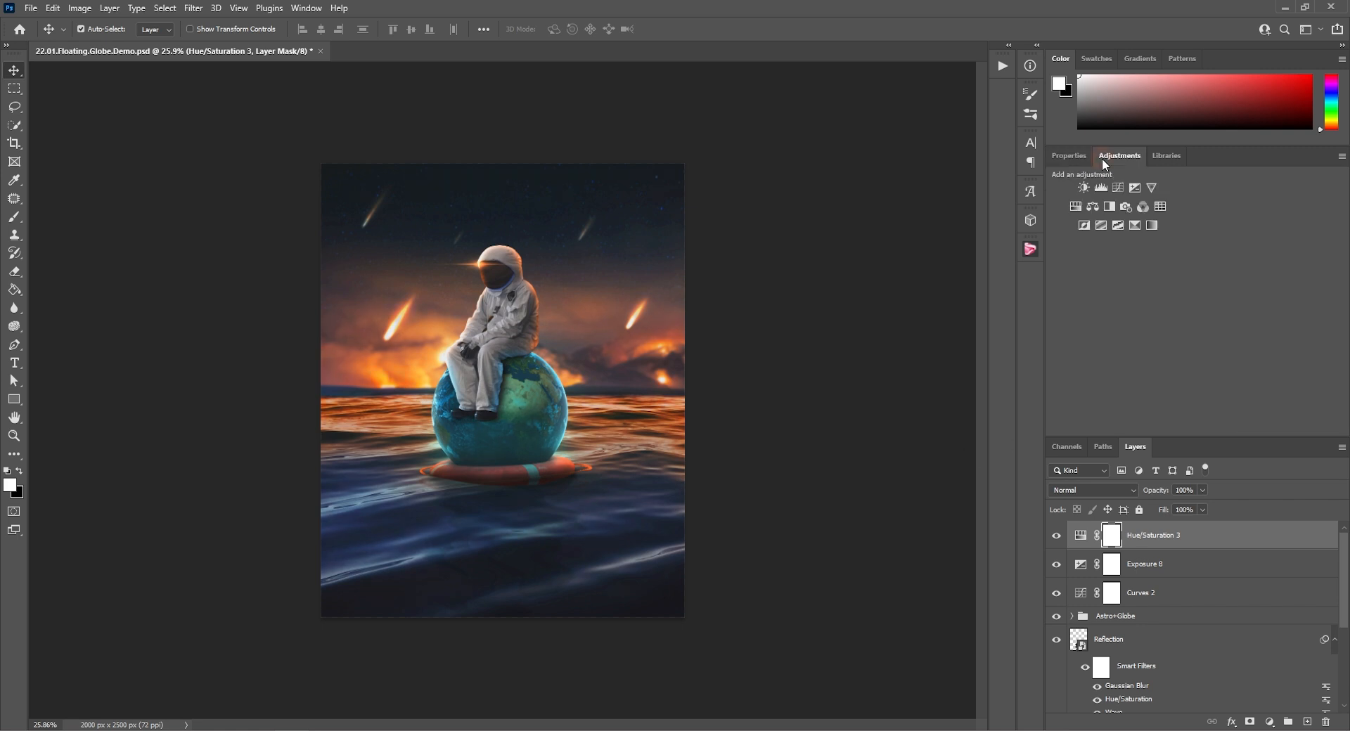
Add a Curves adjustment on top, pull the RGB curve slightly down to darken the image, and name the layer Vignette
{"action": "left_click", "coordinate": [1118, 187]}
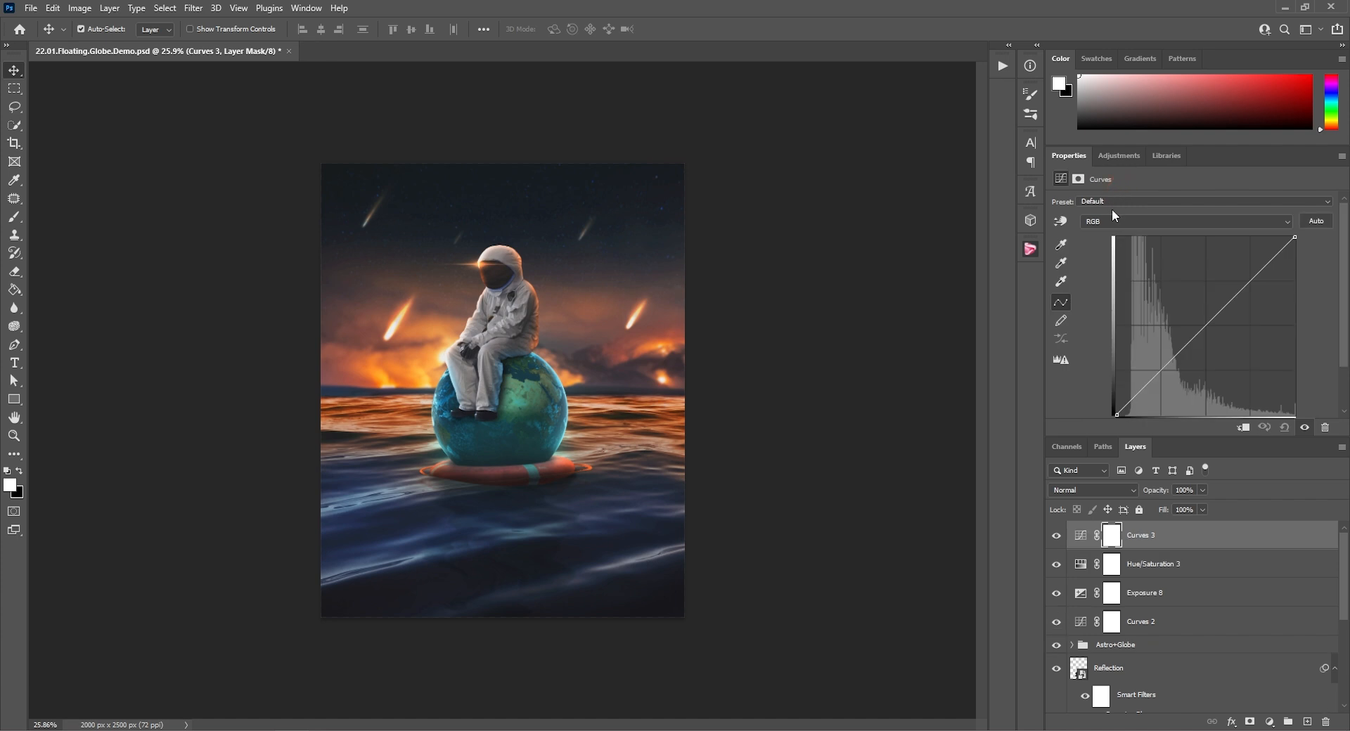
{"action": "left_click_drag", "start_coordinate": [1171, 364], "coordinate": [1179, 367]}
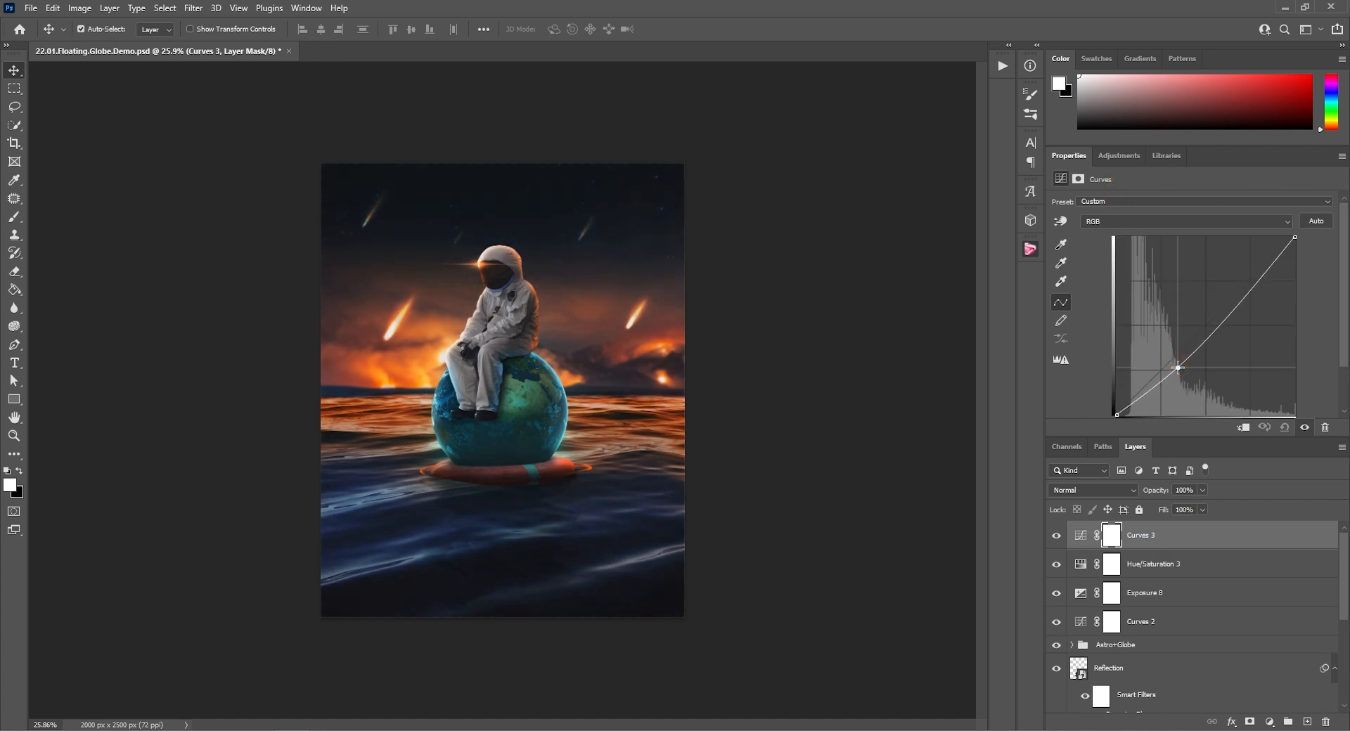
{"action": "double_click", "coordinate": [1142, 536]}
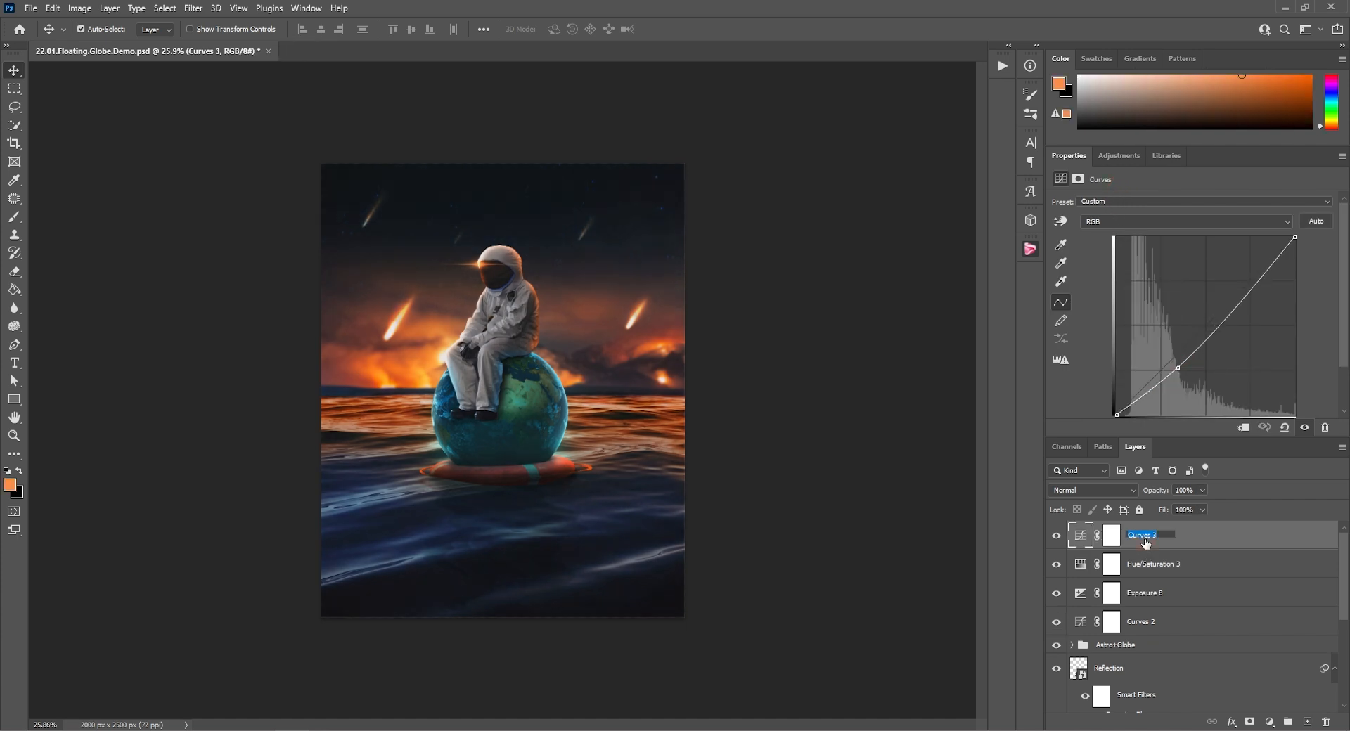
{"action": "key", "text": "Return"}
Mask the darkening off the centre around the astronaut and globe with a very large soft black brush, about 1843 px
{"action": "left_click", "coordinate": [1111, 535]}
{"action": "left_click", "coordinate": [14, 220]}
{"action": "key", "text": "x"}
{"action": "mouse_move", "coordinate": [509, 366]}
{"action": "left_mouse_down", "text": "alt"}
{"action": "mouse_move", "coordinate": [548, 348]}
{"action": "mouse_move", "coordinate": [588, 260]}
{"action": "mouse_move", "coordinate": [636, 212]}
{"action": "mouse_move", "coordinate": [662, 217]}
{"action": "mouse_move", "coordinate": [539, 370]}
{"action": "left_mouse_up", "text": "alt"}
{"action": "left_click", "coordinate": [502, 379]}
{"action": "left_click", "coordinate": [488, 394]}
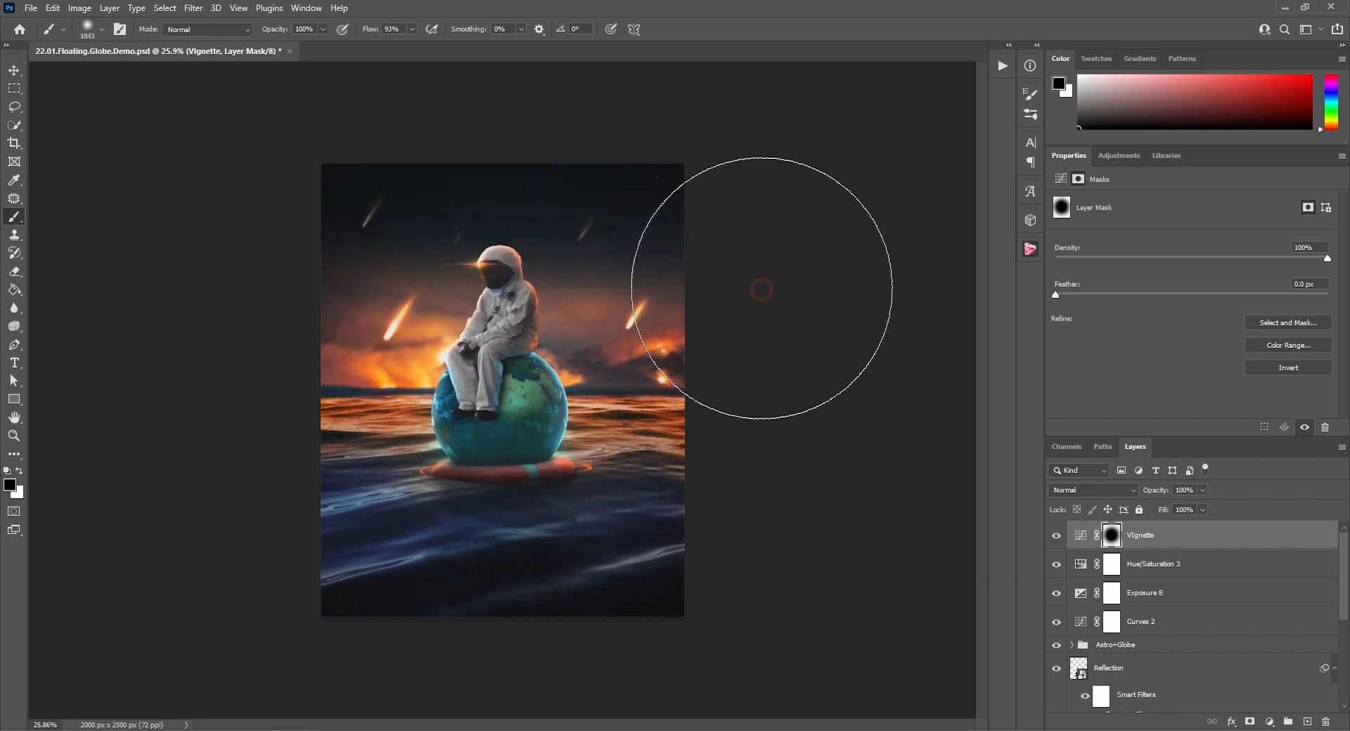
{"action": "left_click", "coordinate": [13, 71]}
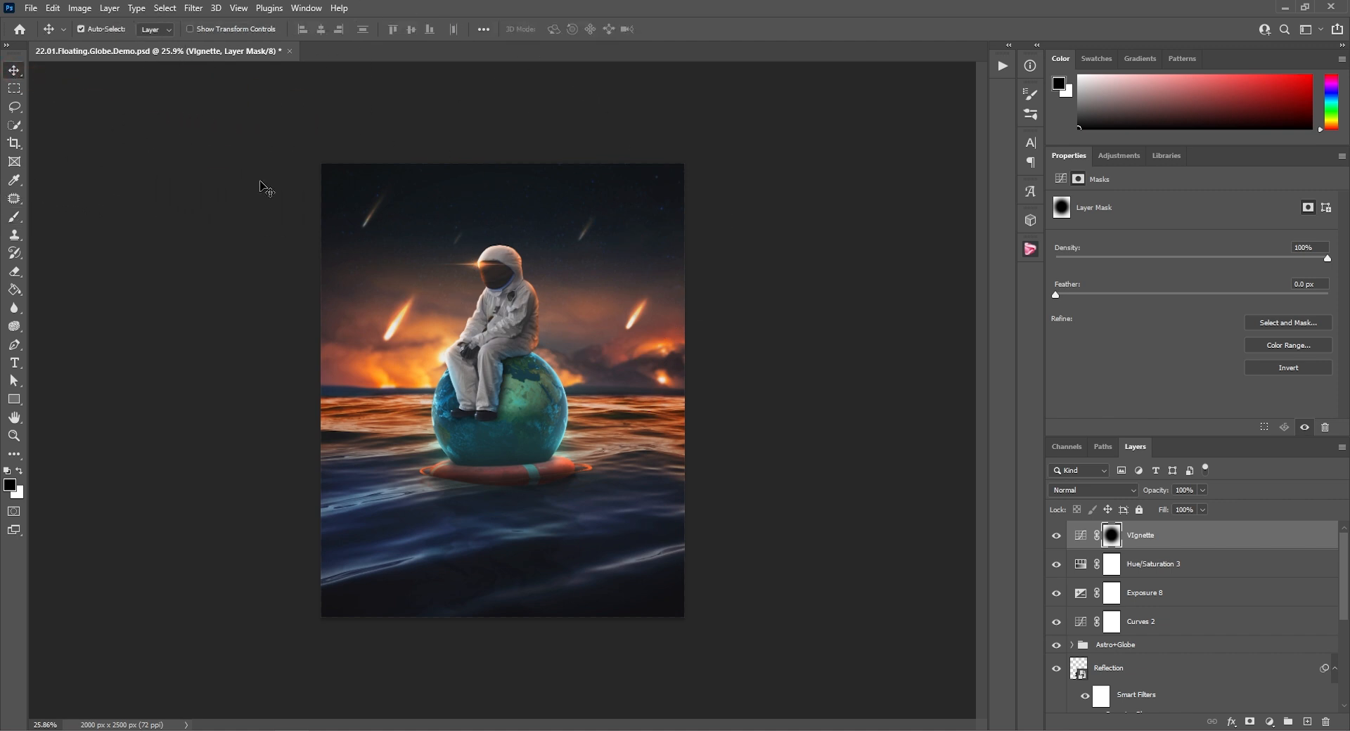
Check the finished composite up close and as a whole, and save the document
{"action": "scroll", "coordinate": [473, 292], "scroll_direction": "up", "scroll_amount": 9, "text": "alt"}
{"action": "scroll", "coordinate": [473, 293], "scroll_direction": "down", "scroll_amount": 8, "text": "alt"}
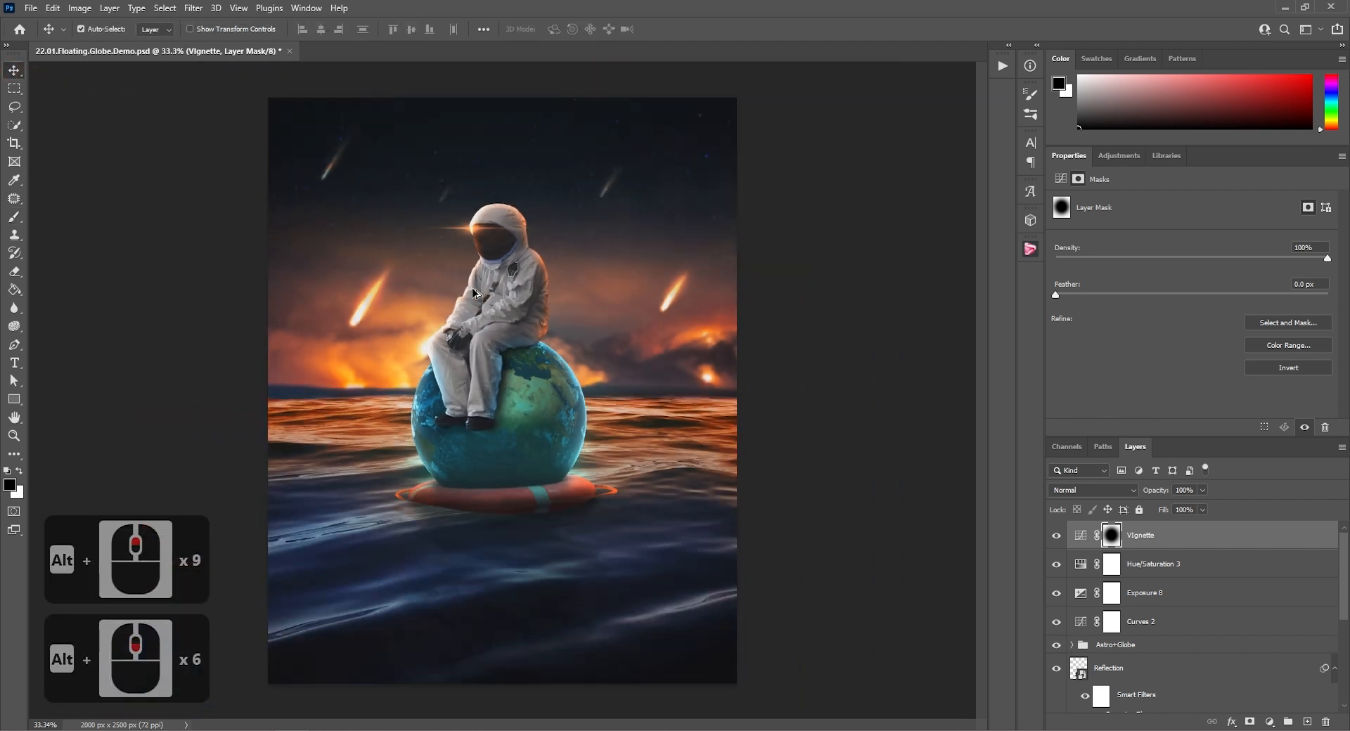
{"action": "key", "text": "ctrl+s"}
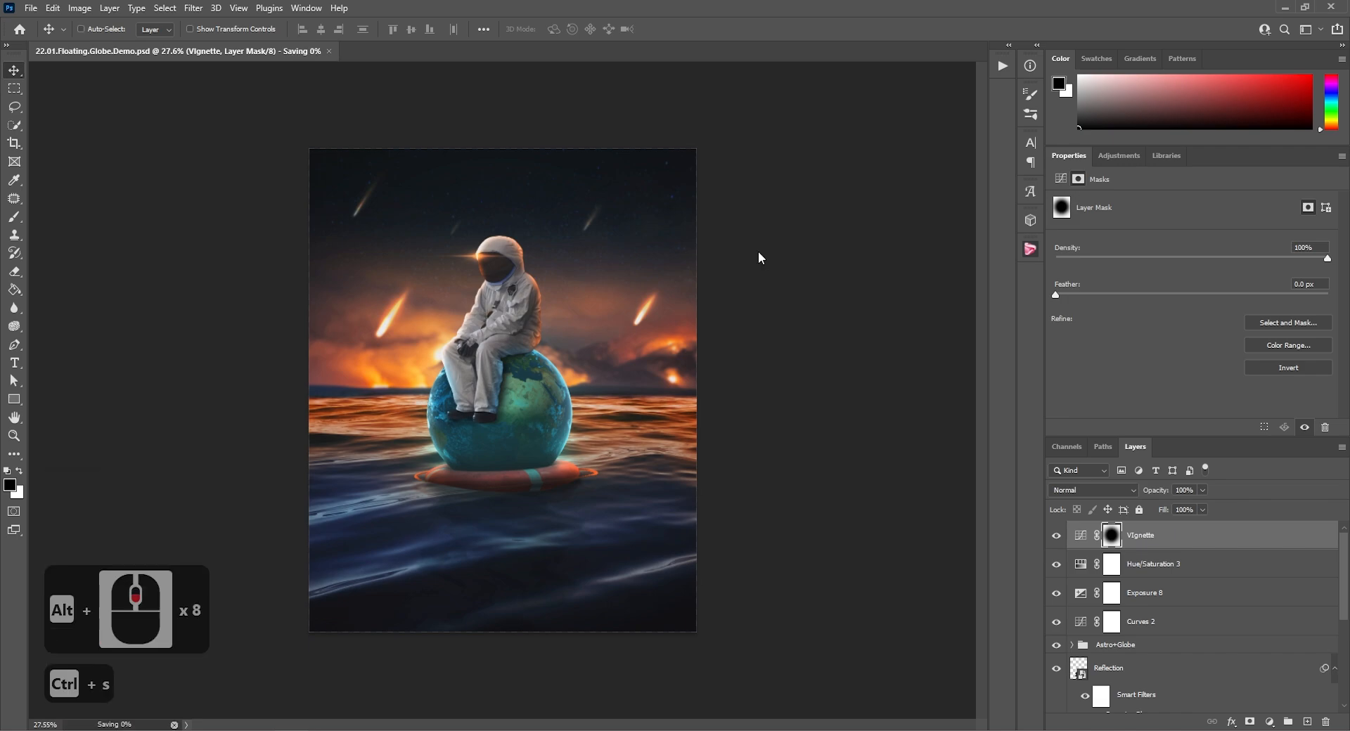